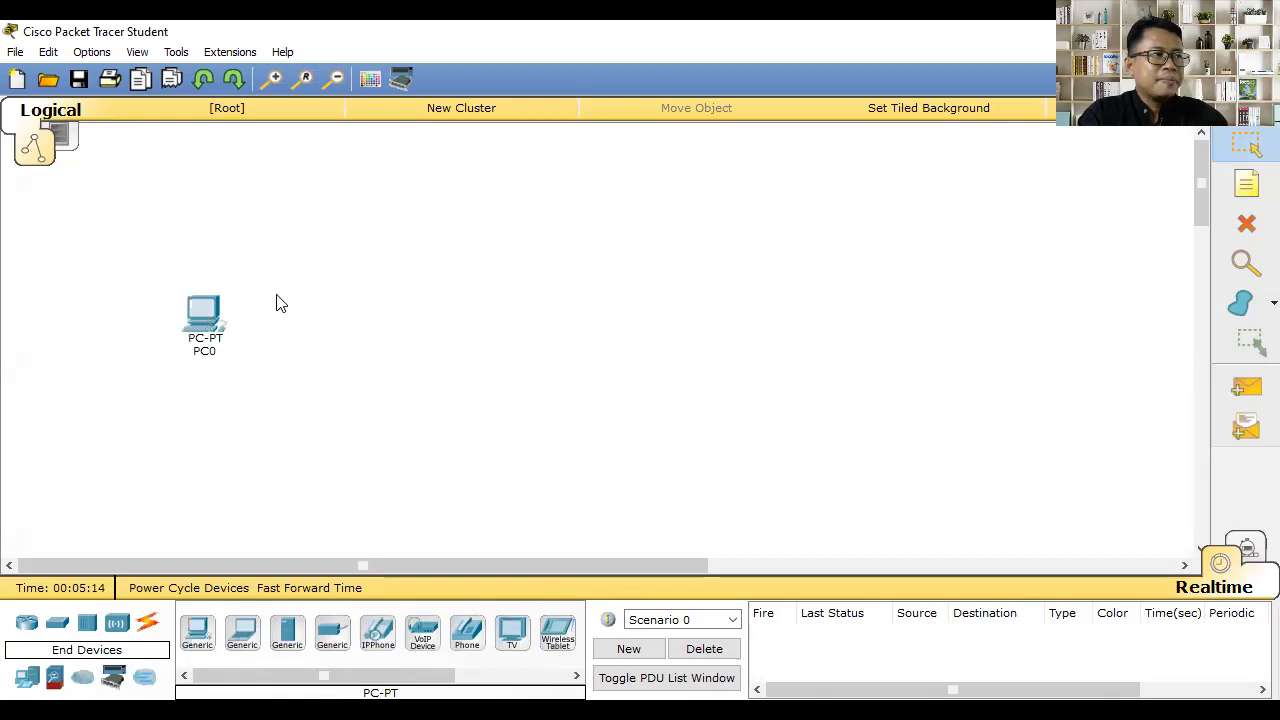
Add two generic PCs to the workspace, one above PC0 and one below it.
click(197, 632)
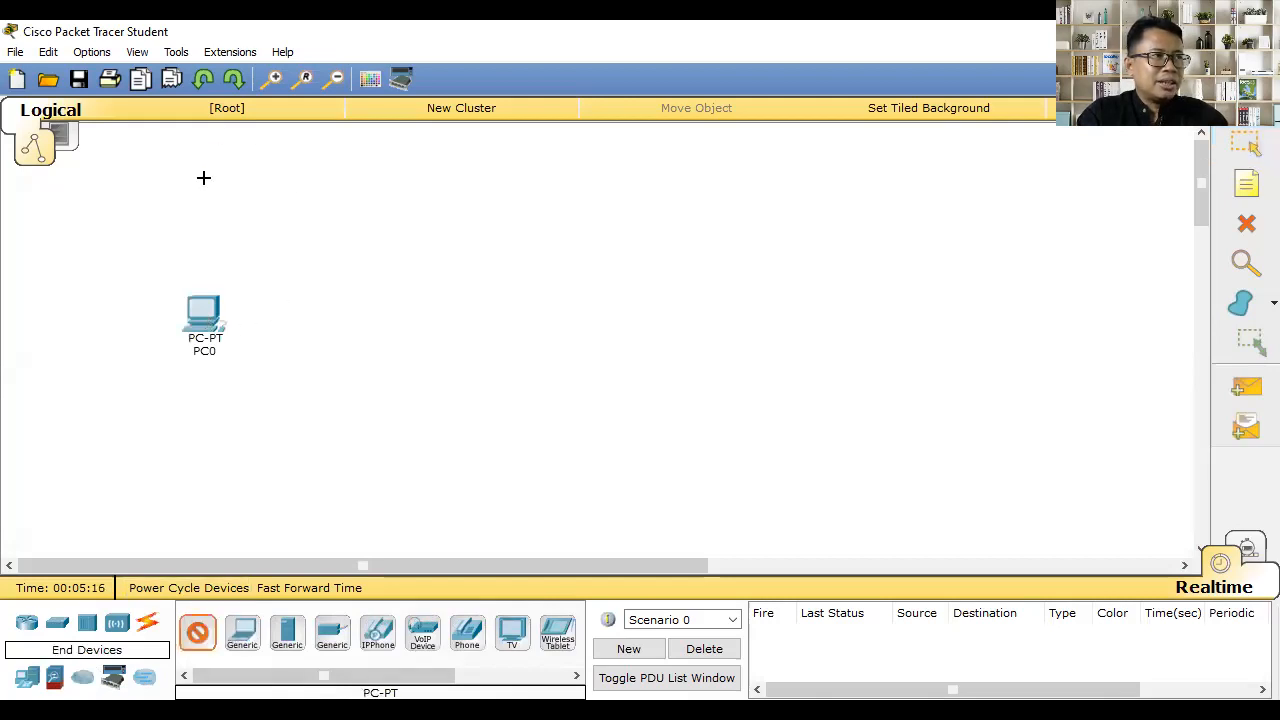
click(202, 178)
click(197, 632)
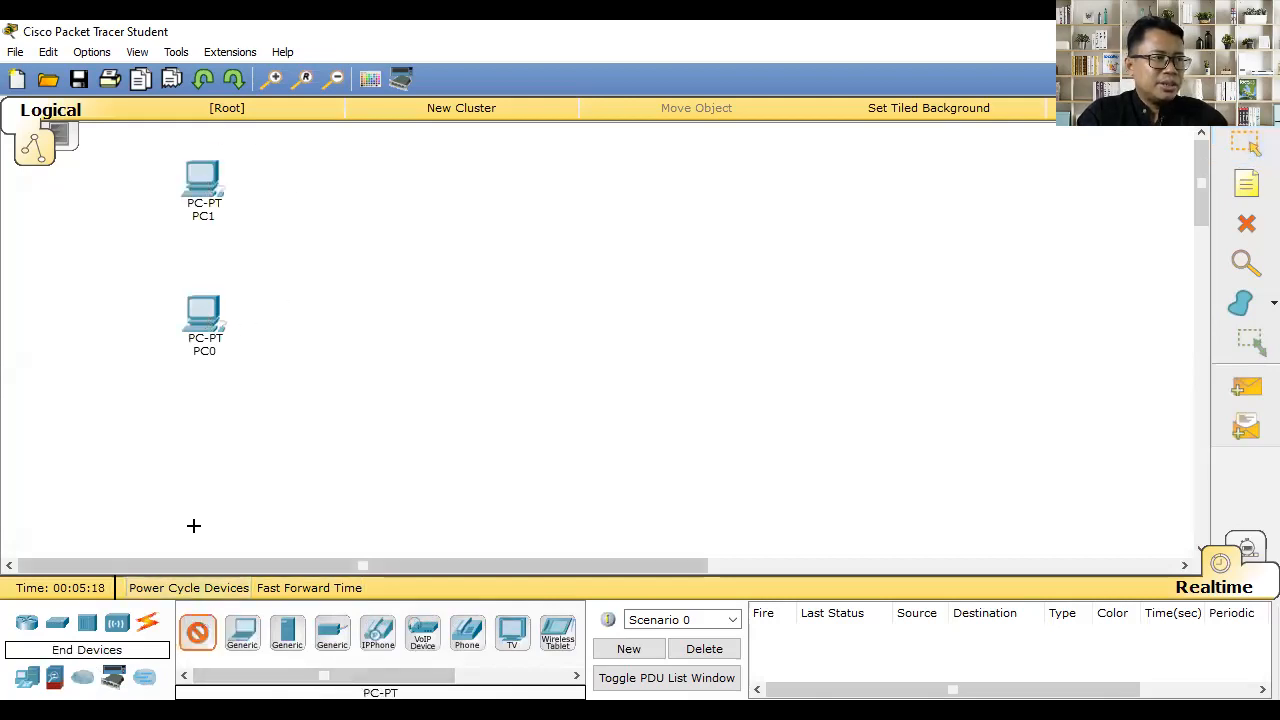
click(190, 482)
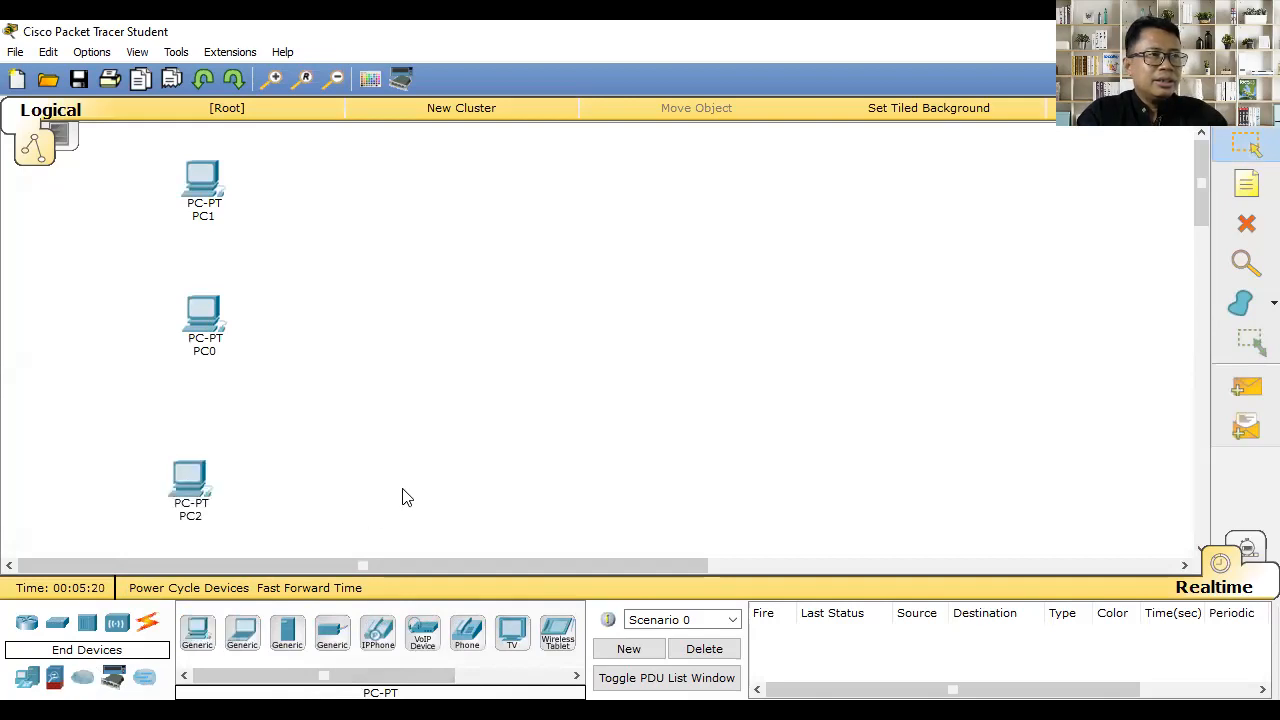
Add two more generic PCs as a second column, level with PC1 and PC2, and align the lower one under the upper.
click(197, 632)
click(679, 183)
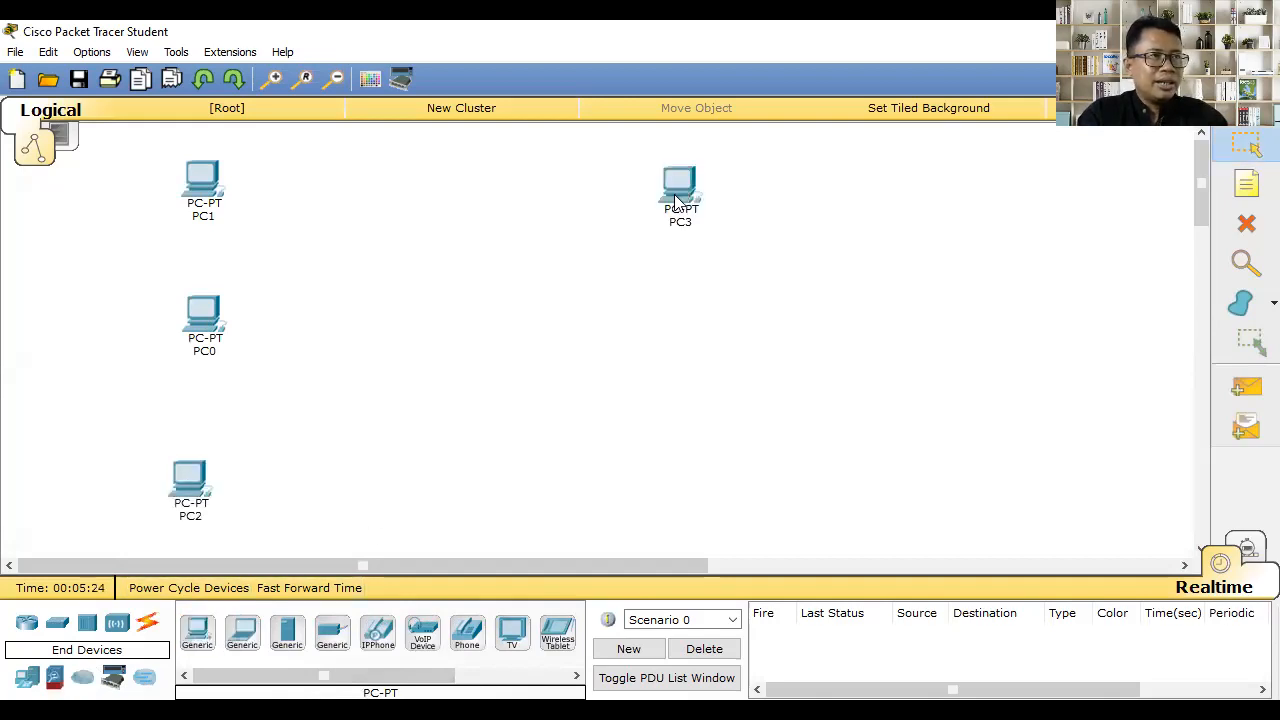
click(197, 632)
click(679, 478)
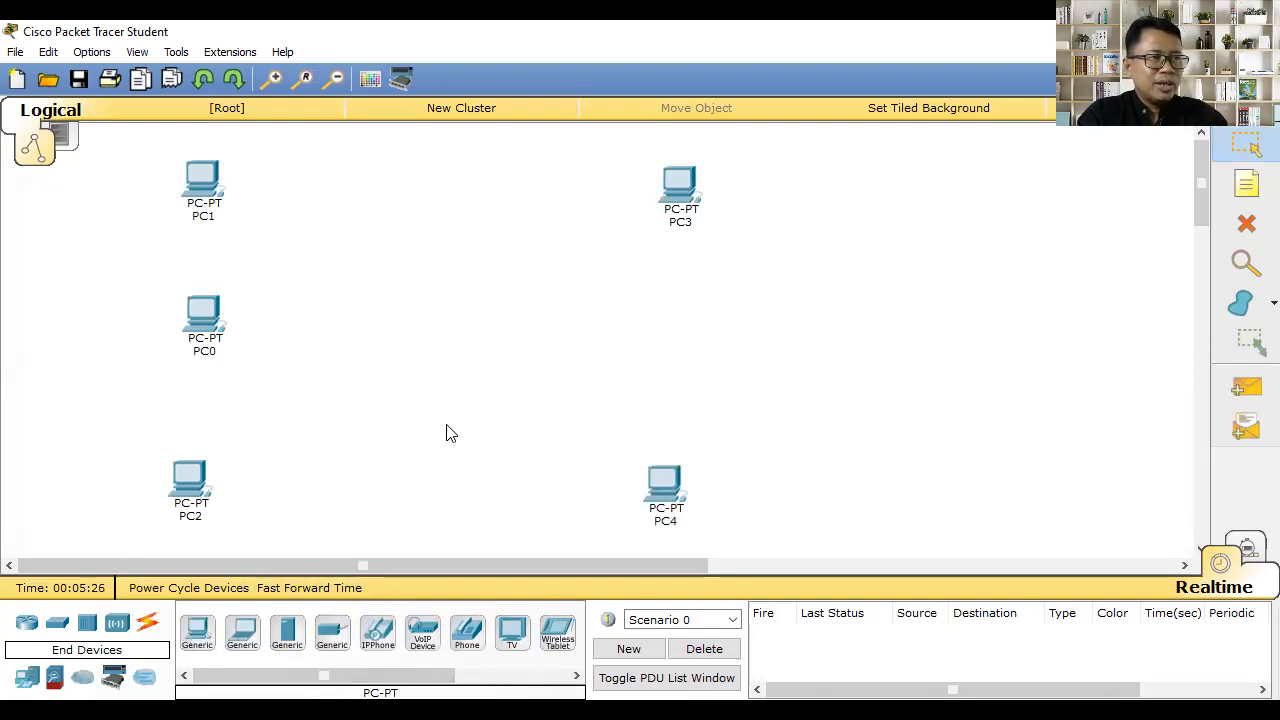
drag(661, 489, 673, 485)
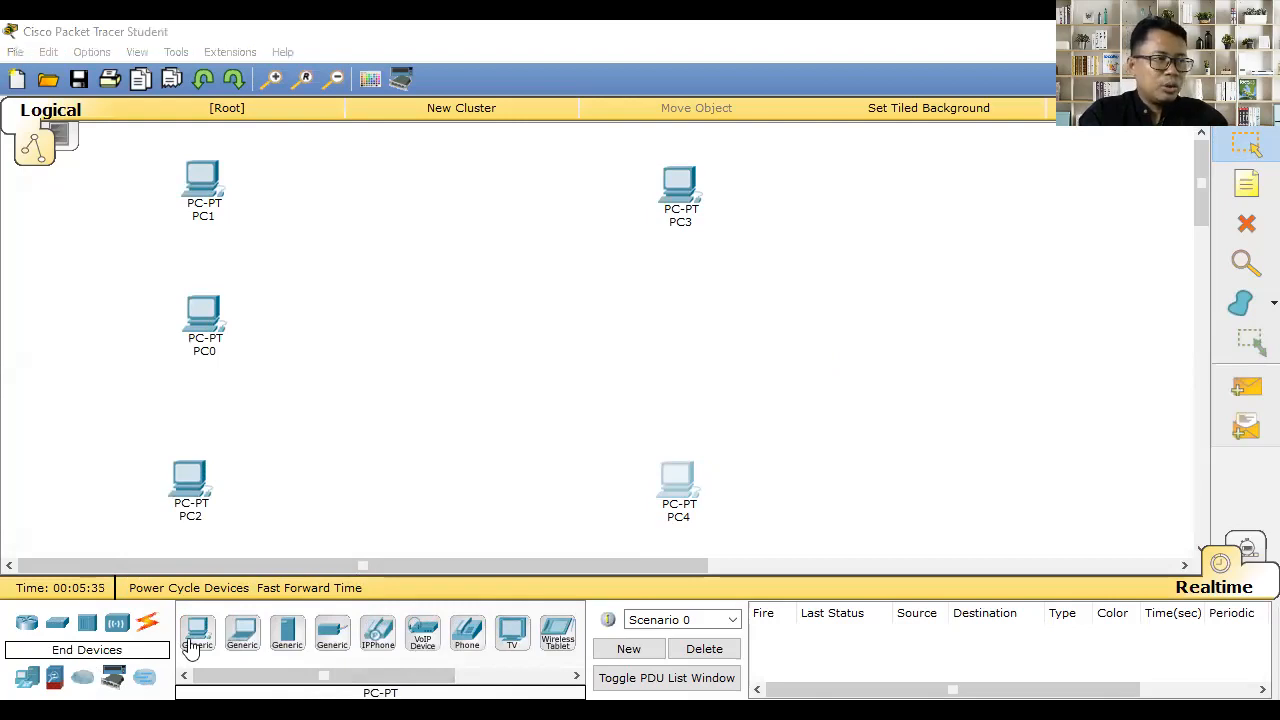
Place a 2950-24 switch midway between the two columns of PCs.
click(57, 623)
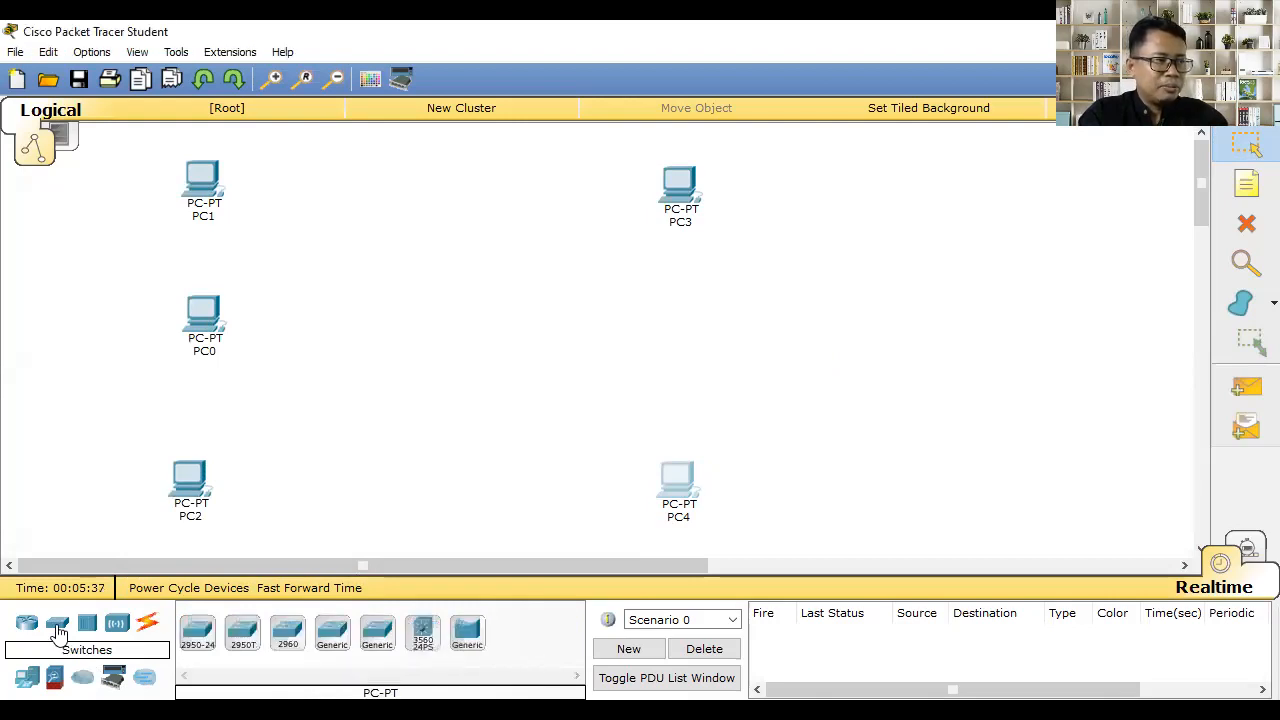
click(199, 640)
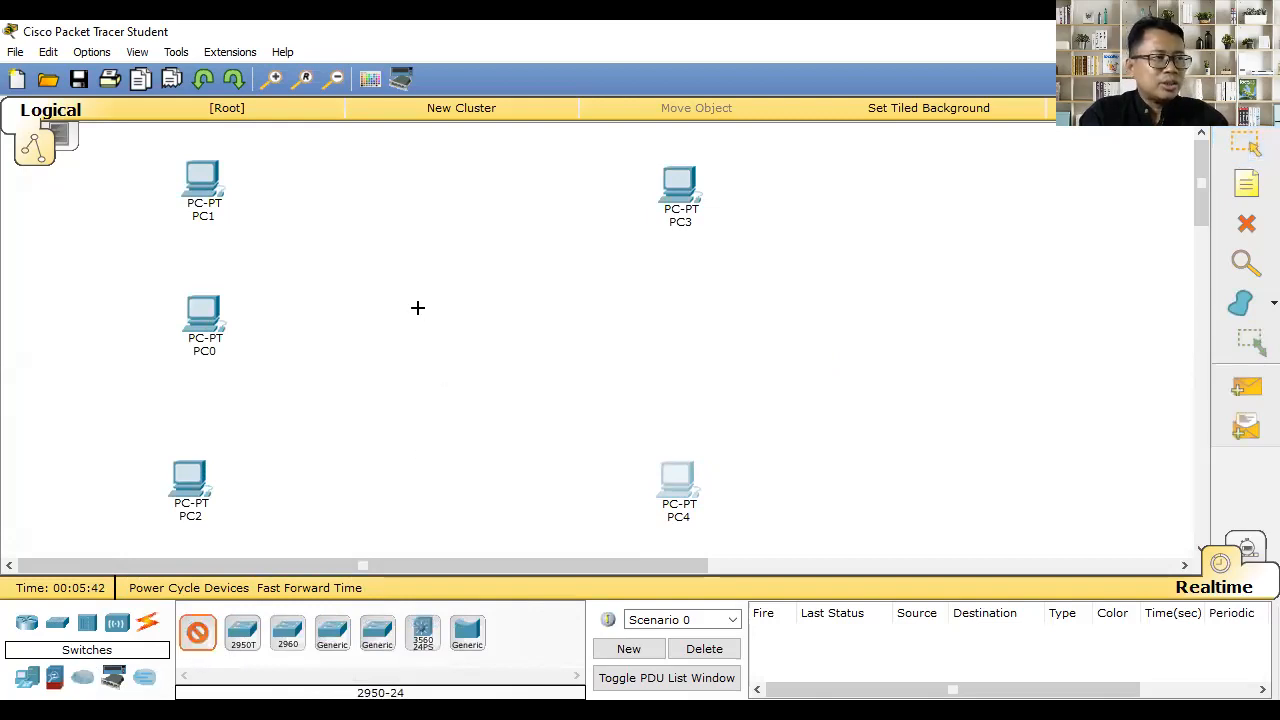
click(420, 311)
drag(428, 313, 451, 311)
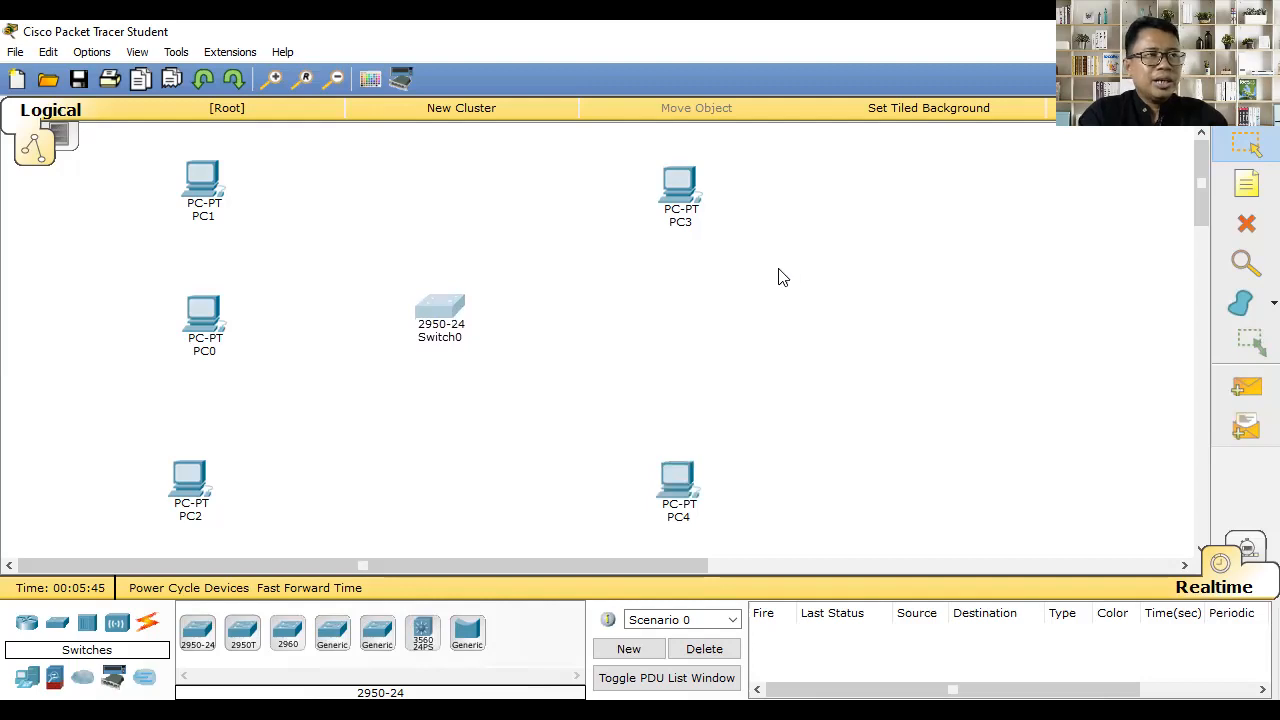
Add a text note beside PC1 with the lines "VLAN 10", "nw : 192.168.1.0", "sm: 255.255.255.0" and "name : logistik".
click(1245, 188)
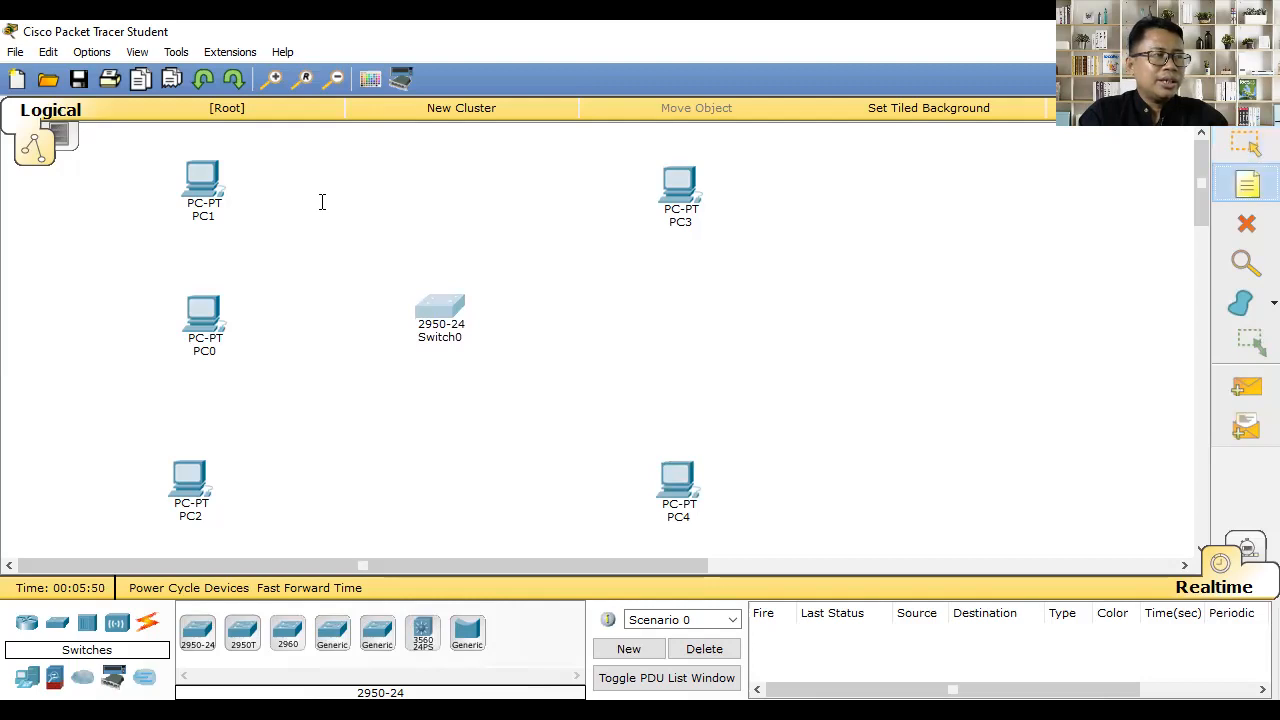
click(312, 196)
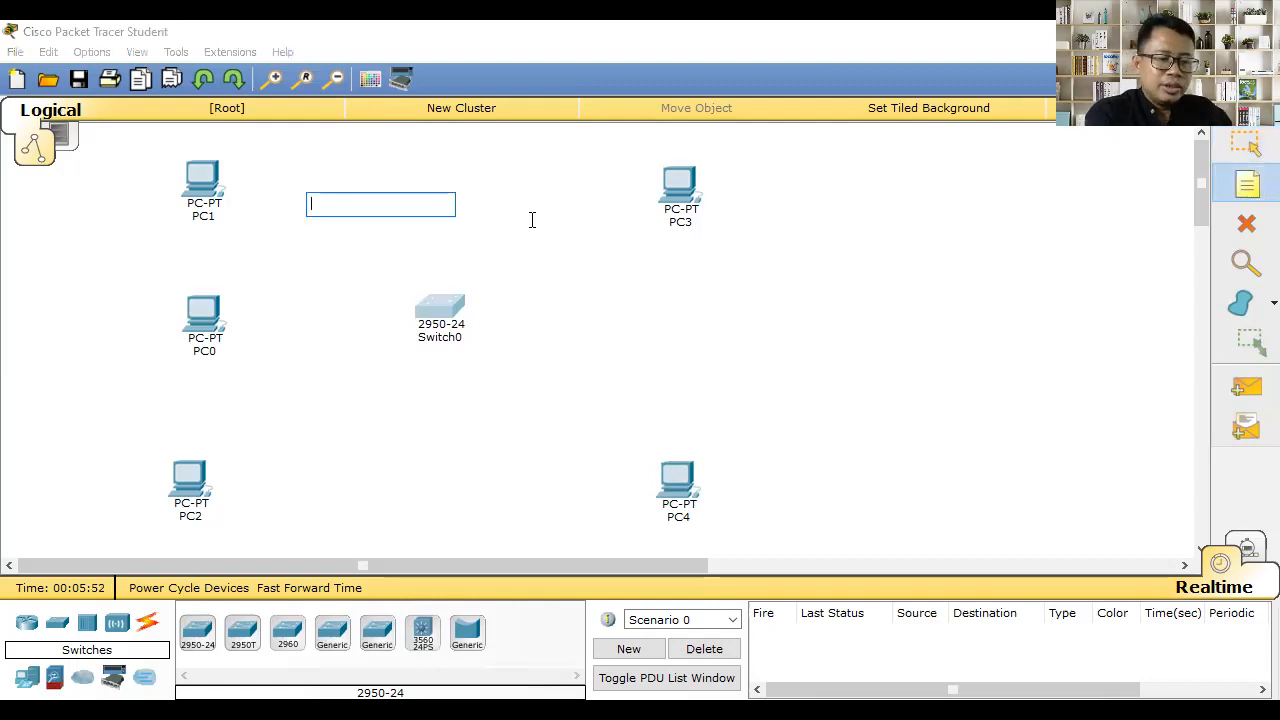
text(VLAN )
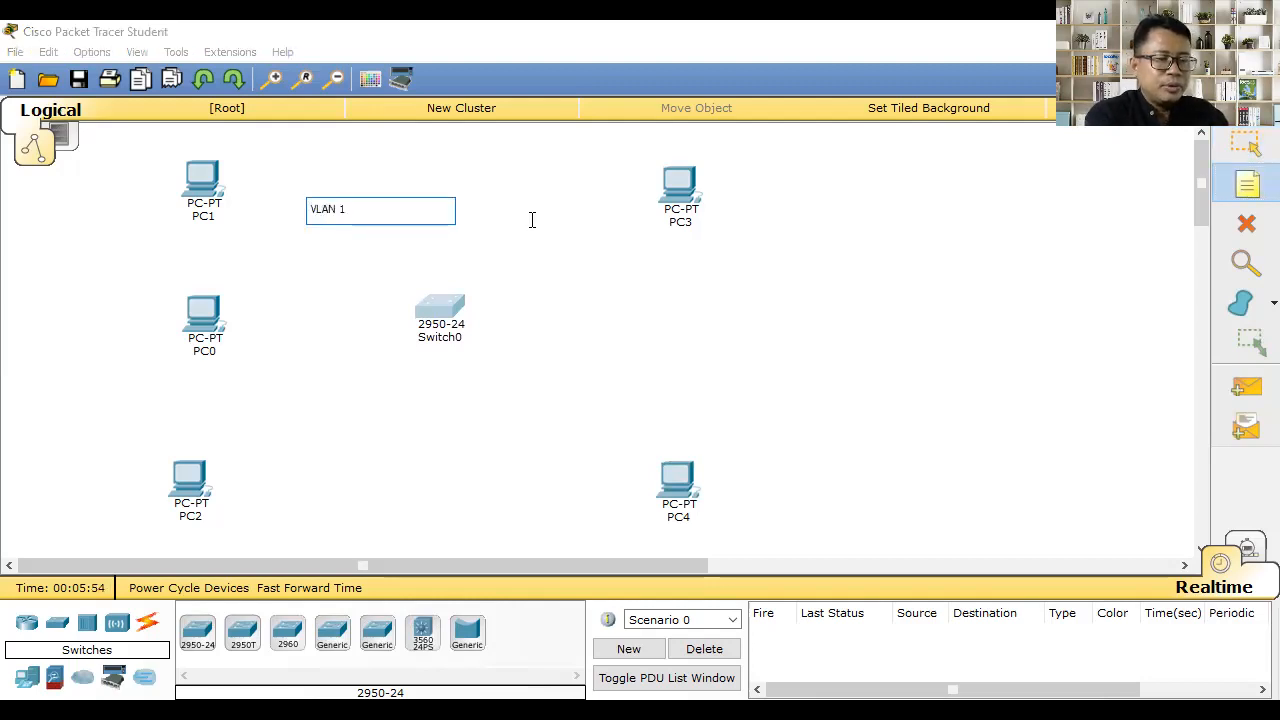
text(10)
key(Return)
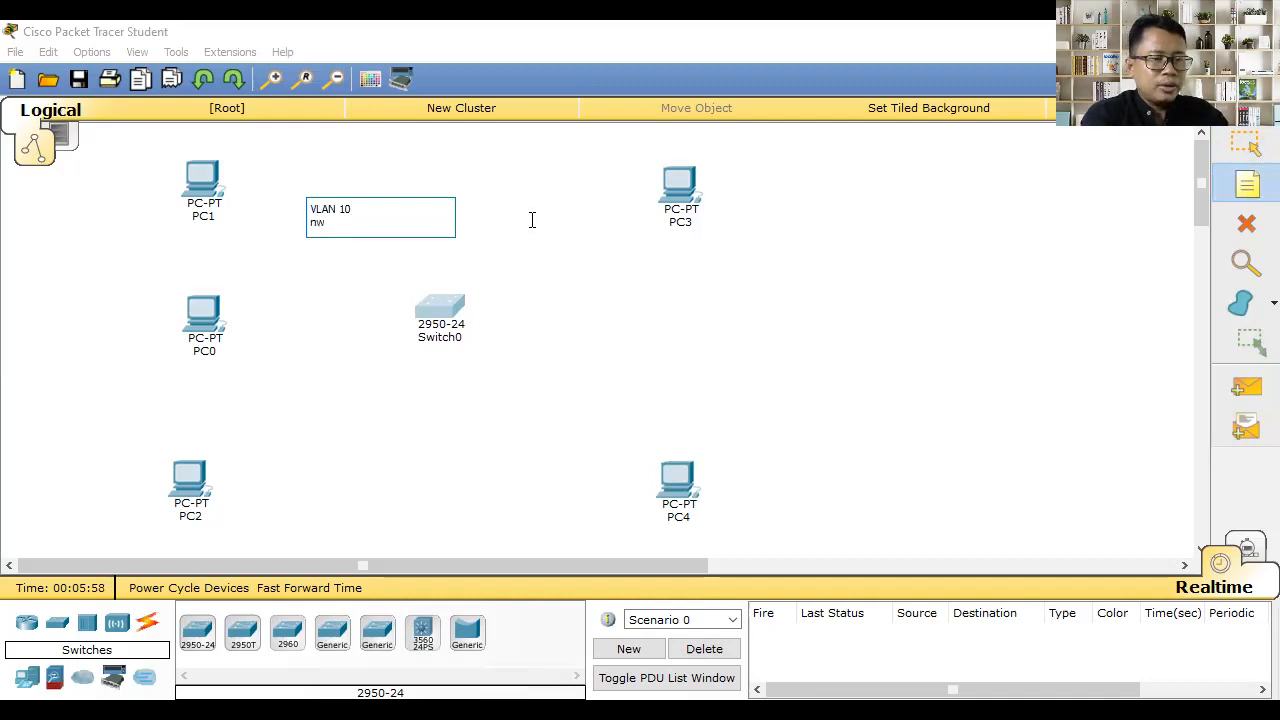
text(nw : 192.168.)
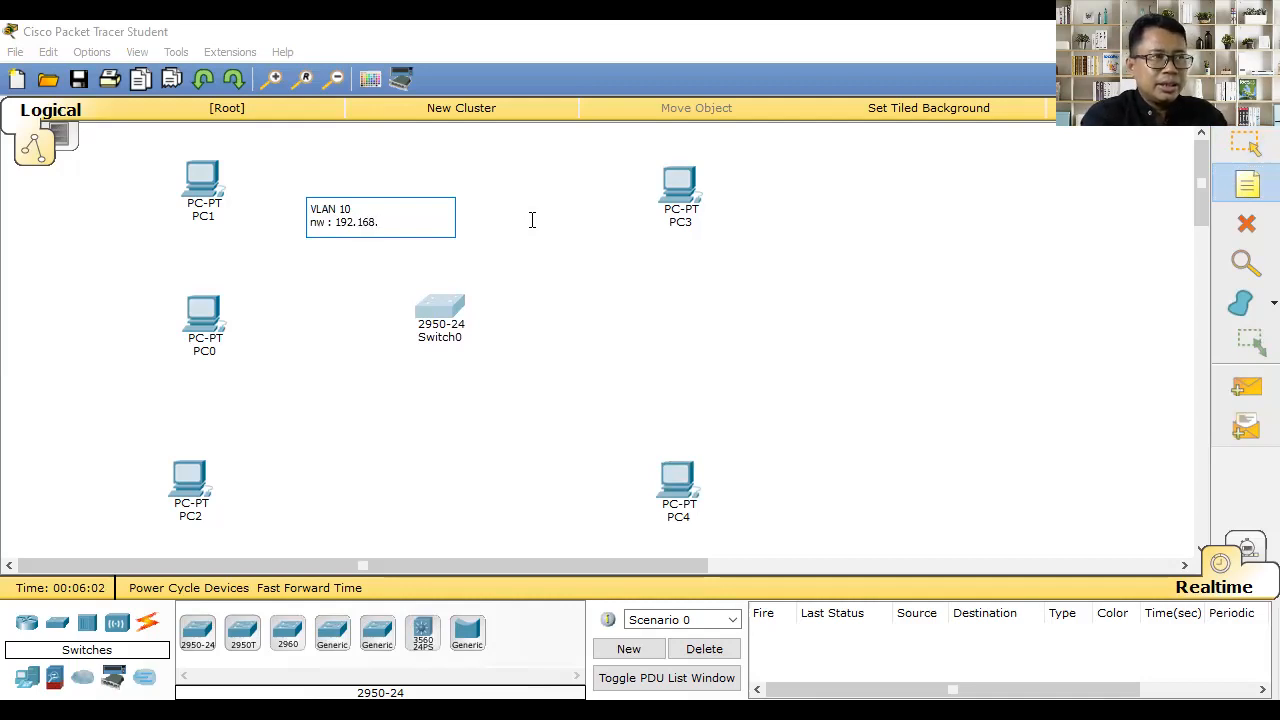
text(1.0)
key(Return)
text(sm: 255.)
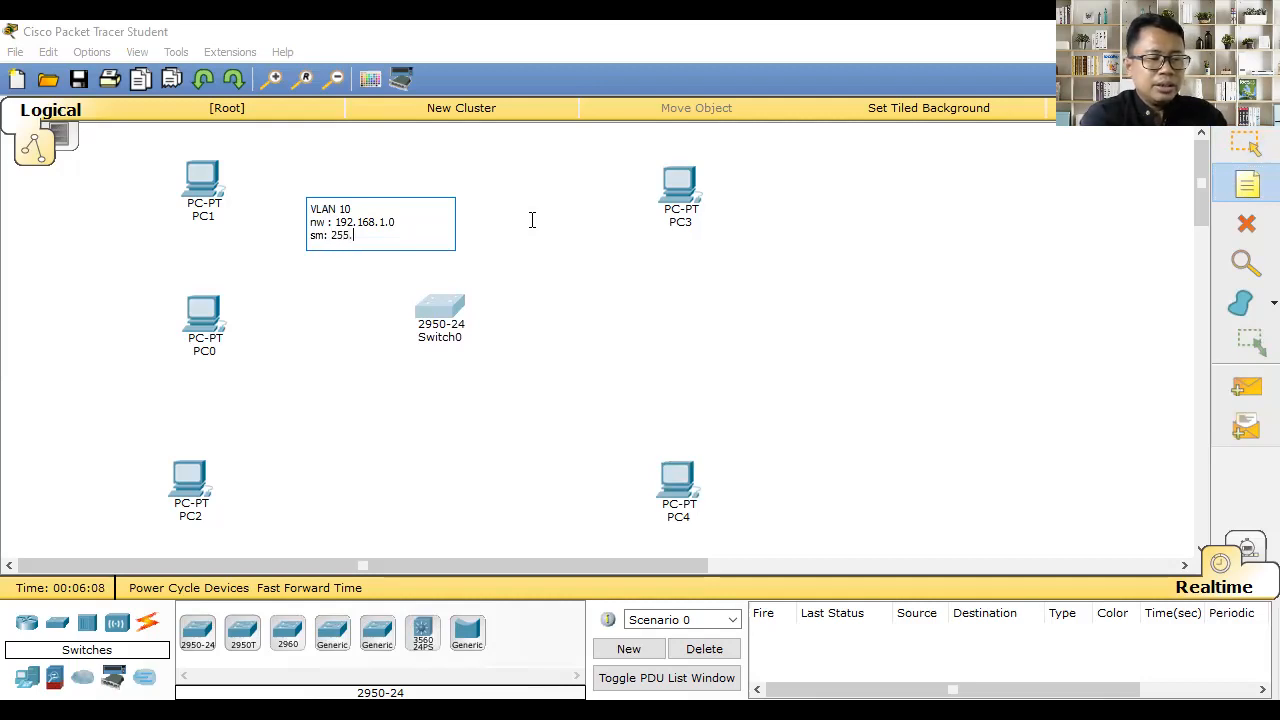
text(255.255.0)
key(Return)
text(na)
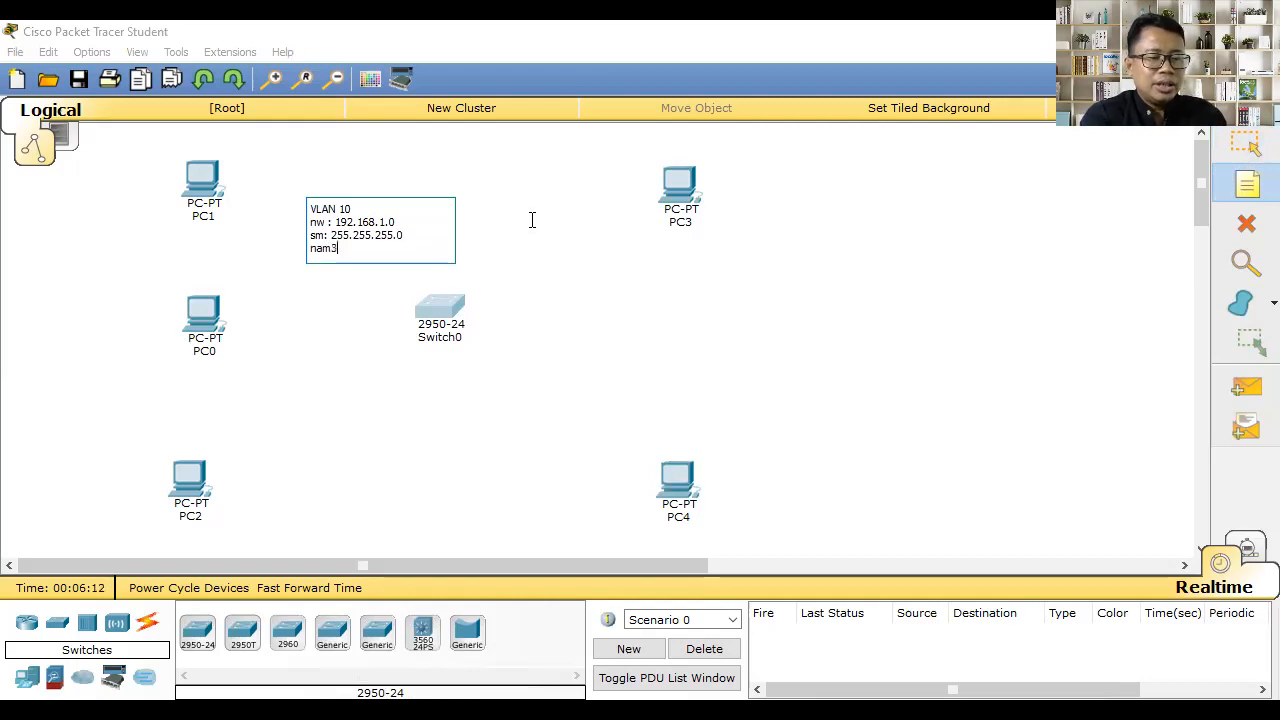
text(me : logistik)
Duplicate the VLAN 10 note beside PC3 and edit the copy to VLAN 20, network 192.168.2.0 and name keuangan.
key(ctrl+a)
key(ctrl+c)
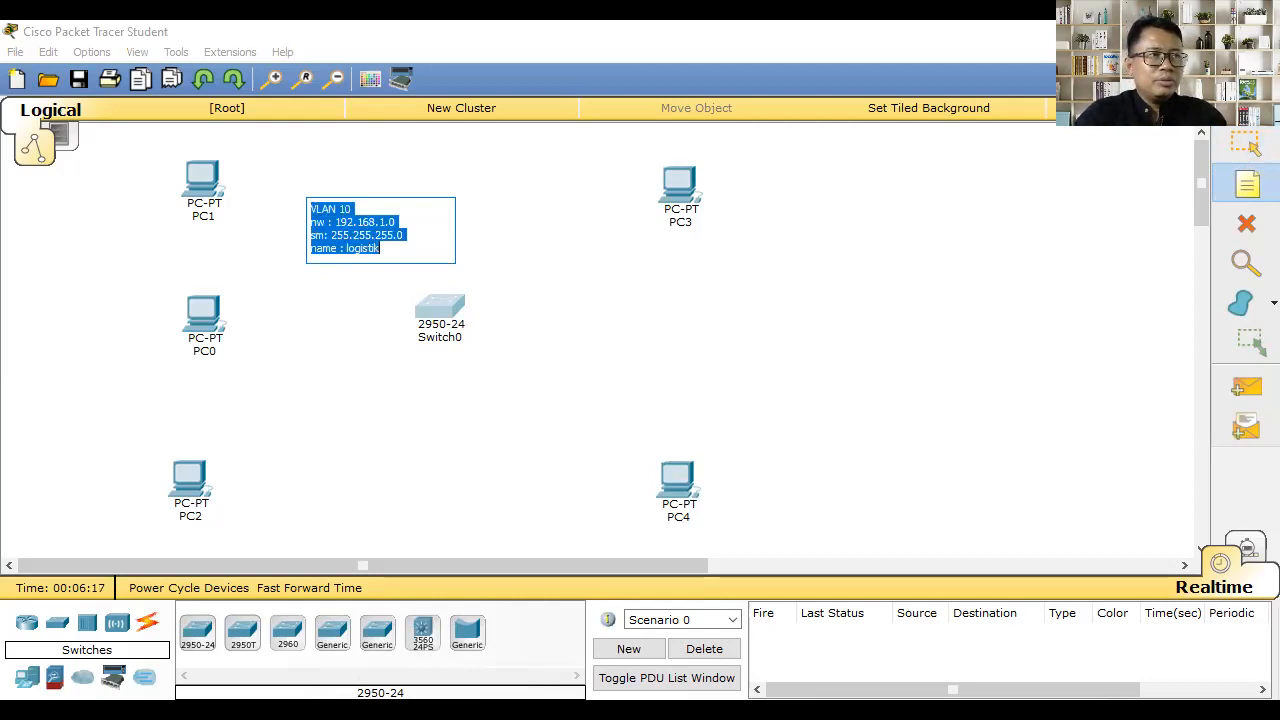
click(521, 201)
key(ctrl+v)
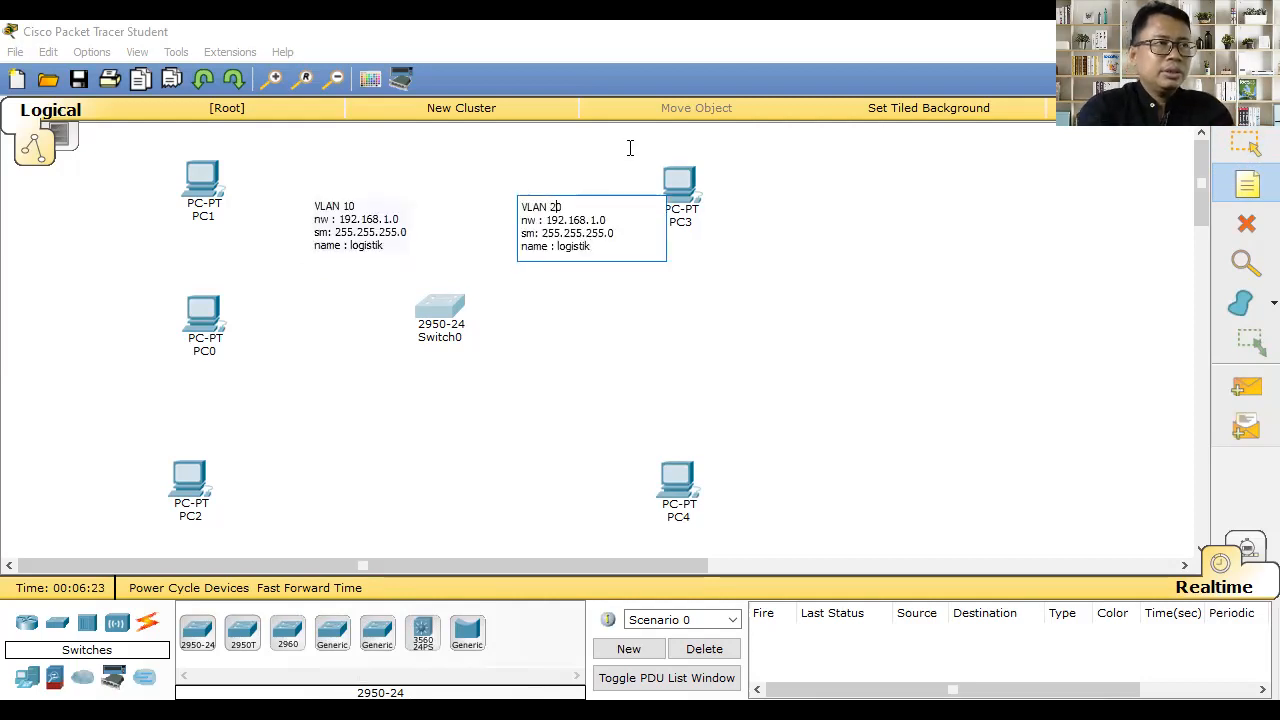
click(591, 220)
key(Delete)
text(2)
click(596, 247)
key(BackSpace)
key(BackSpace)
key(BackSpace)
key(BackSpace)
text(keuangan)
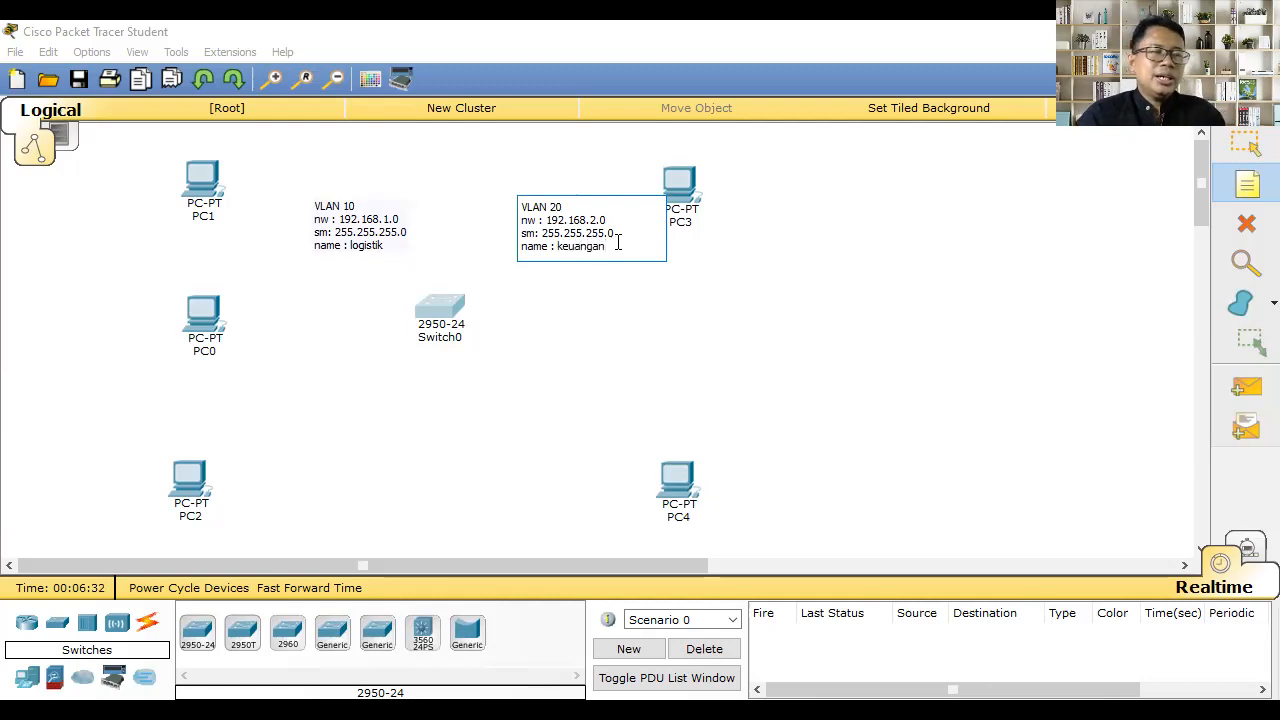
click(838, 338)
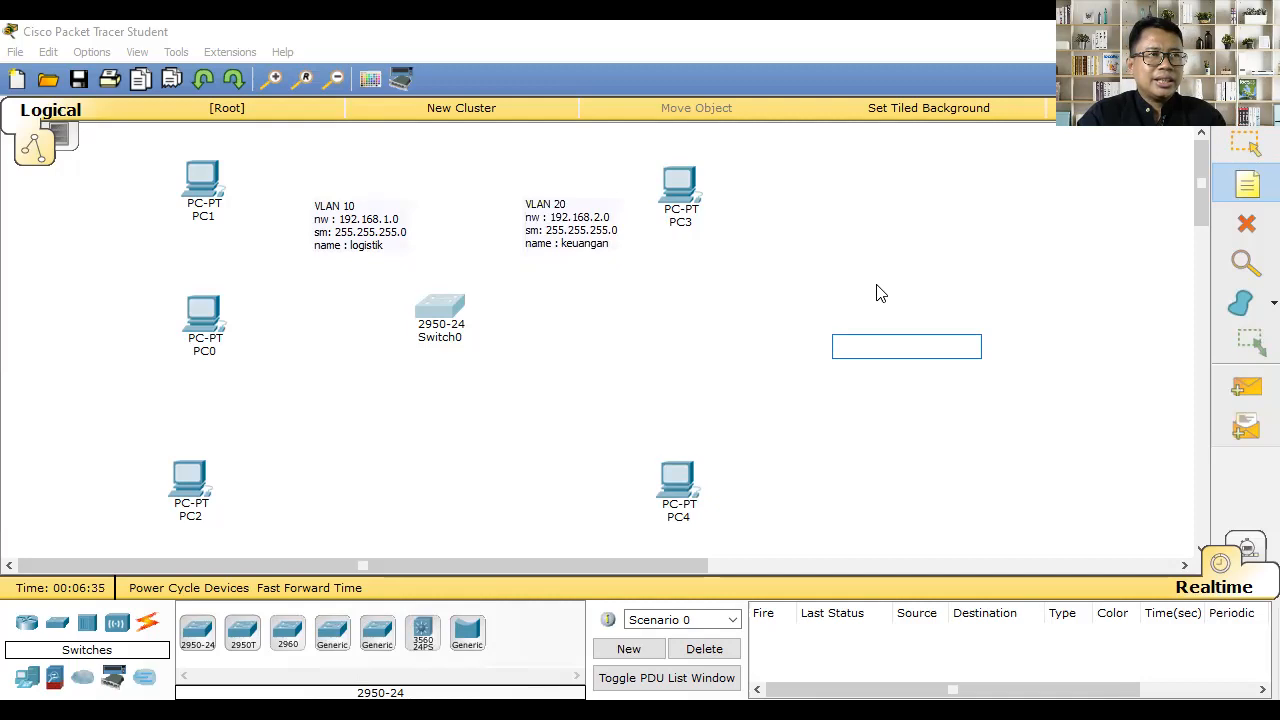
click(260, 198)
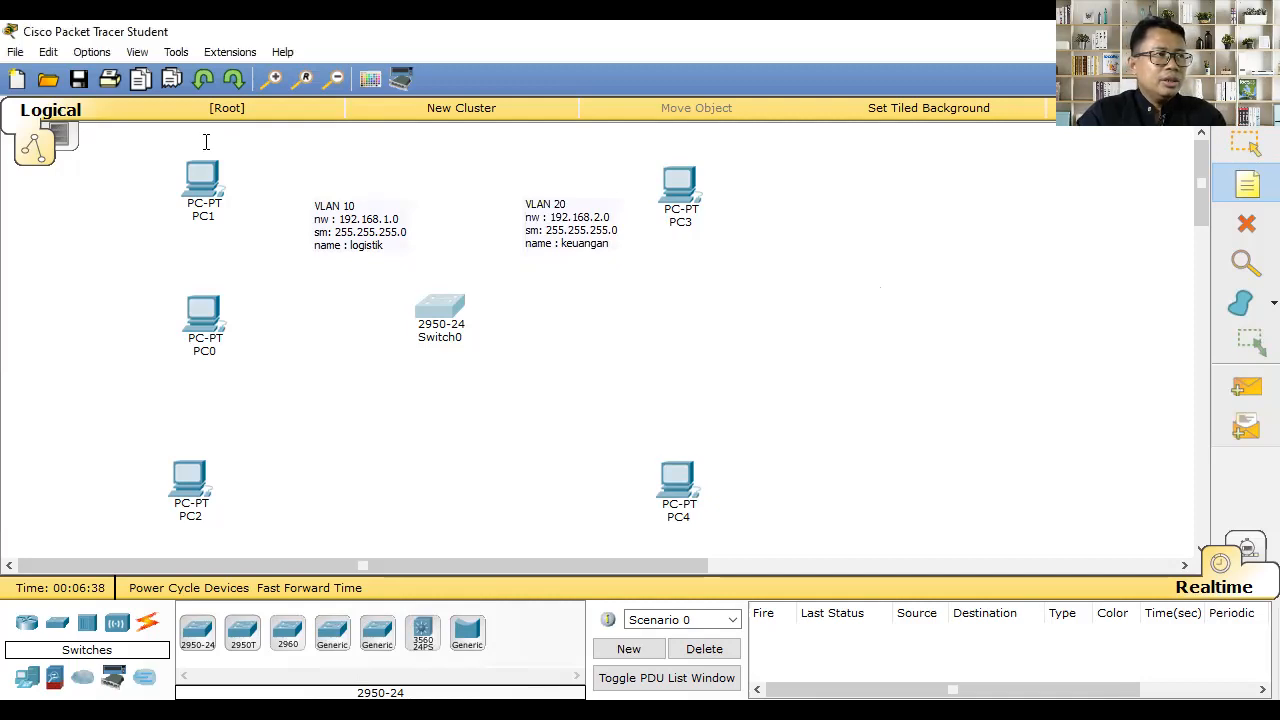
Add a note at PC1 reading "ip : 192.168.1.1" and "sm:255.255.255.0".
click(131, 149)
key(ctrl+v)
key(ctrl+a)
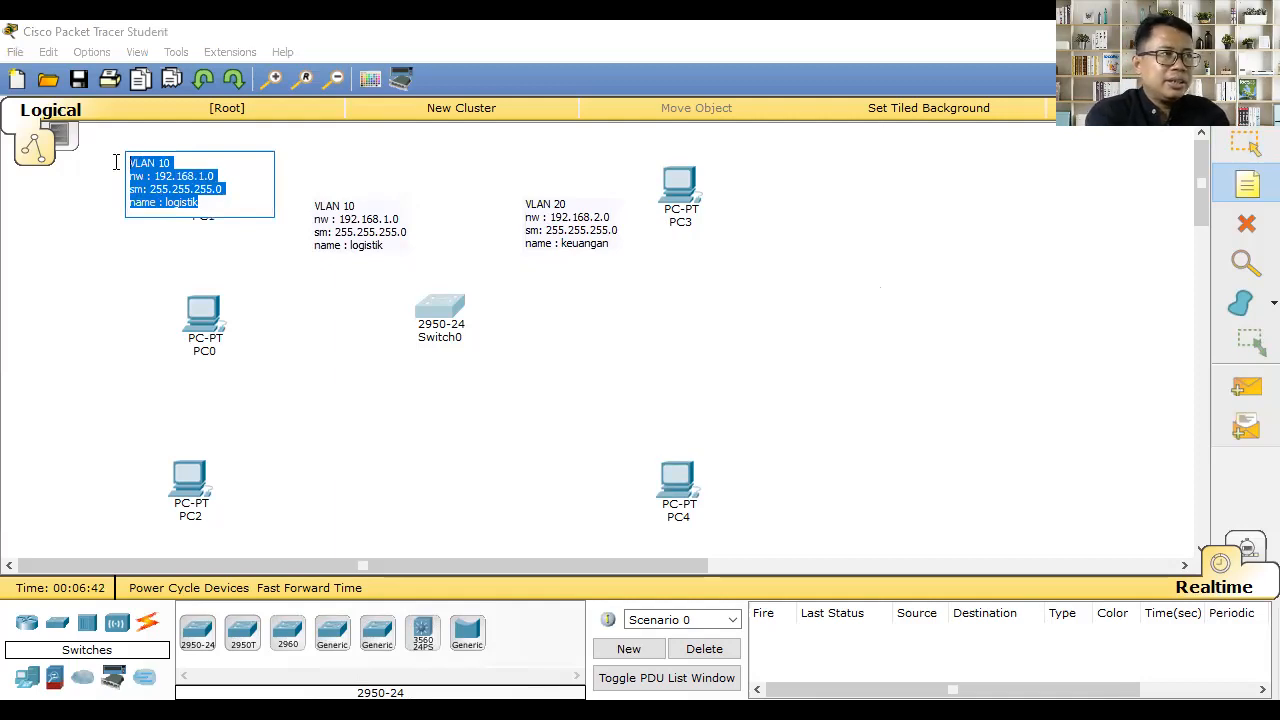
text(ip : 192)
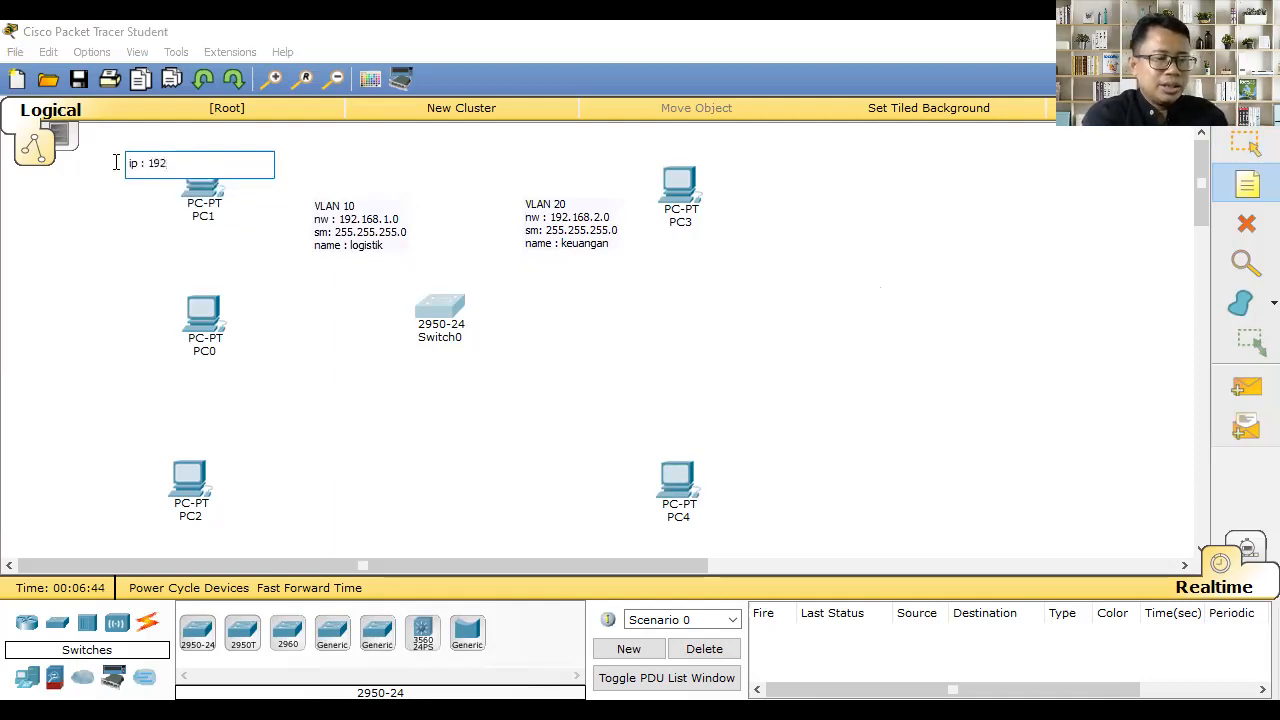
text(.168.)
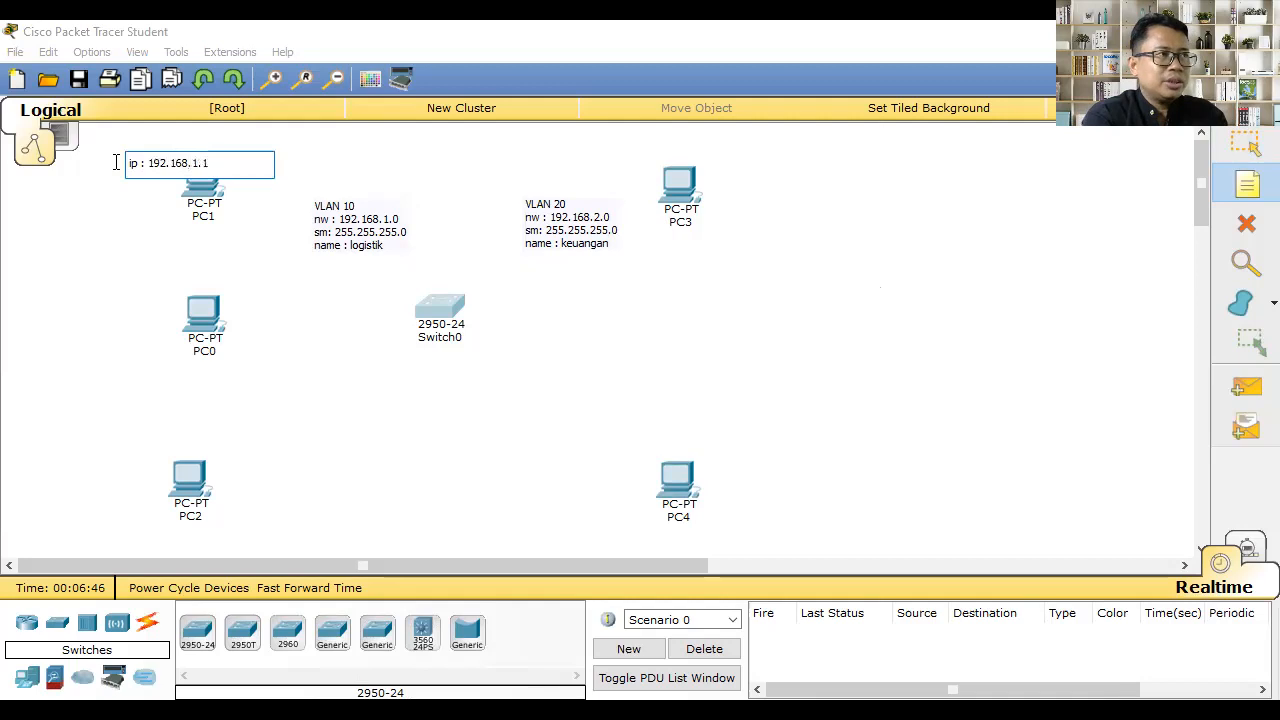
text(1.1)
key(Return)
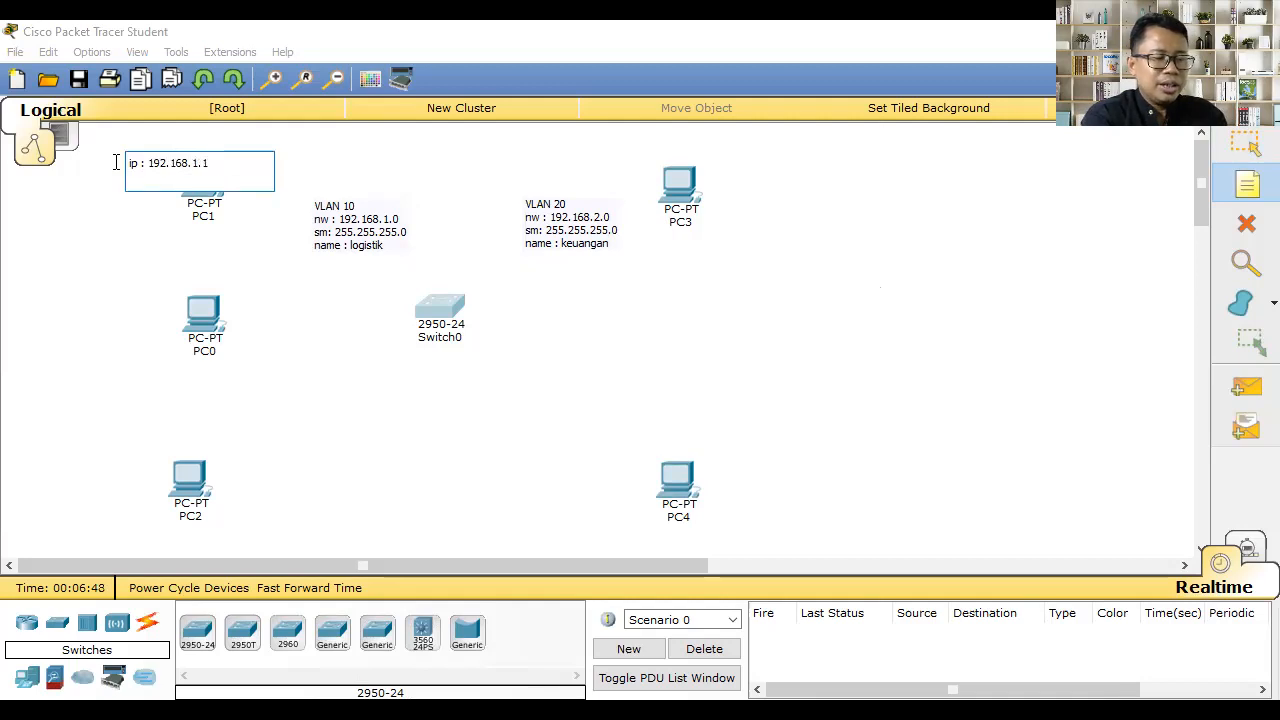
text(sm:255.255.255.0)
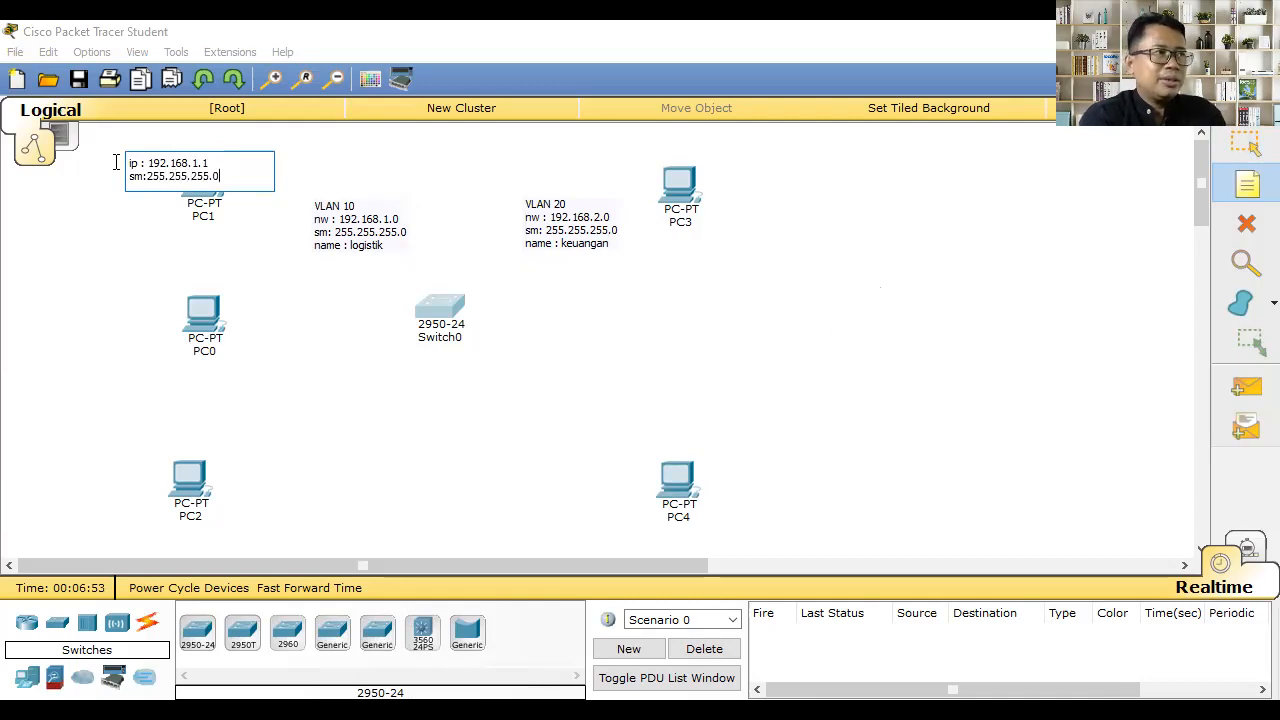
Copy PC1's address note to PC2 and set its IP to 192.168.1.2.
key(ctrl+a)
key(ctrl+c)
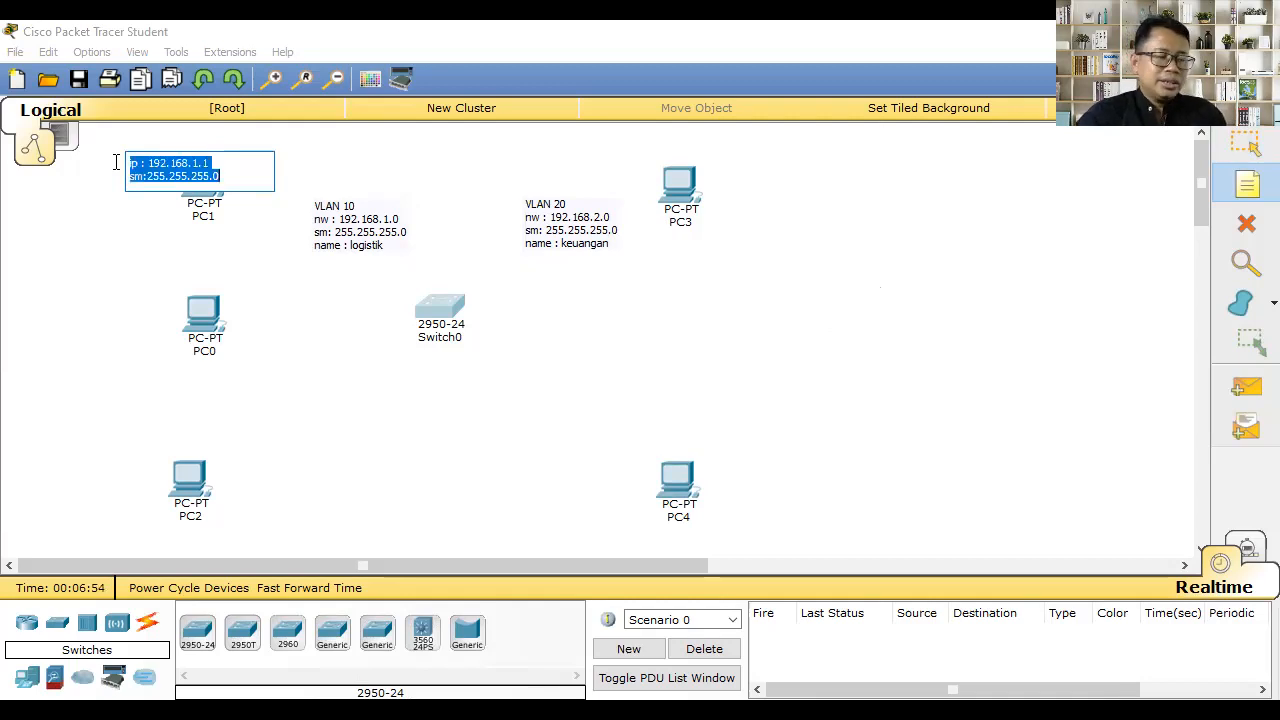
click(100, 470)
key(ctrl+v)
key(Up)
key(BackSpace)
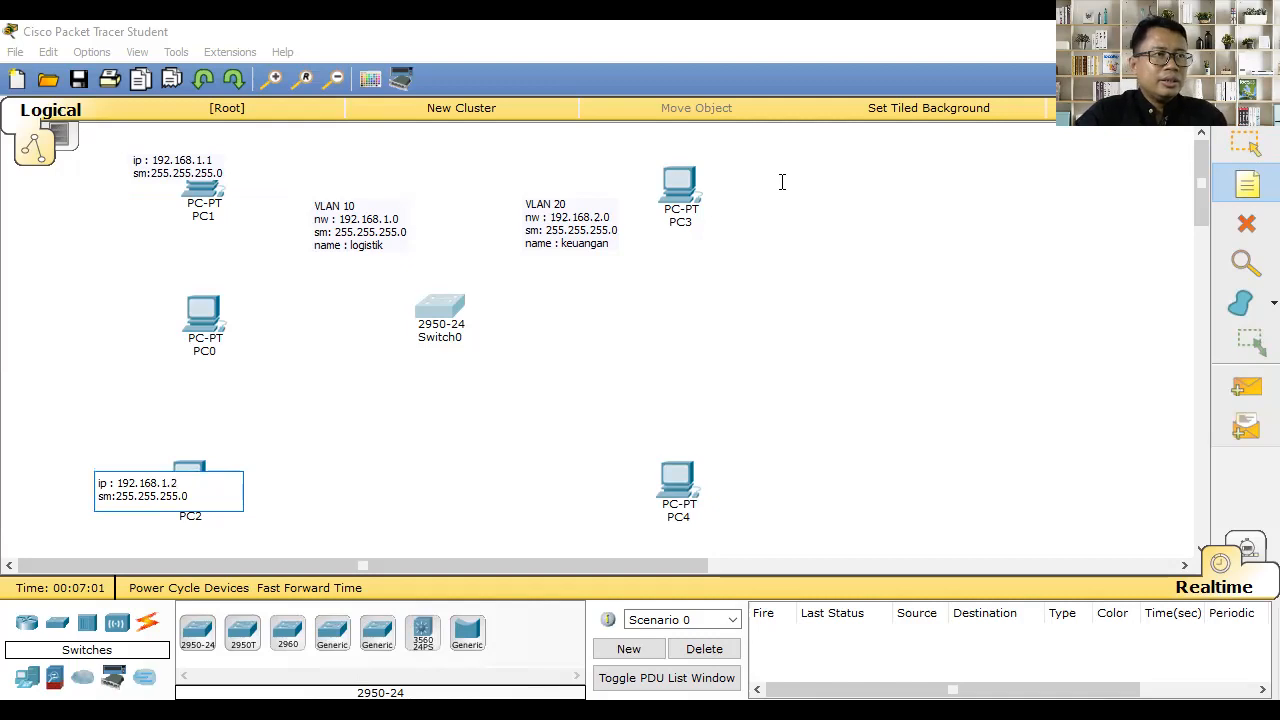
Paste the address note beside PC3 and set its IP to 192.168.2.1.
click(726, 172)
key(ctrl+v)
key(Up)
key(BackSpace)
text(2)
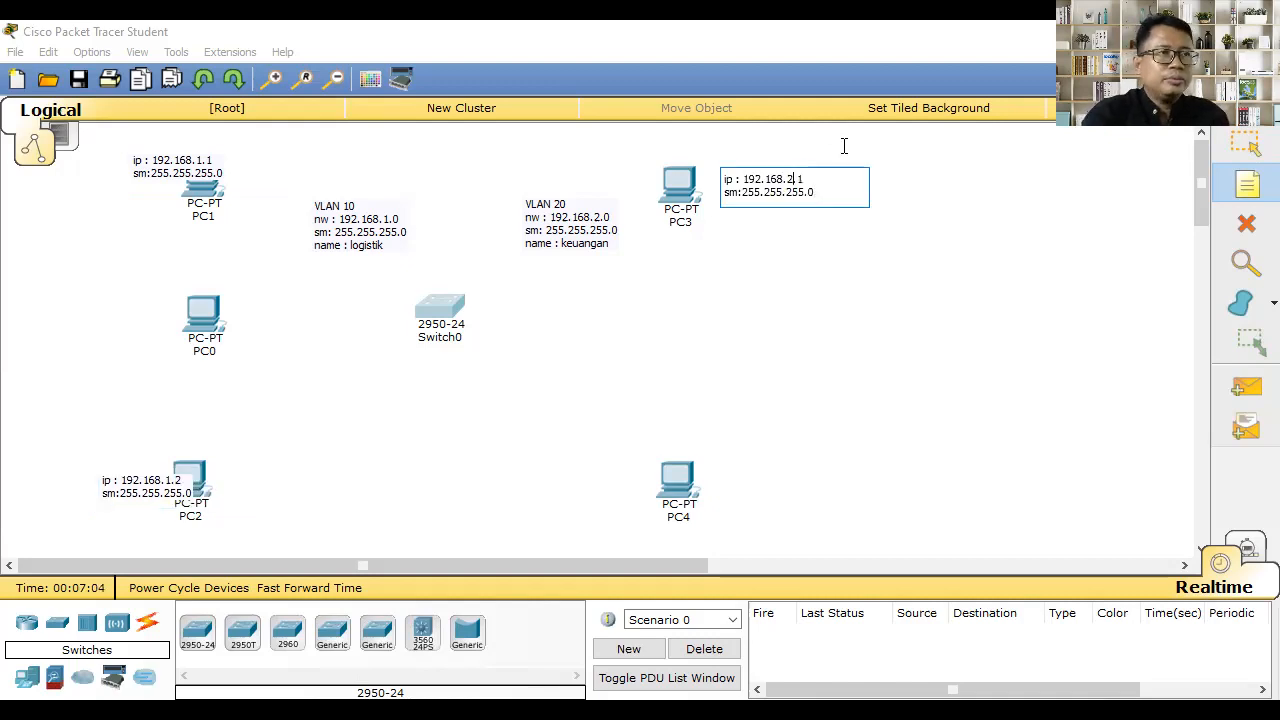
Copy PC3's address note to PC4 and set its IP to 192.168.2.2.
key(ctrl+a)
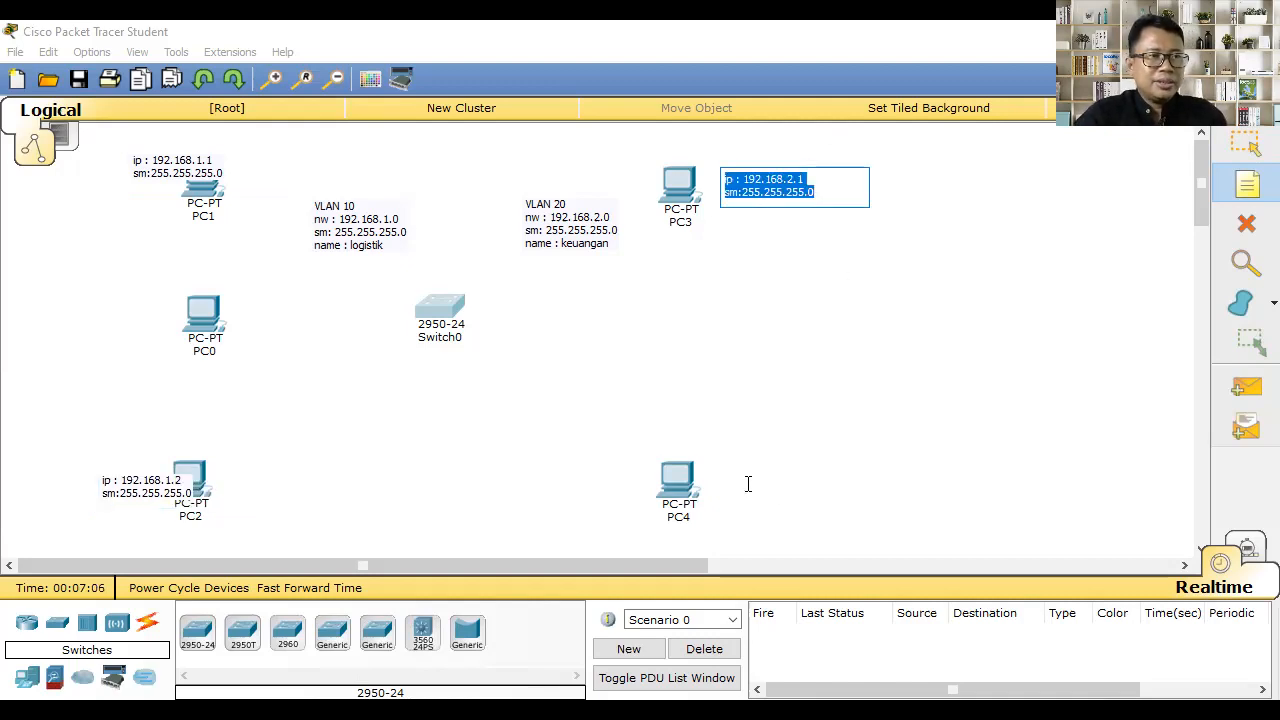
key(ctrl+c)
click(868, 468)
key(ctrl+v)
key(Up)
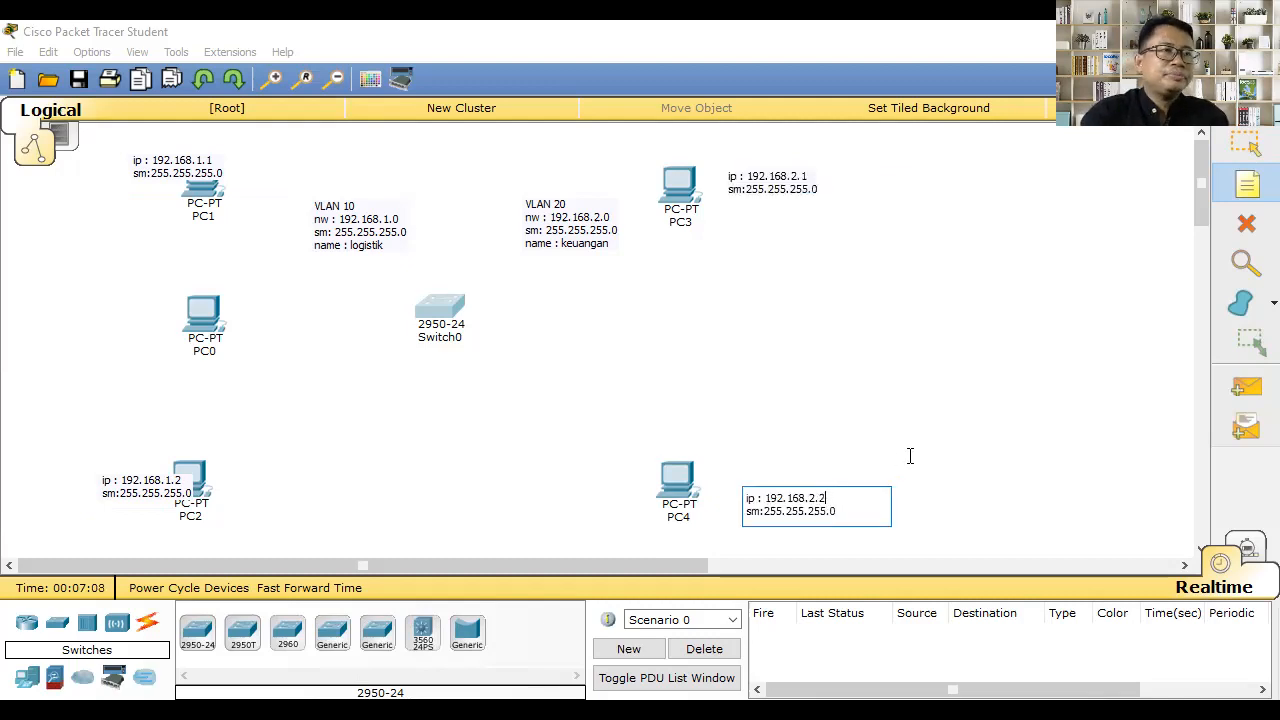
Reposition both VLAN notes and the address notes of PC1, PC3 and PC4, and shift PC4 closer to its note.
click(1250, 148)
drag(570, 234, 561, 209)
drag(356, 232, 348, 204)
drag(153, 170, 110, 180)
drag(773, 196, 758, 202)
drag(787, 502, 765, 490)
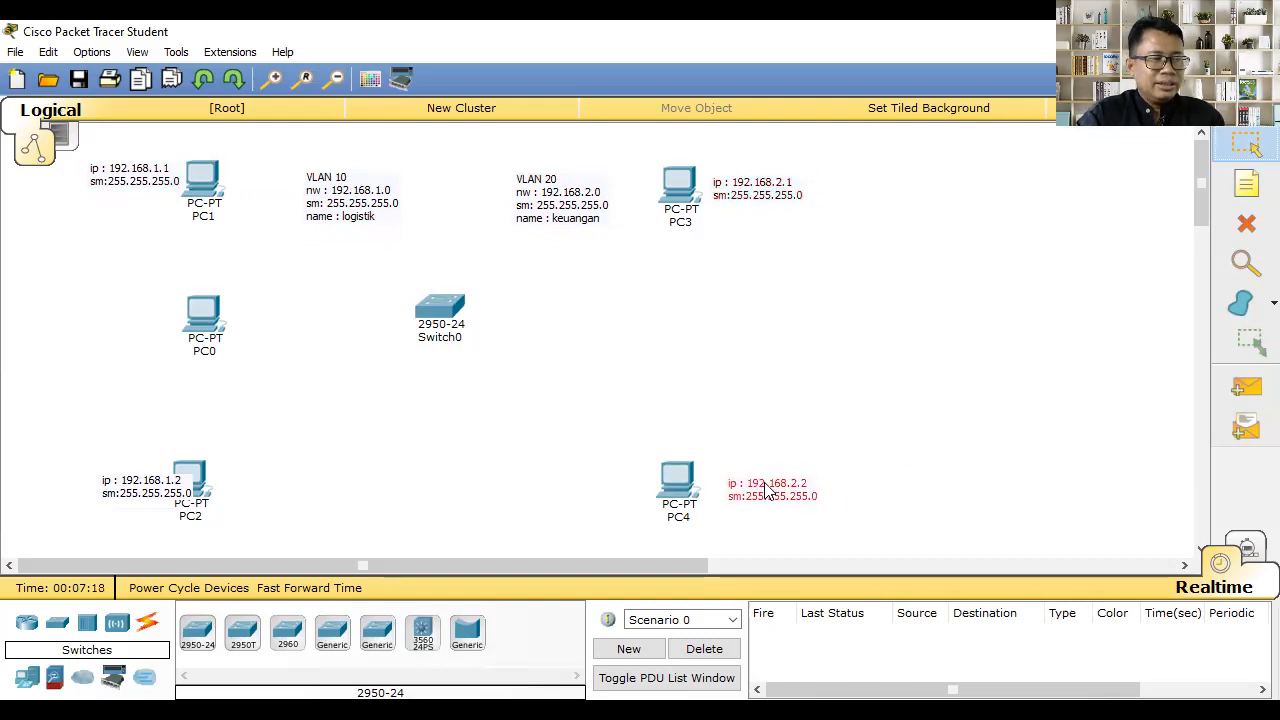
drag(688, 500, 703, 496)
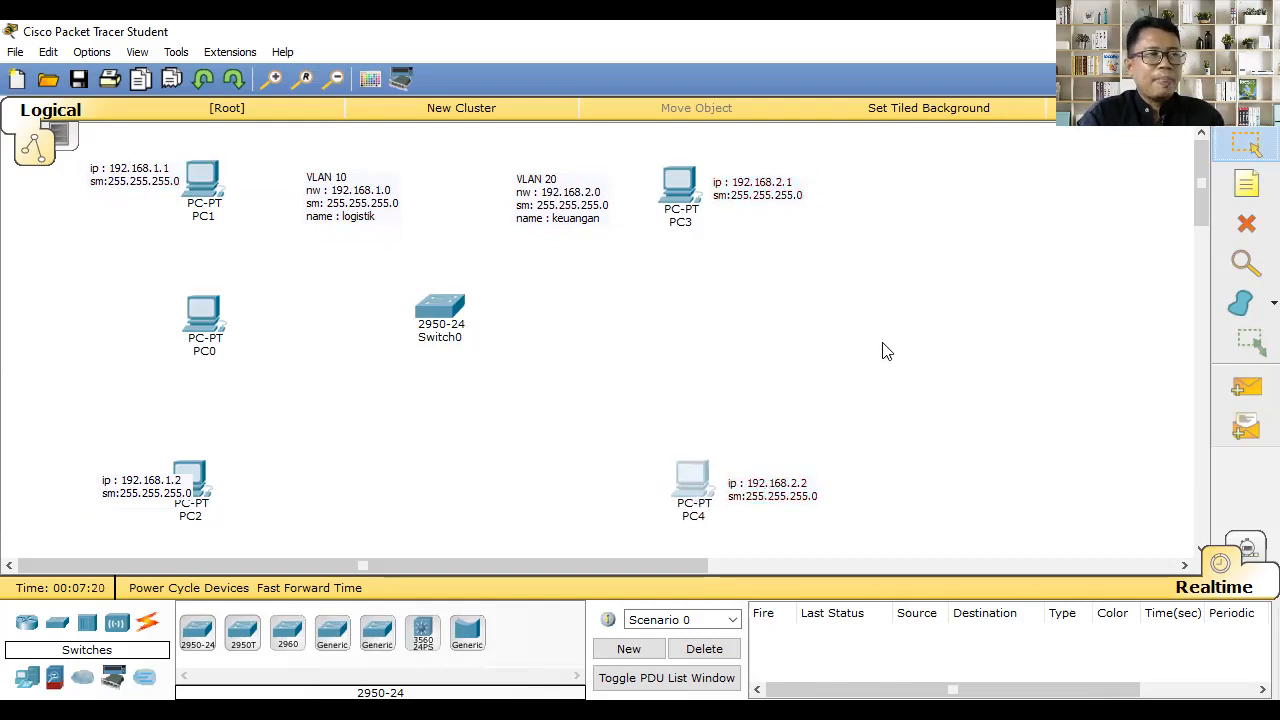
click(990, 301)
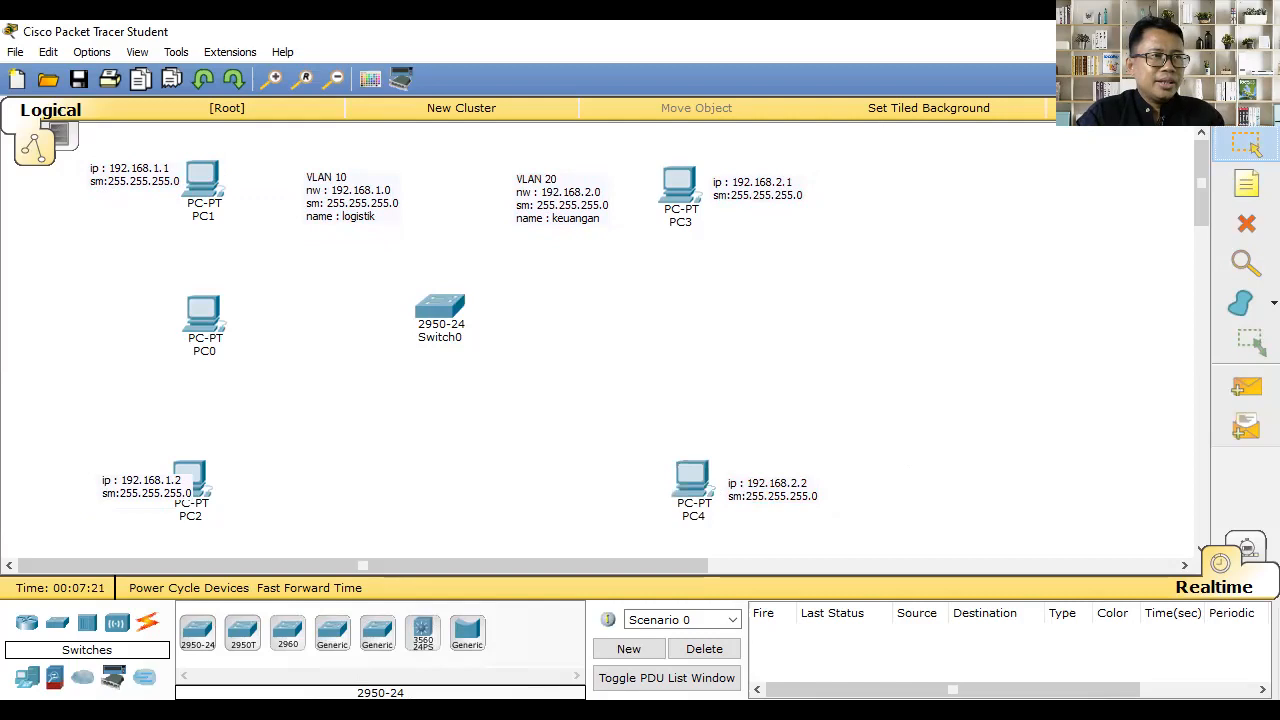
Add the port note fa 0/1 between PC1 and Switch0, and the note fa 0/2 between PC2 and Switch0.
click(1246, 184)
click(318, 254)
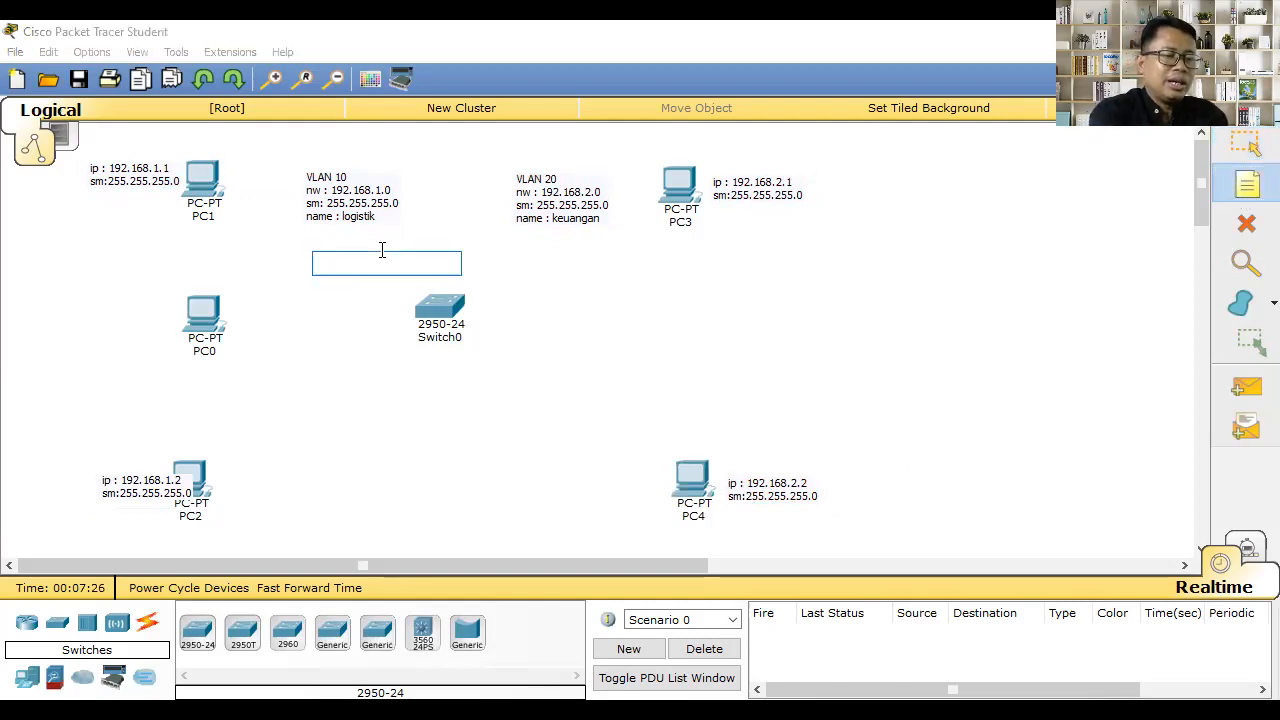
text(fa 0/1)
key(ctrl+a)
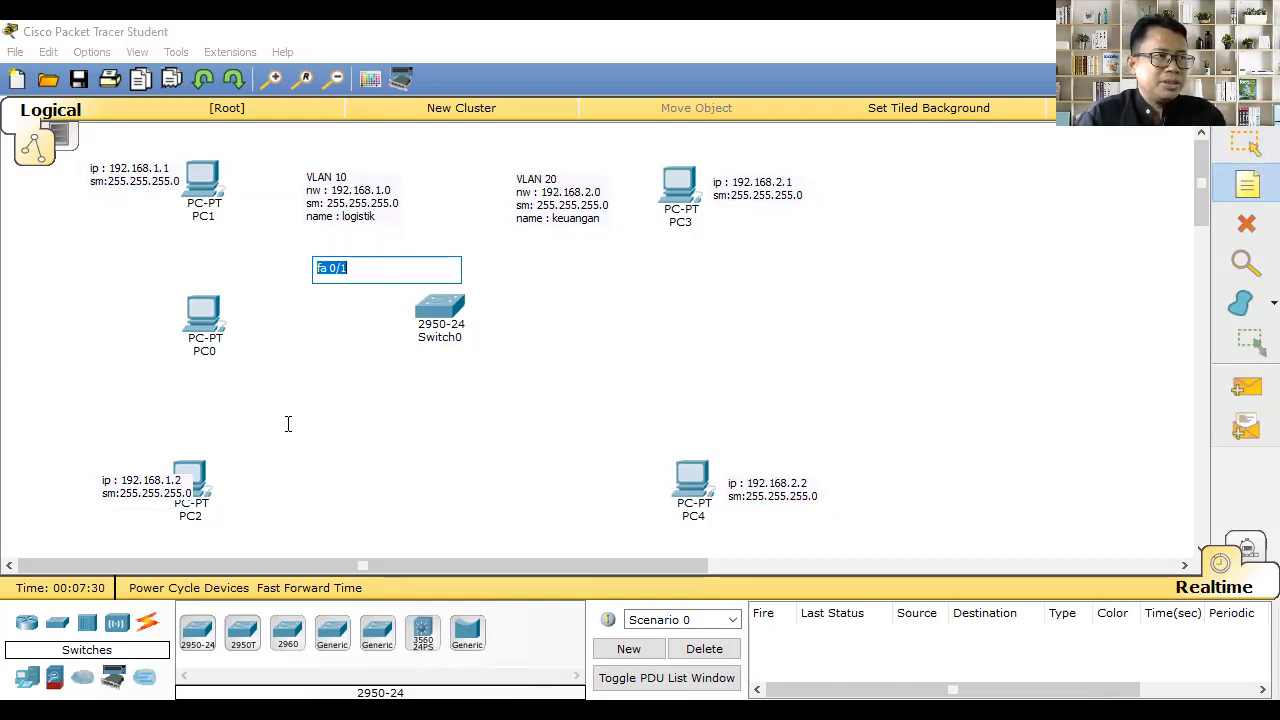
click(306, 414)
key(ctrl+v)
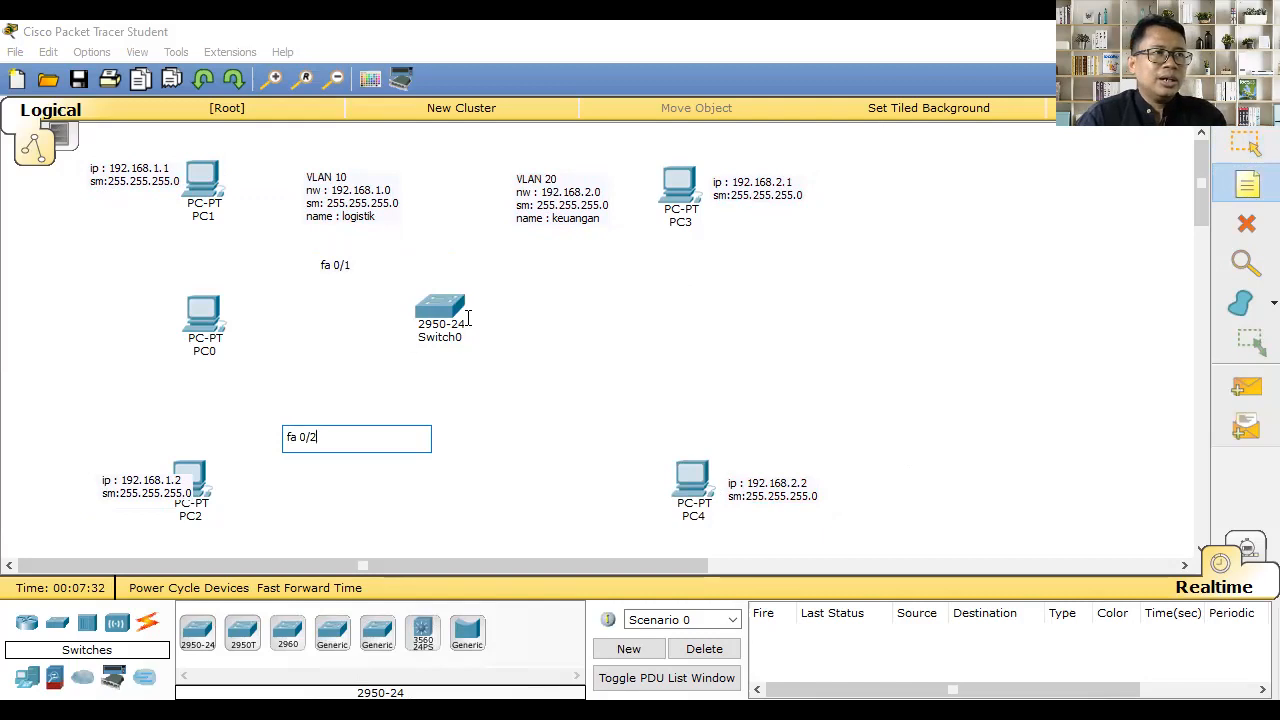
Paste the port note as fa 0/3 near PC3 and as fa 0/4 near PC4.
click(603, 236)
key(ctrl+v)
key(BackSpace)
text(3)
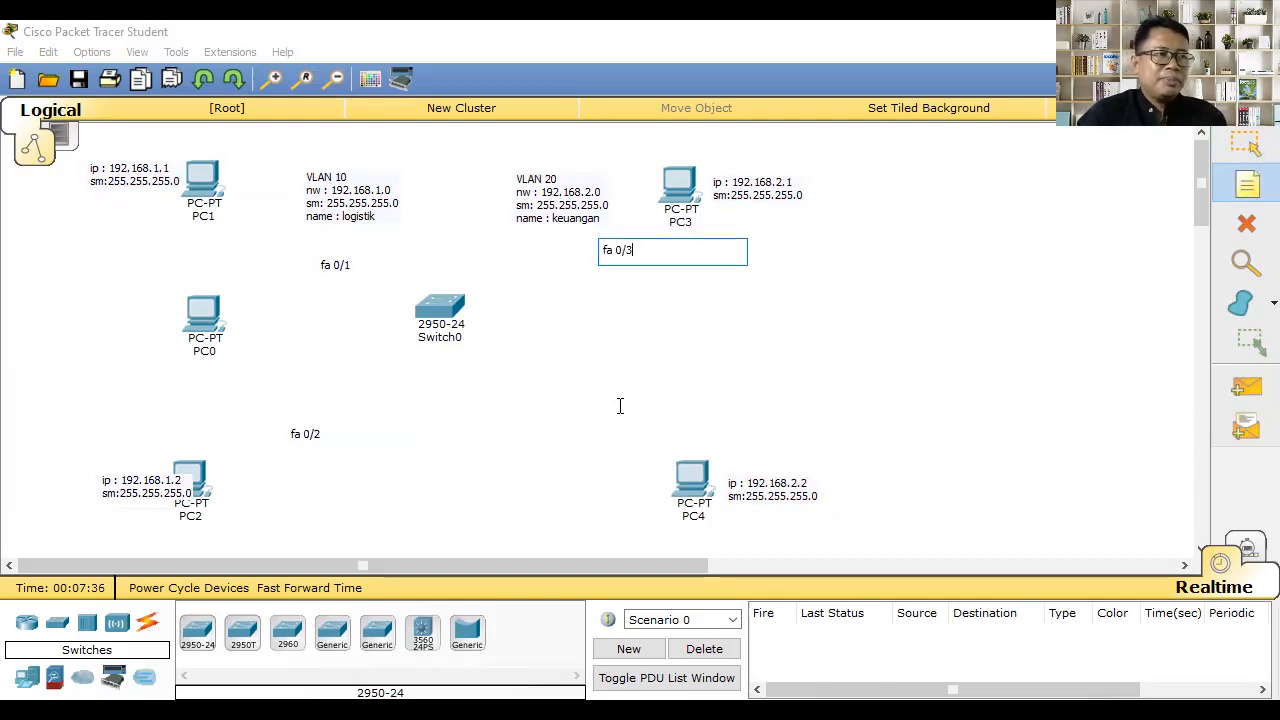
click(620, 405)
key(ctrl+v)
key(BackSpace)
text(2)
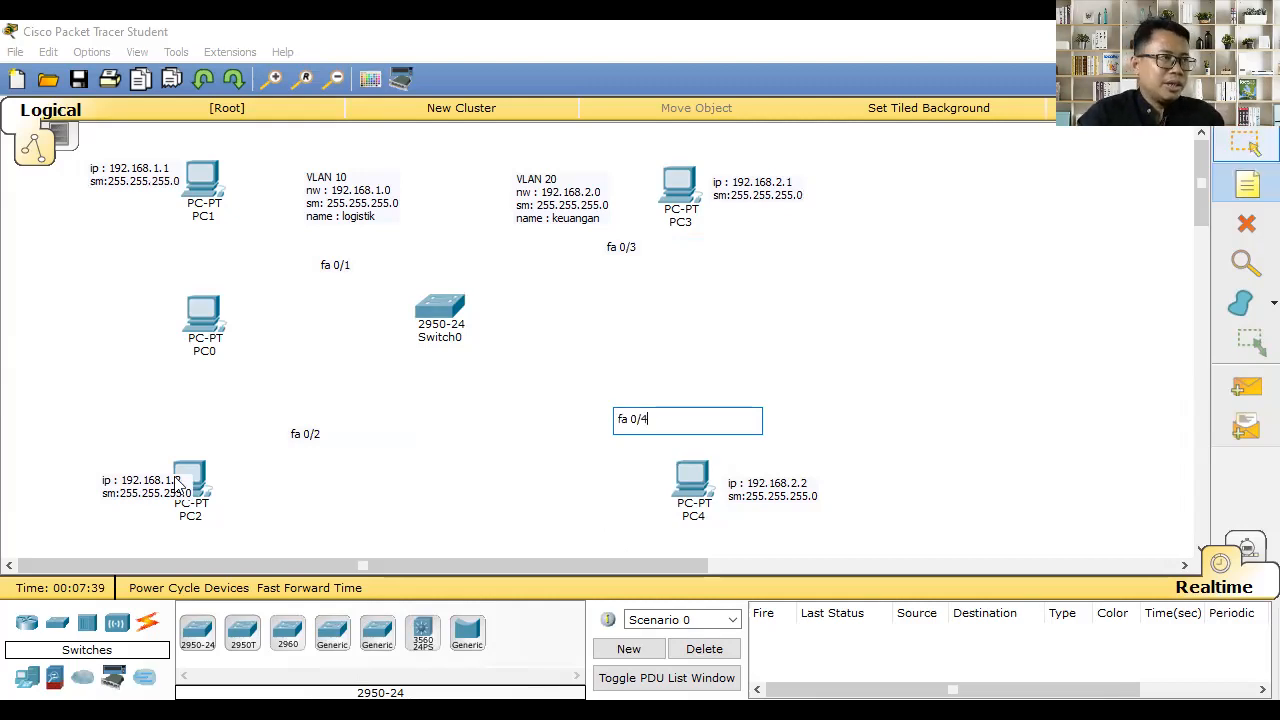
Reposition the fa 0/1, fa 0/3, VLAN 10 and VLAN 20 notes, and move PC2's address note clear of its icon.
click(1252, 146)
drag(337, 266, 346, 266)
click(340, 198)
mouse_move(340, 198)
mouse_down()
mouse_move(348, 184)
mouse_move(324, 187)
mouse_up()
drag(530, 215, 522, 206)
drag(620, 252, 568, 246)
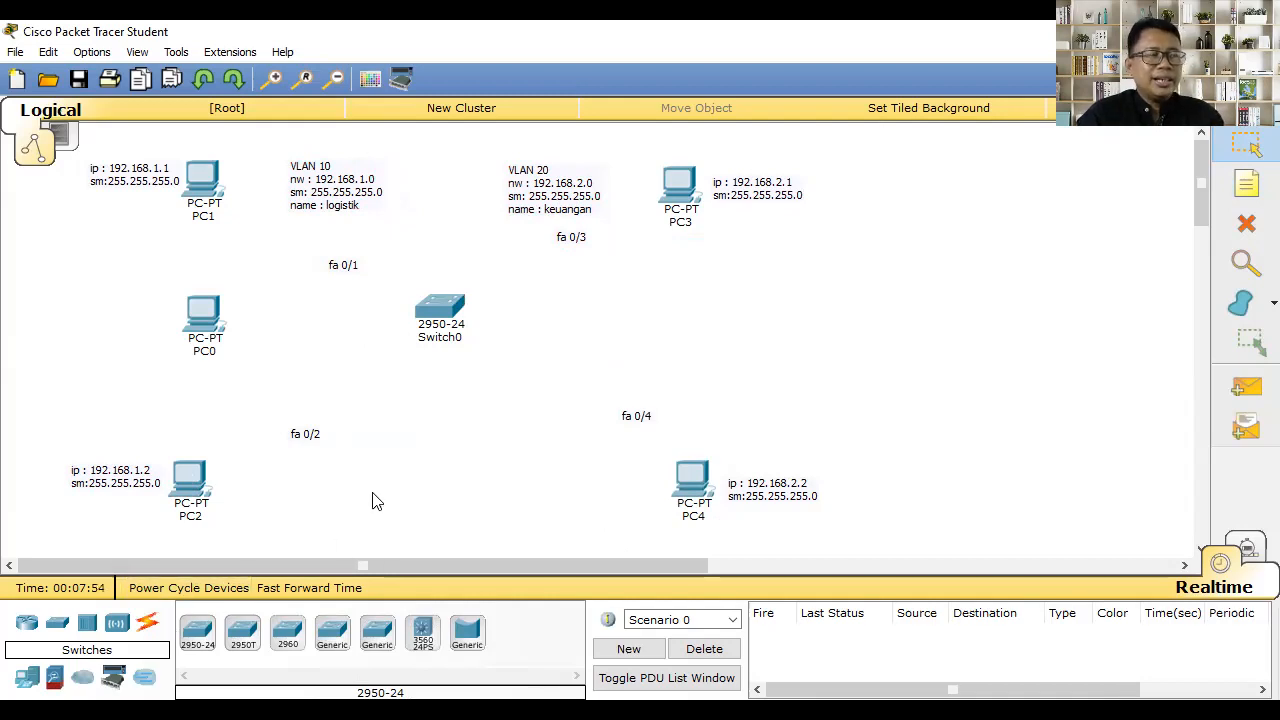
Connect PC0's RS 232 port to Switch0's Console port with a console cable.
click(149, 628)
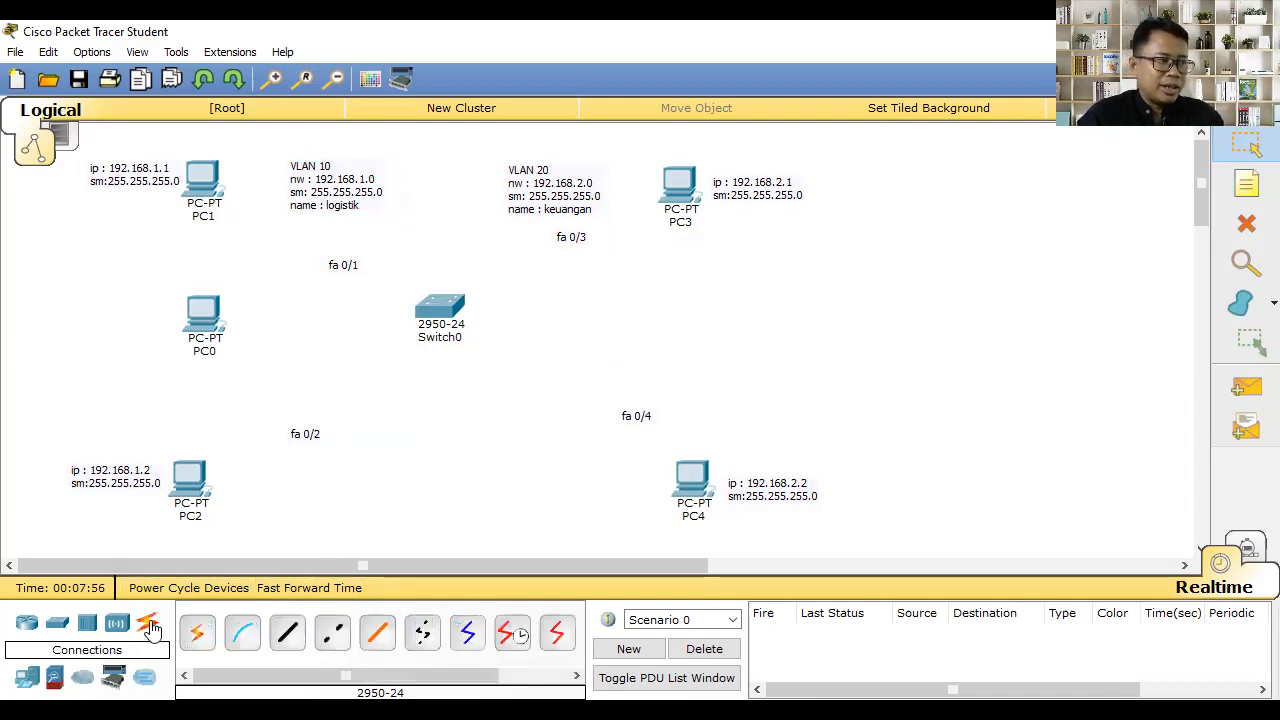
click(246, 641)
click(208, 318)
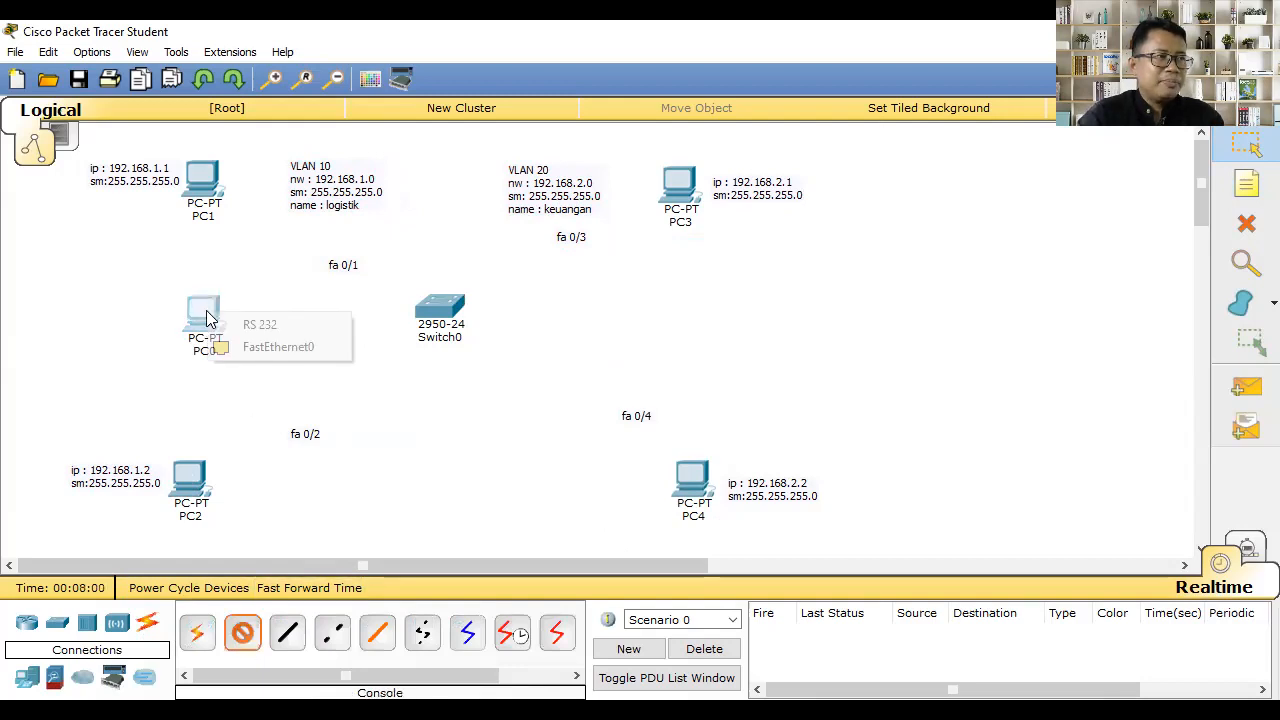
click(262, 326)
click(440, 306)
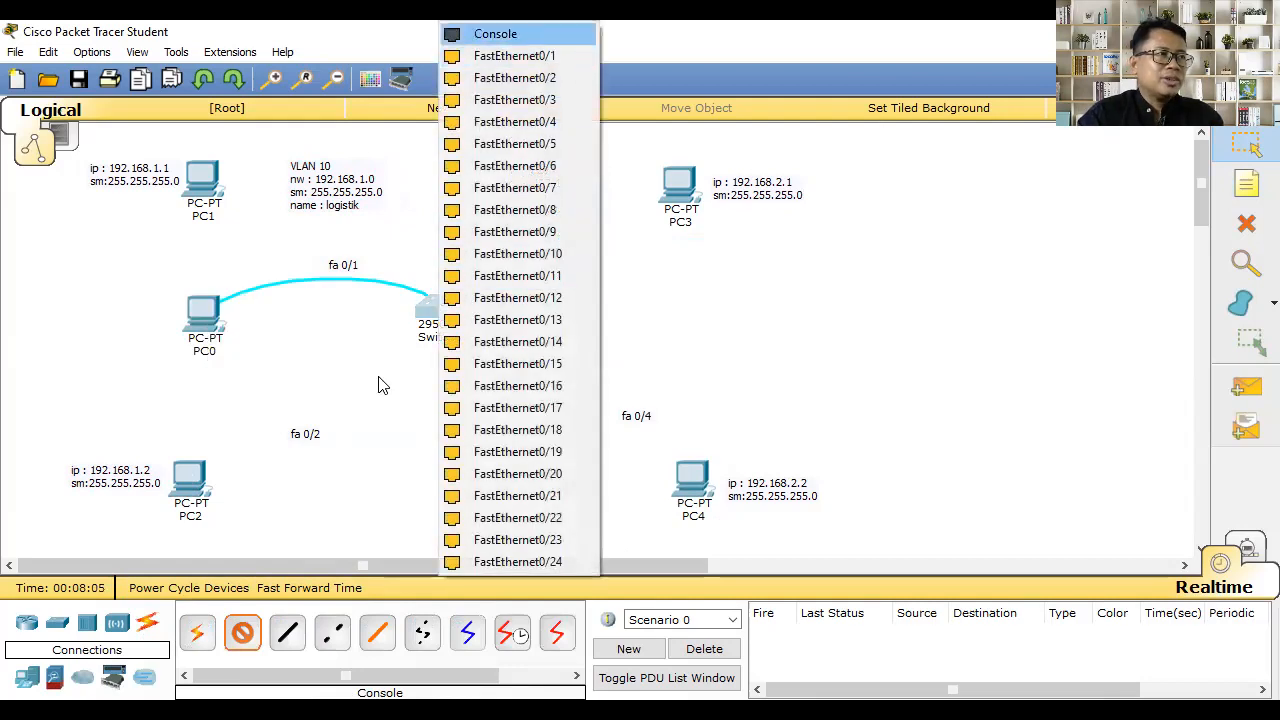
click(495, 33)
Connect PC1's FastEthernet0 to Switch0's FastEthernet0/1 with a copper straight-through cable and move the fa 0/1 note beside it.
click(287, 632)
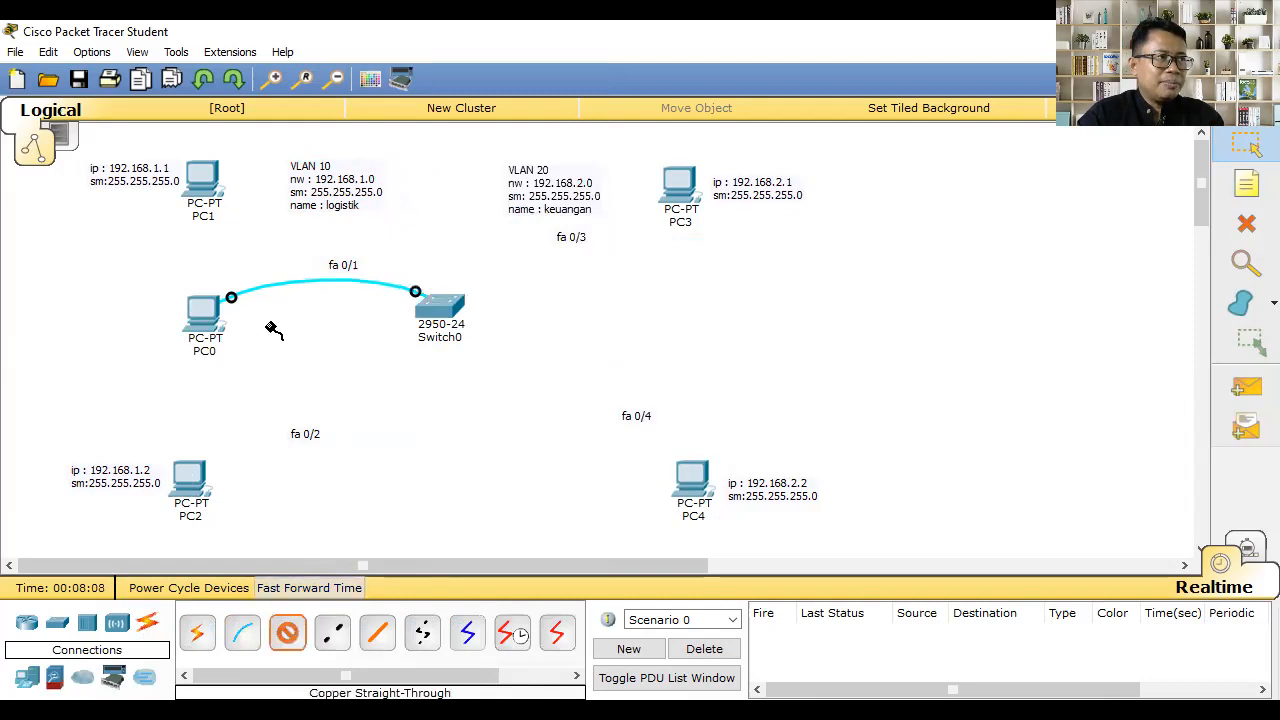
click(210, 186)
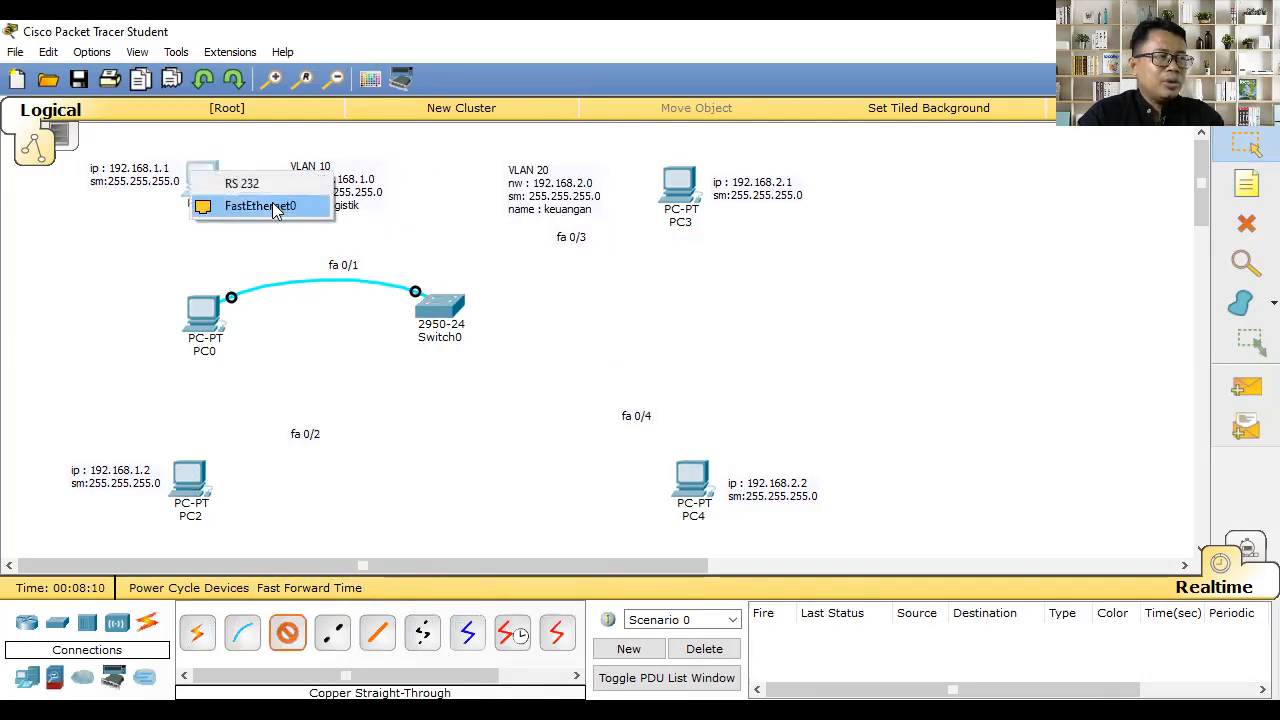
click(276, 208)
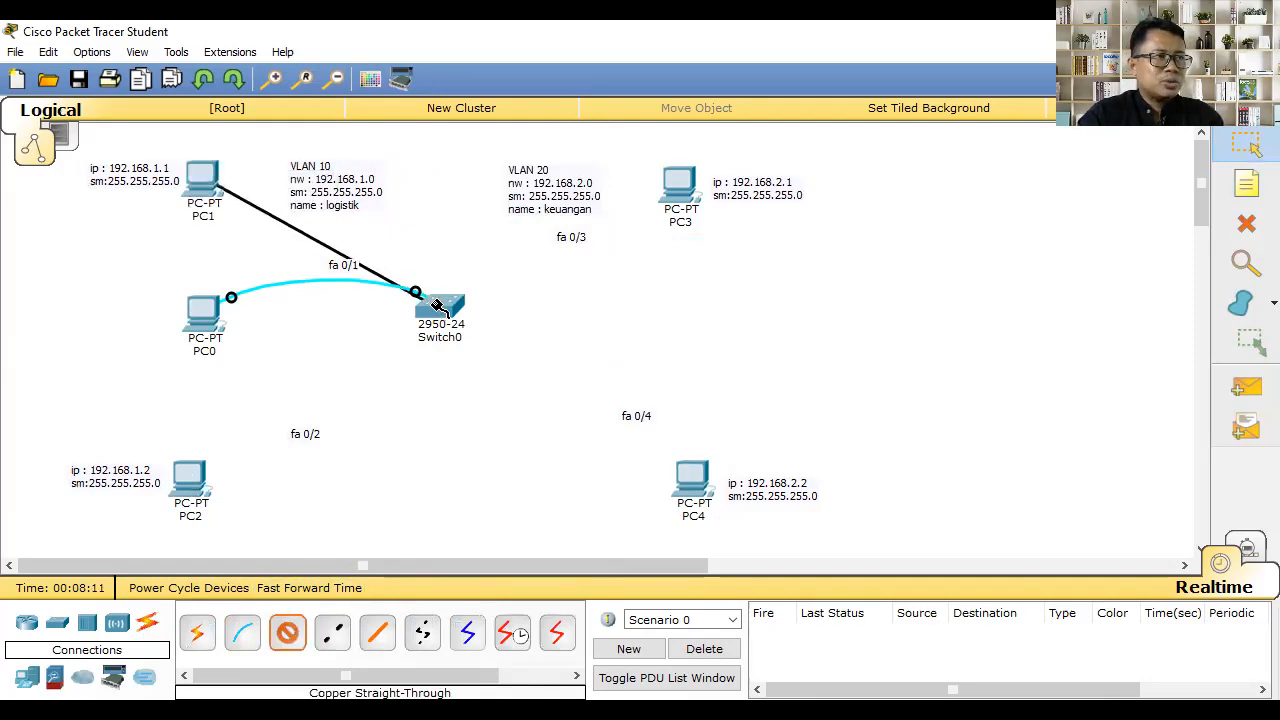
click(436, 305)
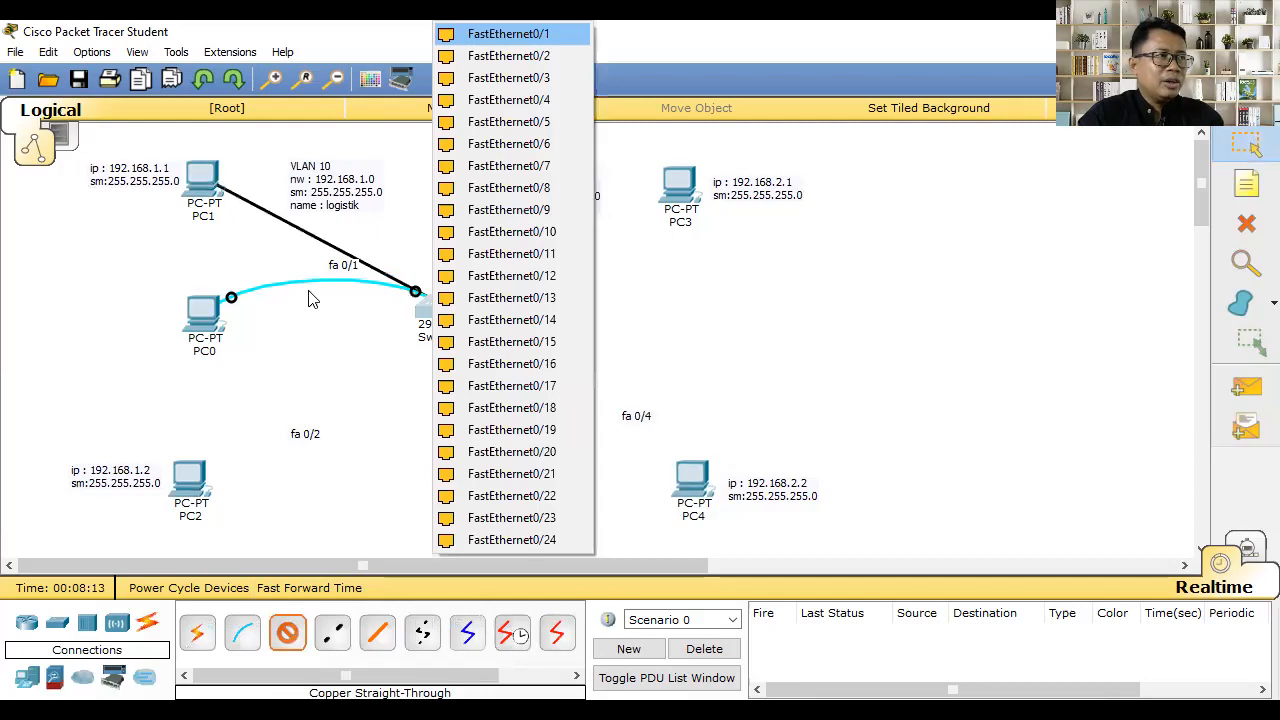
drag(338, 262, 353, 238)
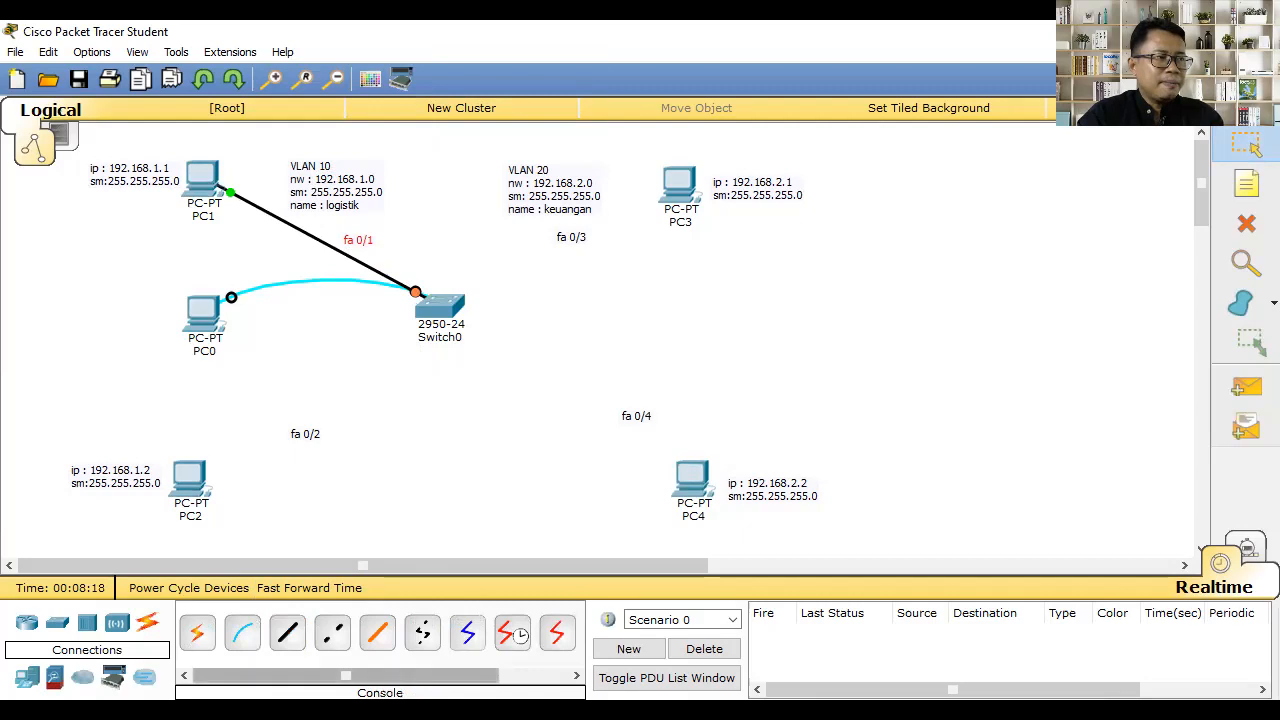
Connect PC2's FastEthernet0 to Switch0's FastEthernet0/2 with a copper straight-through cable and move the fa 0/2 note beside it.
click(286, 640)
click(200, 482)
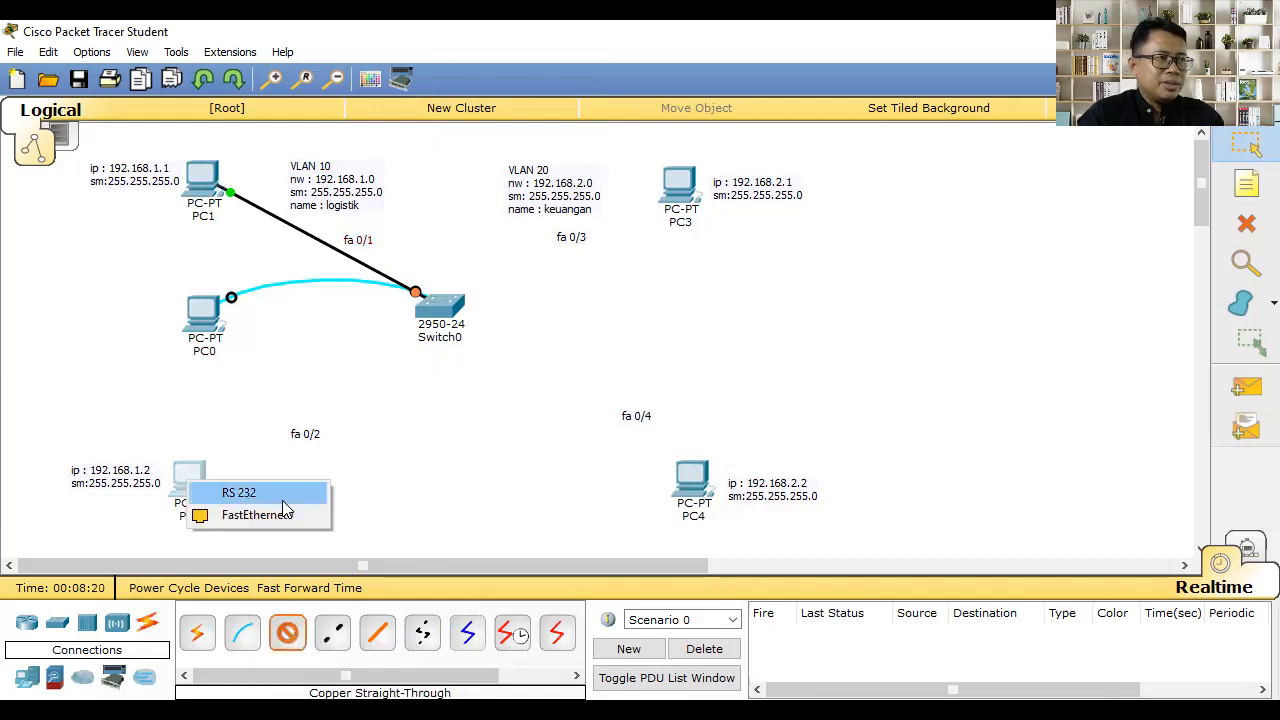
click(277, 514)
click(437, 313)
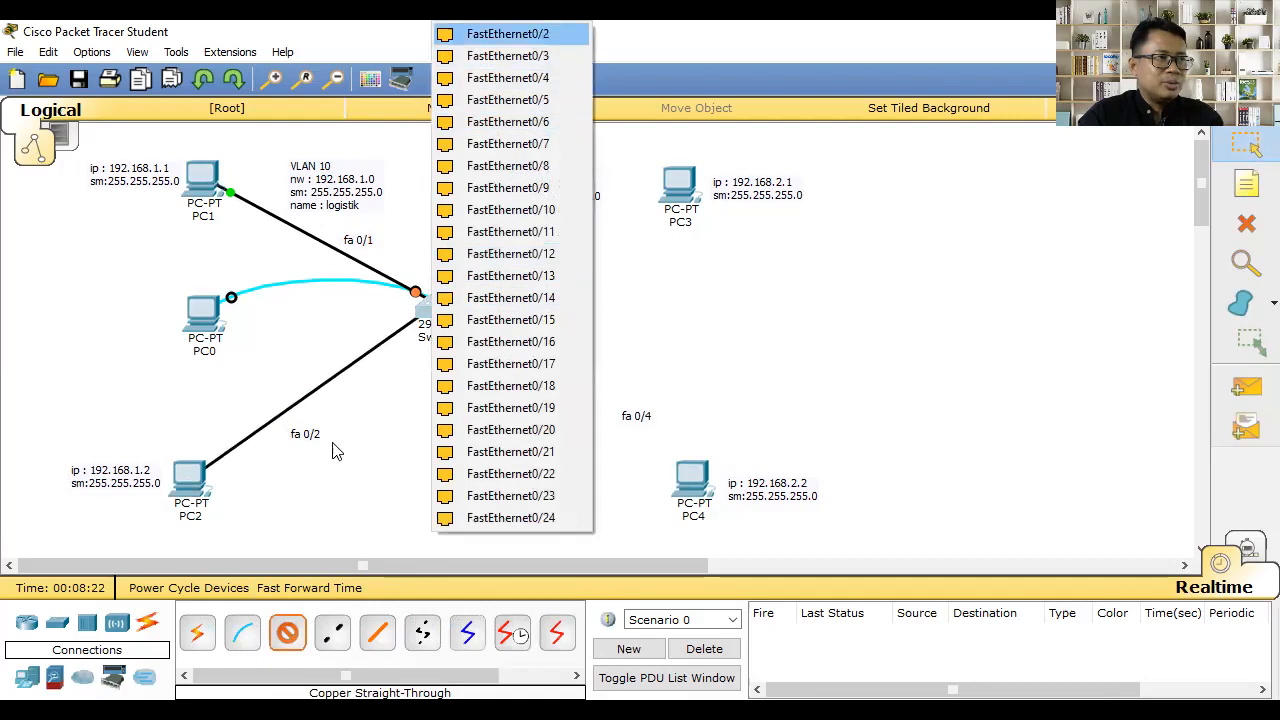
drag(303, 432, 317, 363)
Connect Switch0's FastEthernet0/3 to PC3's FastEthernet0 with a copper straight-through cable.
click(298, 640)
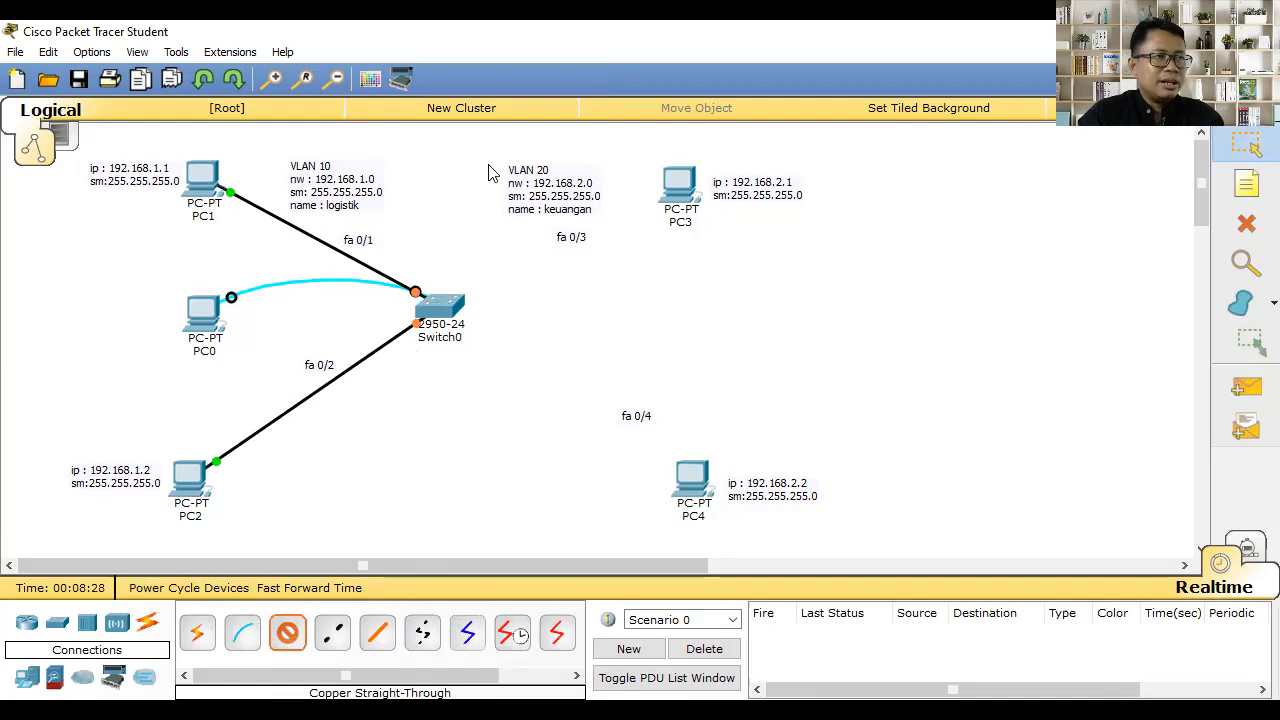
click(668, 205)
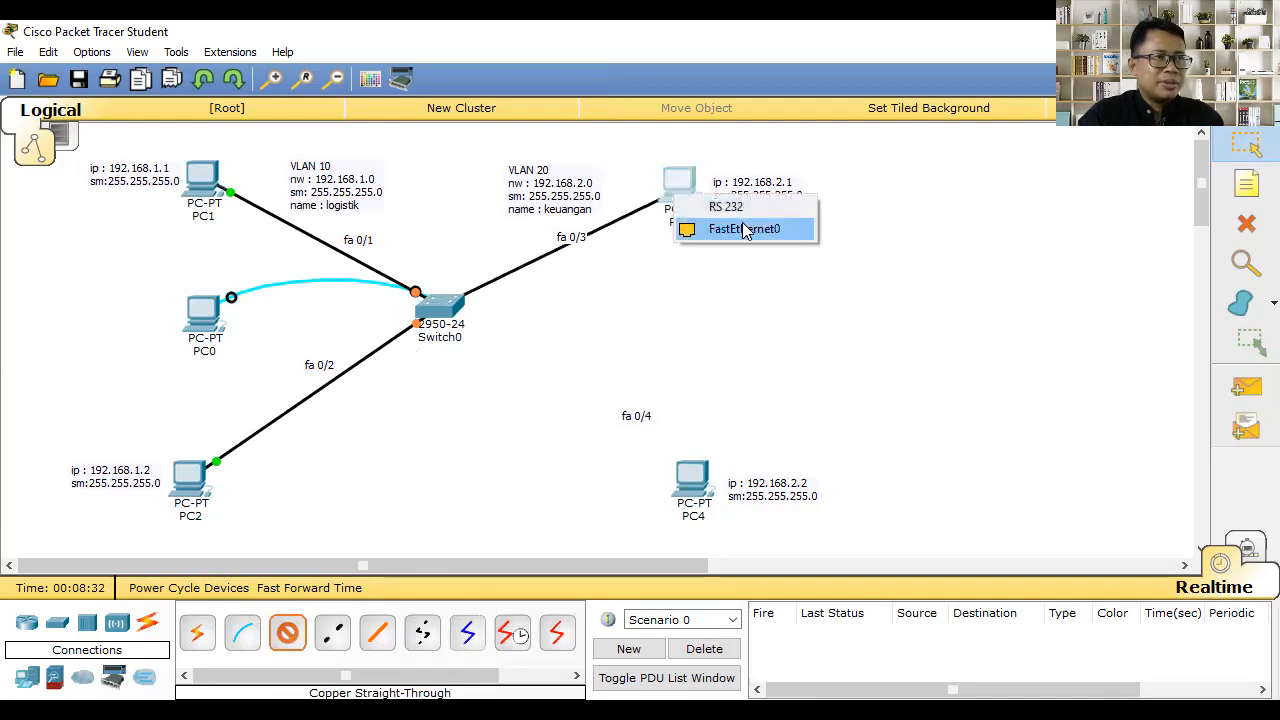
click(745, 230)
Connect Switch0's FastEthernet0/4 to PC4's FastEthernet0 with a copper straight-through cable.
click(425, 318)
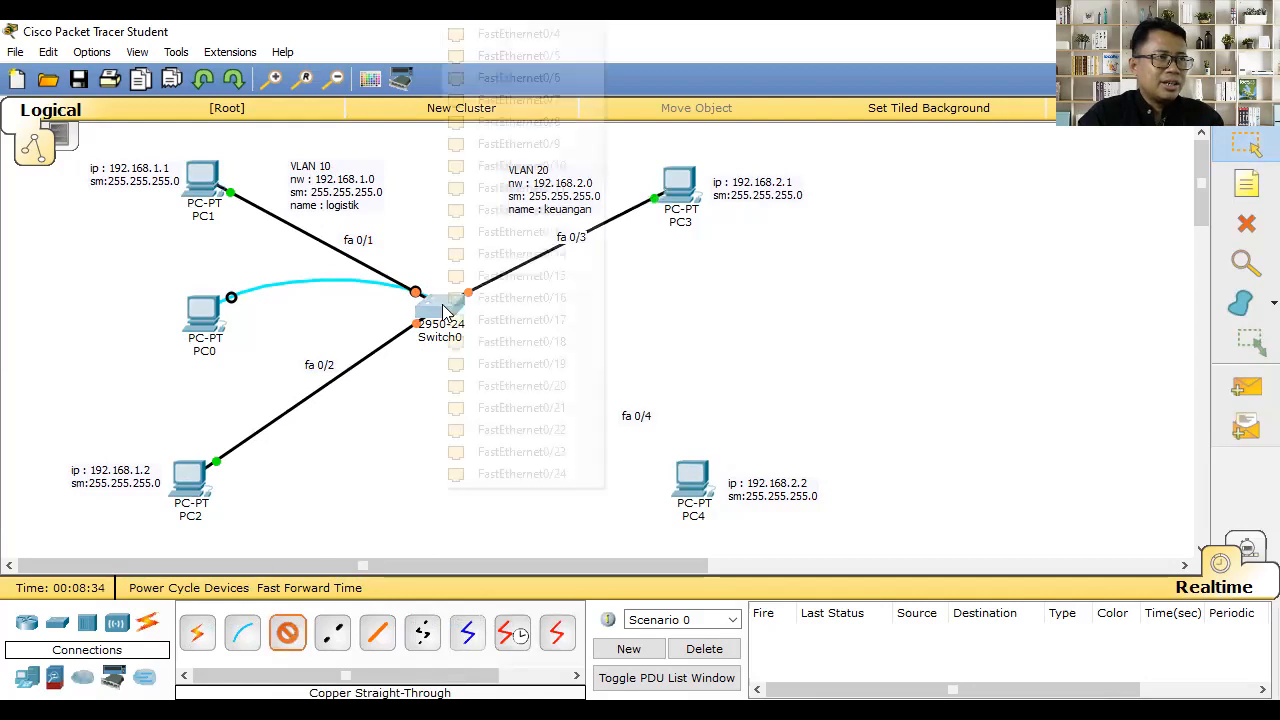
click(519, 34)
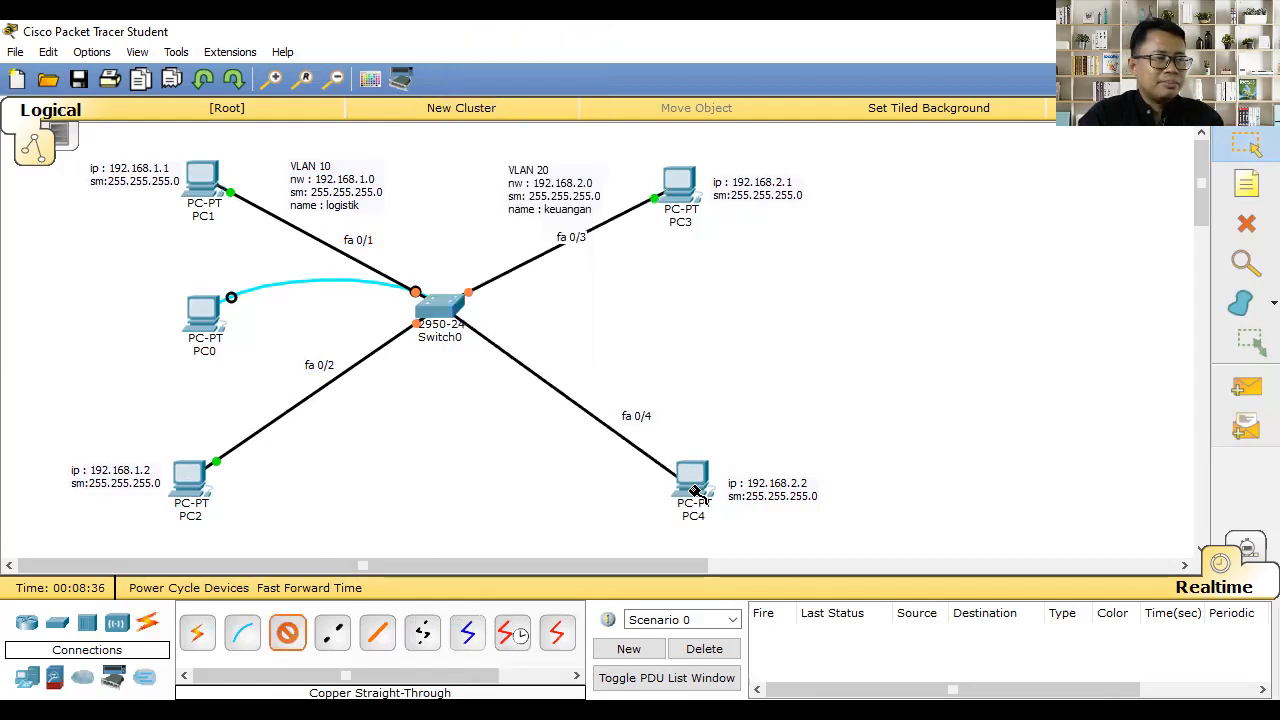
click(700, 483)
click(765, 512)
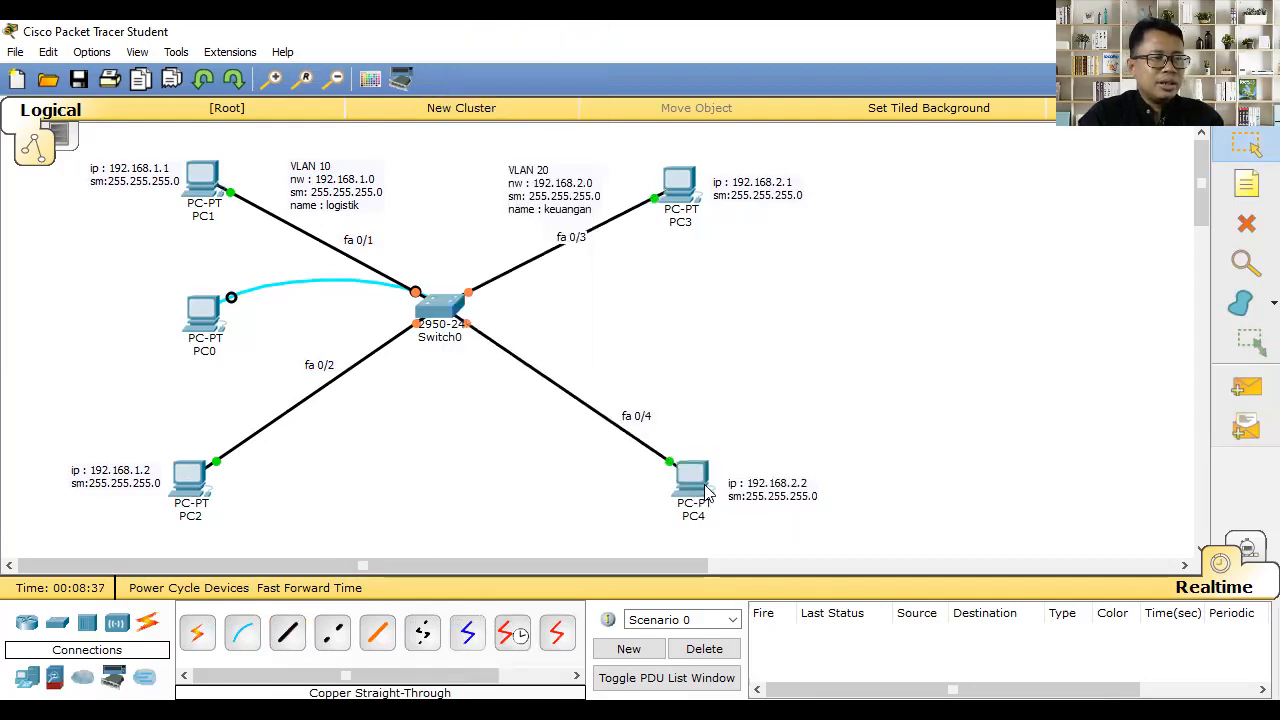
Move the fa 0/3 and fa 0/4 notes next to their cables near Switch0.
drag(576, 241, 520, 251)
drag(634, 409, 515, 346)
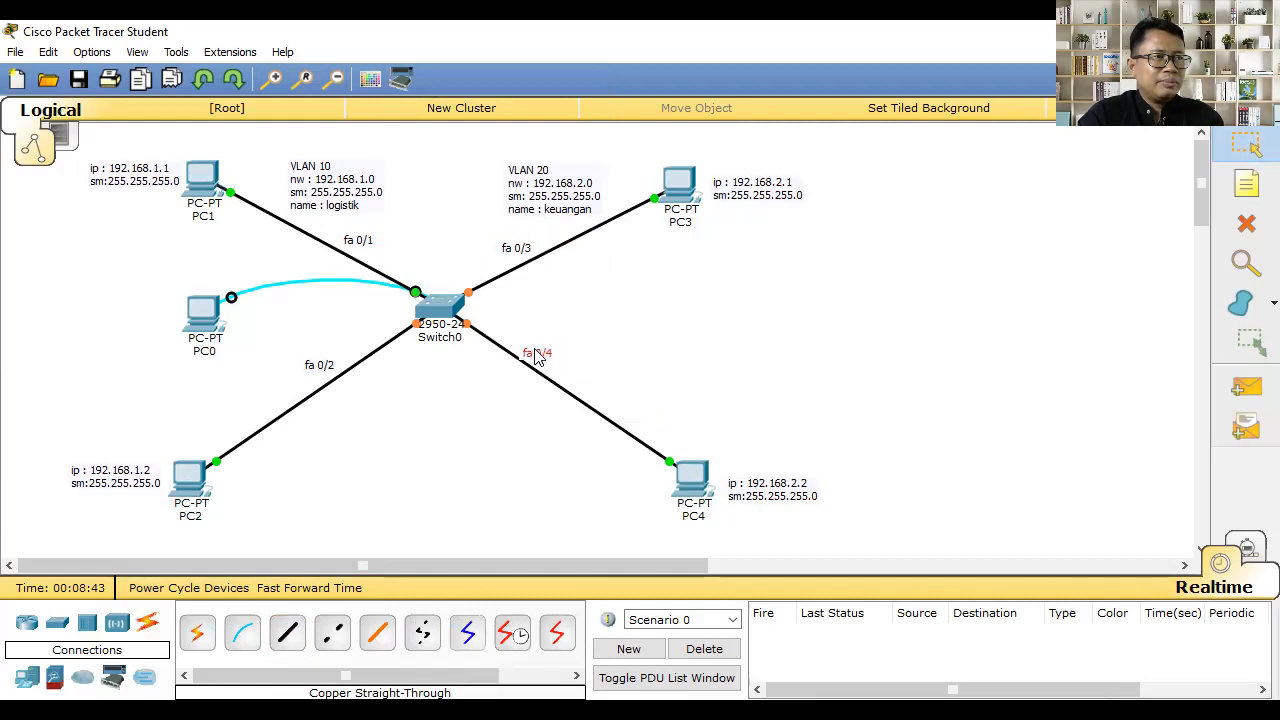
drag(511, 250, 527, 244)
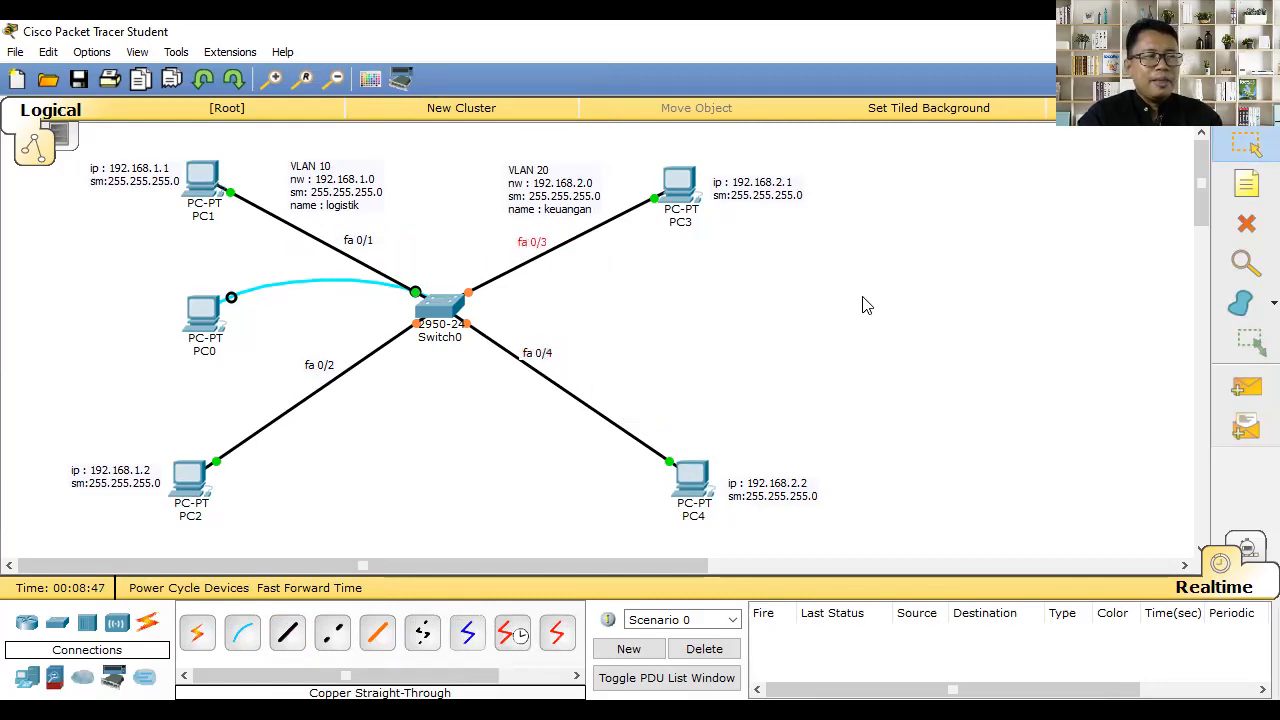
Draw a rectangle with a light cyan fill behind the VLAN 10 side, enclosing PC1, PC0 and PC2.
click(1273, 302)
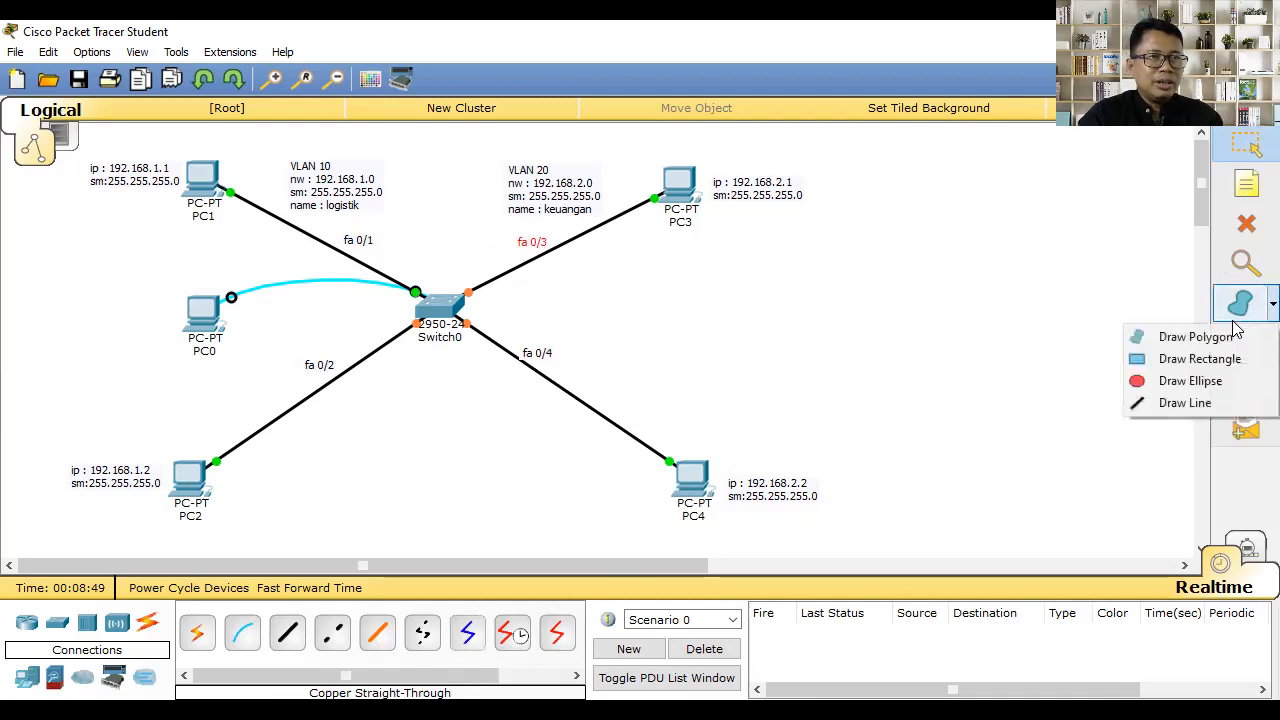
click(1198, 362)
click(612, 166)
click(753, 160)
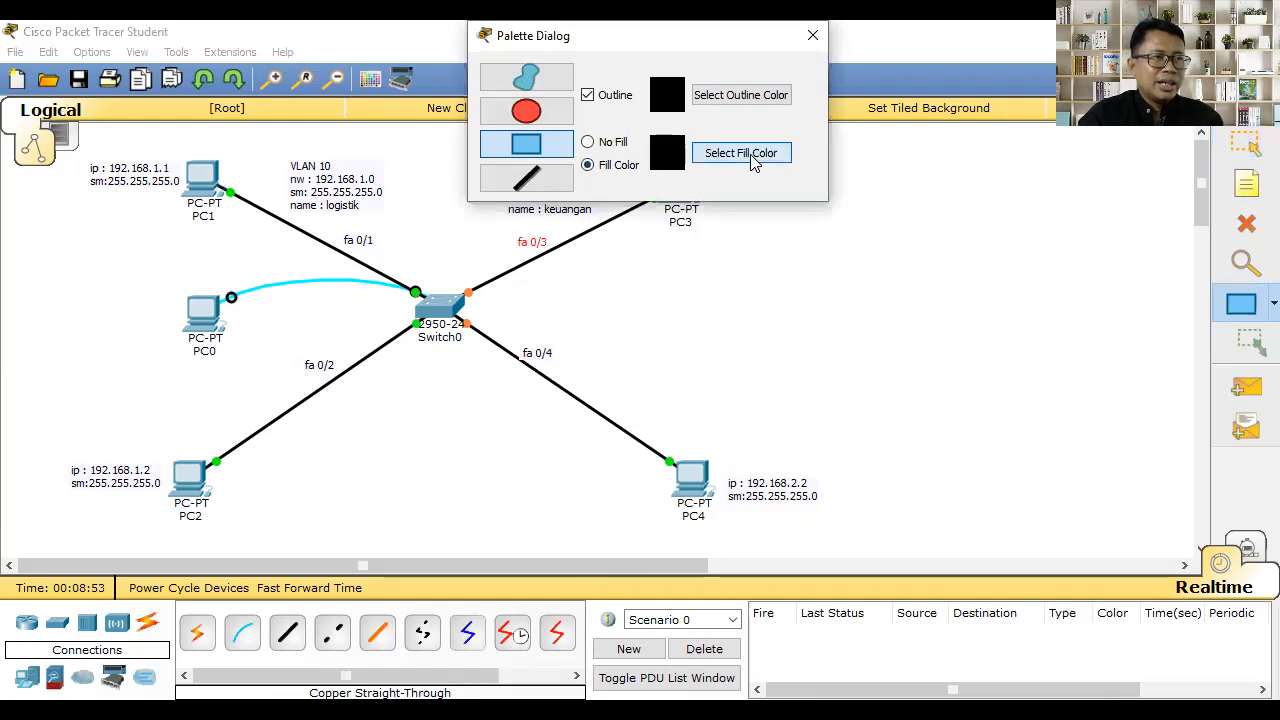
click(579, 317)
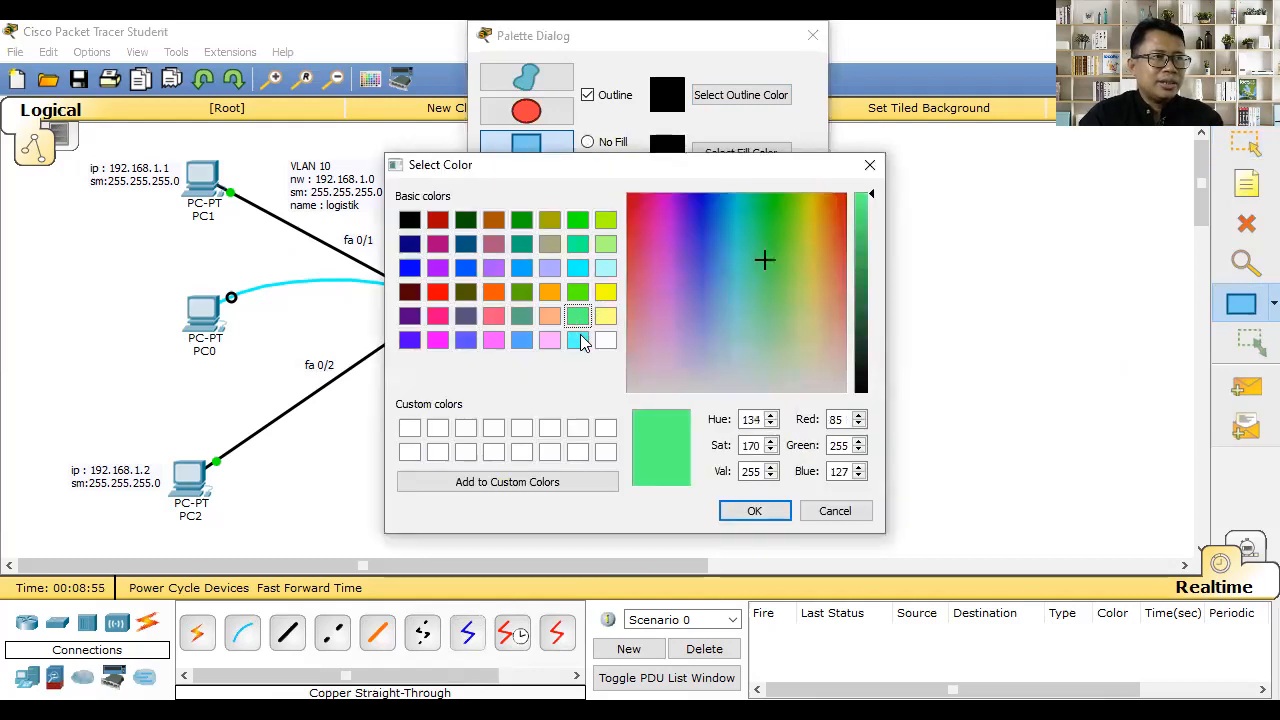
click(580, 340)
click(754, 511)
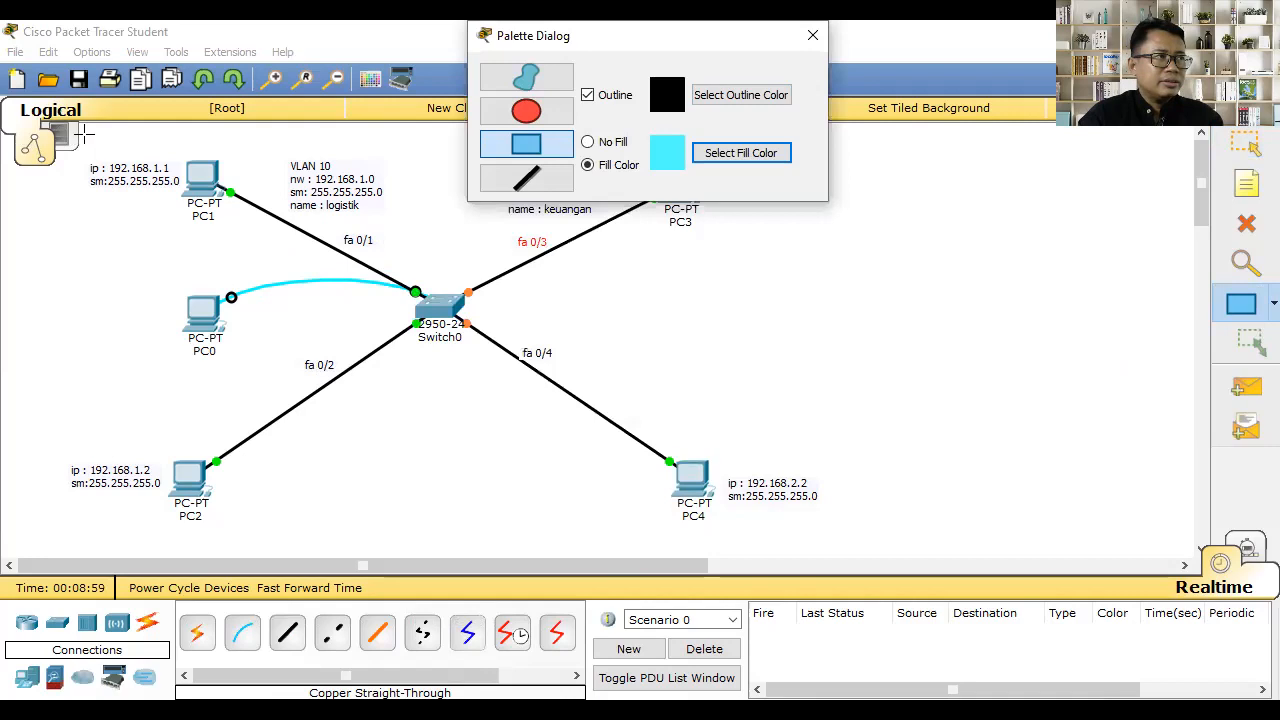
mouse_move(80, 136)
mouse_down()
mouse_move(151, 446)
mouse_move(405, 522)
mouse_move(440, 548)
mouse_up()
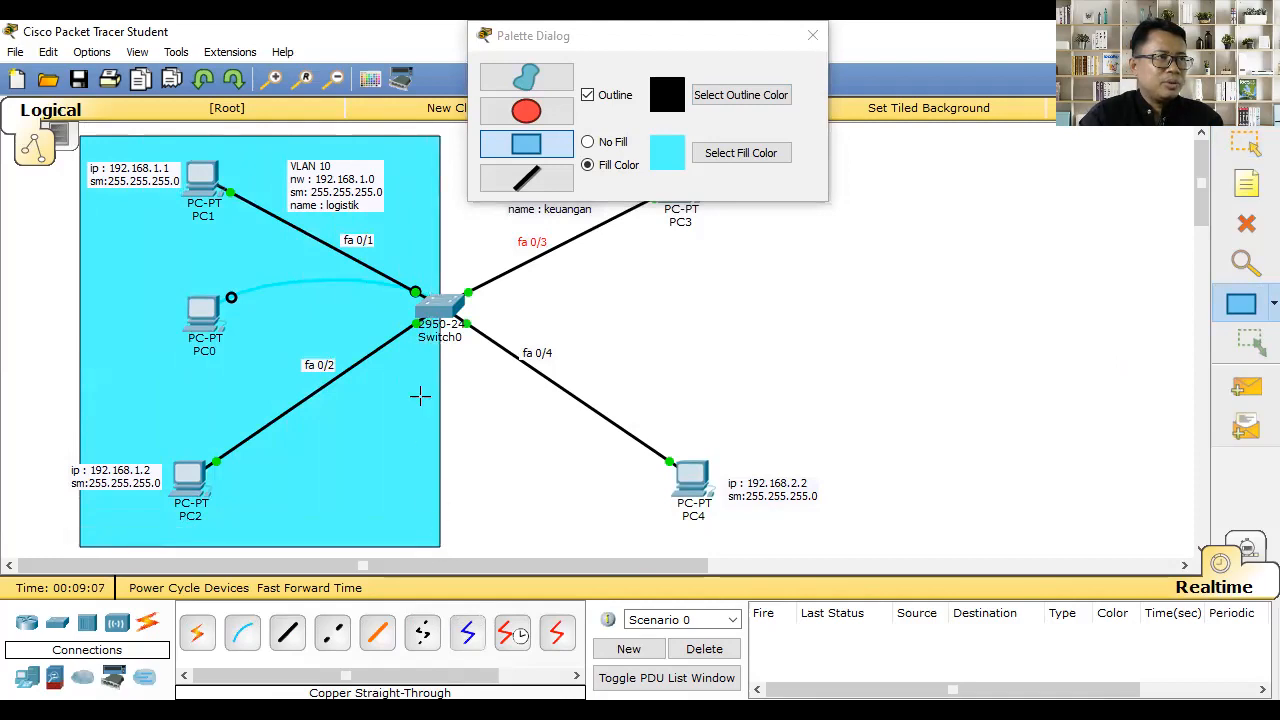
Draw a rectangle with a light yellow fill behind the VLAN 20 side, enclosing PC3 and PC4.
click(731, 155)
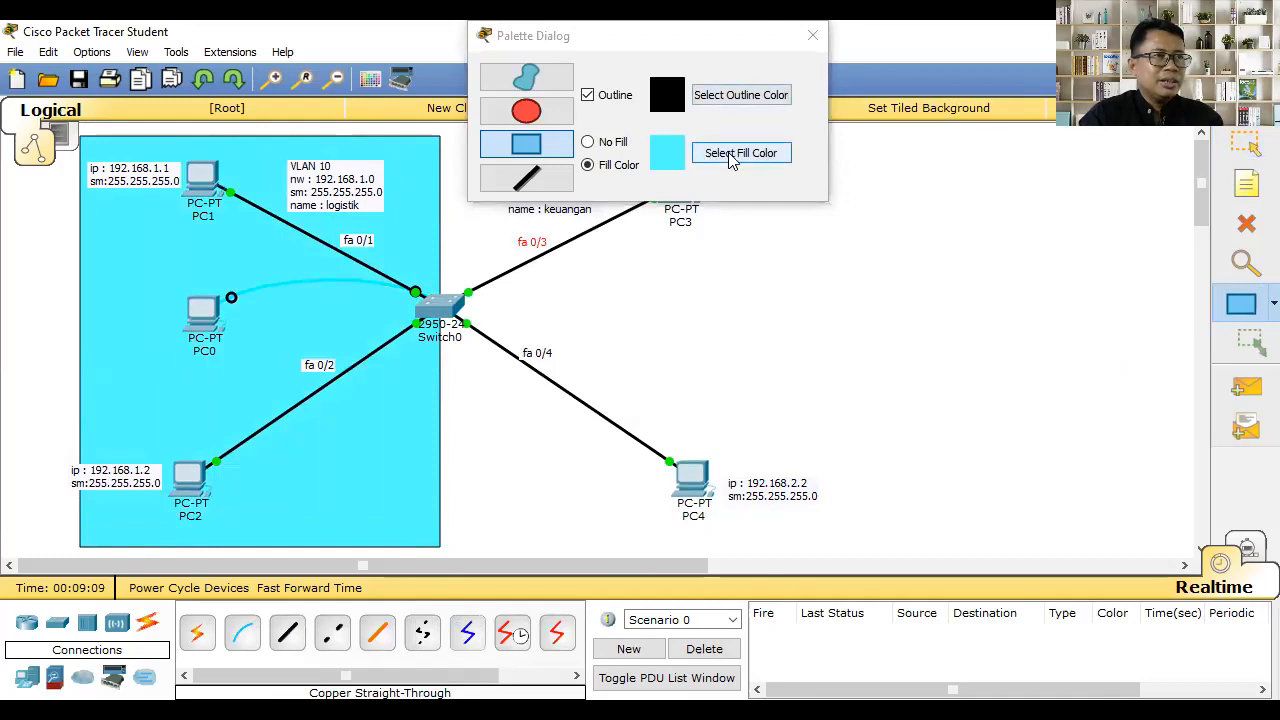
click(606, 316)
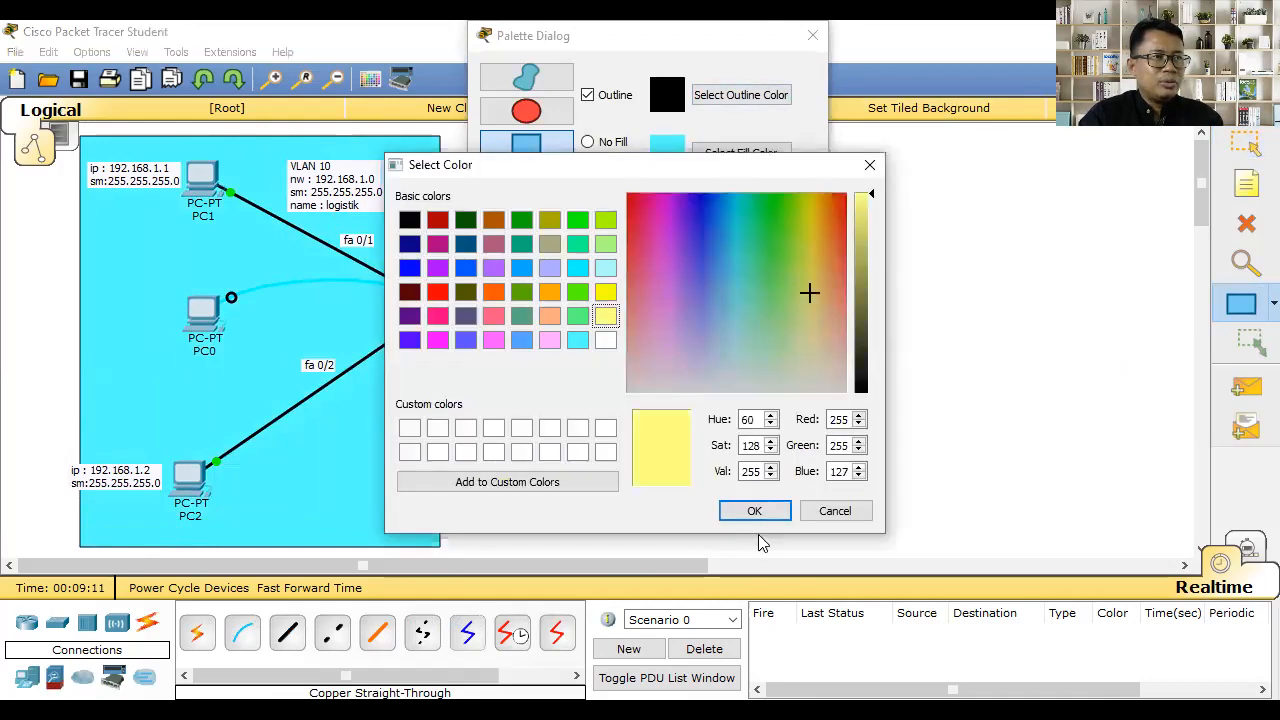
click(770, 512)
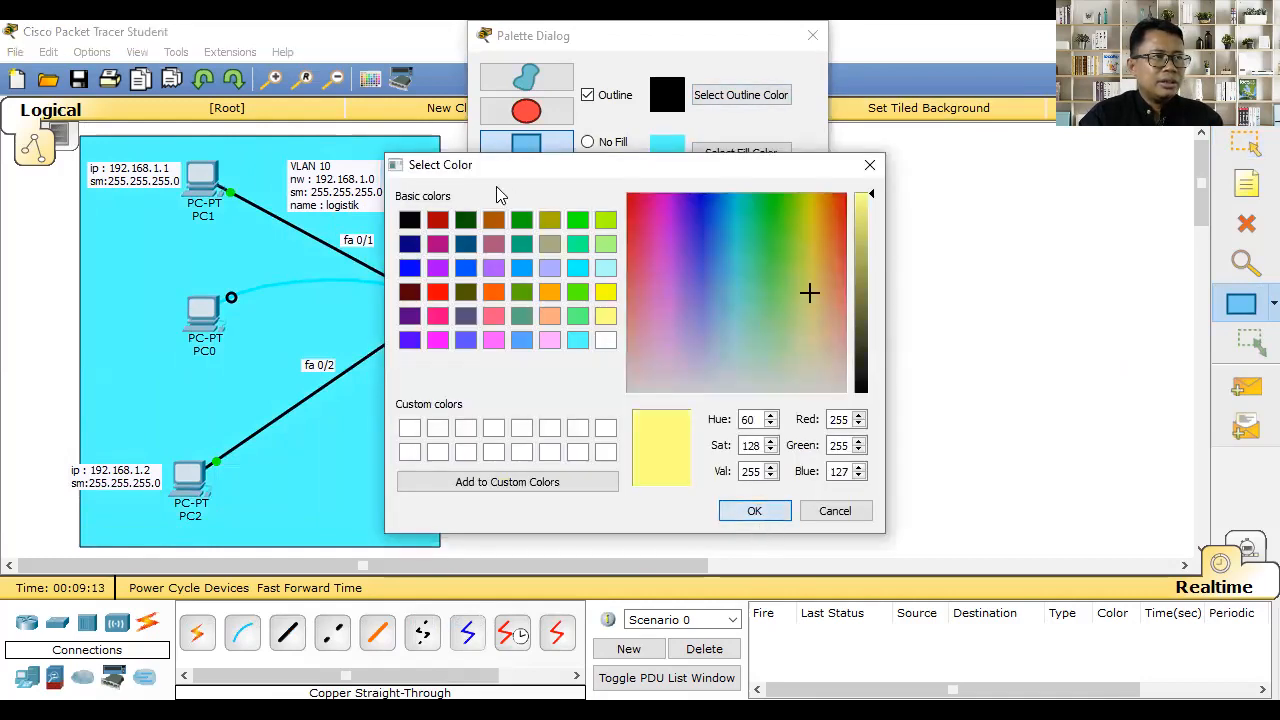
drag(447, 133, 826, 548)
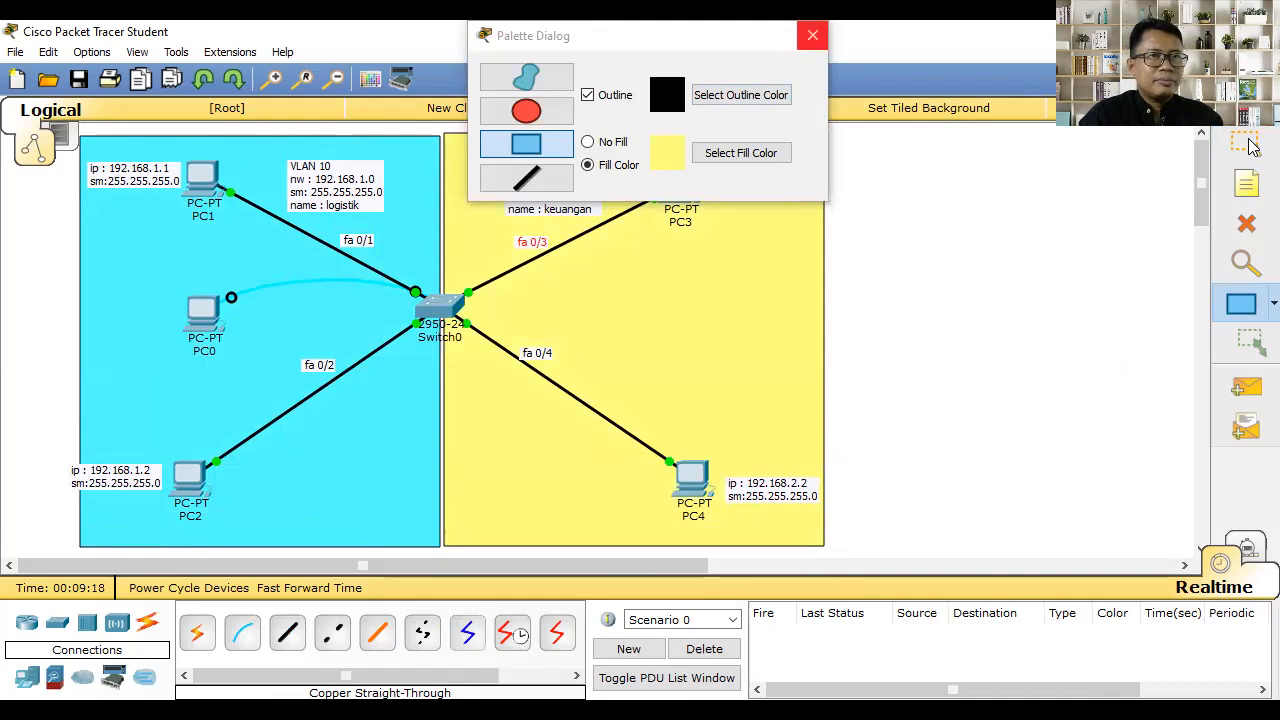
Align the yellow rectangle with the cyan one, widen the gap between them, and shift PC2's address note inside the cyan area.
drag(566, 148, 566, 155)
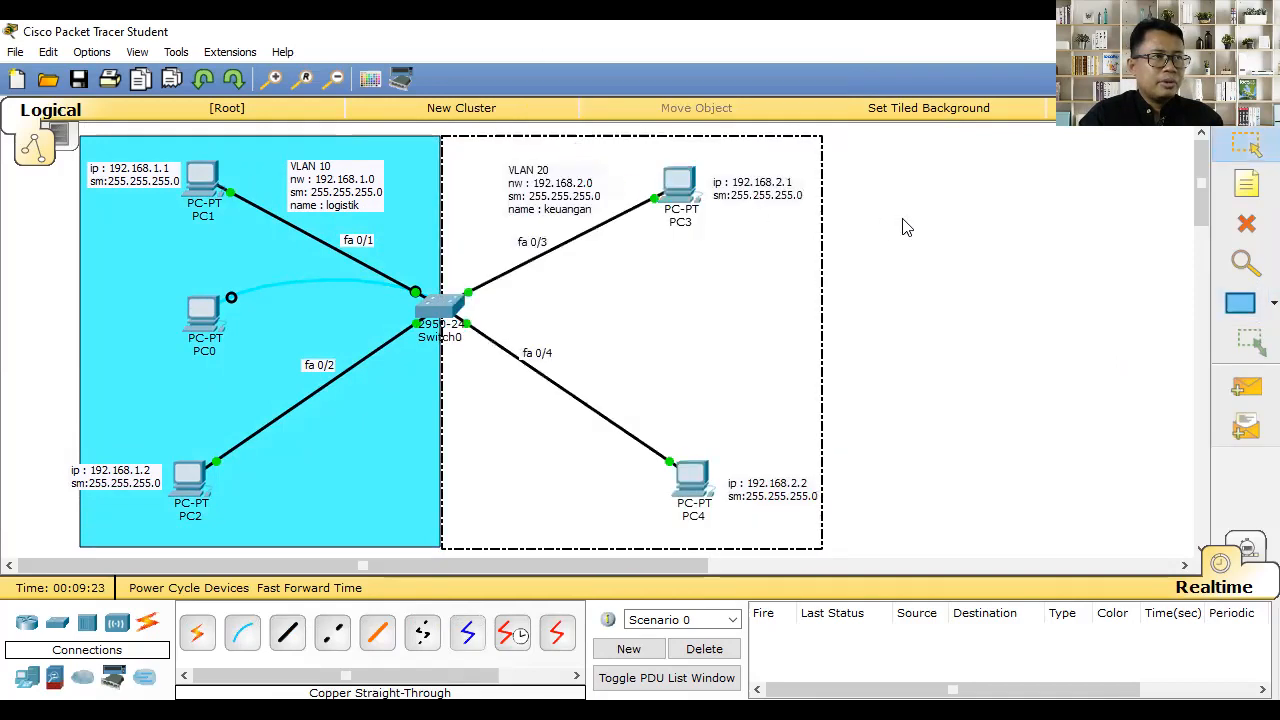
click(903, 223)
click(282, 300)
drag(282, 310, 274, 306)
click(976, 286)
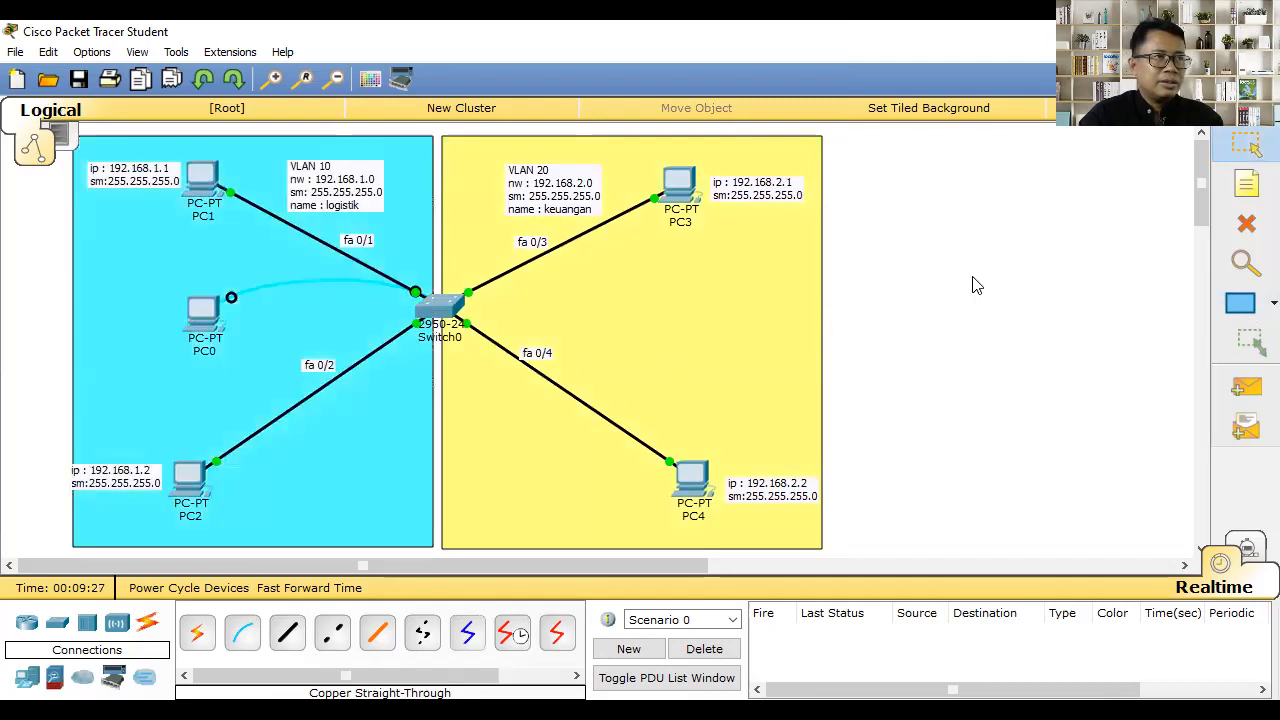
drag(132, 485, 138, 485)
click(923, 300)
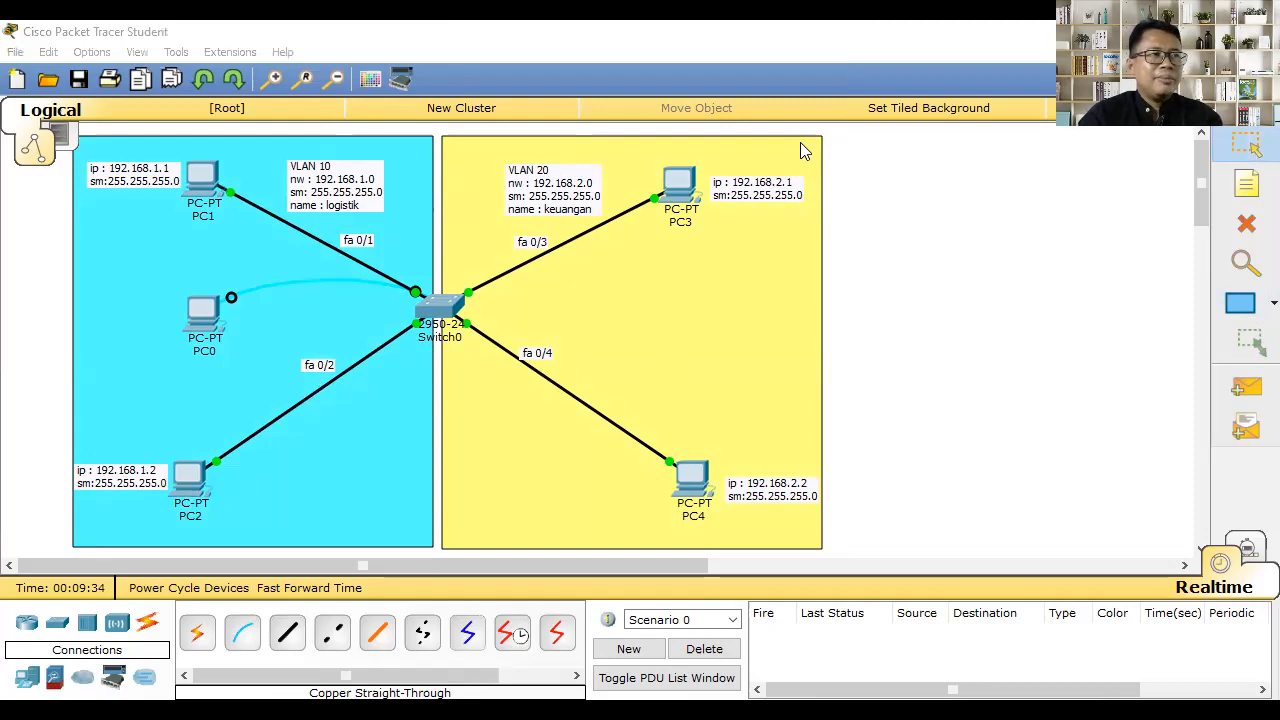
Move PC0 slightly lower inside the cyan VLAN 10 area.
click(801, 144)
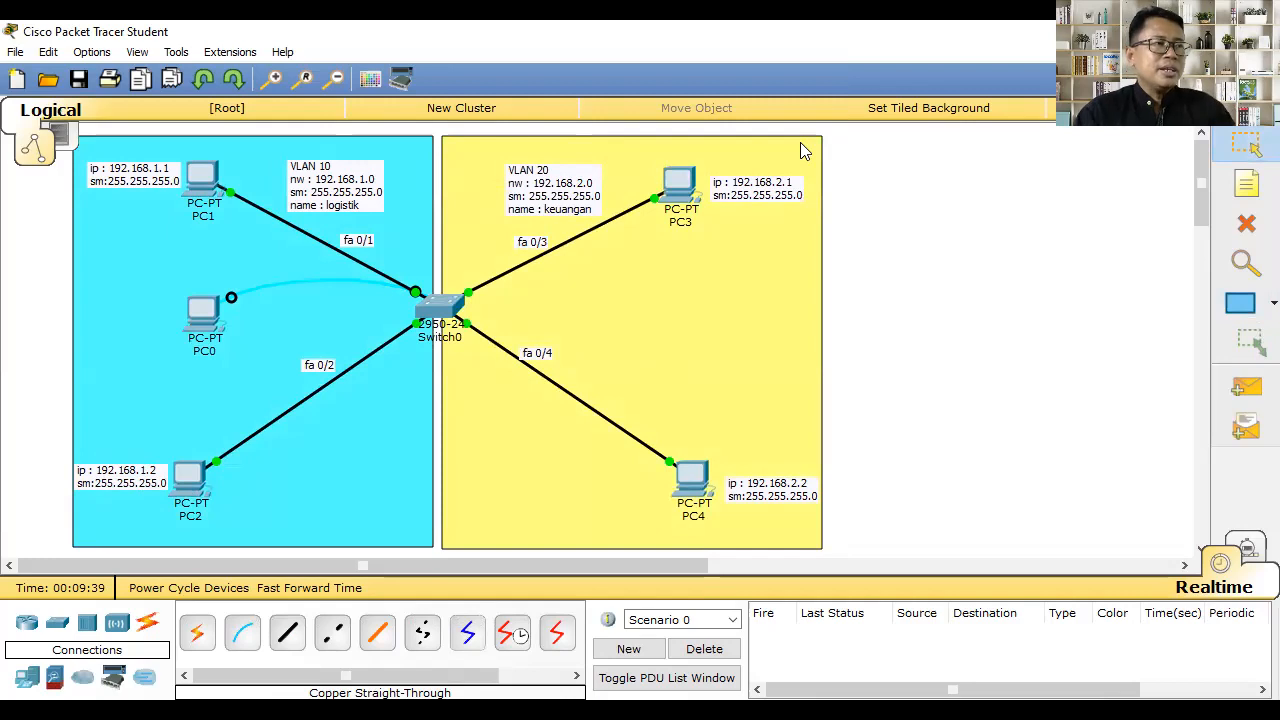
drag(200, 318, 187, 340)
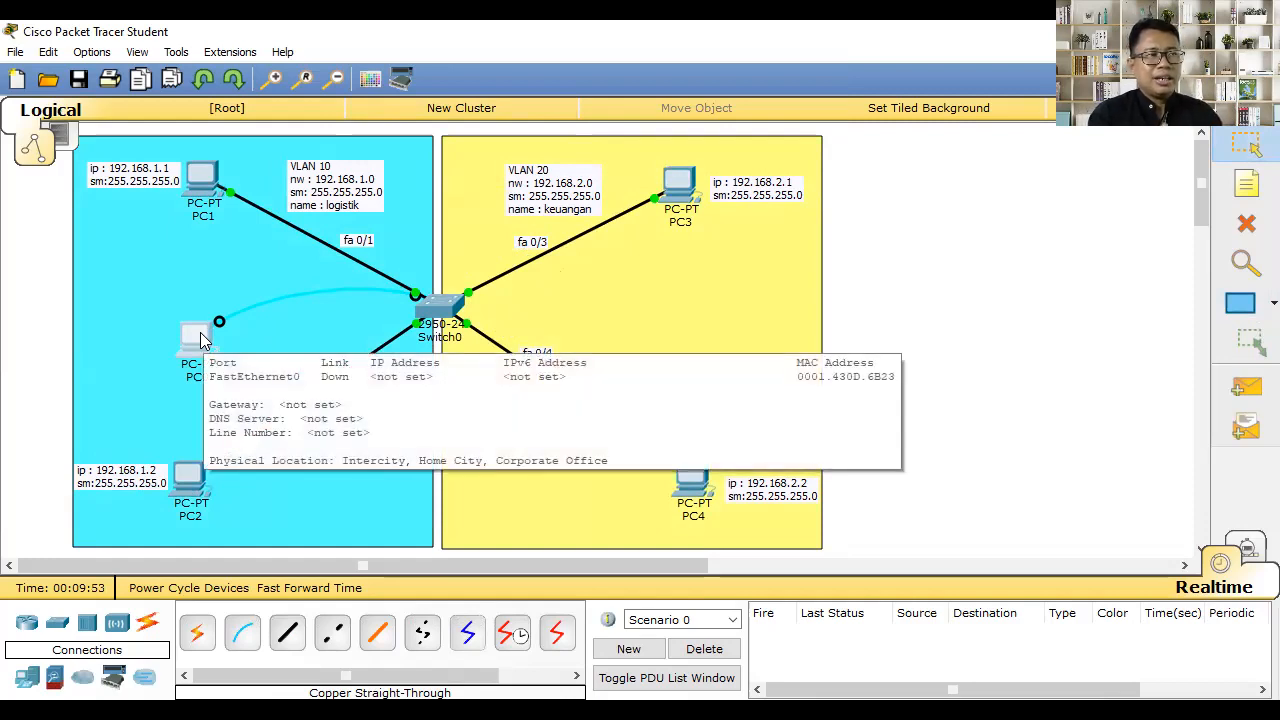
click(200, 333)
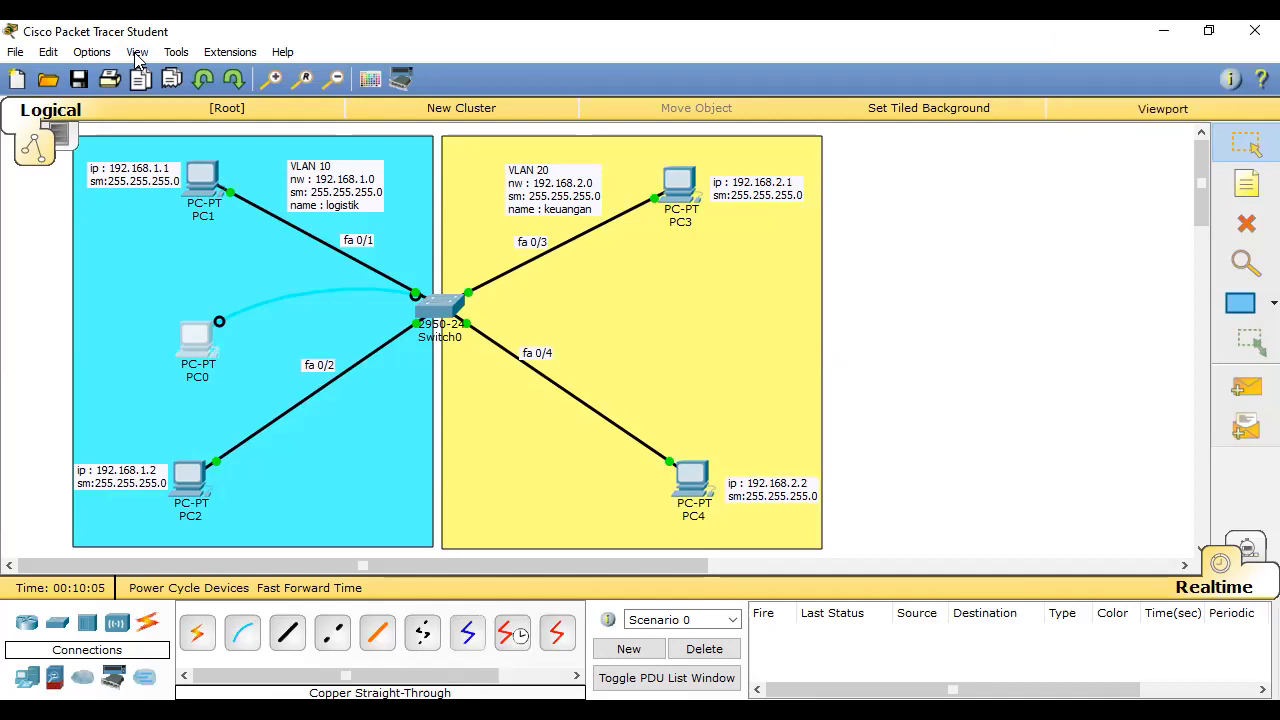
Open PC0's Terminal with the default port settings and start the switch's console session.
click(204, 341)
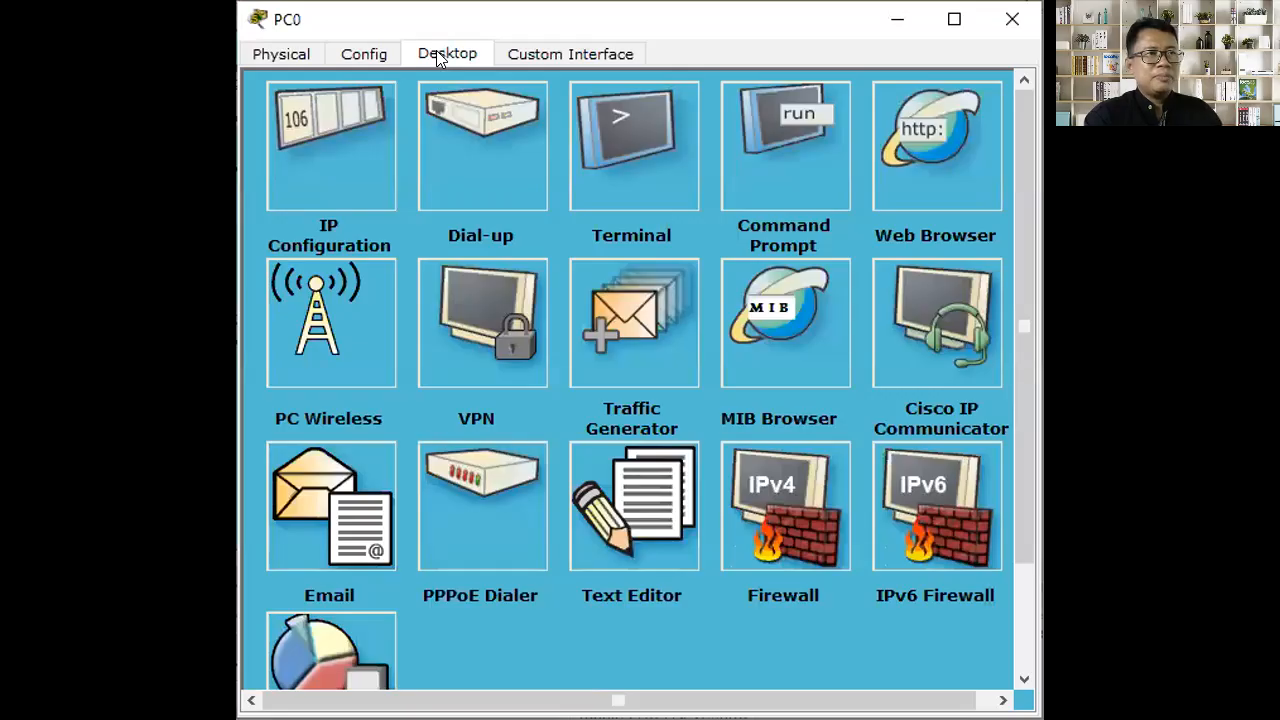
click(640, 132)
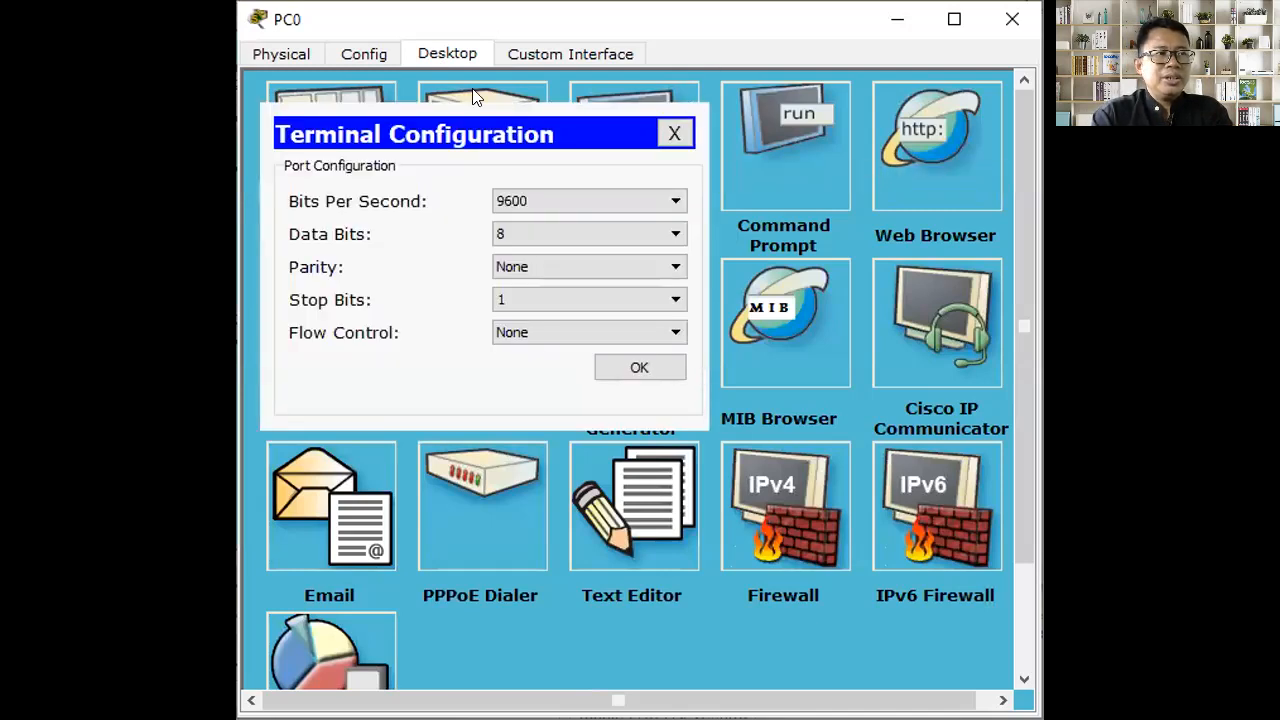
click(640, 366)
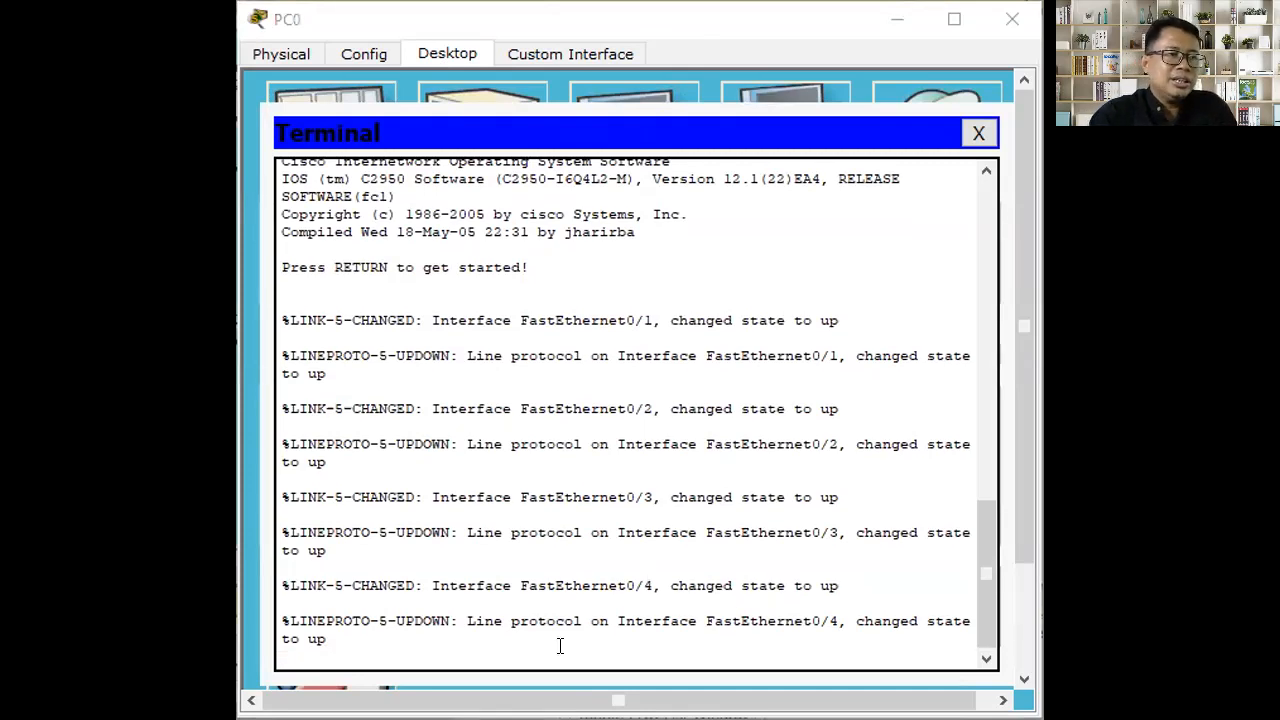
click(560, 646)
key(Return)
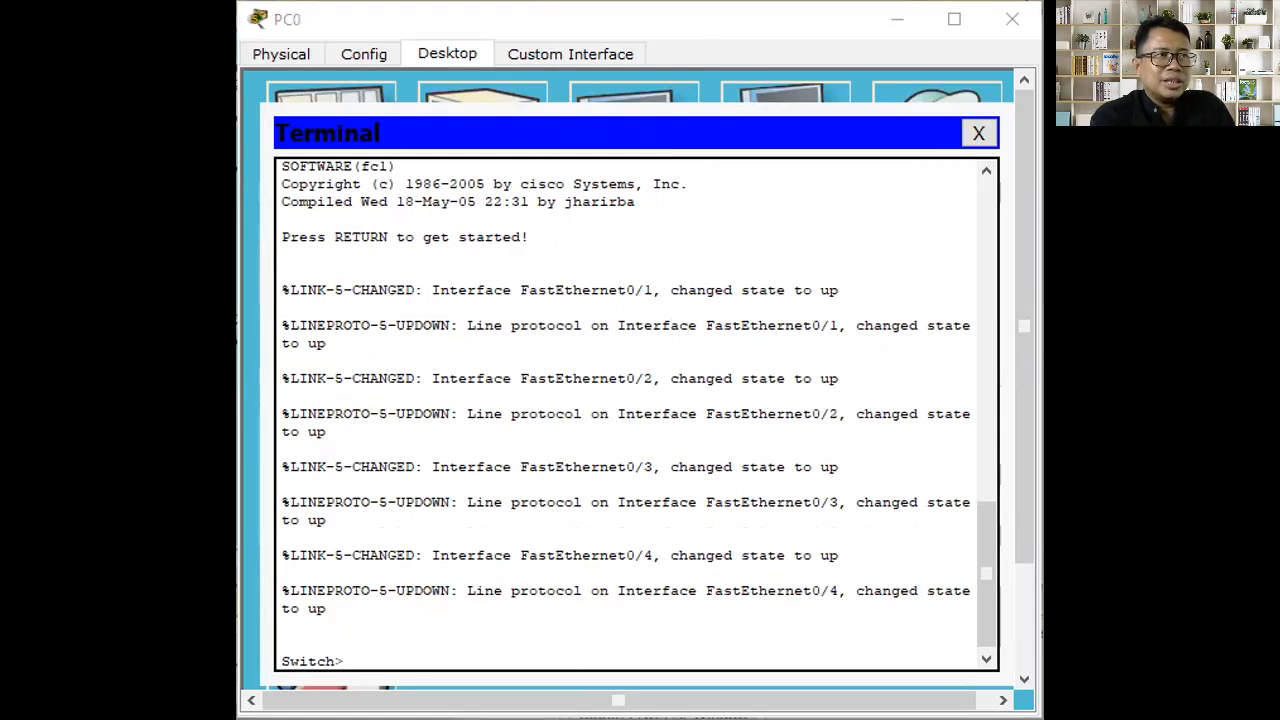
click(523, 129)
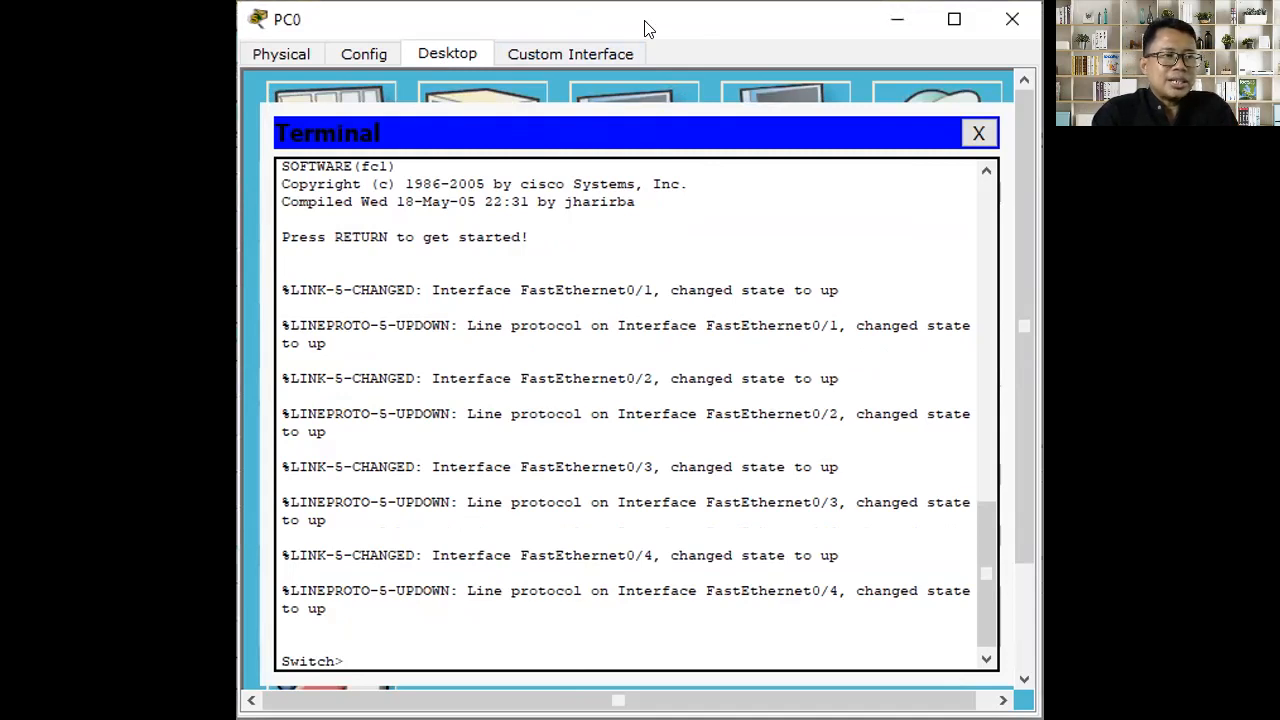
click(354, 629)
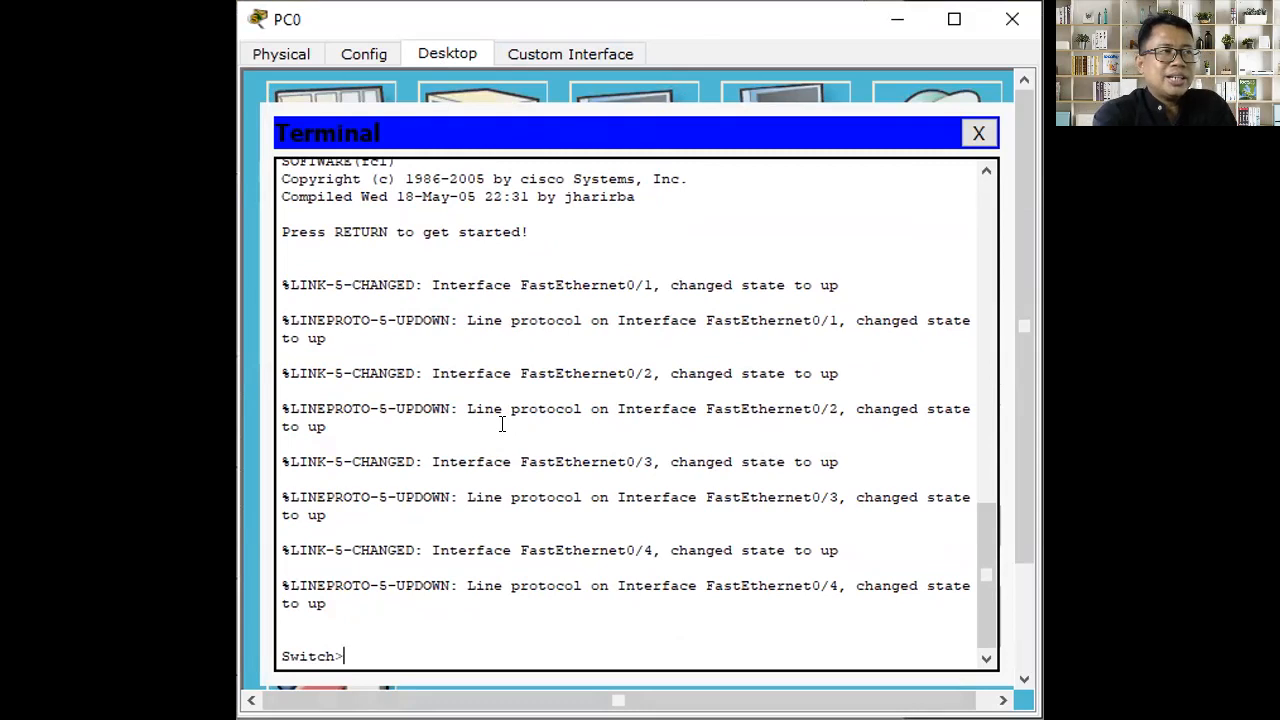
Enter privileged mode with enable and global configuration mode with configure terminal on the switch.
text(ena)
key(Tab)
key(Return)
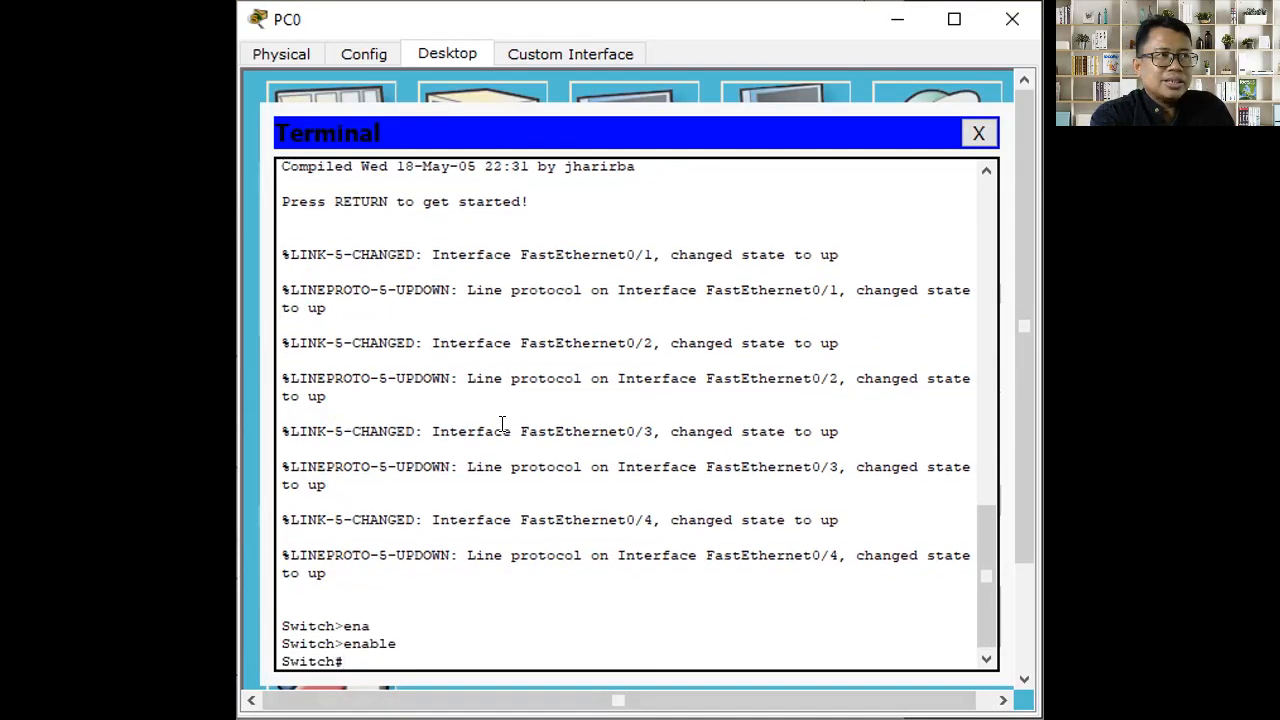
text(conf)
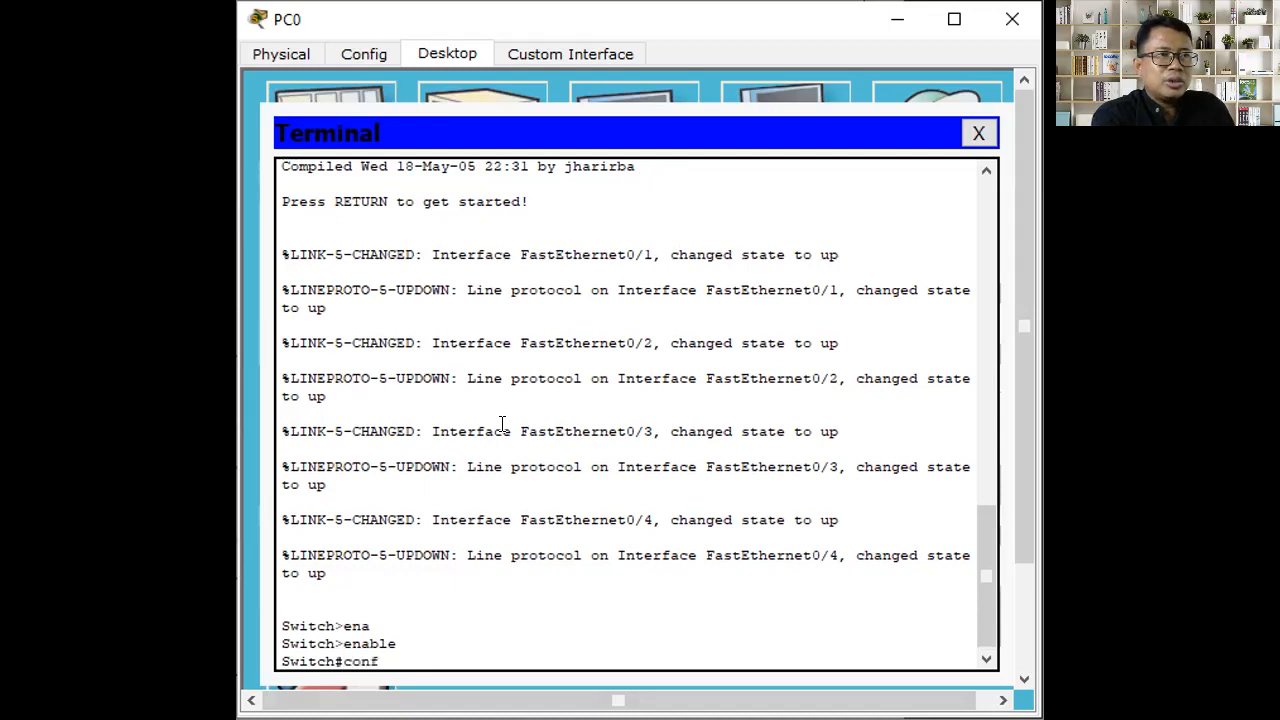
key(Tab)
text(ter)
key(Tab)
key(Return)
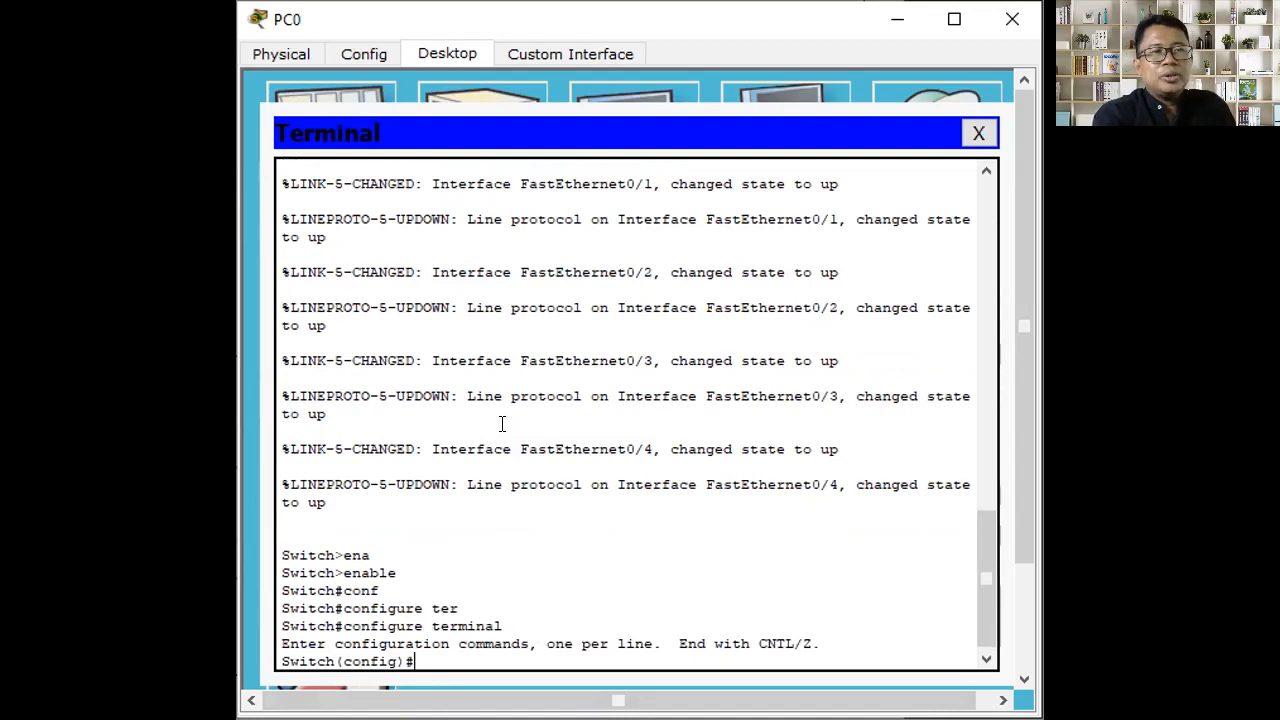
Set the switch's hostname to sw-lt1.
text(host)
key(Tab)
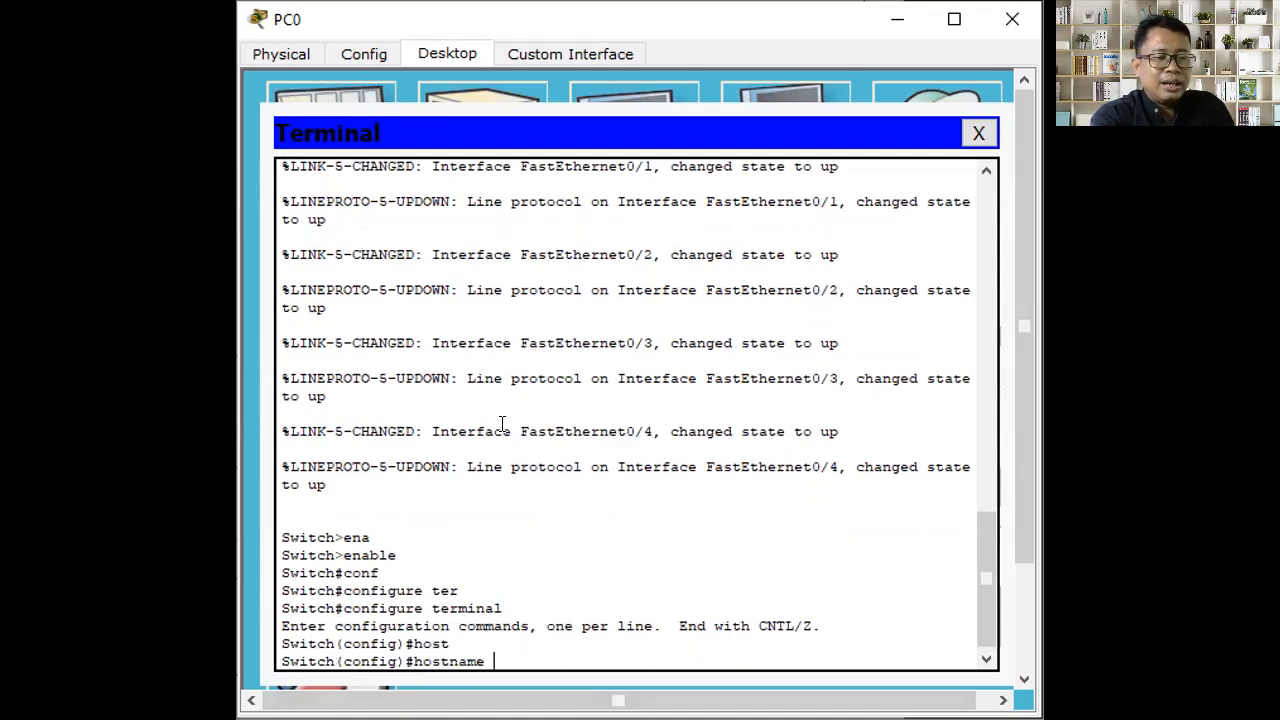
text(sw)
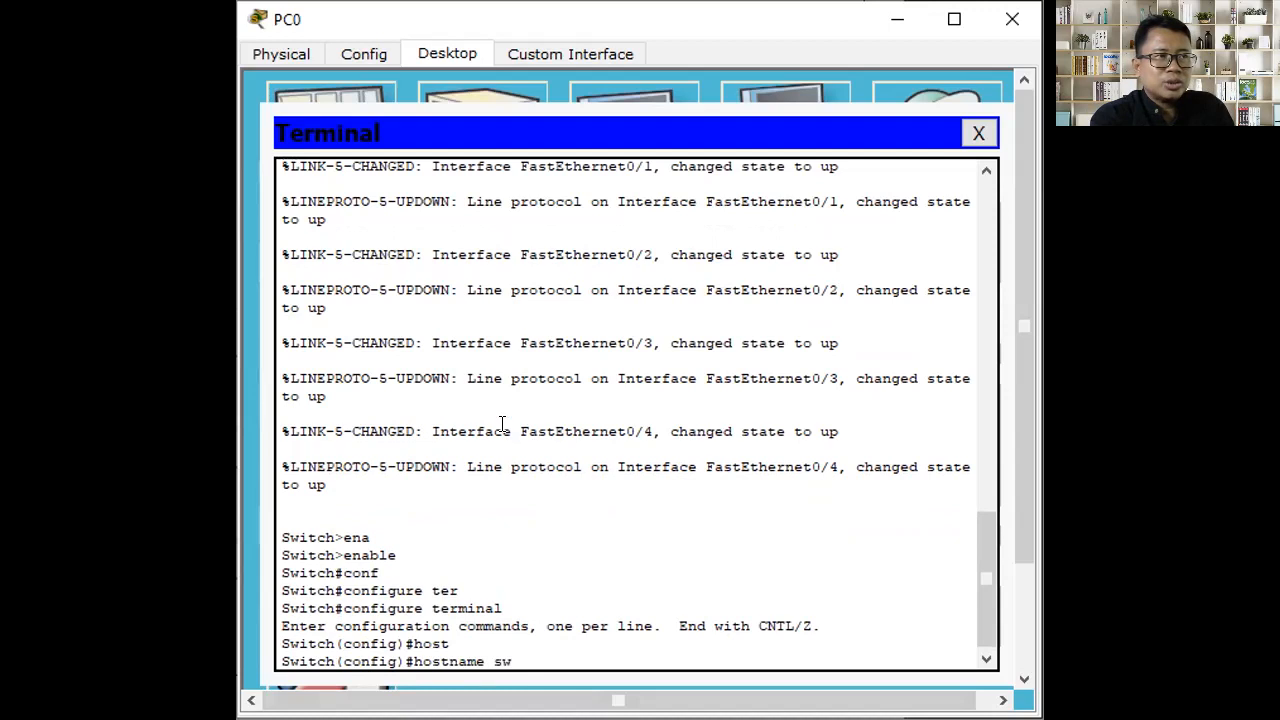
text(-lt1)
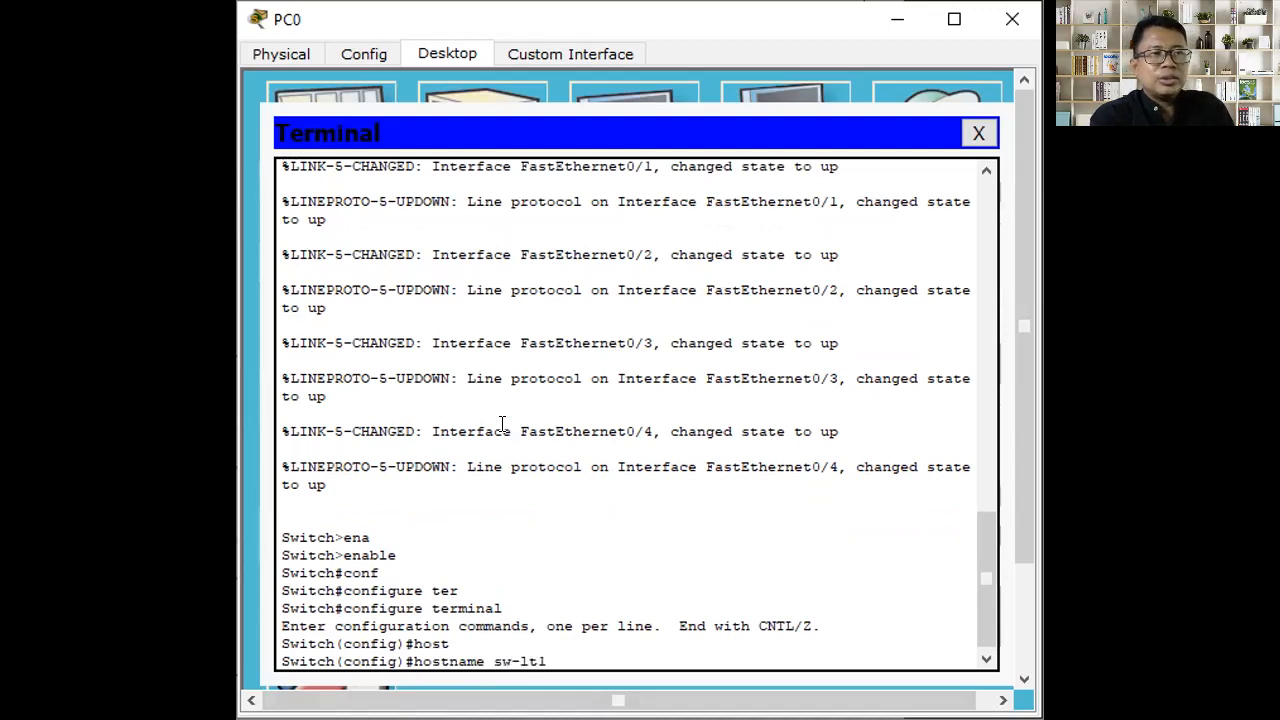
key(Return)
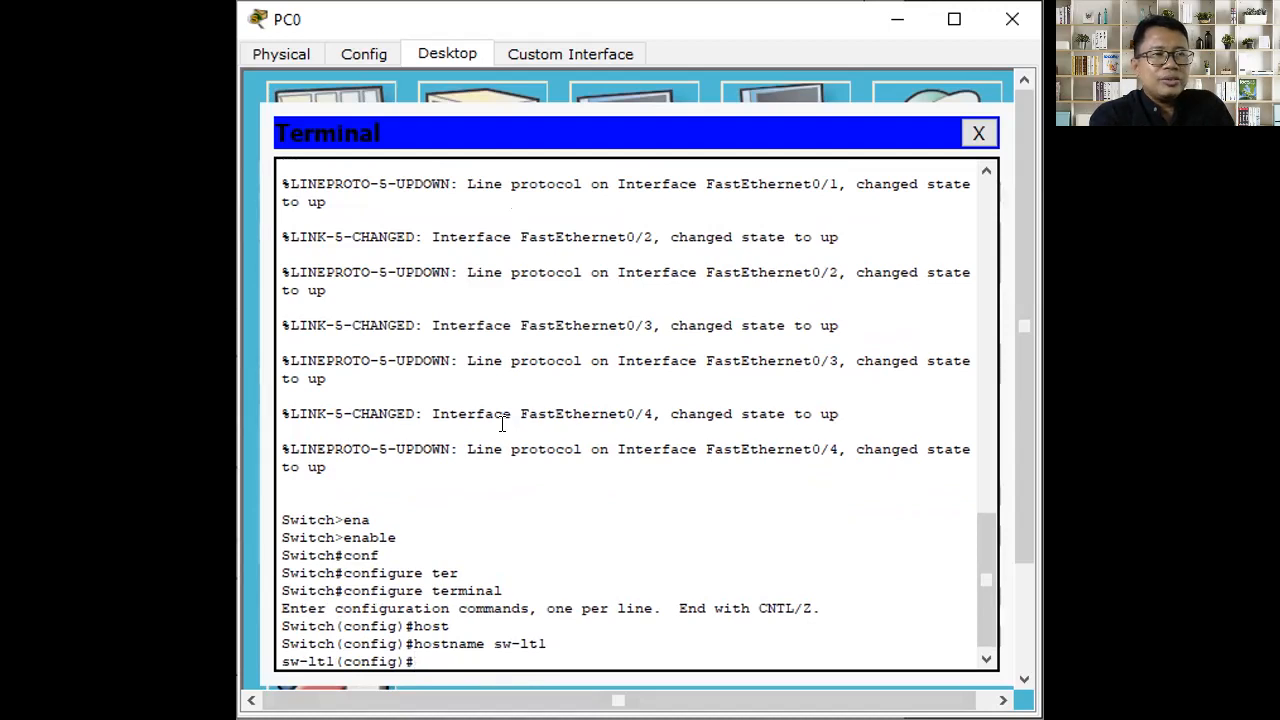
Create VLAN 10 with the name logistik and exit its VLAN configuration.
text(vlan 10)
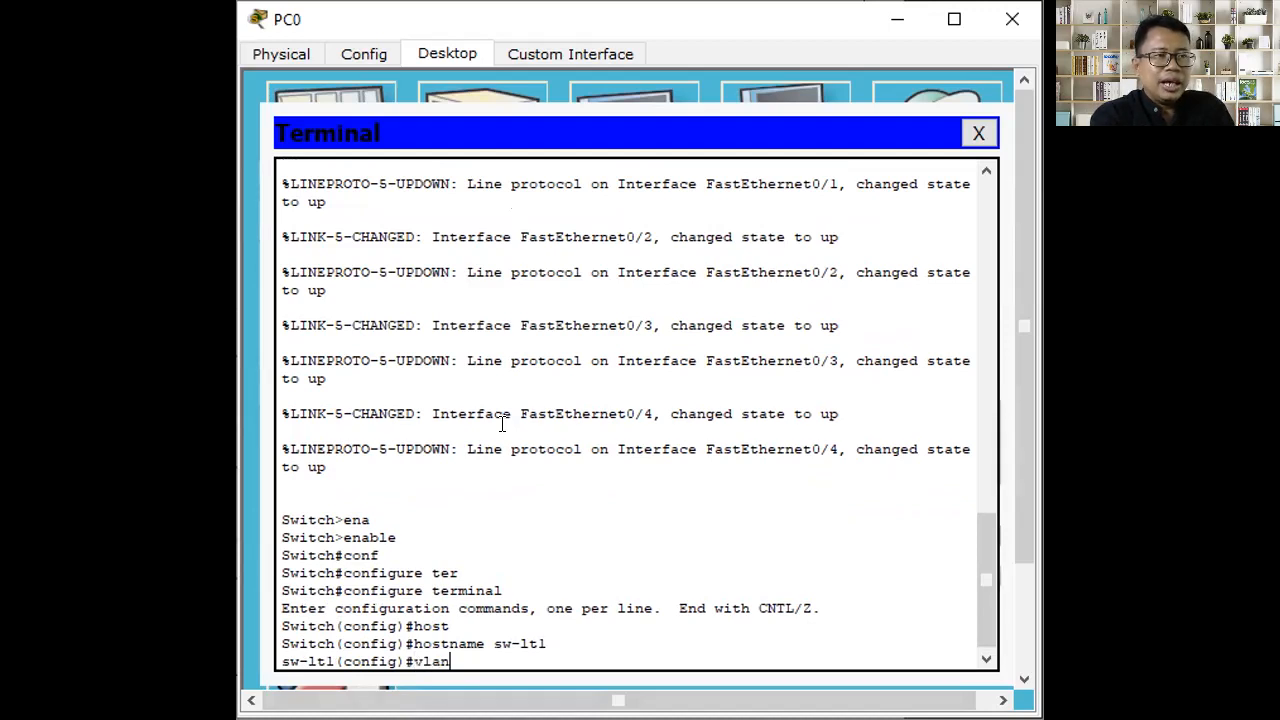
key(Return)
text(na)
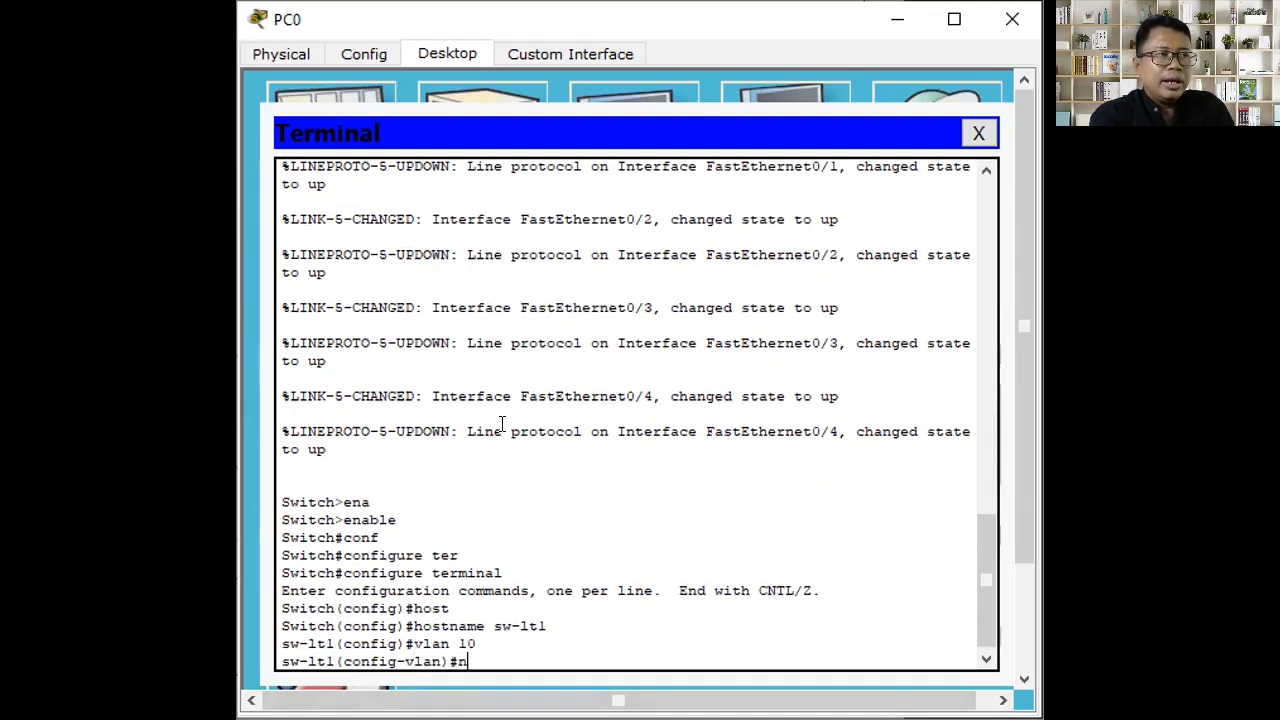
key(Tab)
text(log)
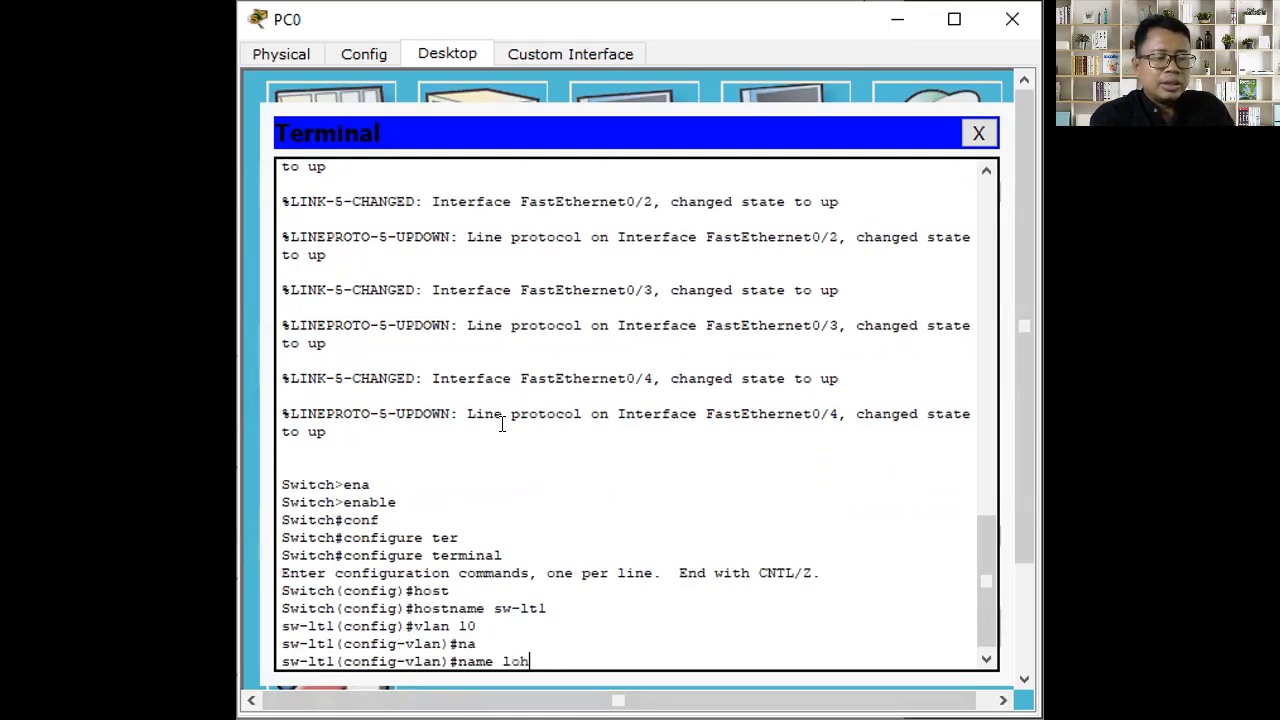
text(i)
key(Tab)
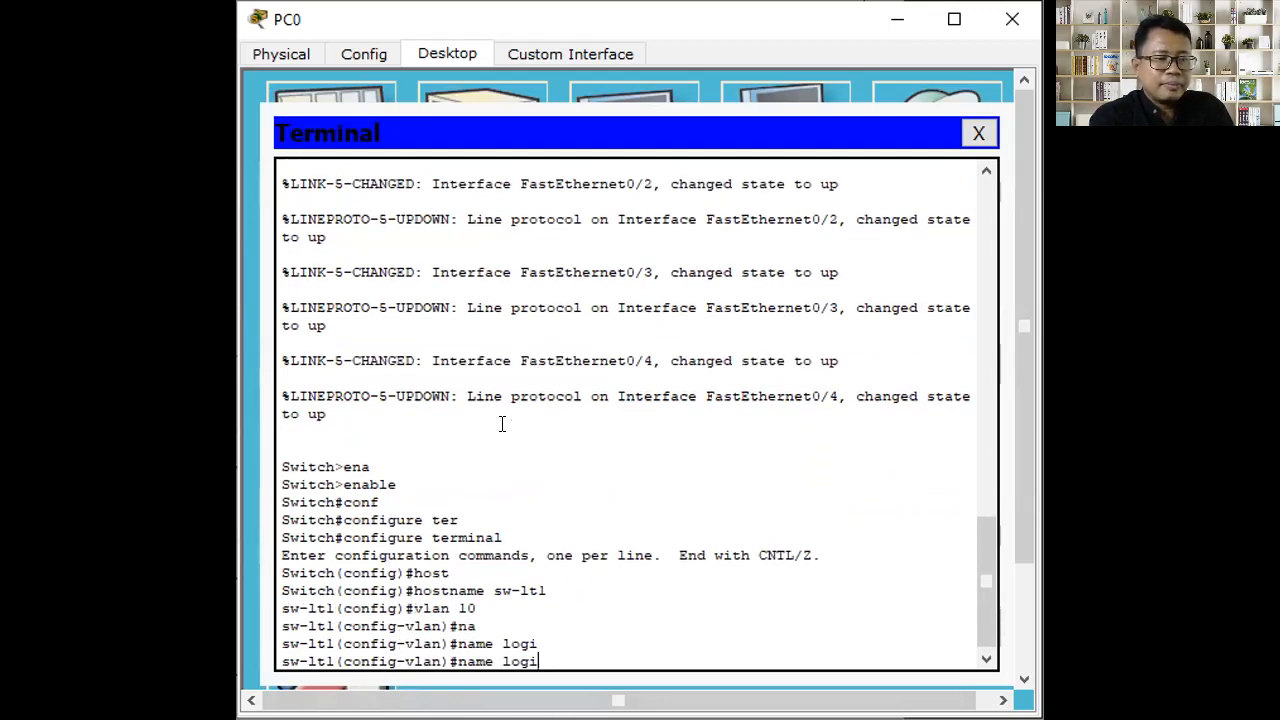
text(stik)
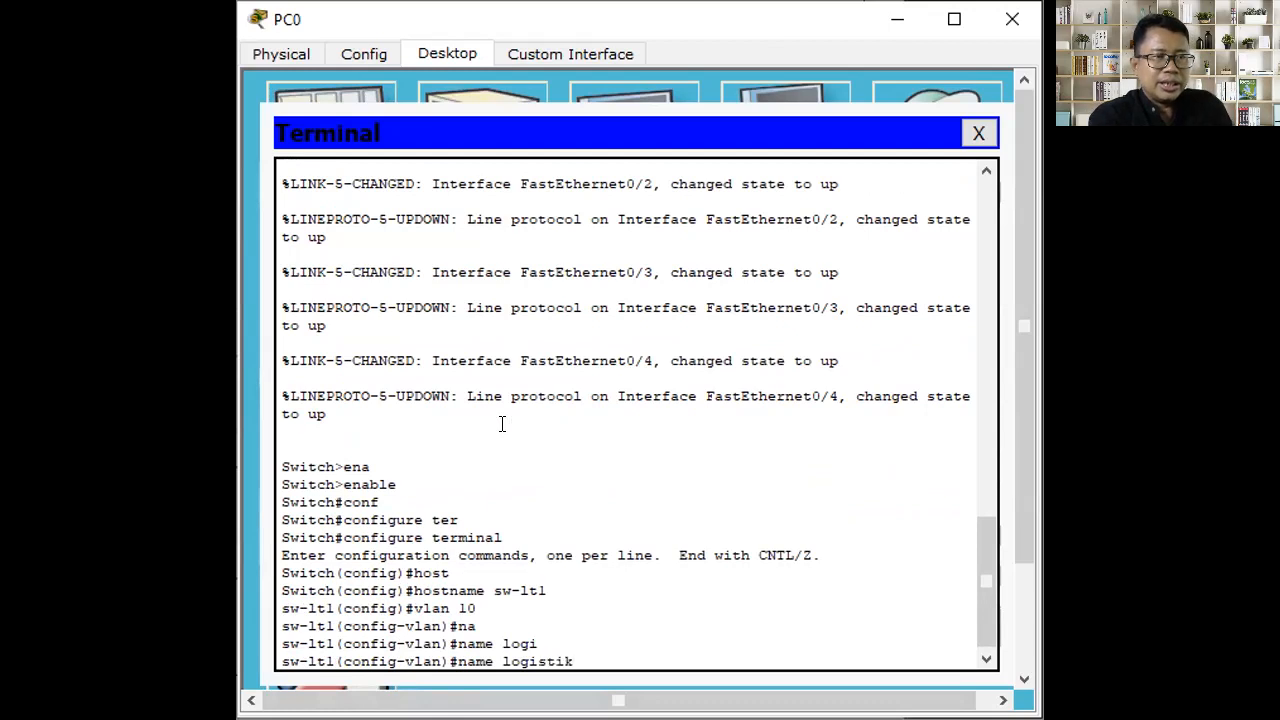
key(Return)
text(exit)
key(Return)
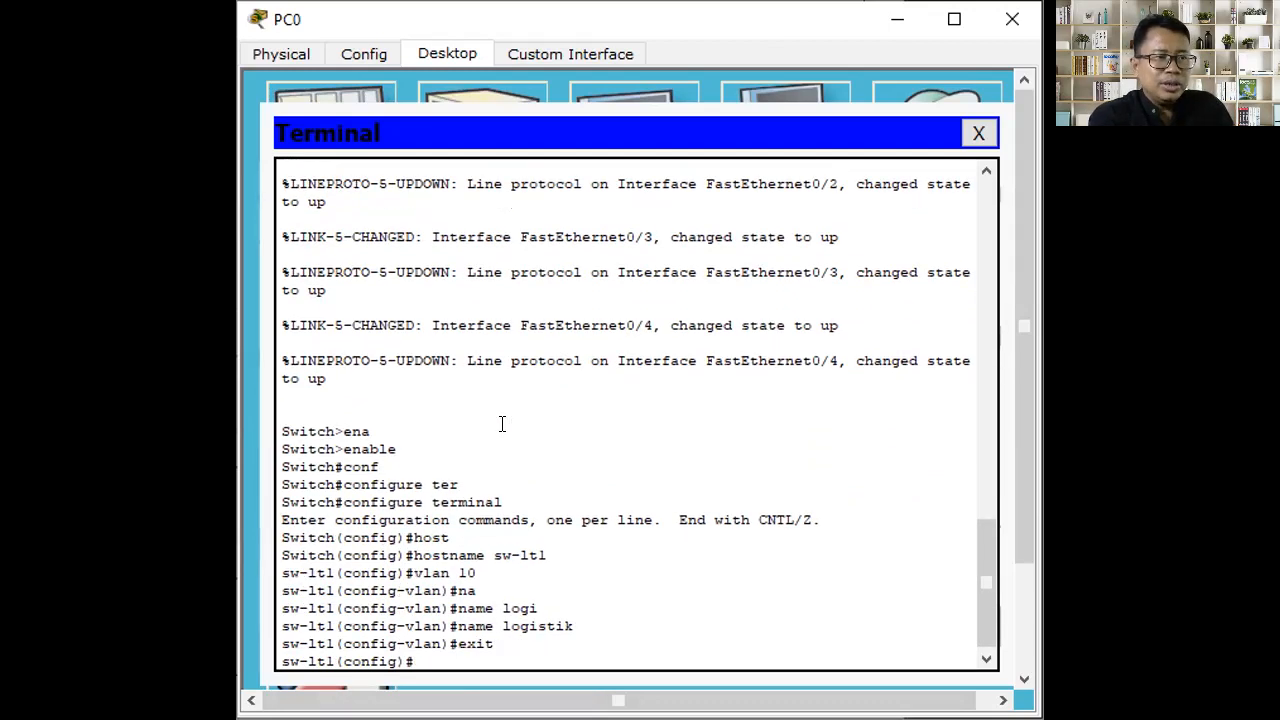
Create VLAN 20 with the name keuangan and exit its VLAN configuration.
text(vlan 20)
key(Return)
text(na)
key(Tab)
text(keuangan)
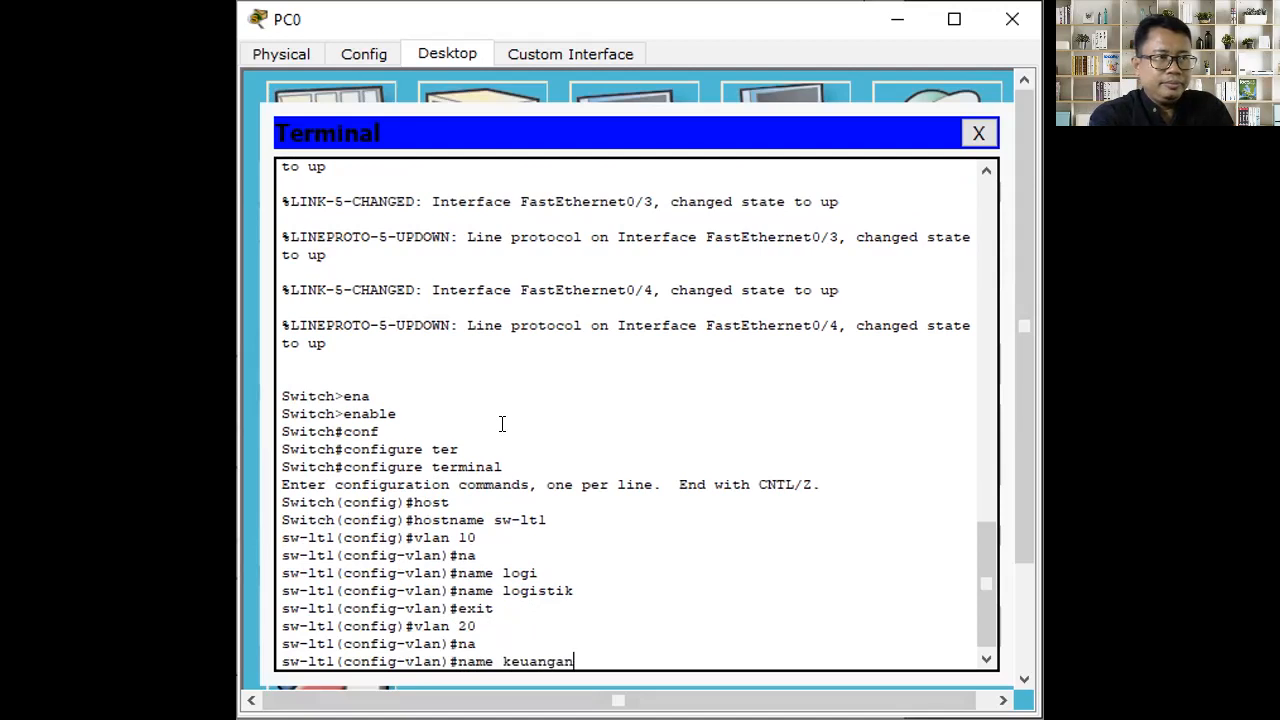
key(Return)
text(exit)
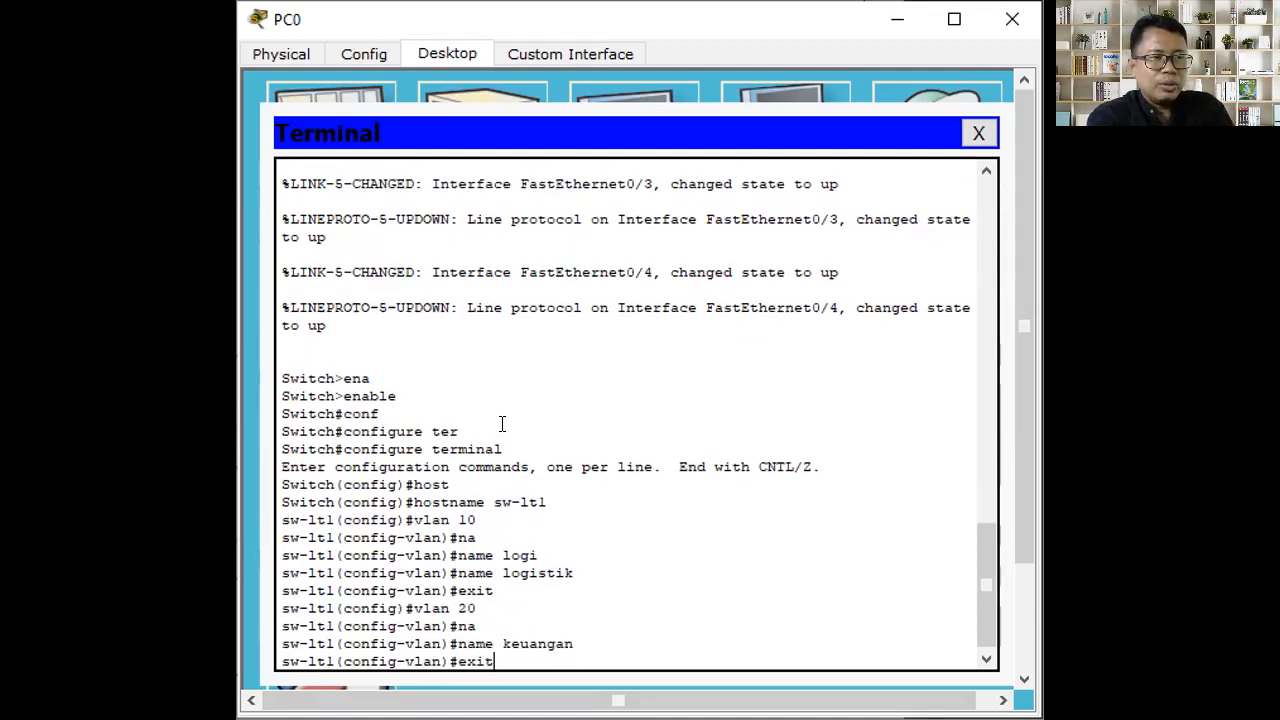
key(Return)
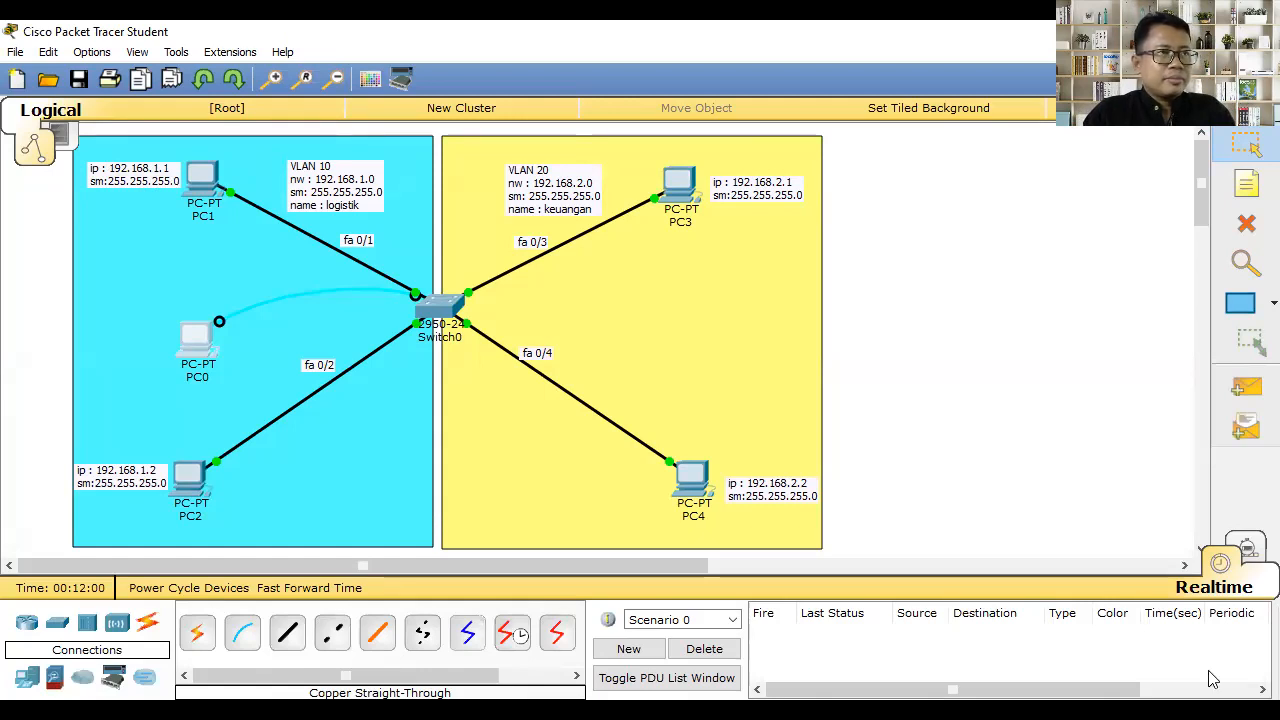
Return to PC0's terminal, enter the configuration of interface fastEthernet 0/1 and begin a switchport command.
click(214, 325)
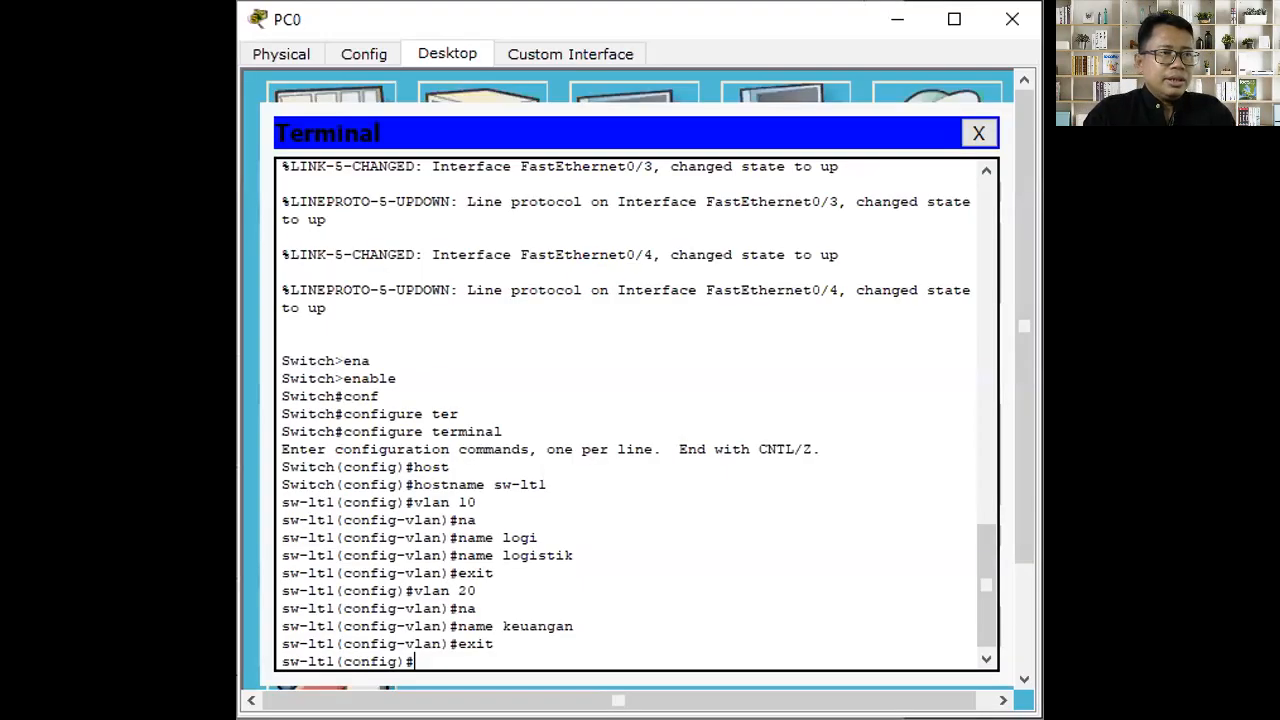
text(inter)
key(Tab)
text(fa)
key(Tab)
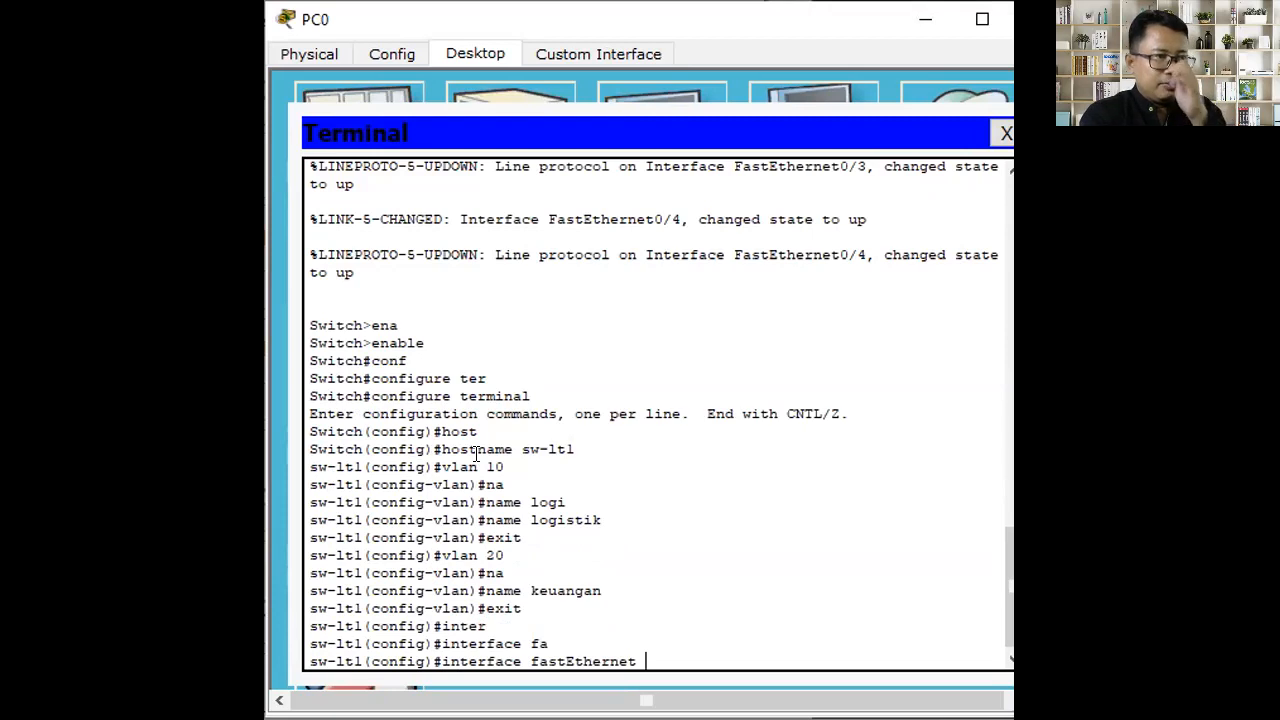
text(0/1)
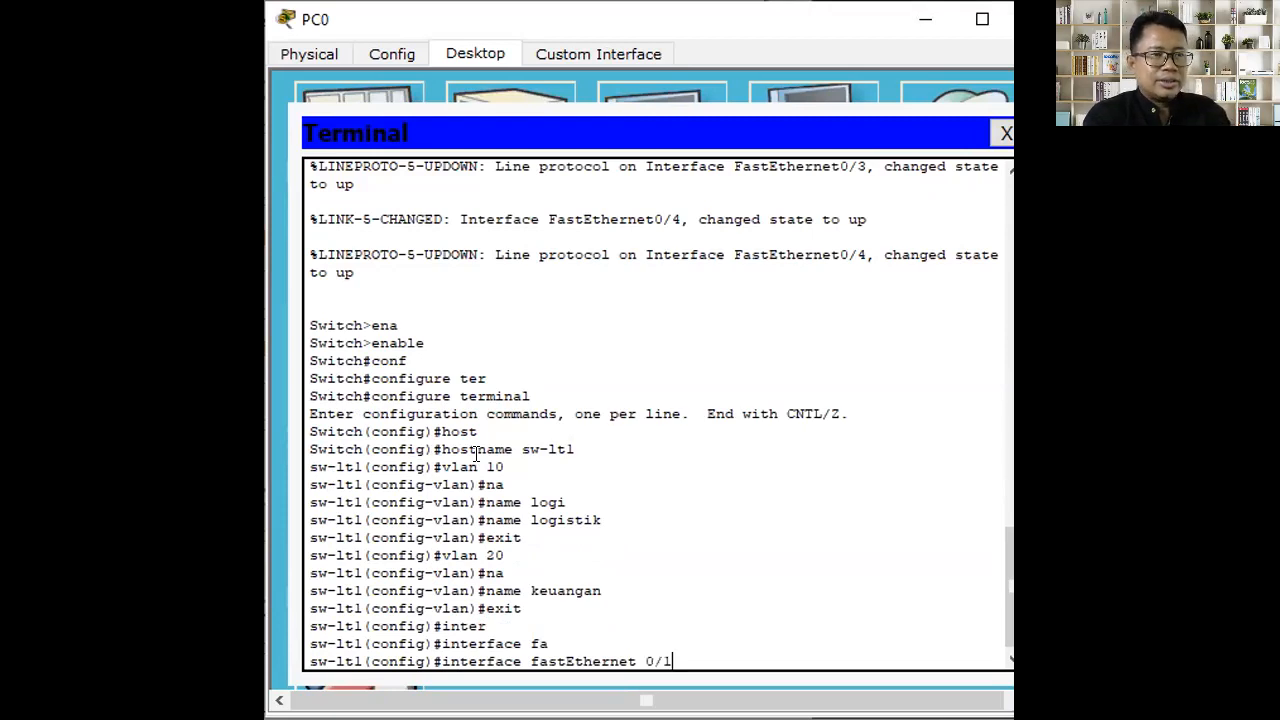
key(Return)
text(swi)
key(Tab)
text(mo)
key(Tab)
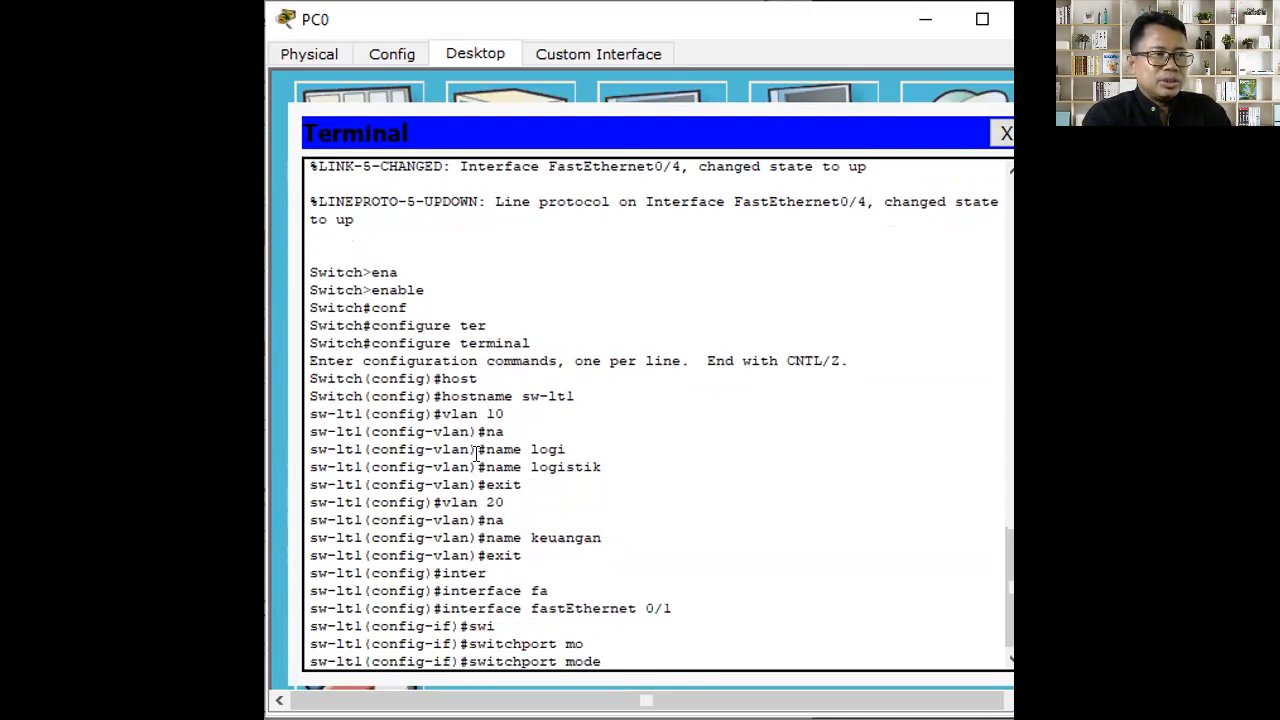
key(BackSpace)
key(BackSpace)
key(BackSpace)
key(BackSpace)
key(BackSpace)
Complete the command as switchport access vlan 10 for fastEthernet 0/1 and exit the interface configuration.
text(a)
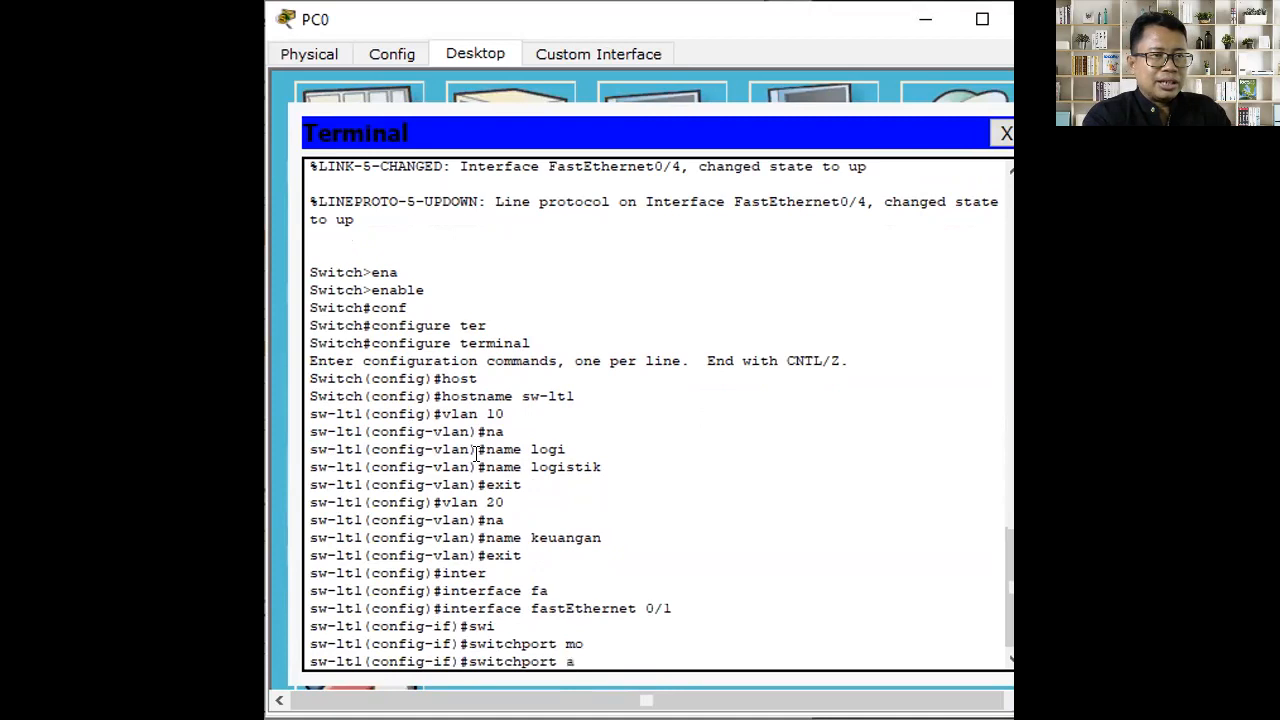
key(Tab)
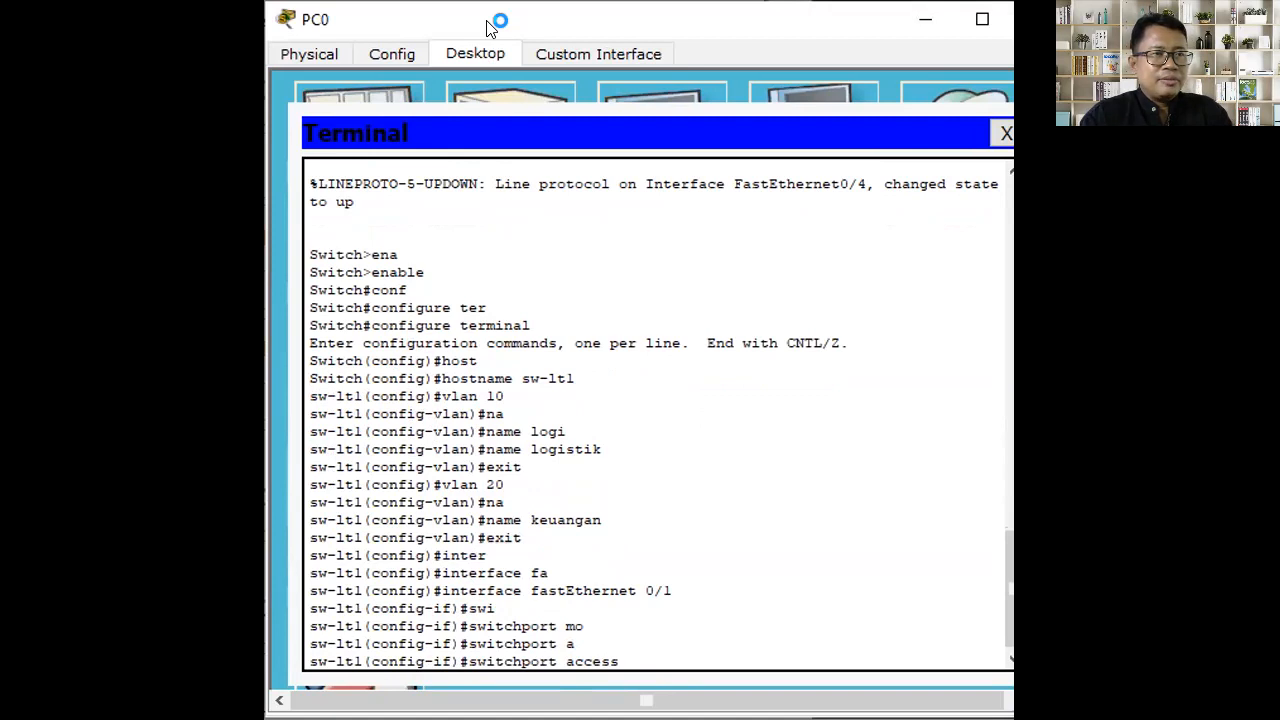
drag(490, 25, 526, 27)
text(vlan 10)
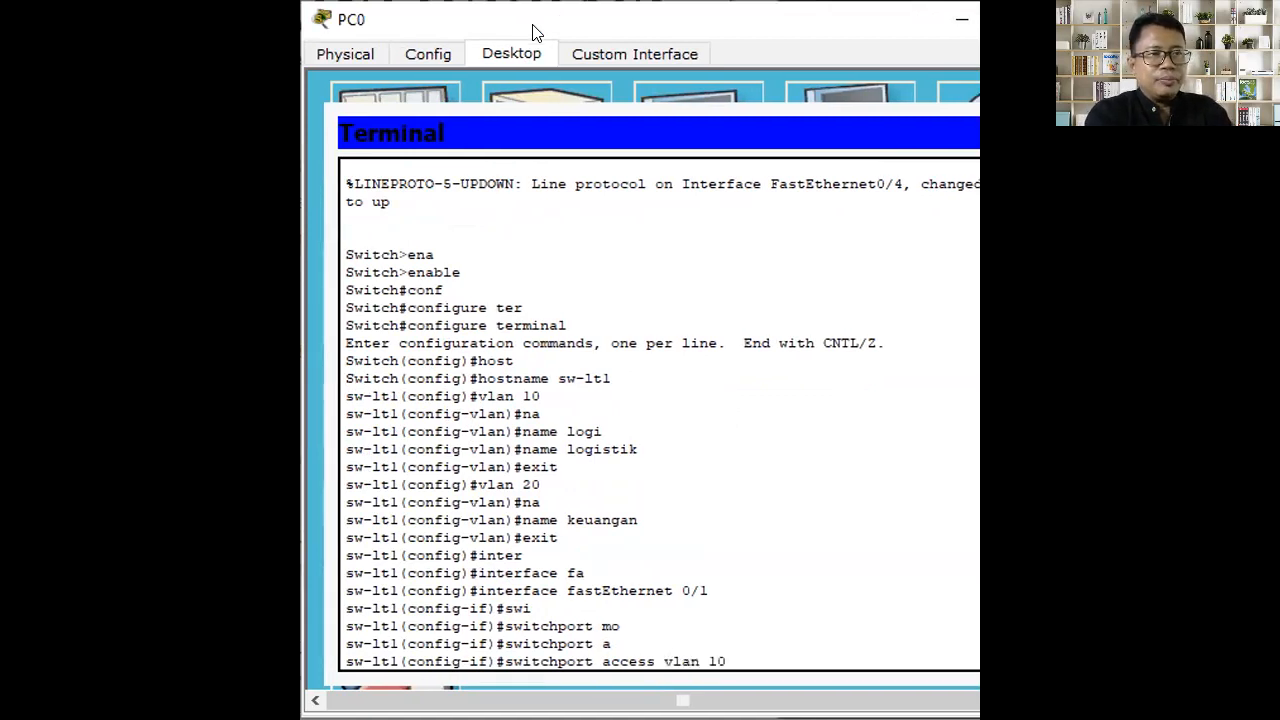
key(Return)
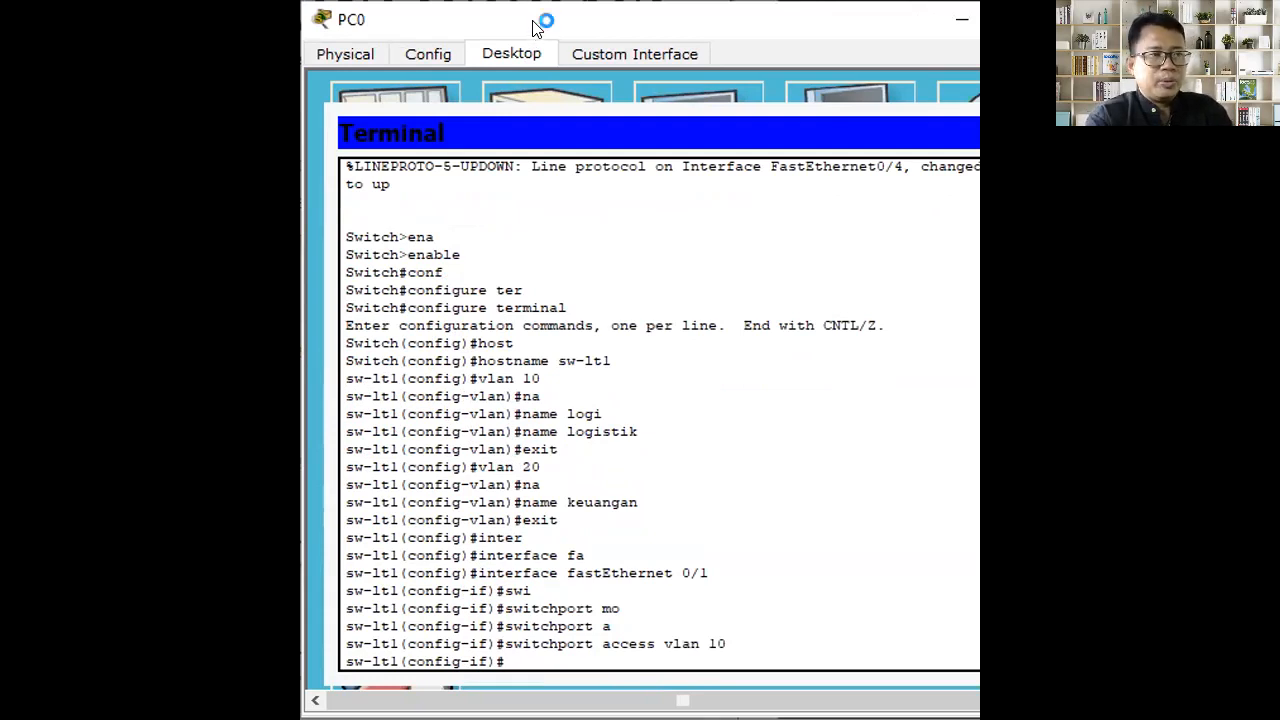
text(exit)
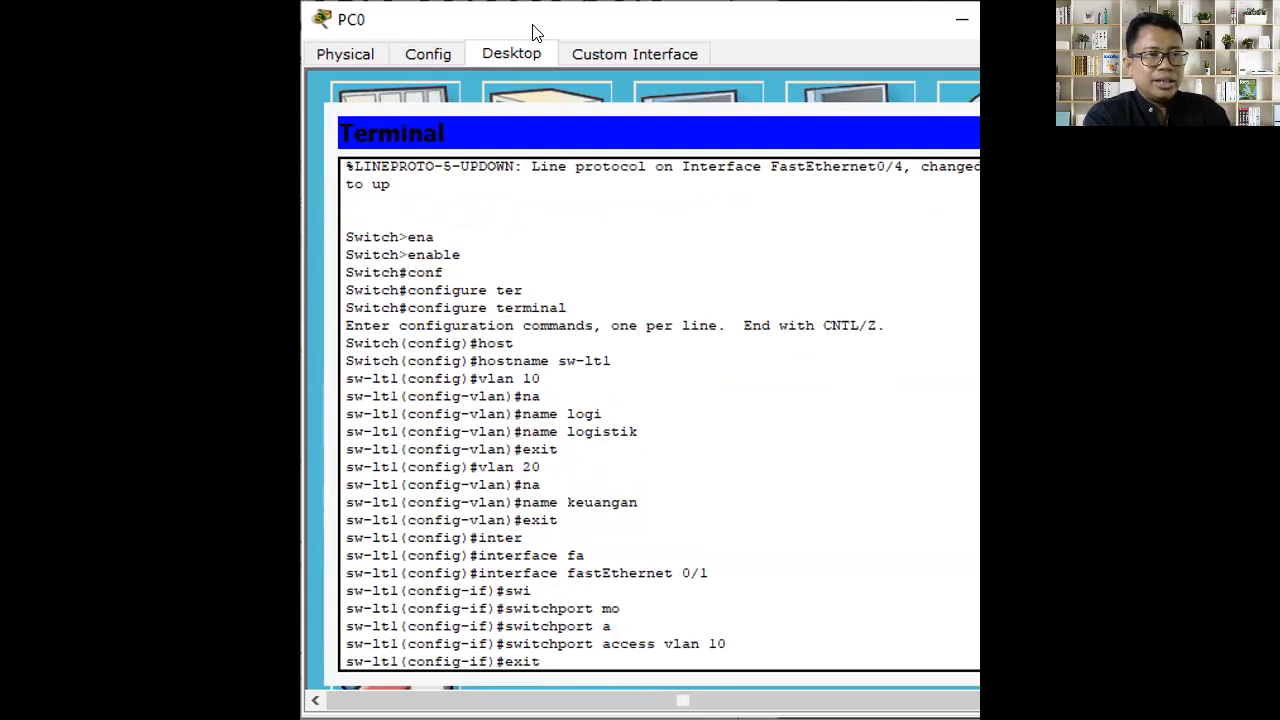
key(Return)
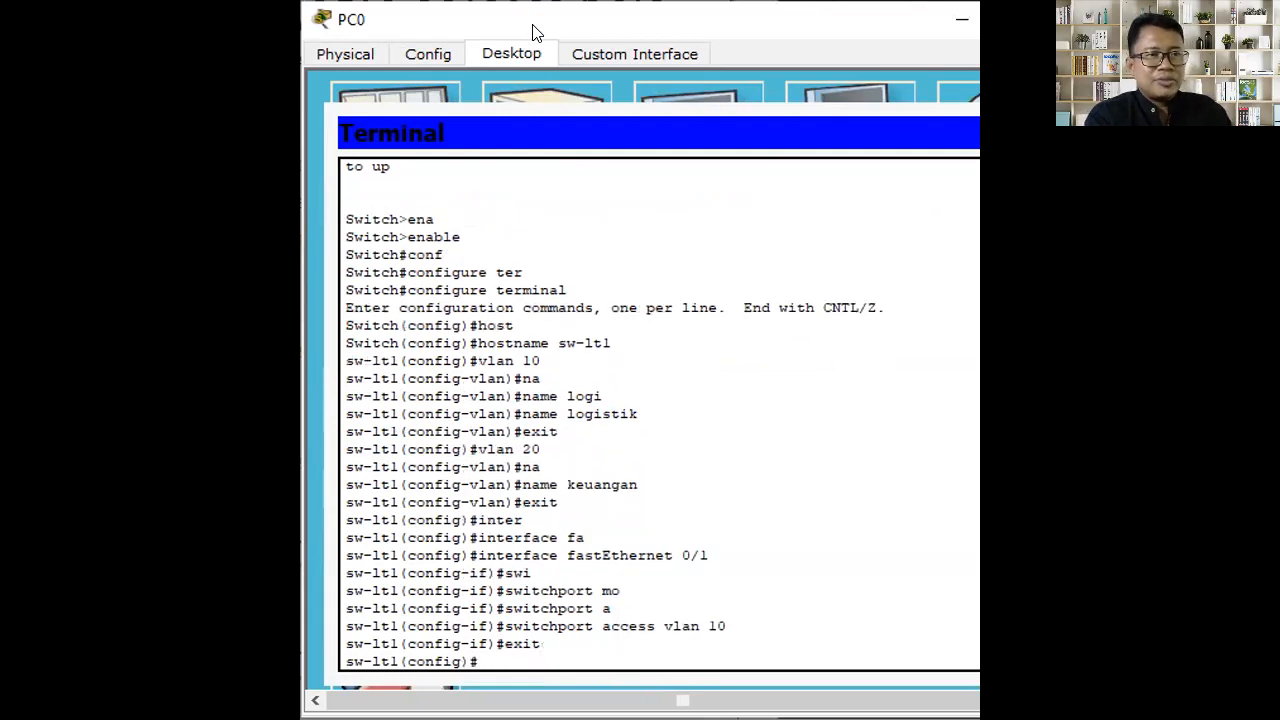
Enter the configuration mode of interface fastEthernet 0/2 on the switch.
text(interface)
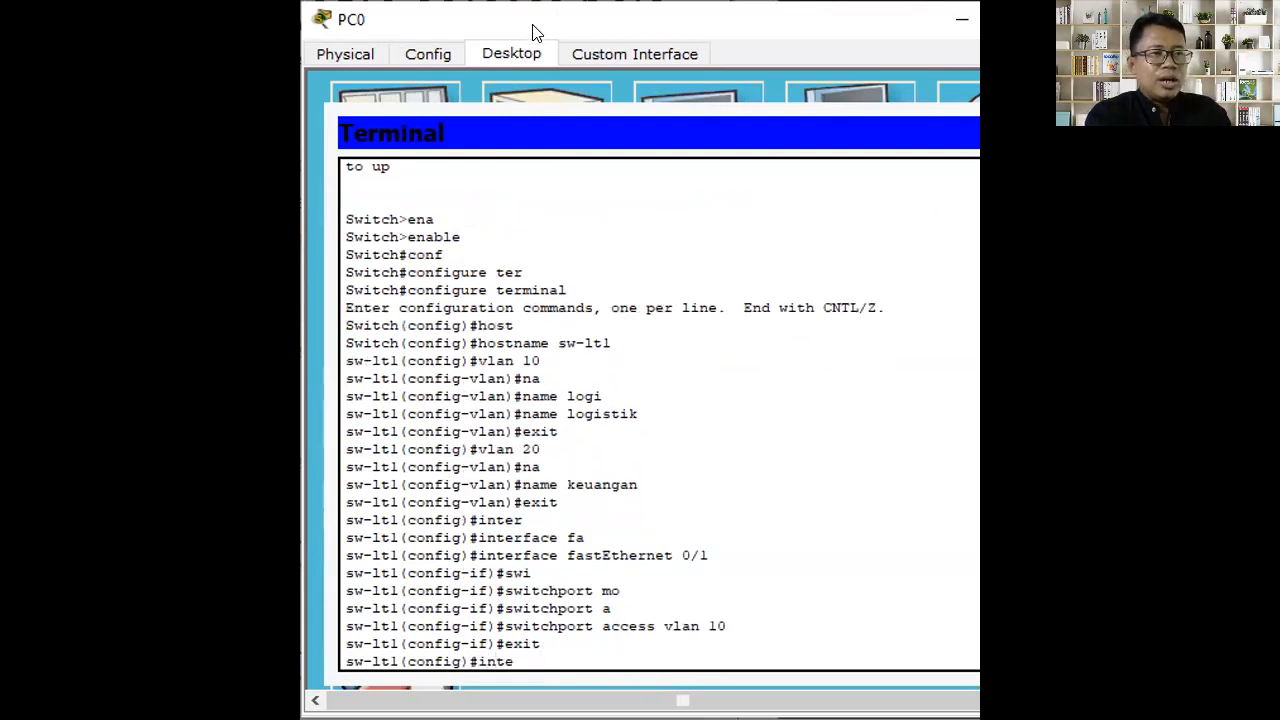
key(Tab)
text(fa)
key(Tab)
text(0/2)
key(Return)
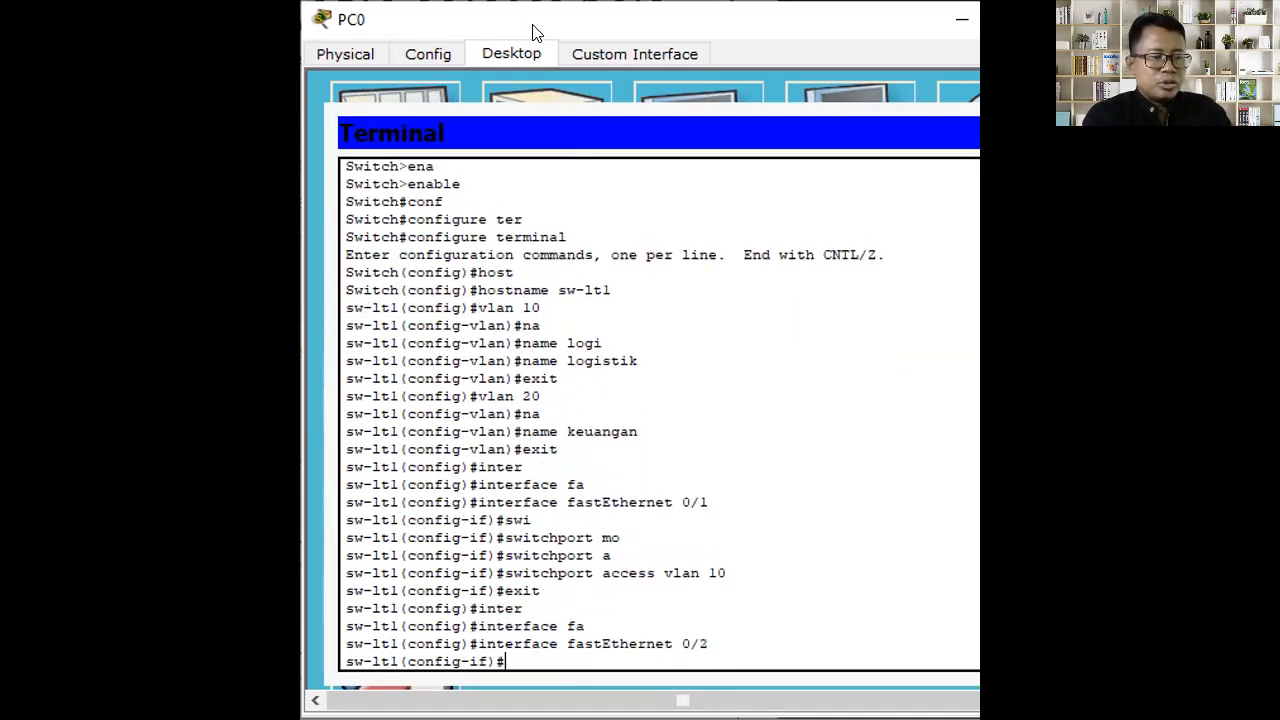
Assign fastEthernet 0/2 to VLAN 10 with switchport access vlan 10 and exit the interface configuration.
text(sw)
key(Tab)
text(ac)
key(Tab)
text(vlan 10)
key(Return)
text(exit)
key(Return)
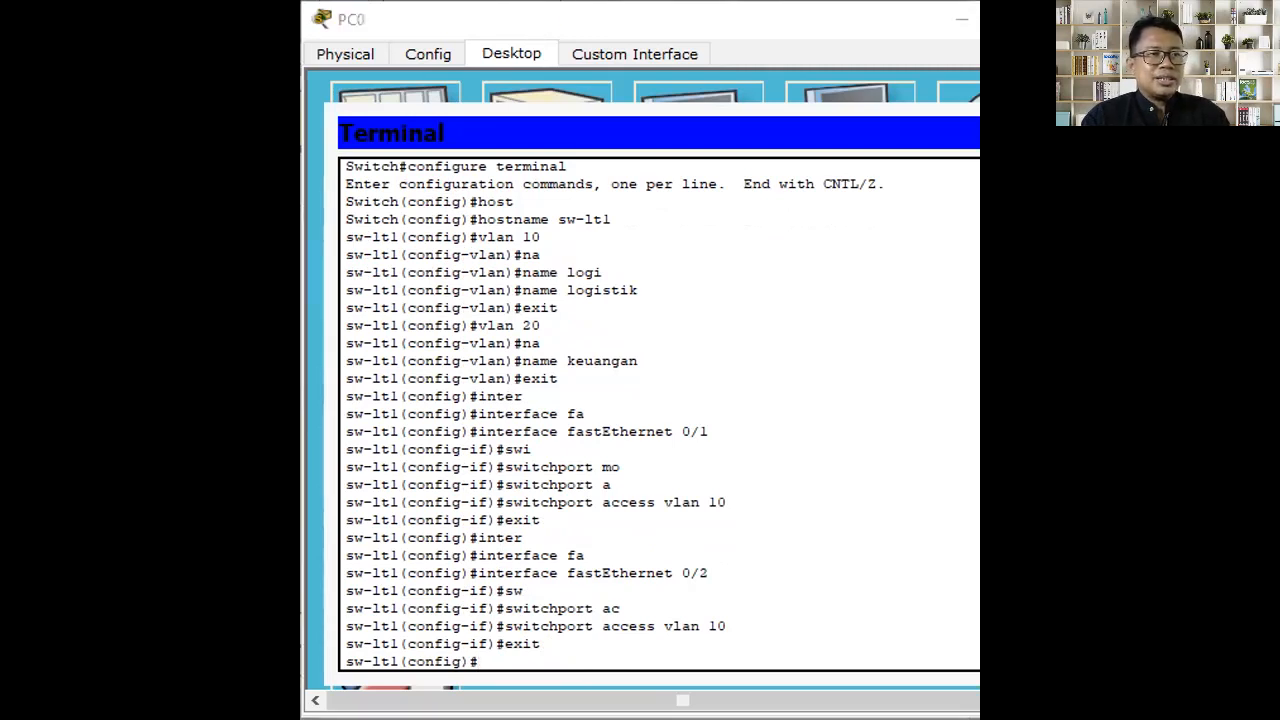
Enter the configuration mode of interface fastEthernet 0/3 in PC0's terminal.
key(alt+Tab)
text(inter)
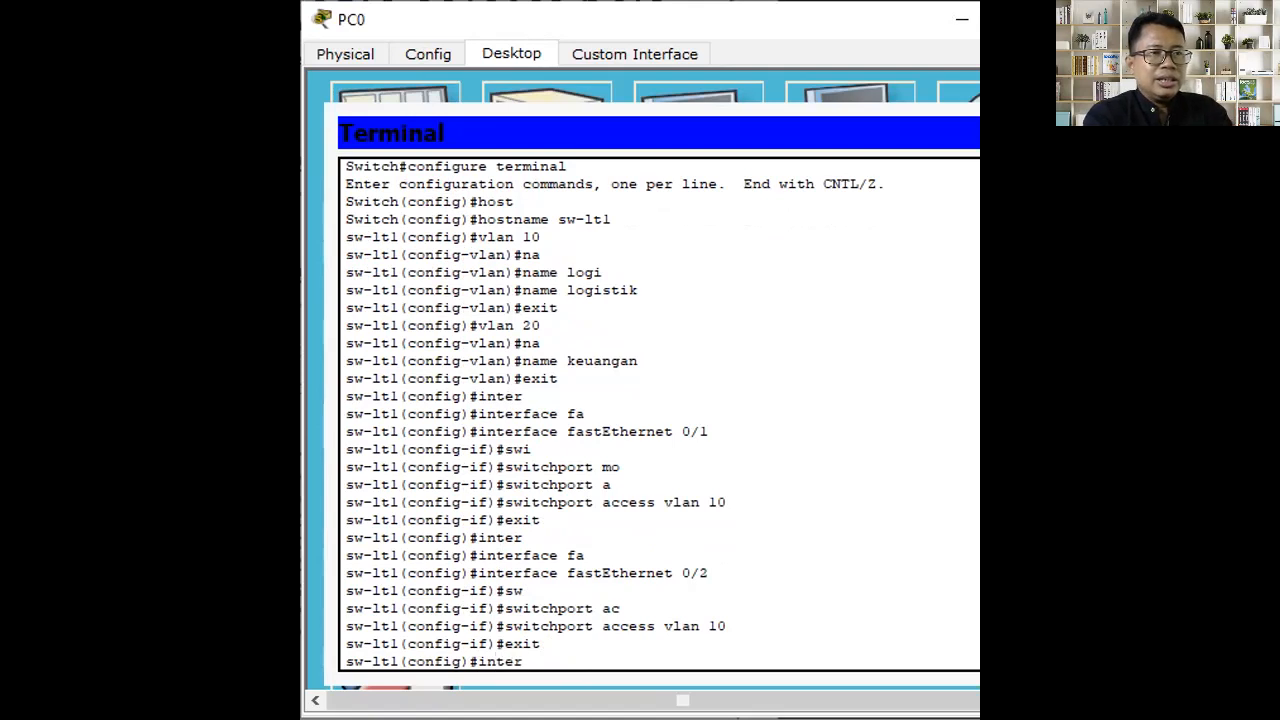
key(Tab)
text(fa)
key(Tab)
text(0)
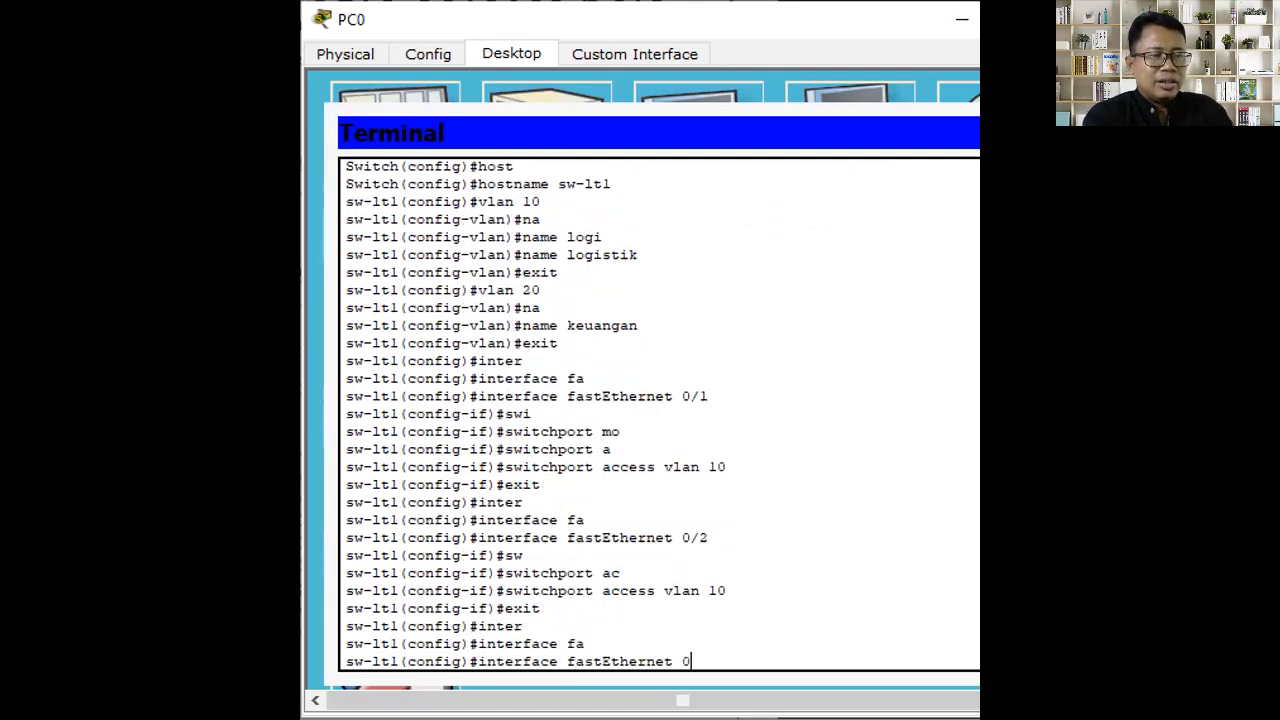
text(/3)
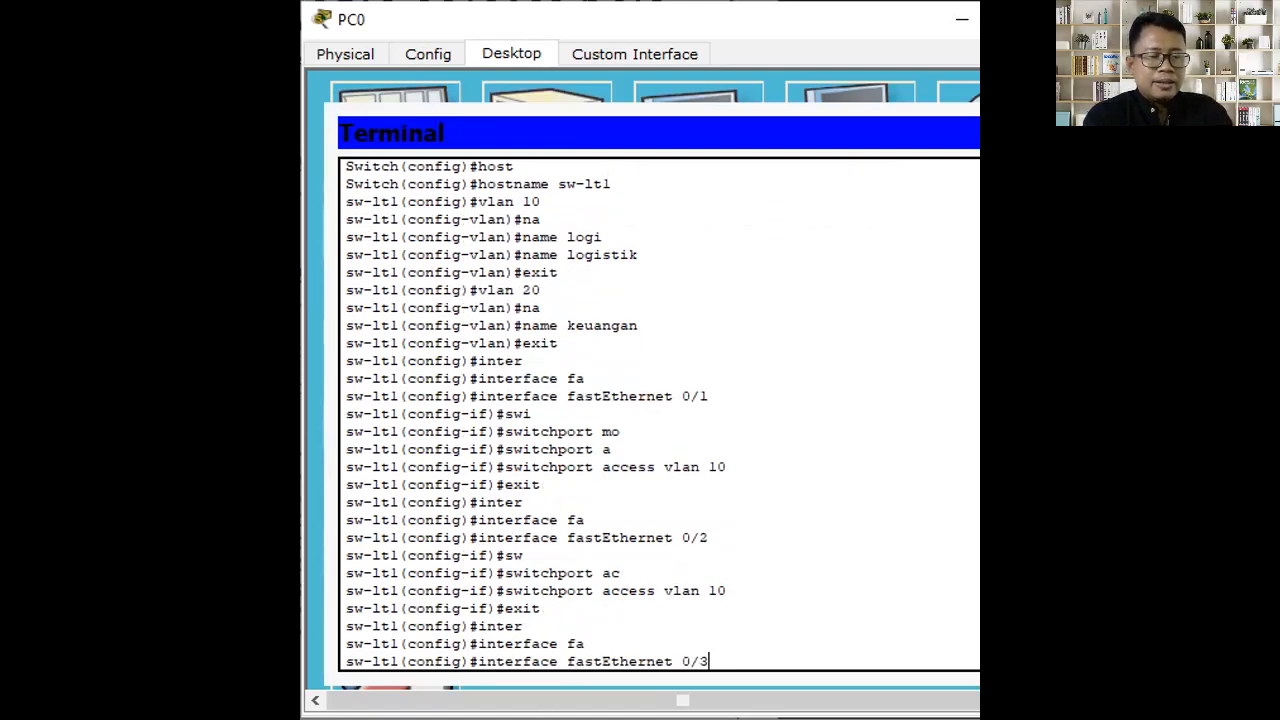
key(Return)
Assign fastEthernet 0/3 to VLAN 20 with switchport access vlan 20 and exit the interface configuration.
text(swi)
key(Tab)
text(m)
key(BackSpace)
text(ac)
key(Tab)
text(vlan 20)
key(Return)
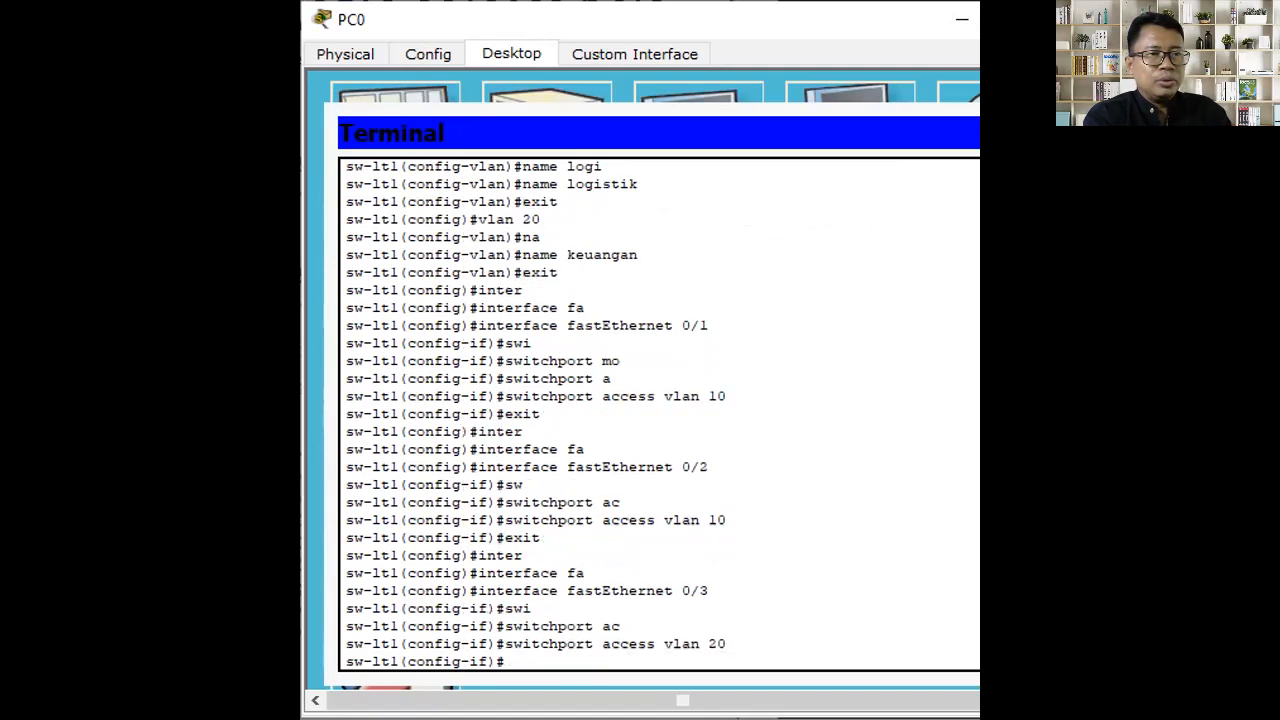
text(exit)
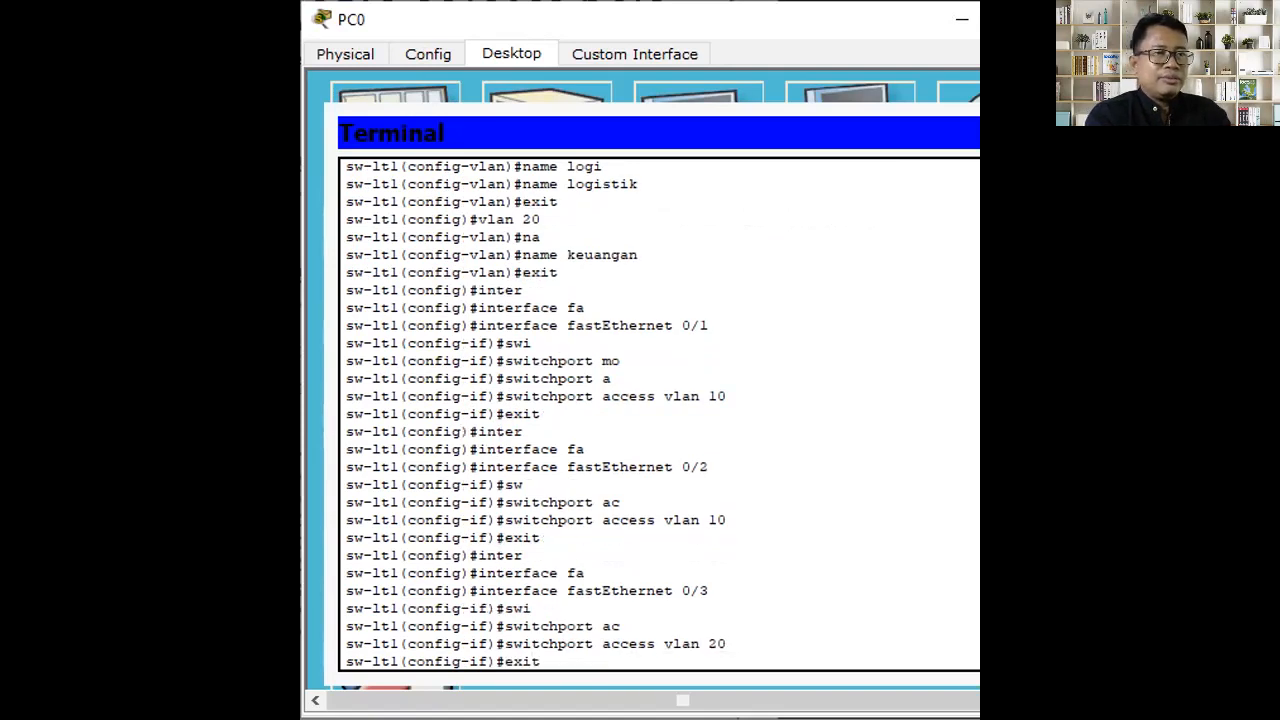
key(Return)
Enter the configuration mode of interface fastEthernet 0/4 on the switch.
text(interface)
key(Tab)
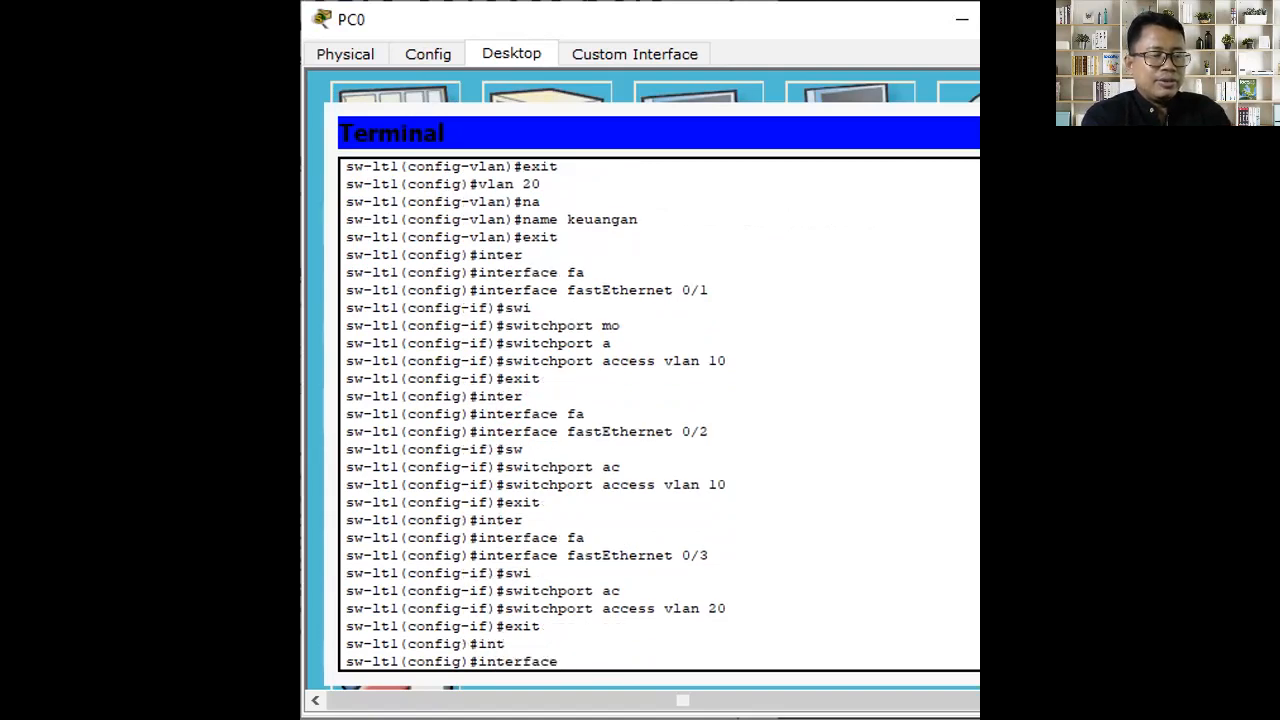
text(fa)
key(Tab)
text(0/4)
key(Return)
Assign fastEthernet 0/4 to VLAN 20 with switchport access vlan 20 and exit back to privileged mode.
text(sw-ltl(config-if)#switchport ac)
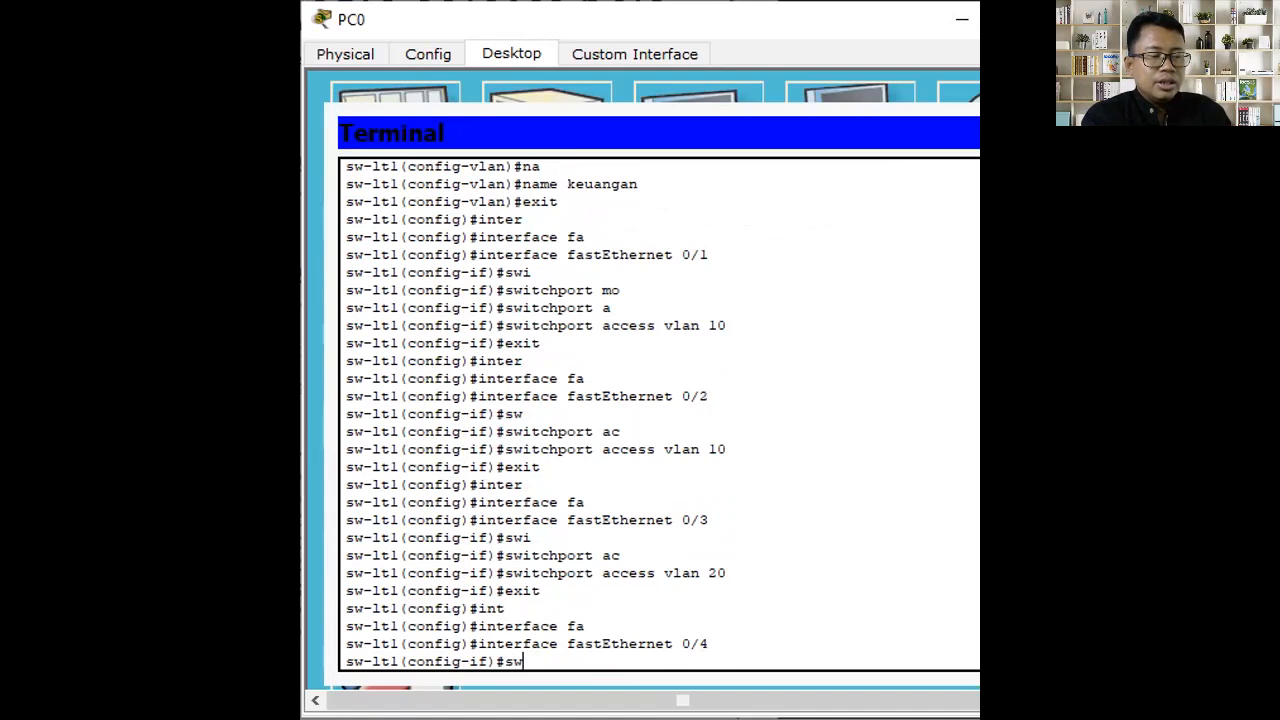
key(Tab)
text(ac)
key(Tab)
text(vlan 20)
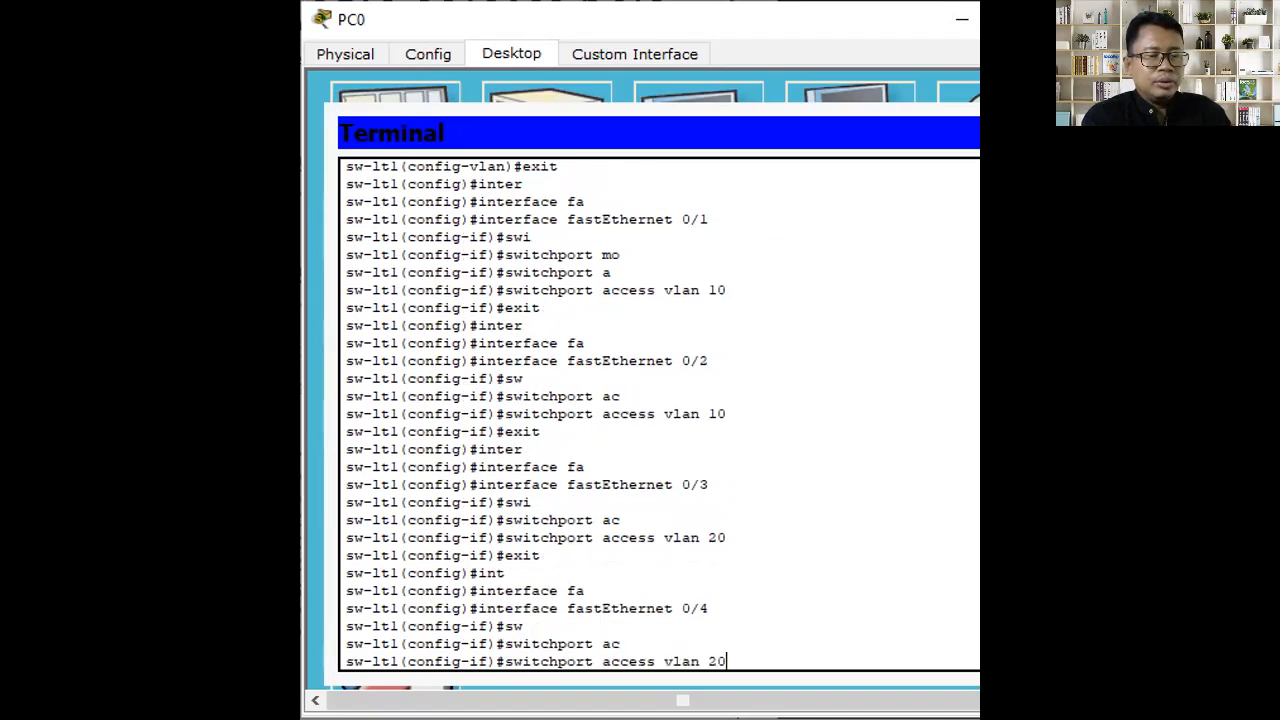
key(Return)
text(exit)
key(Return)
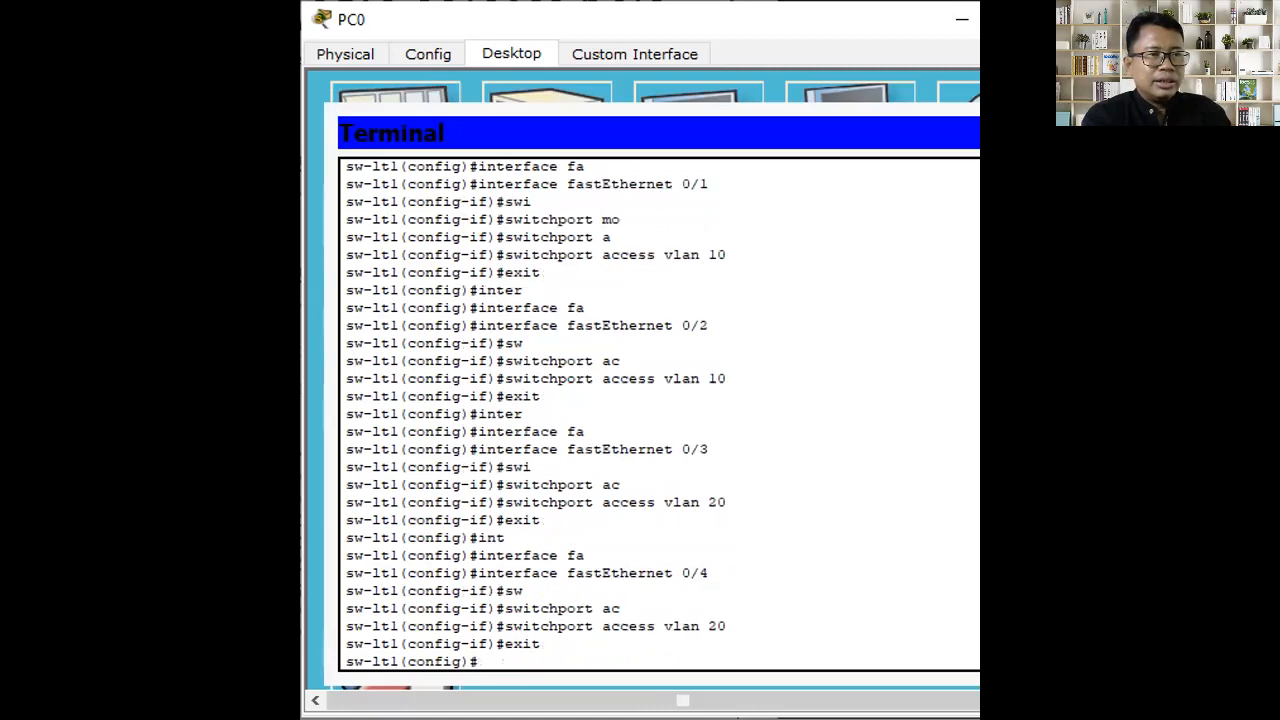
text(exit)
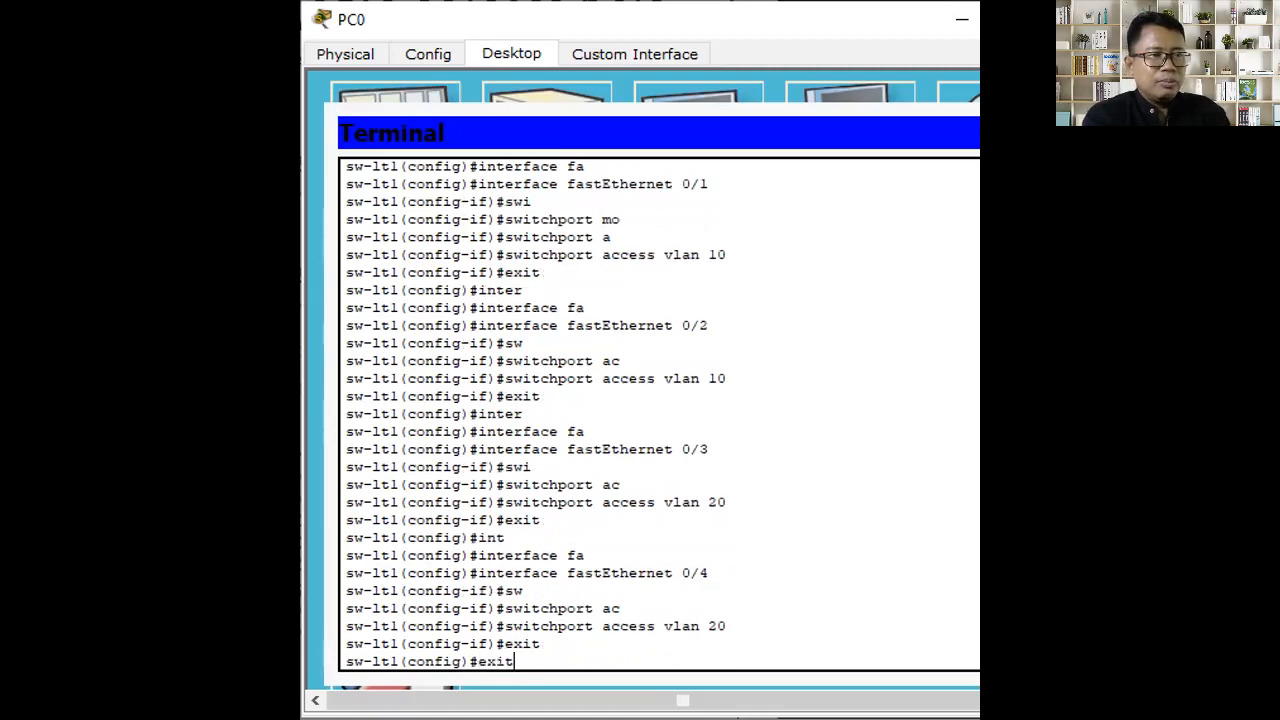
key(Return)
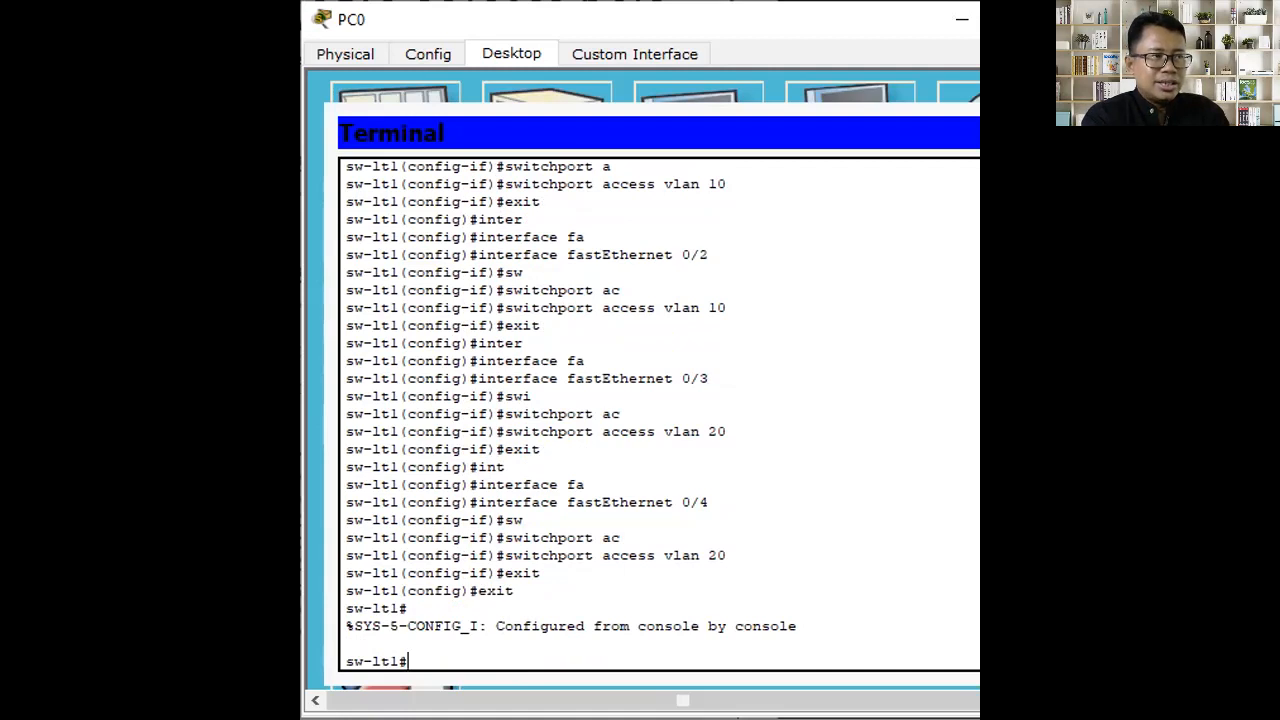
Run show vlan brief and highlight the logistik and keuangan rows to check their assigned ports.
text(sho)
key(Tab)
text(vl)
key(Tab)
text(bri)
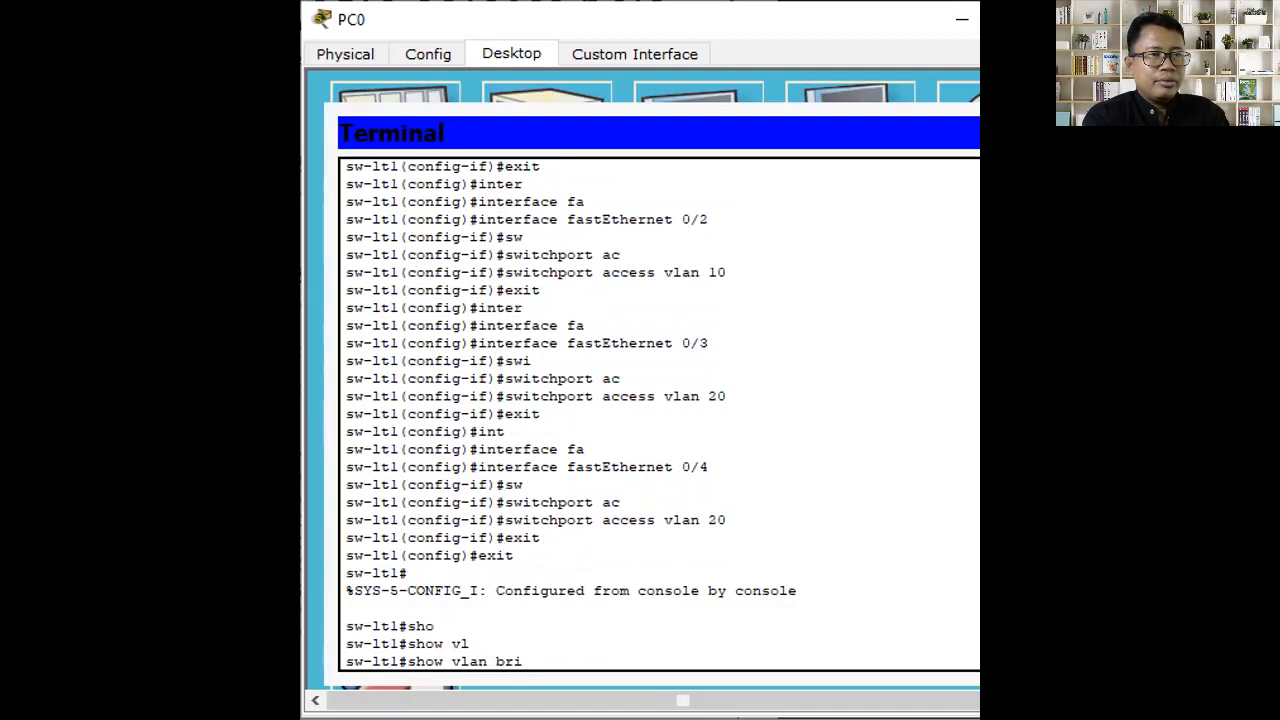
key(Tab)
key(Return)
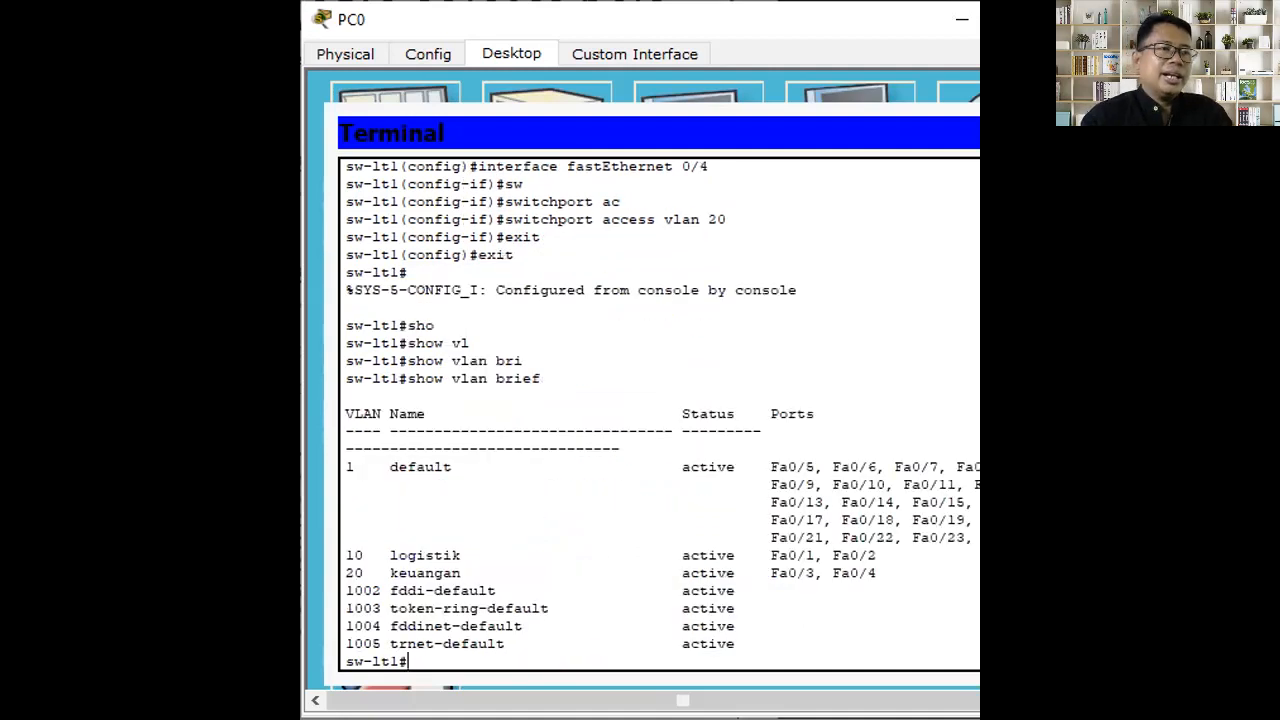
drag(466, 574, 355, 555)
drag(877, 574, 333, 546)
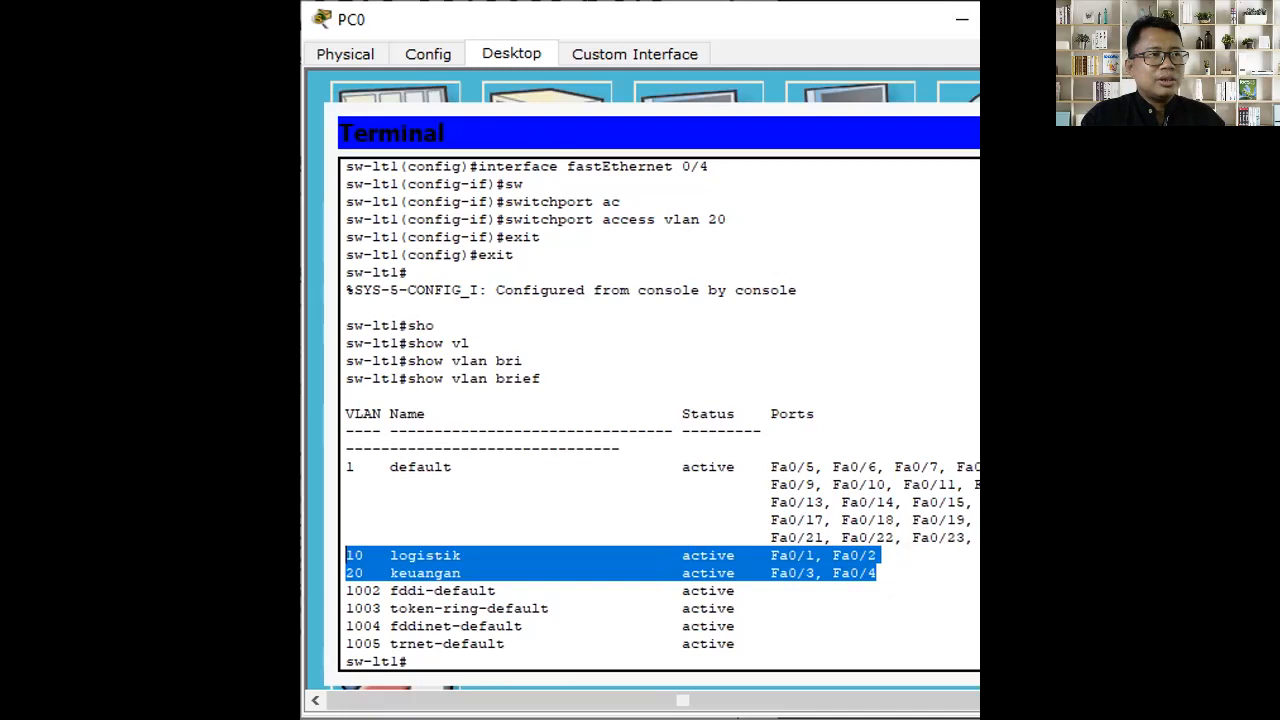
Give PC1 the static IP address 192.168.1.1 with subnet mask 255.255.255.0 and close its IP configuration.
key(alt+Tab)
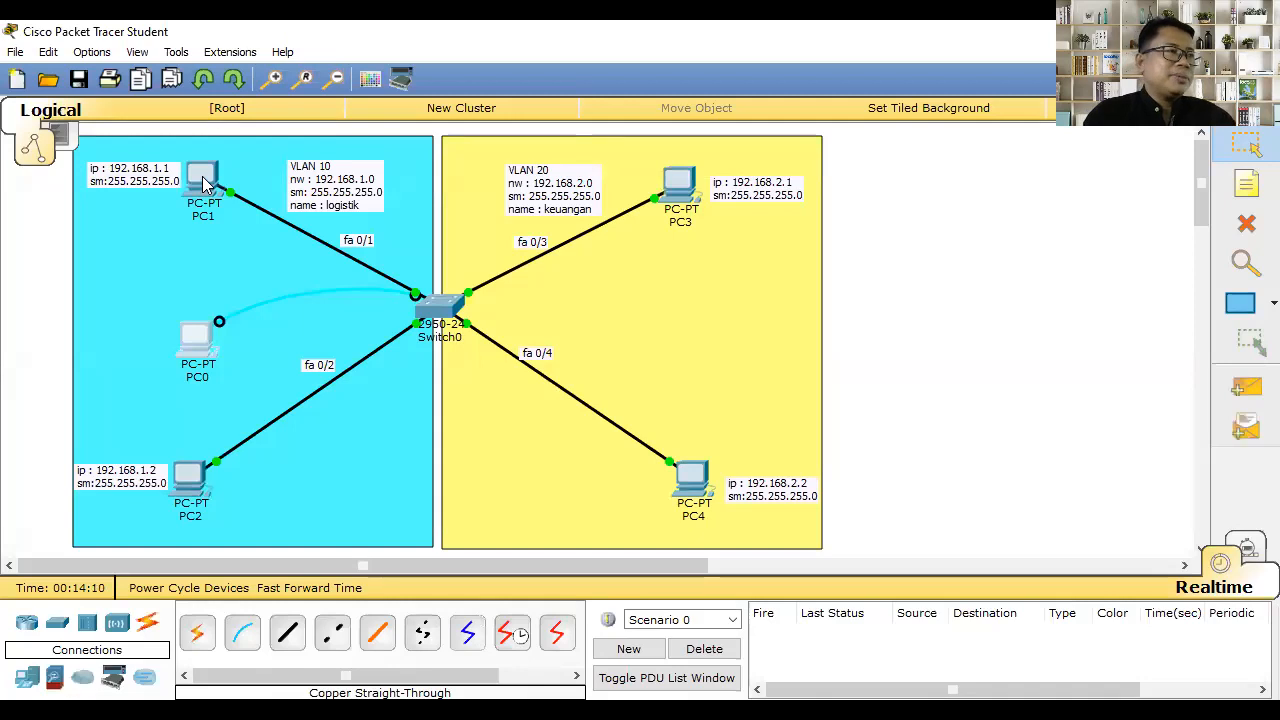
mouse_move(204, 184)
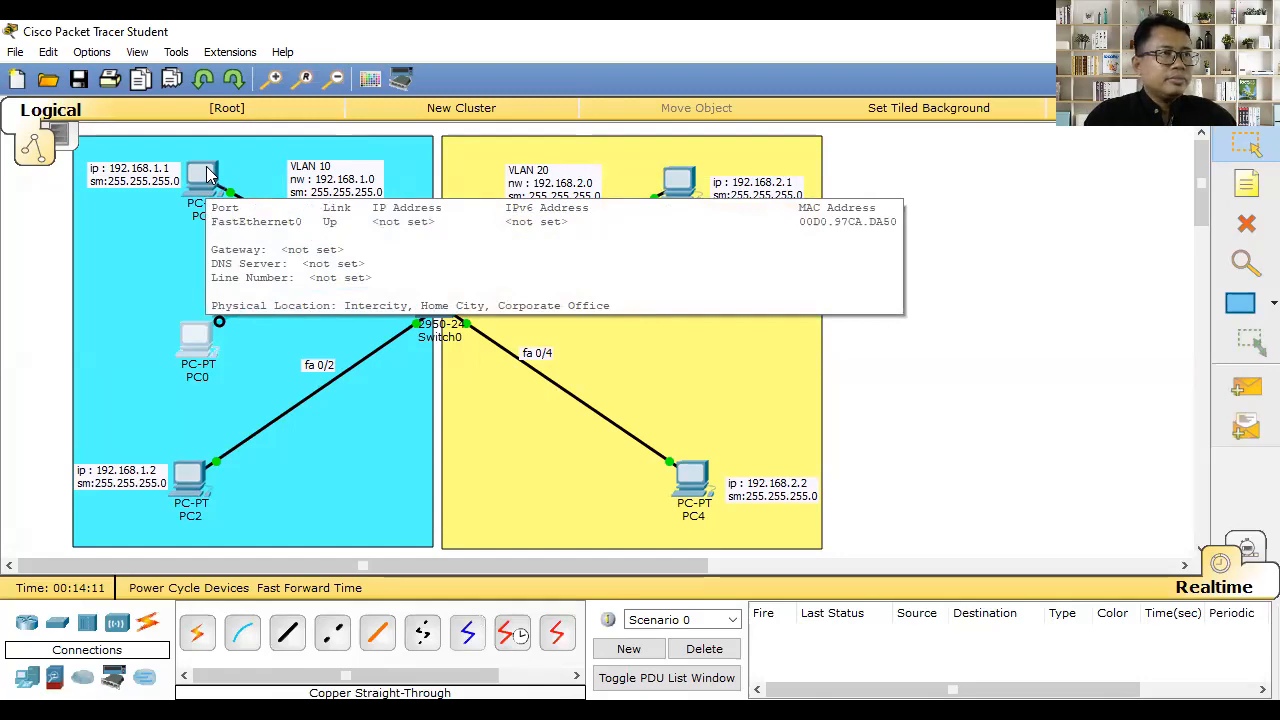
click(207, 175)
click(330, 154)
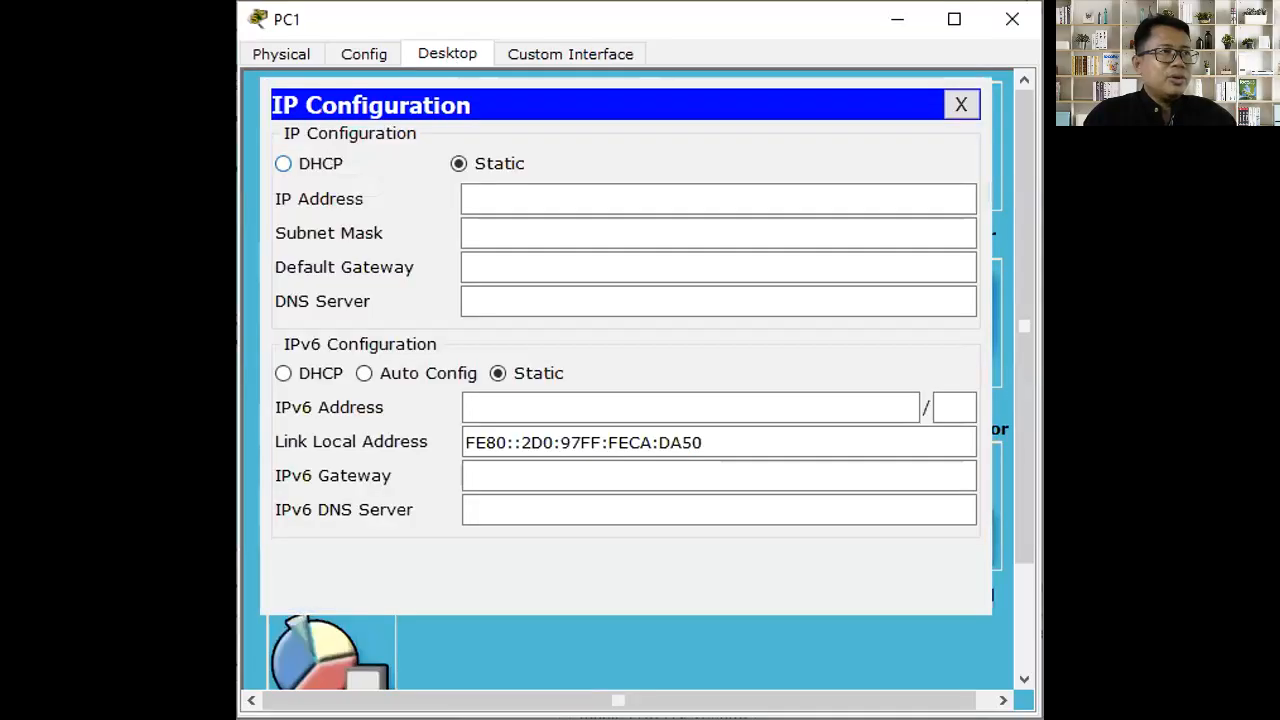
click(569, 195)
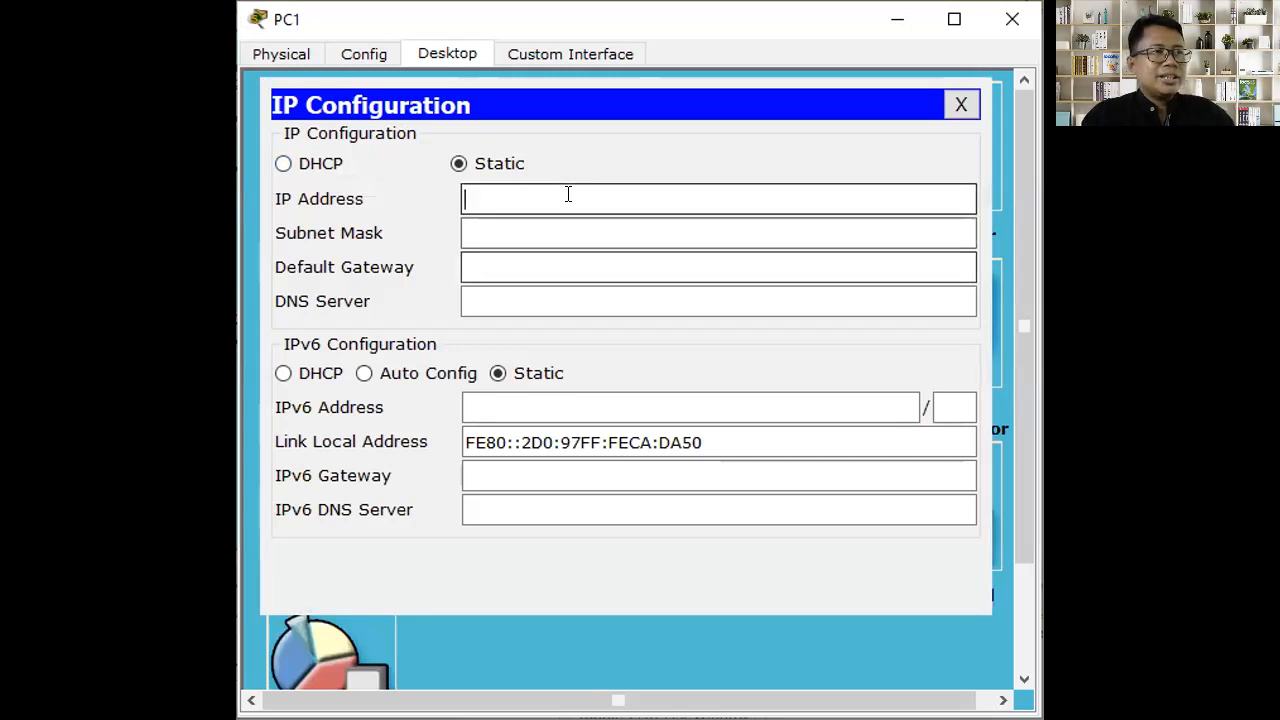
text(192.168.1.1)
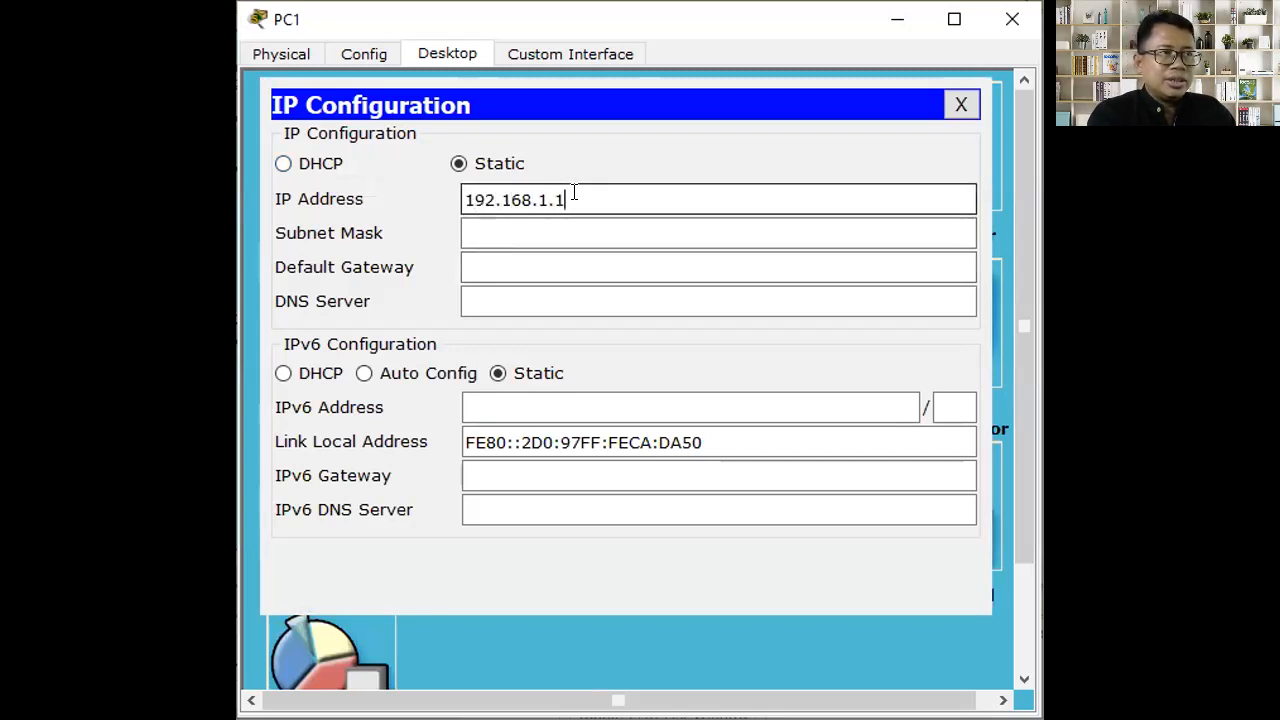
key(Tab)
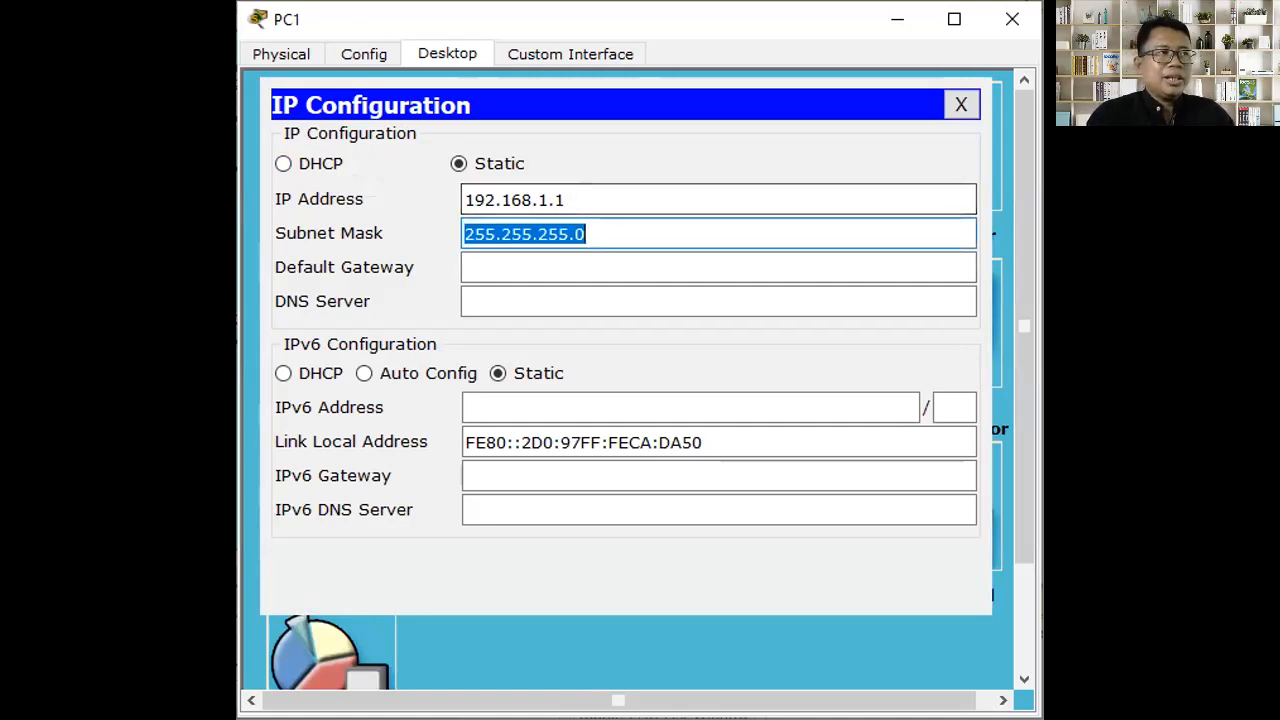
click(961, 105)
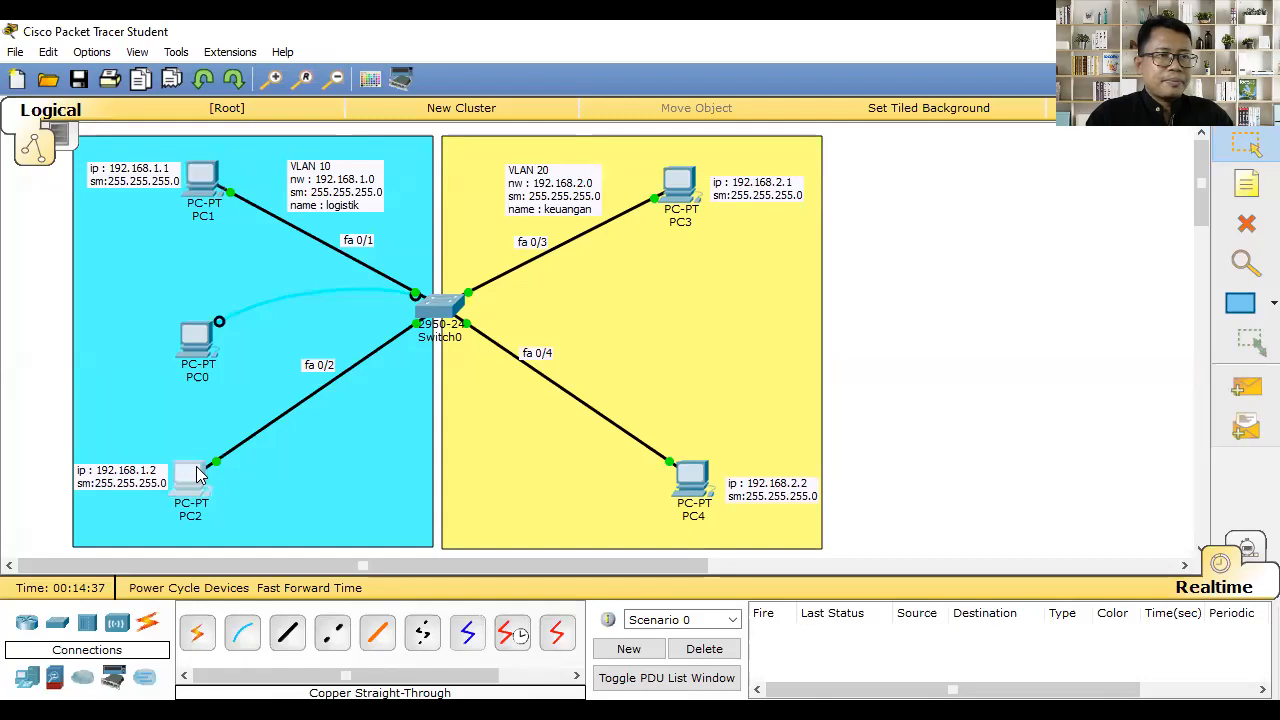
Give PC2 the static IP address 192.168.1.2 with subnet mask 255.255.255.0 and close its IP configuration.
click(197, 475)
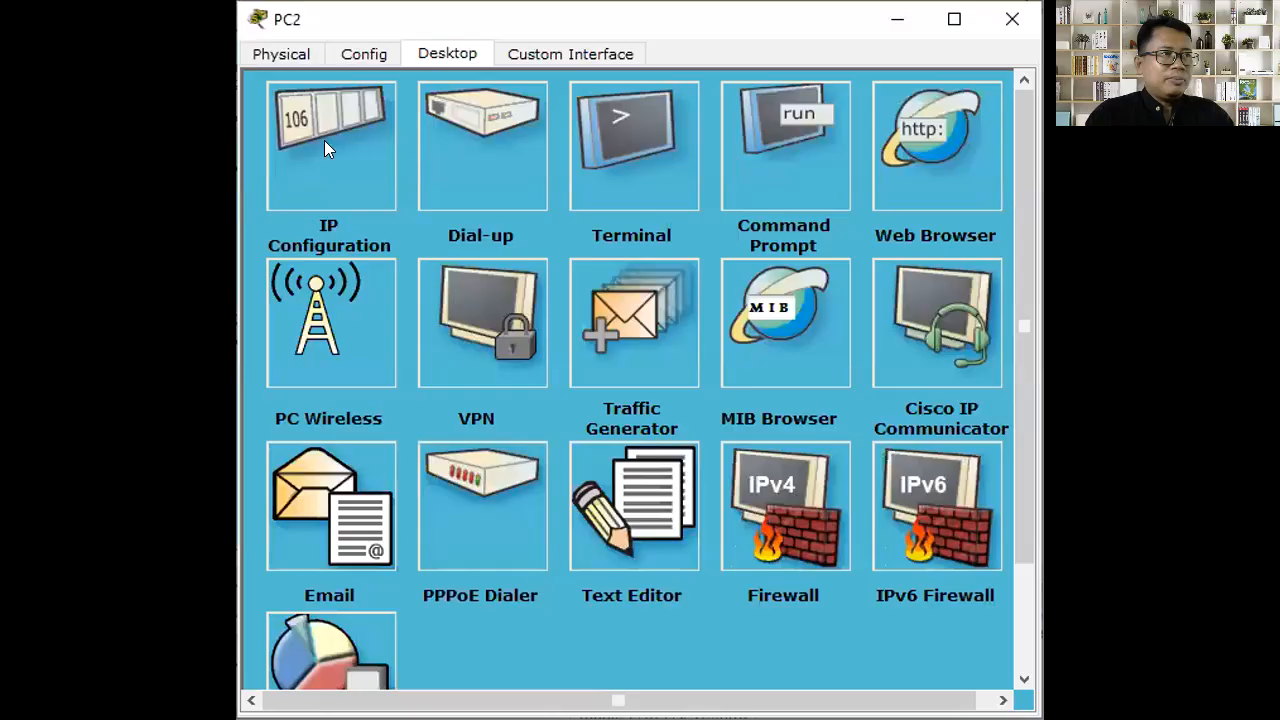
click(324, 140)
click(534, 197)
text(192.168.)
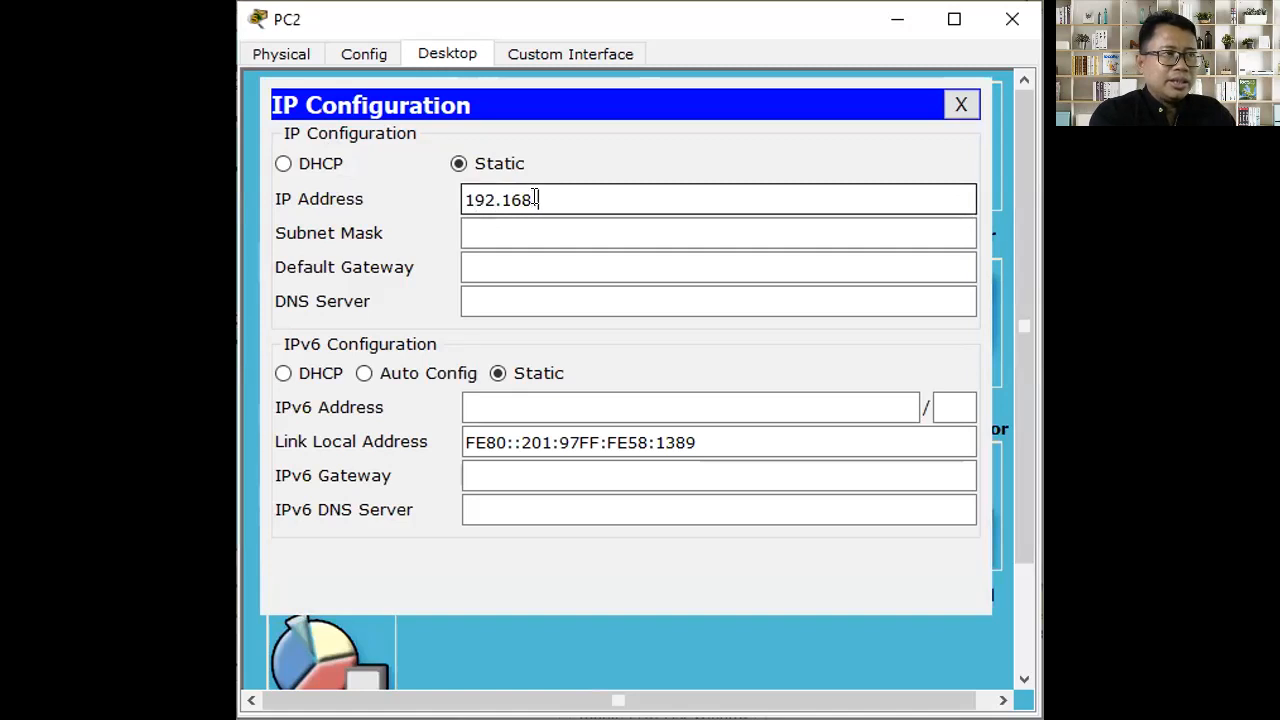
text(1.2)
click(569, 233)
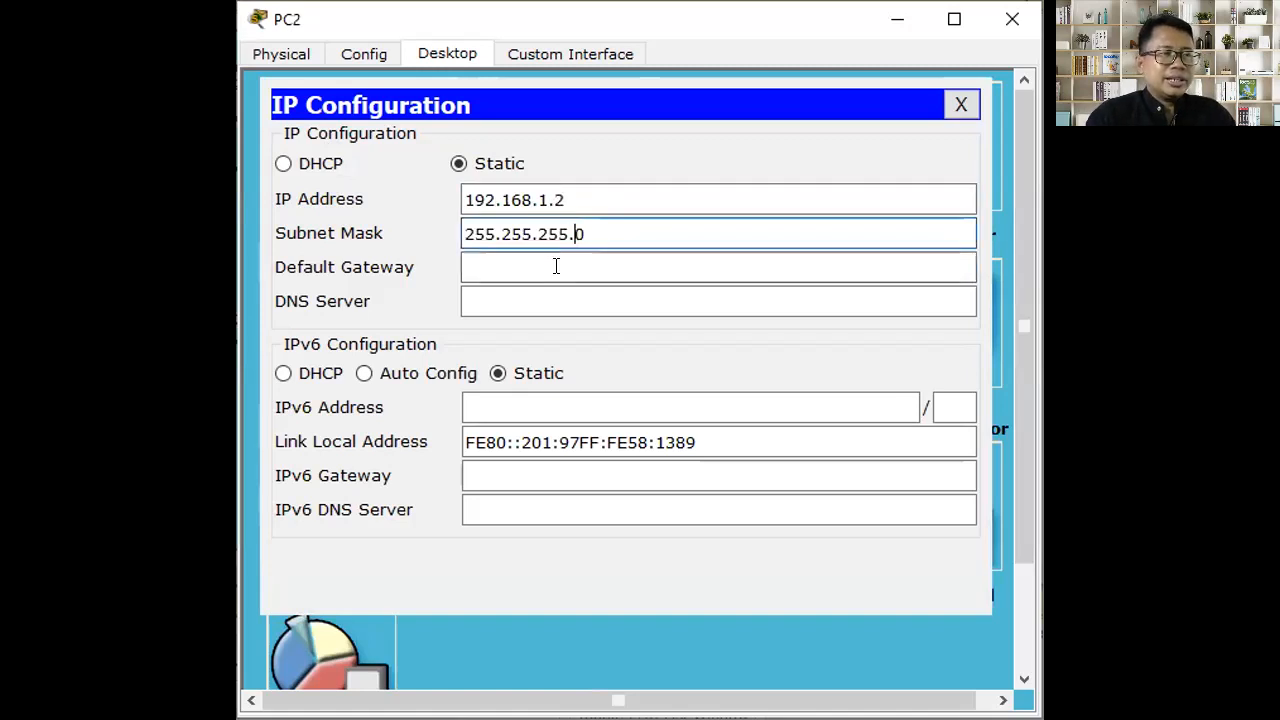
click(961, 105)
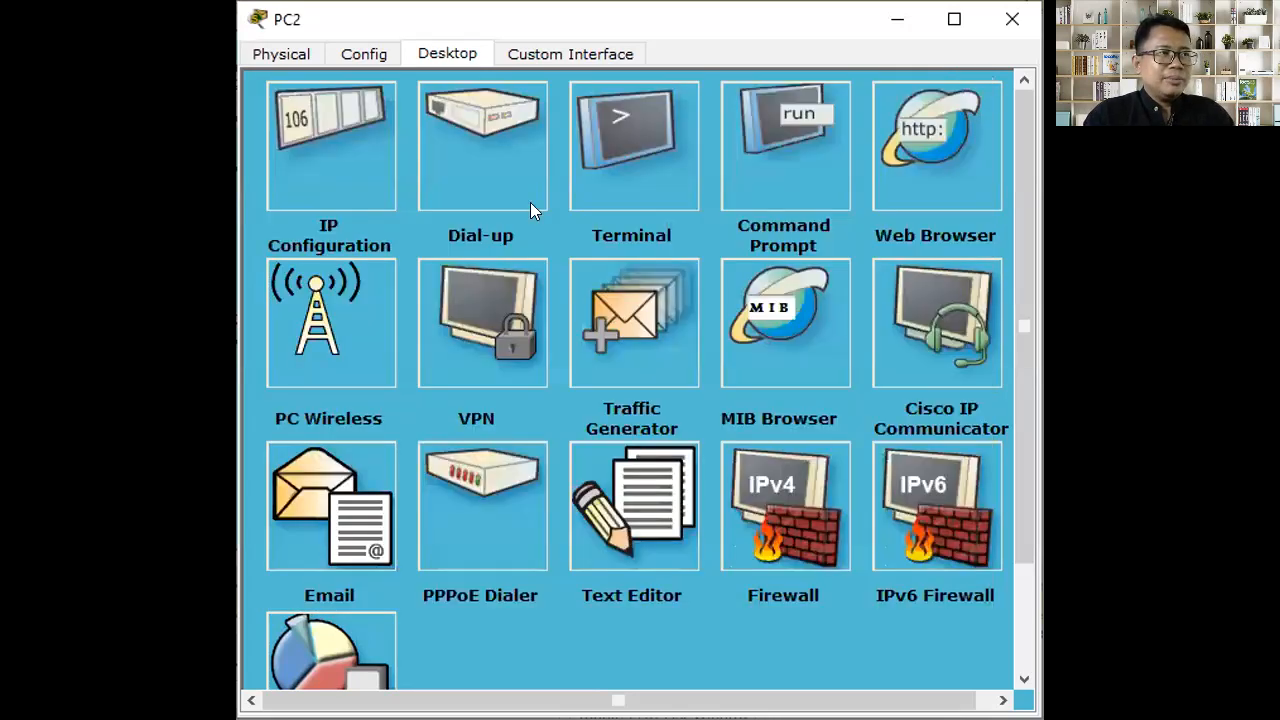
Give PC3 the static IP address 192.168.2.1 with the default subnet mask and close its IP configuration.
key(alt+Tab)
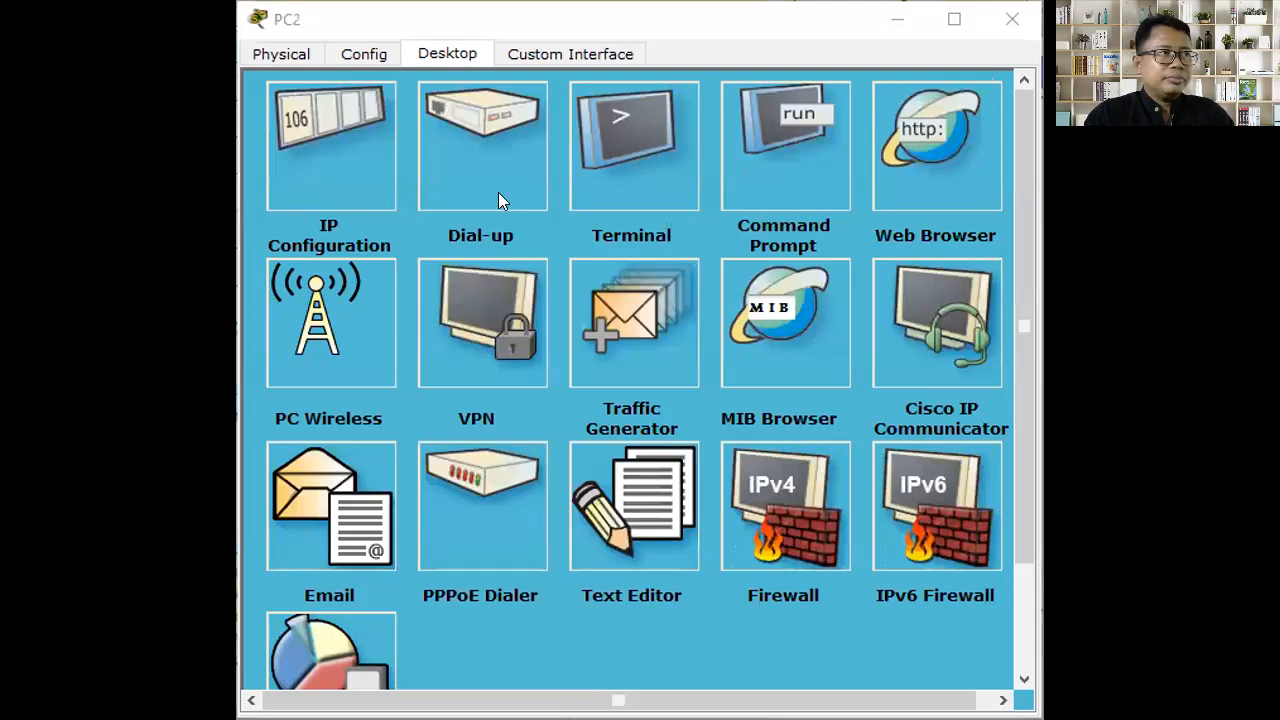
click(211, 184)
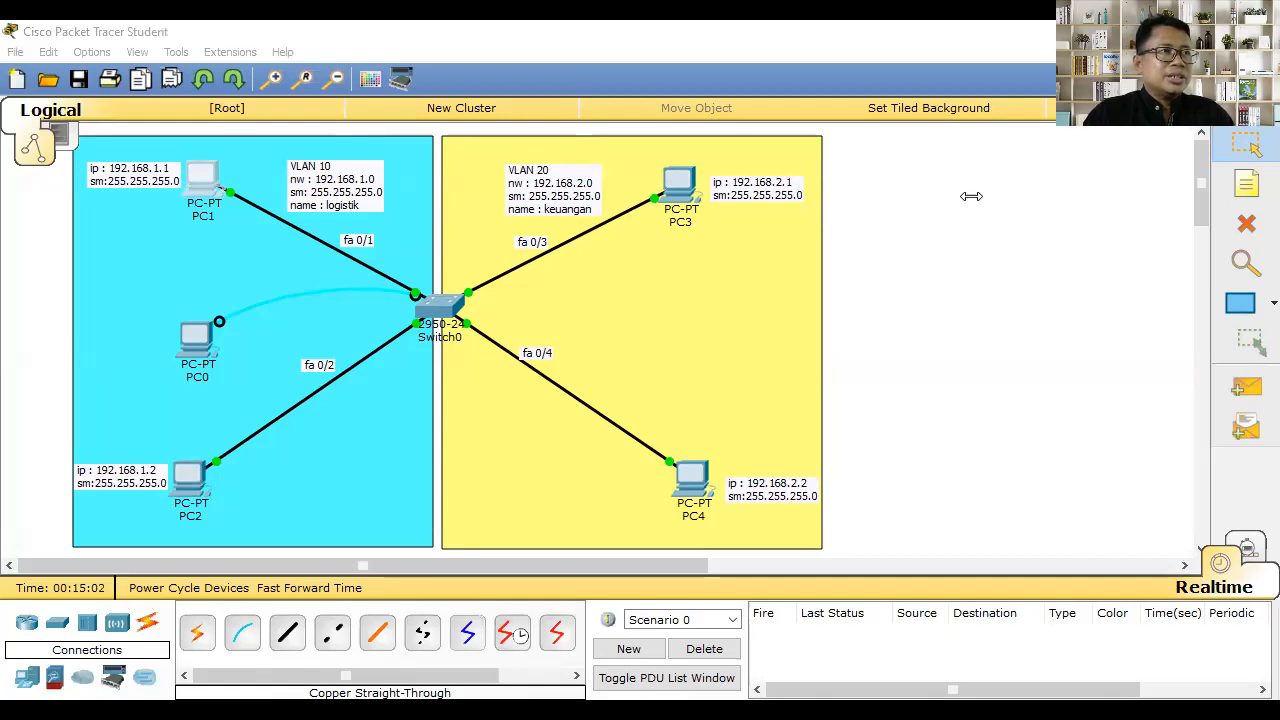
click(688, 187)
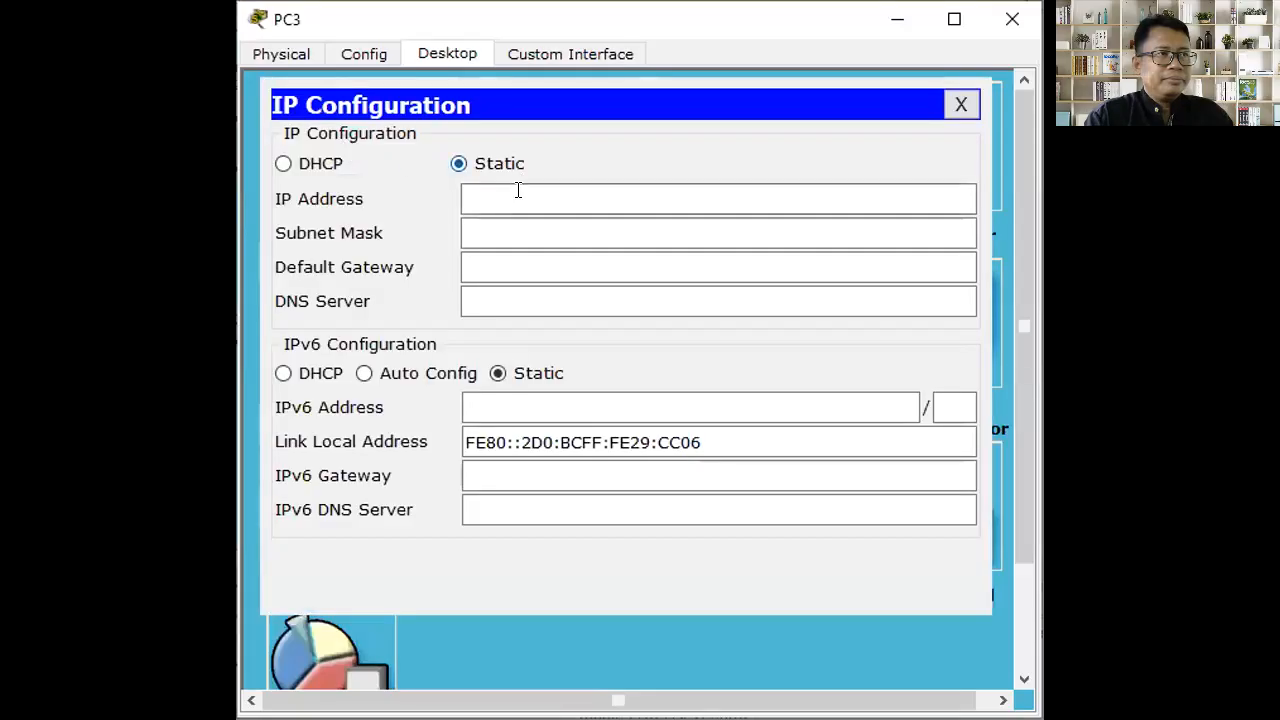
click(516, 193)
text(192.16)
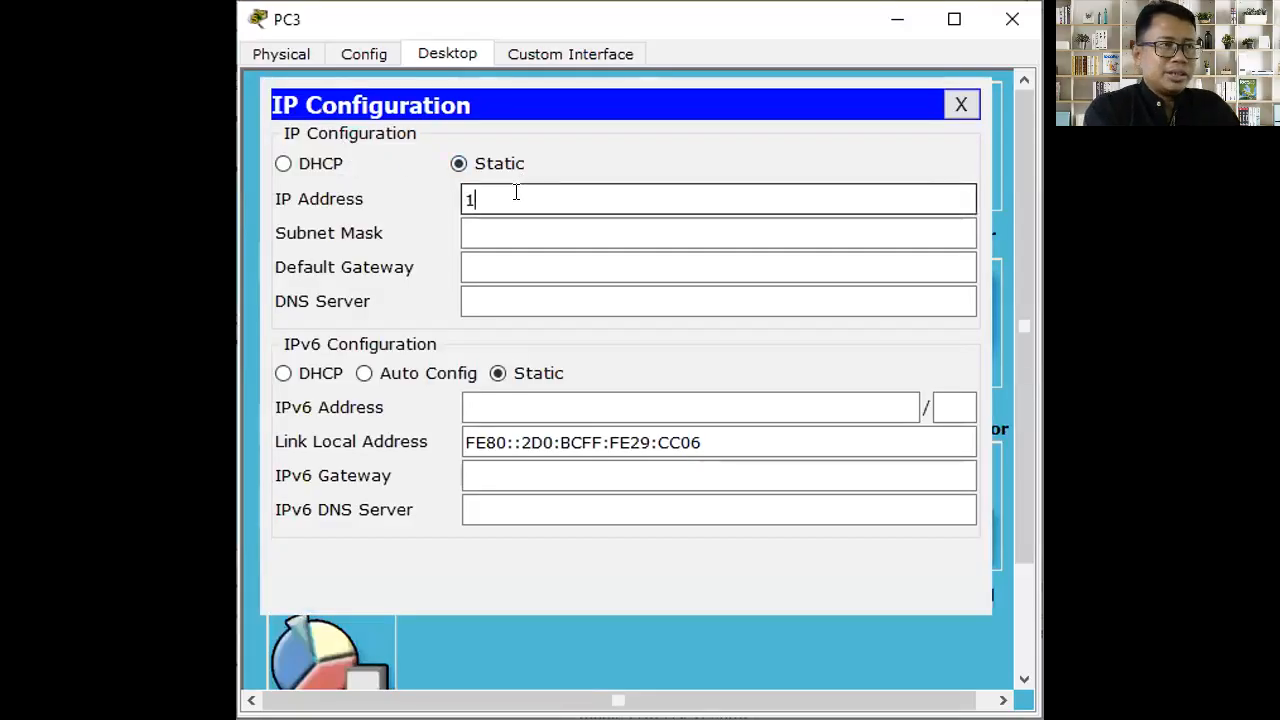
text(.2.1)
key(Tab)
click(961, 105)
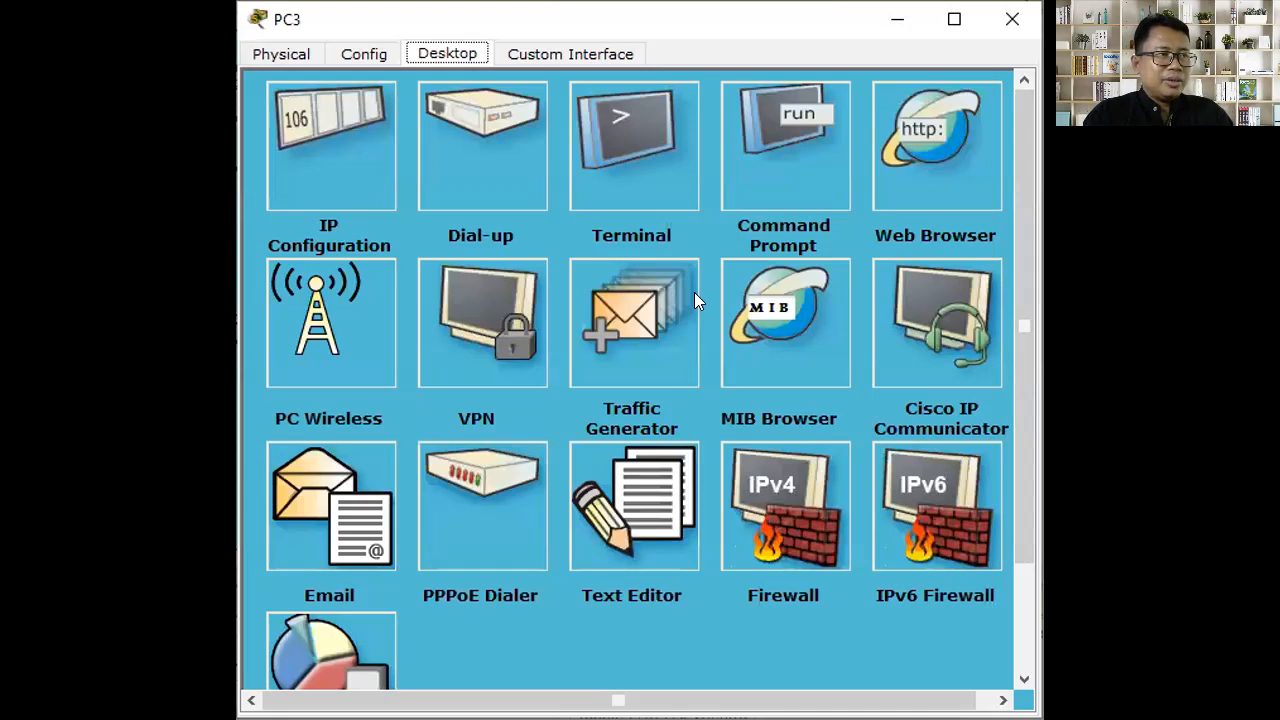
Give PC4 the static IP address 192.168.2.2 with subnet mask 255.255.255.0 and close its IP configuration.
key(alt+Tab)
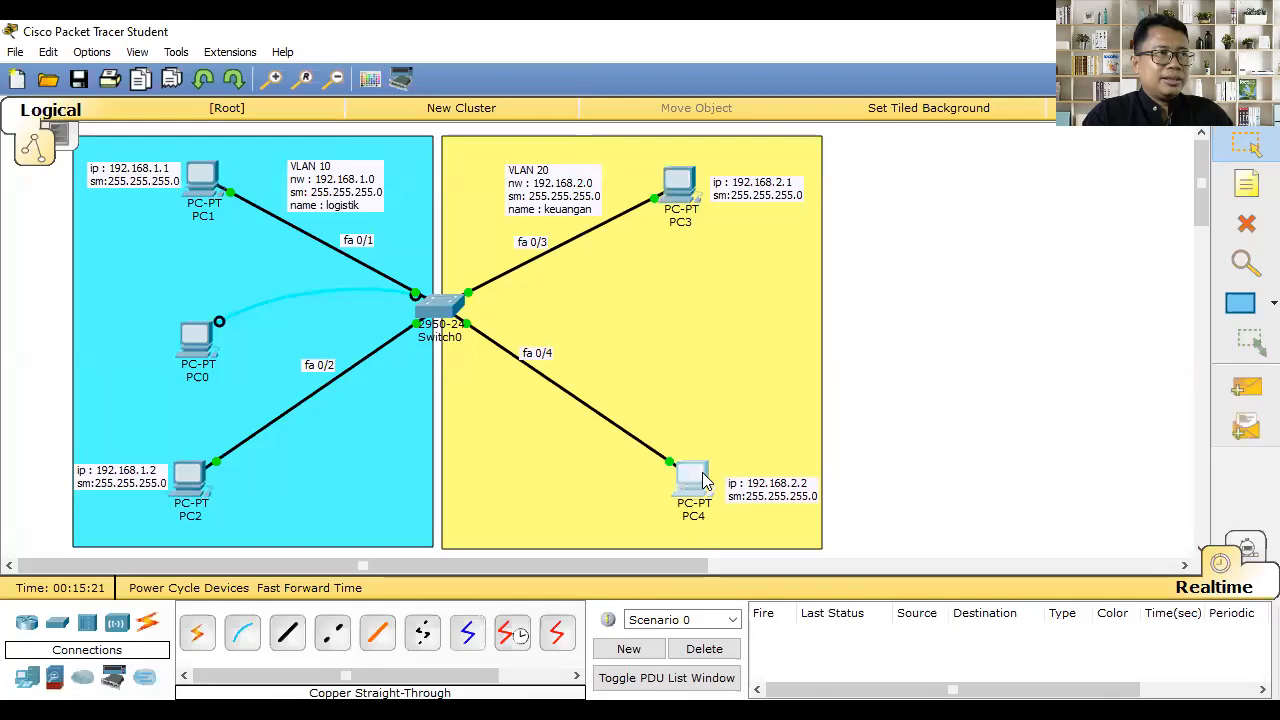
click(703, 473)
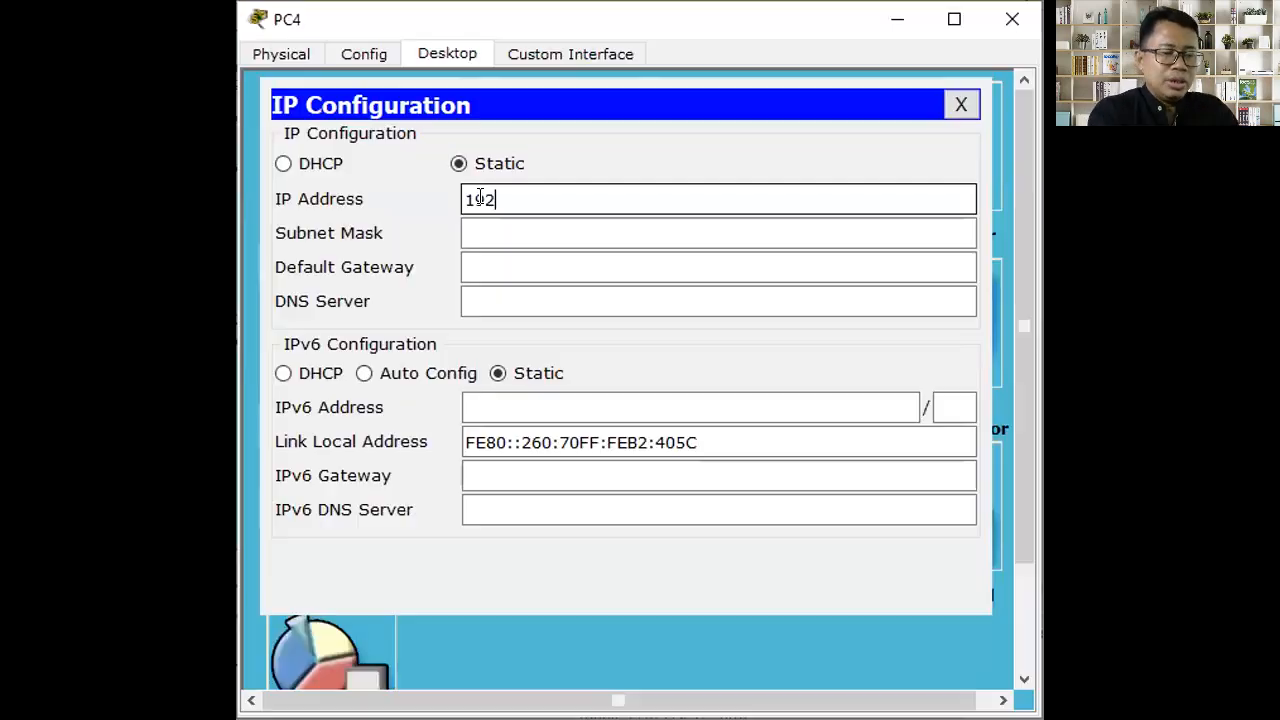
text(.168.2.2)
click(518, 233)
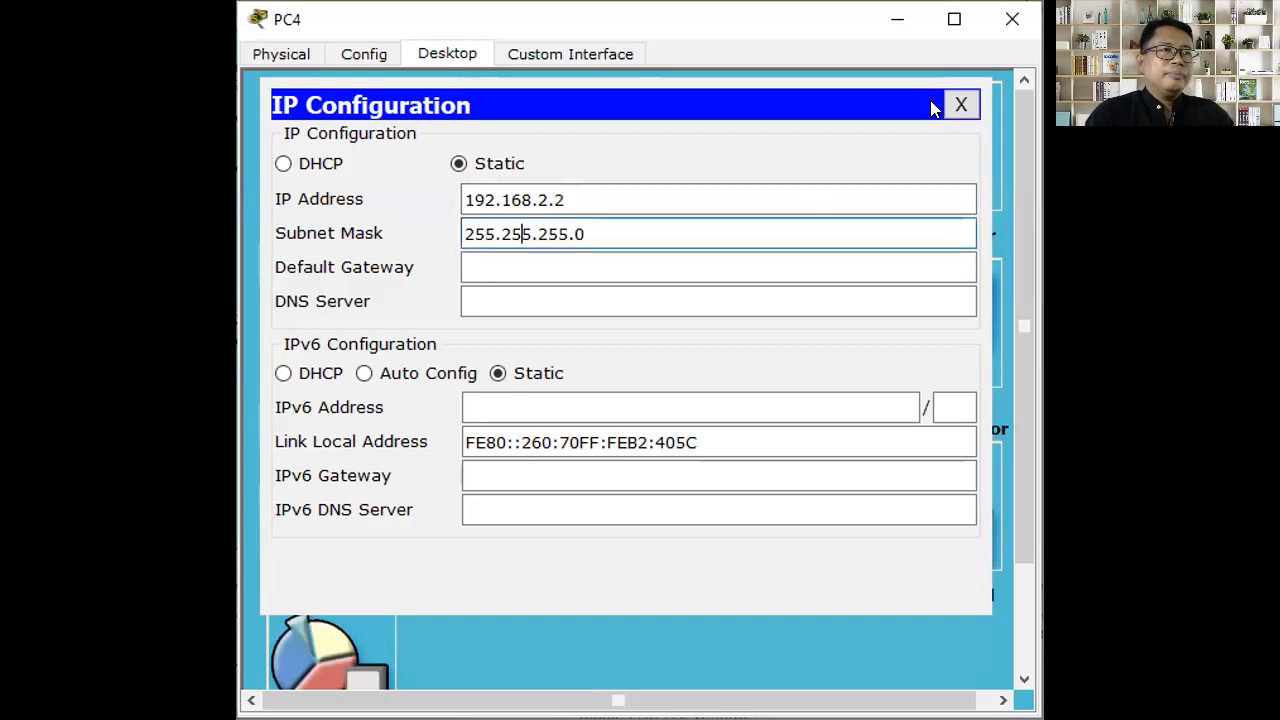
click(961, 105)
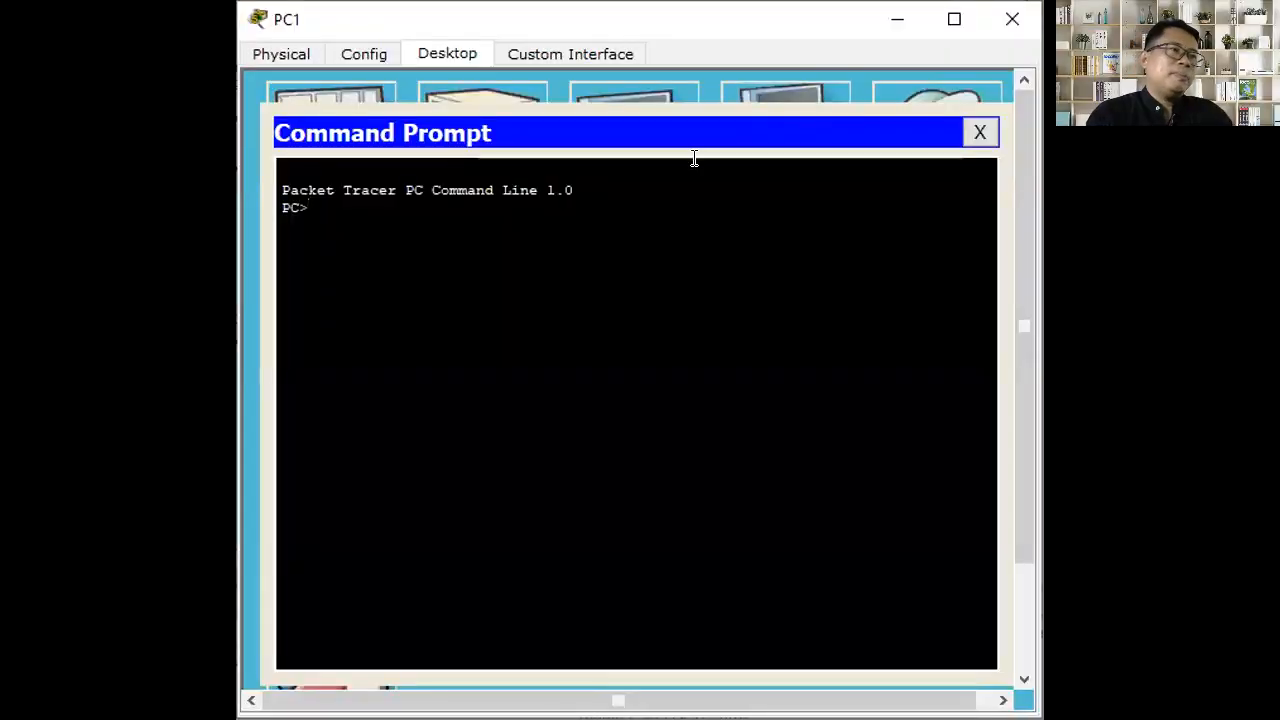
text(cd)
key(BackSpace)
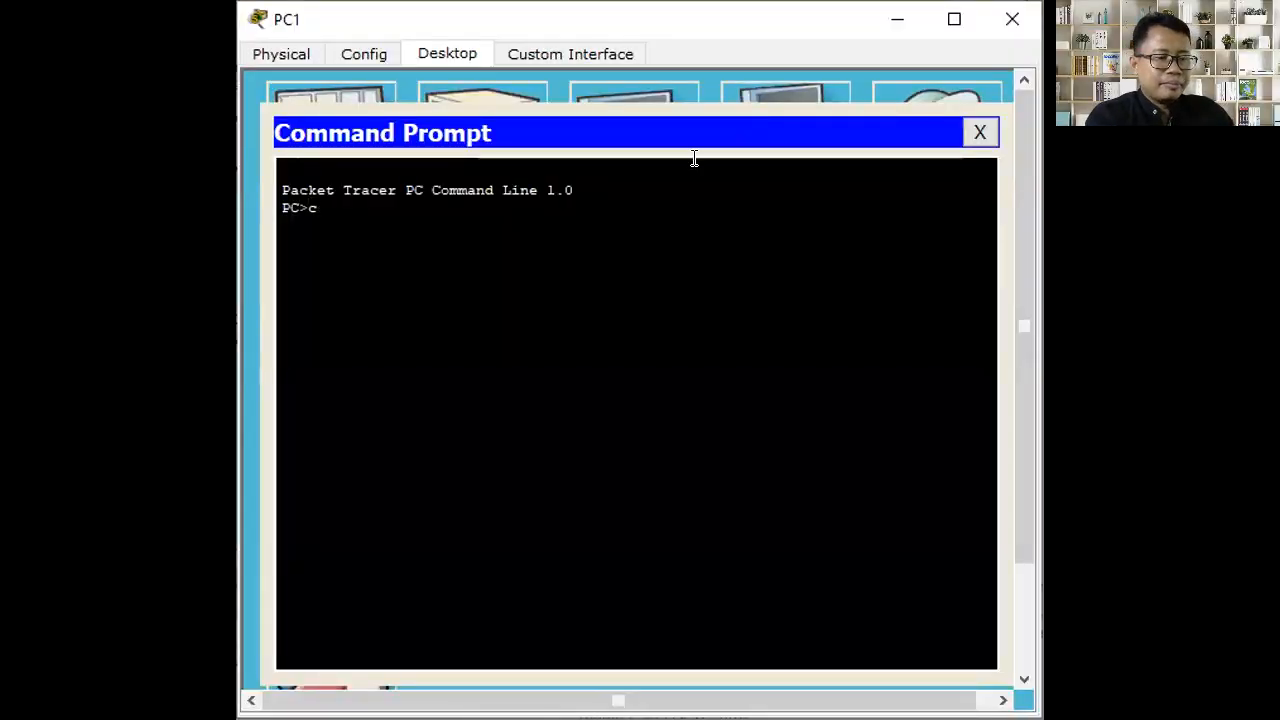
key(BackSpace)
text(icpndof)
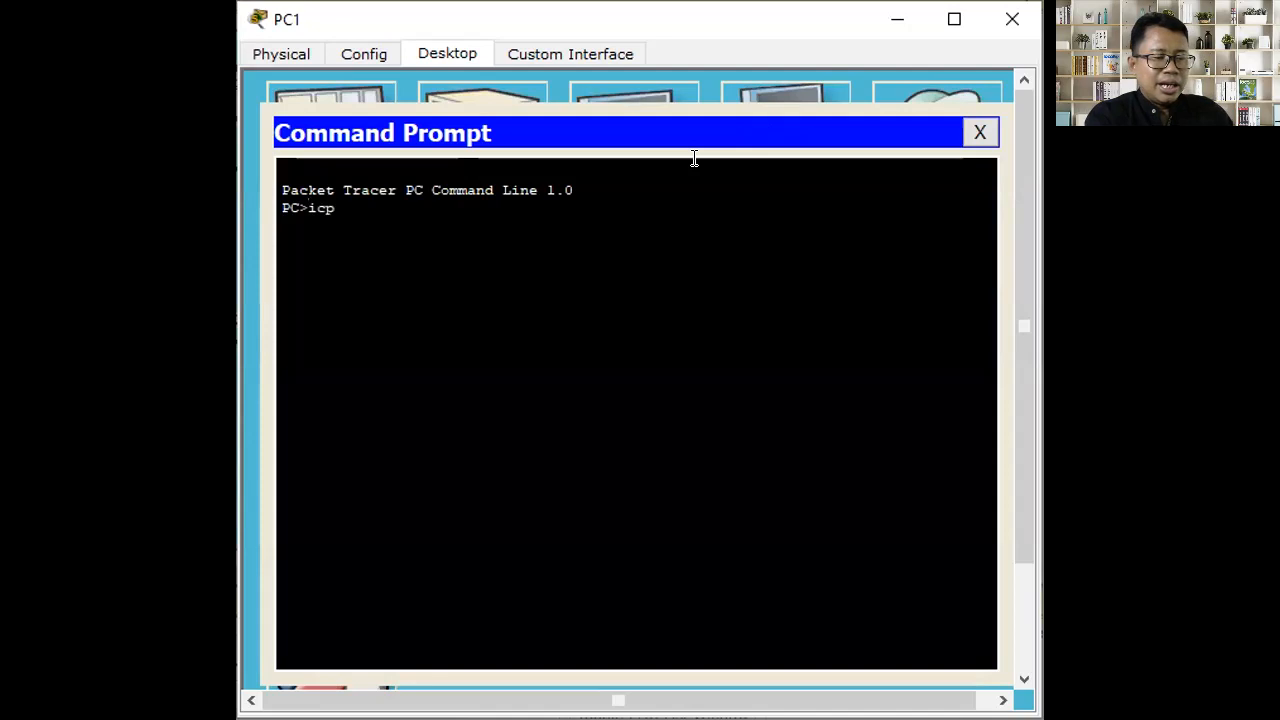
key(BackSpace)
key(BackSpace)
key(BackSpace)
key(BackSpace)
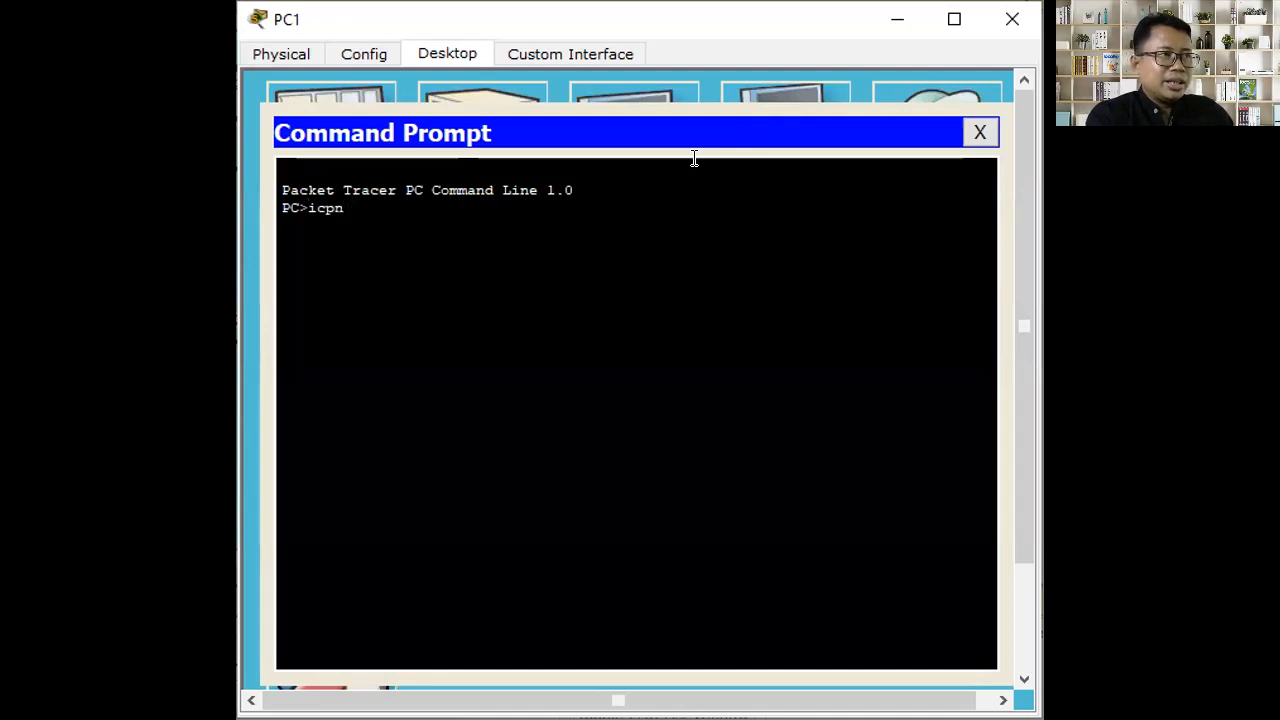
text(onfig)
key(Return)
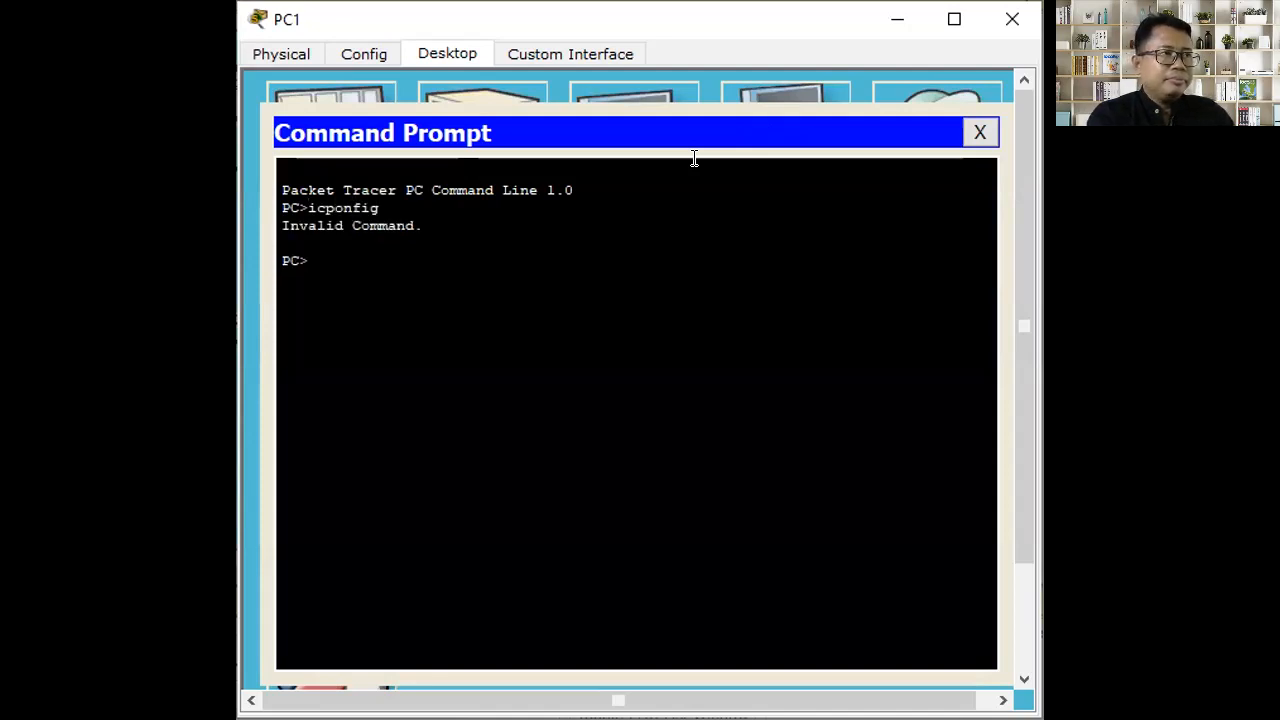
Run ipconfig in PC1's command prompt and highlight its IP address in the output.
text(ipconfig)
key(Return)
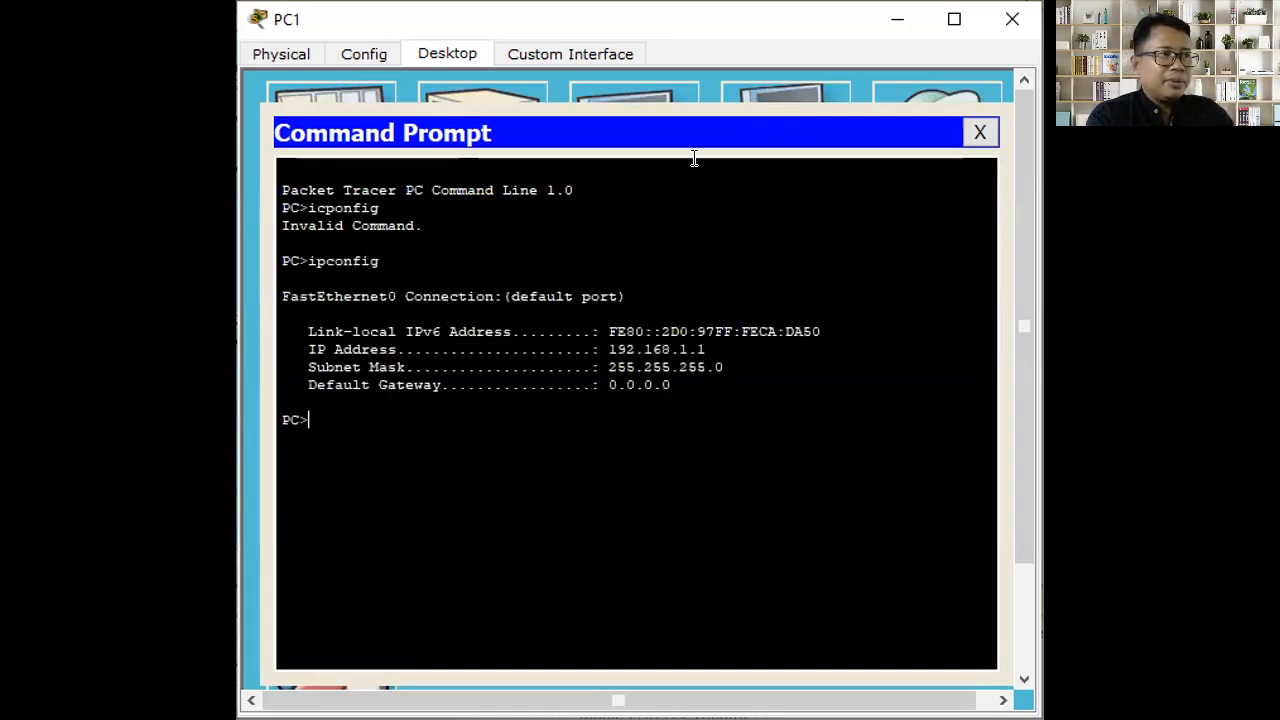
drag(718, 352, 592, 350)
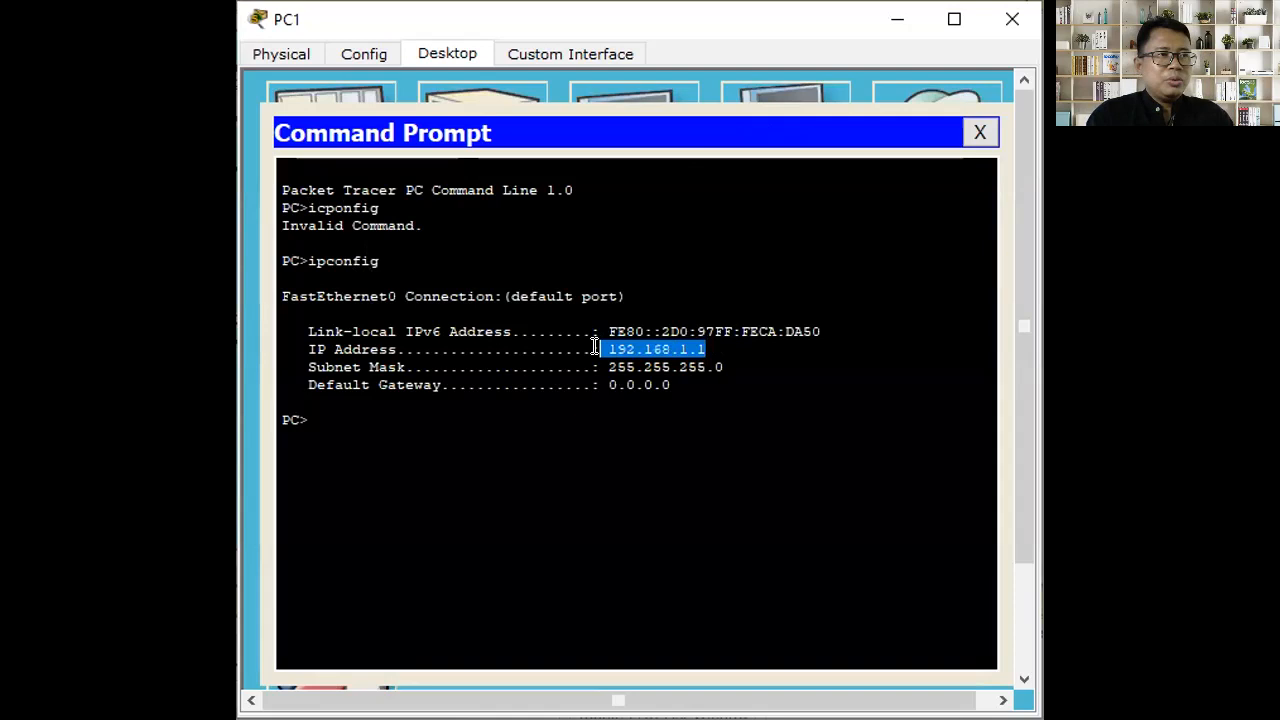
Ping PC1's own address, 192.168.1.1, from its command prompt.
click(396, 427)
text(ping 192)
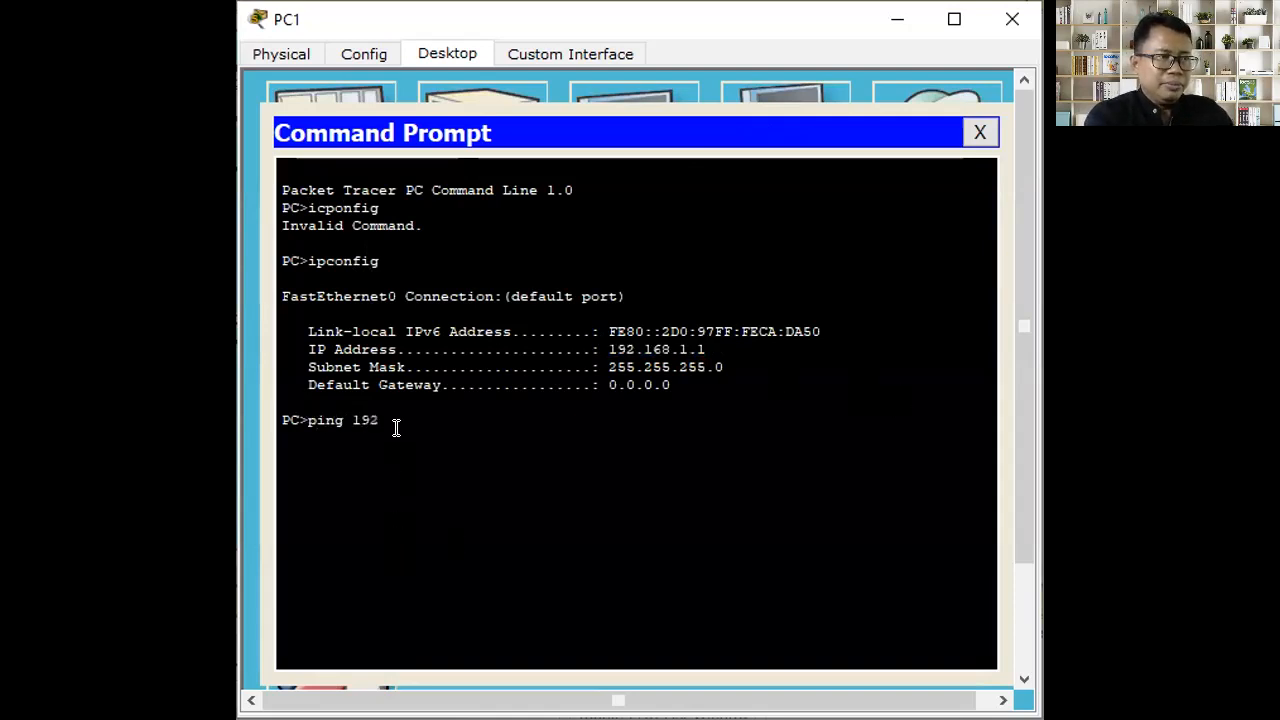
text(.168.1.1)
key(Return)
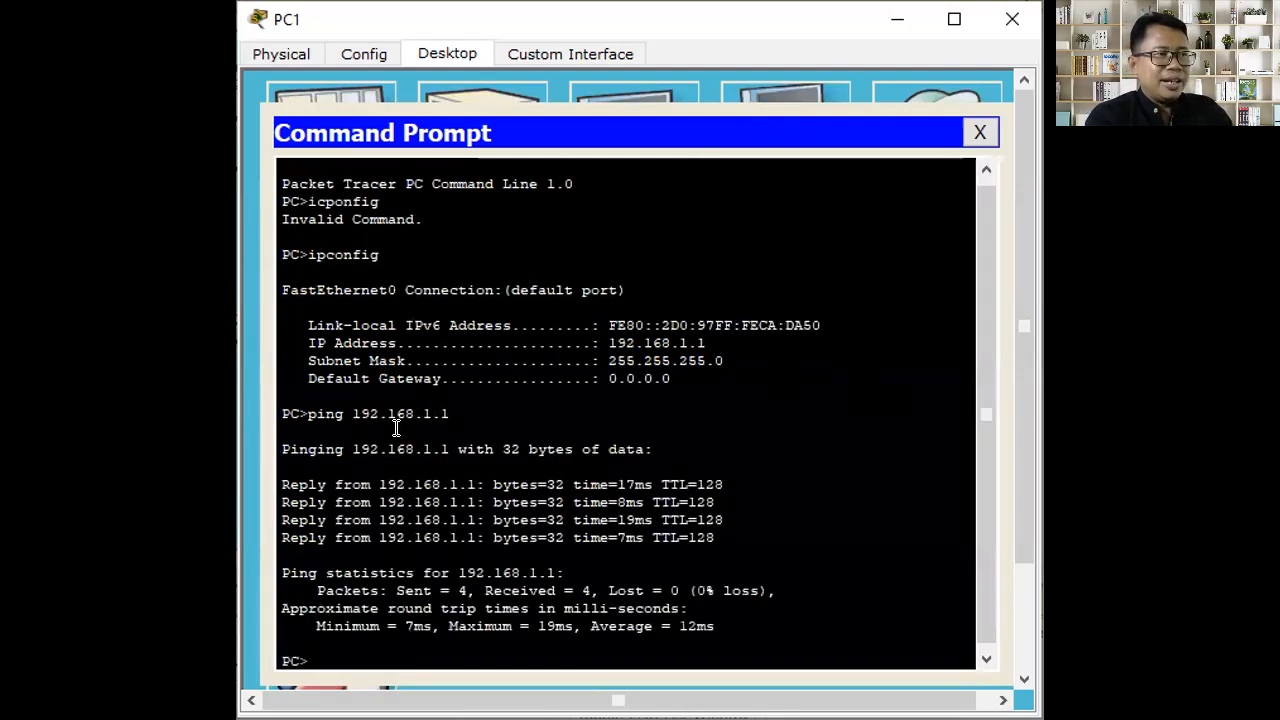
Ping PC2 at 192.168.1.2 from PC1 to test connectivity within VLAN 10.
key(Up)
key(BackSpace)
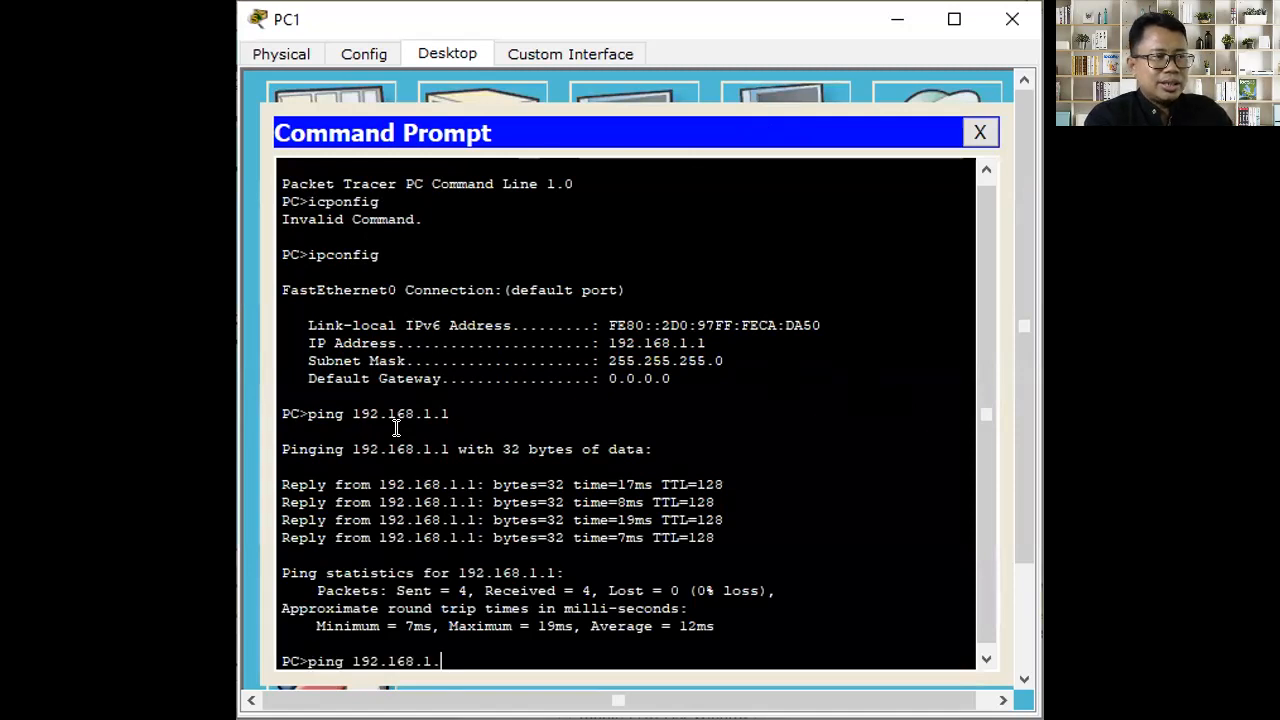
text(2)
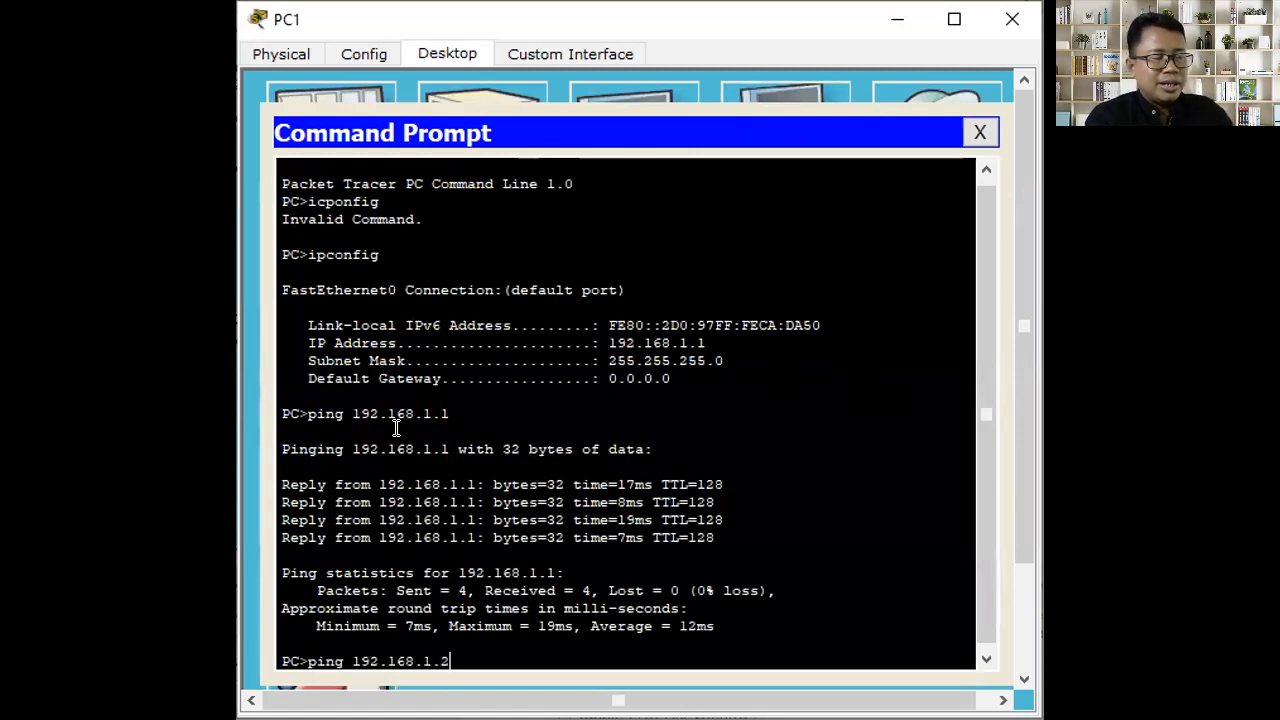
key(Return)
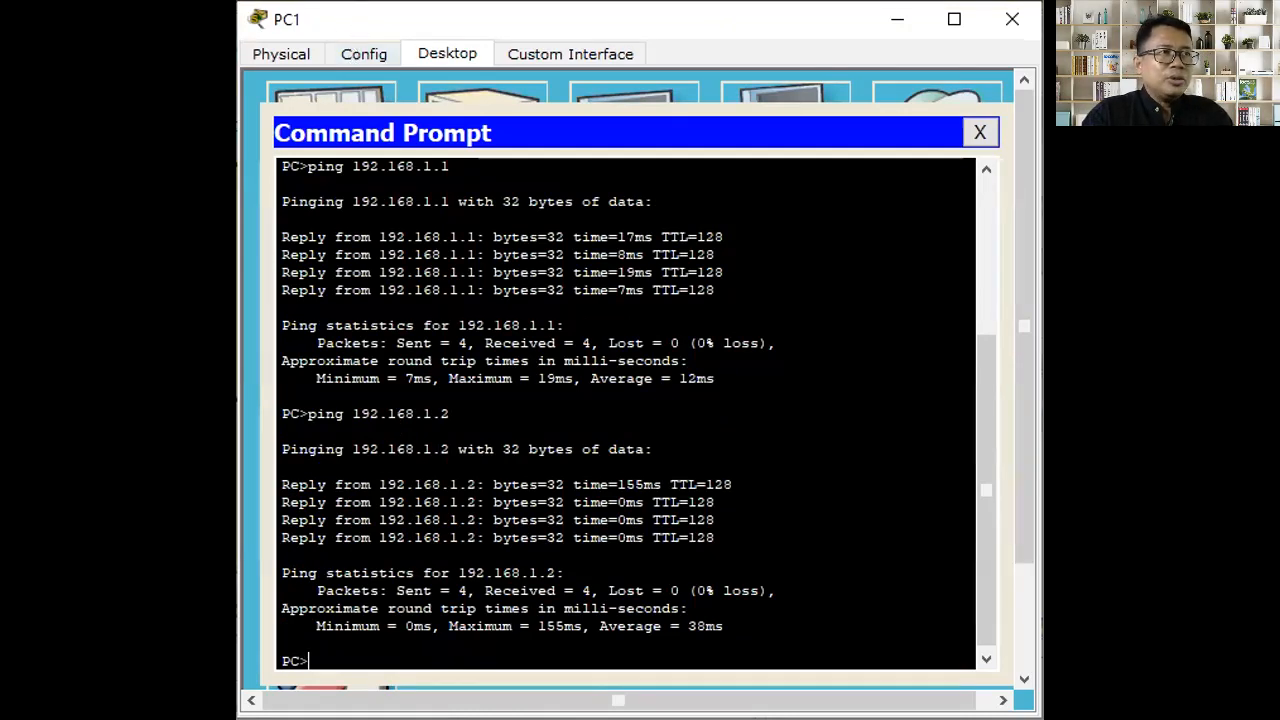
Send a simple PDU from PC1 to PC2 and play it with Auto Capture in simulation mode.
key(alt+Tab)
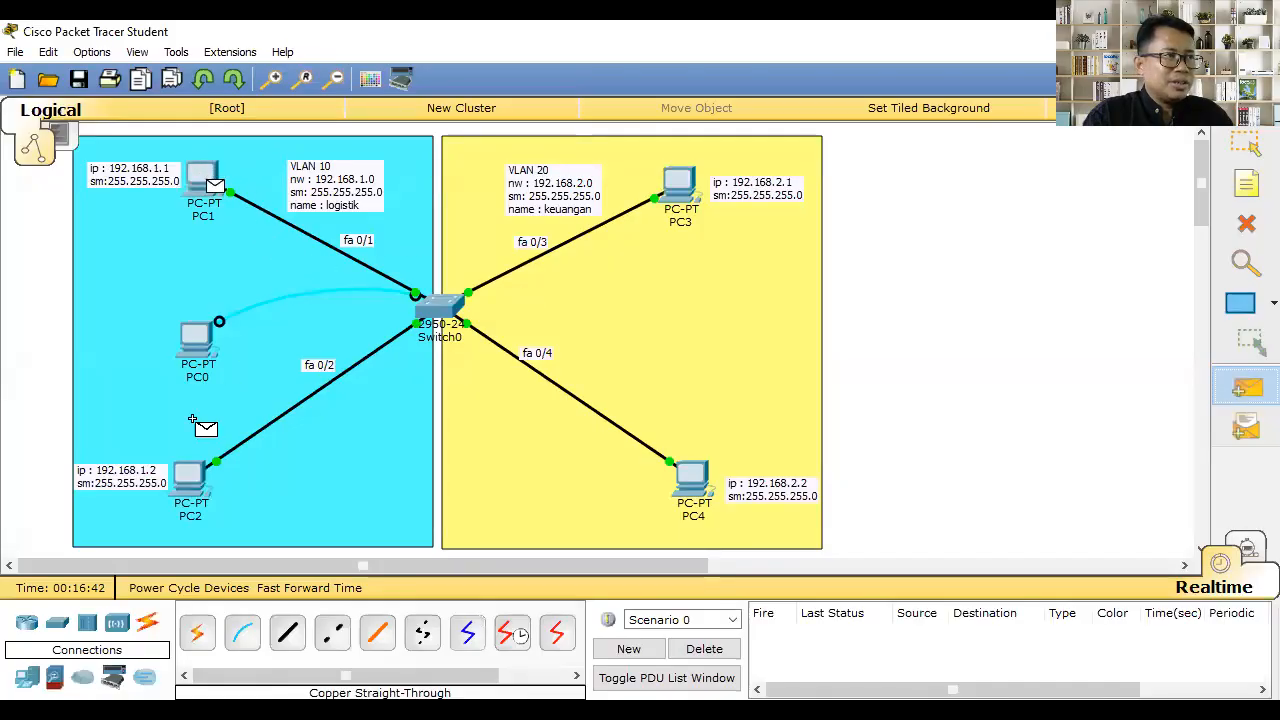
click(188, 478)
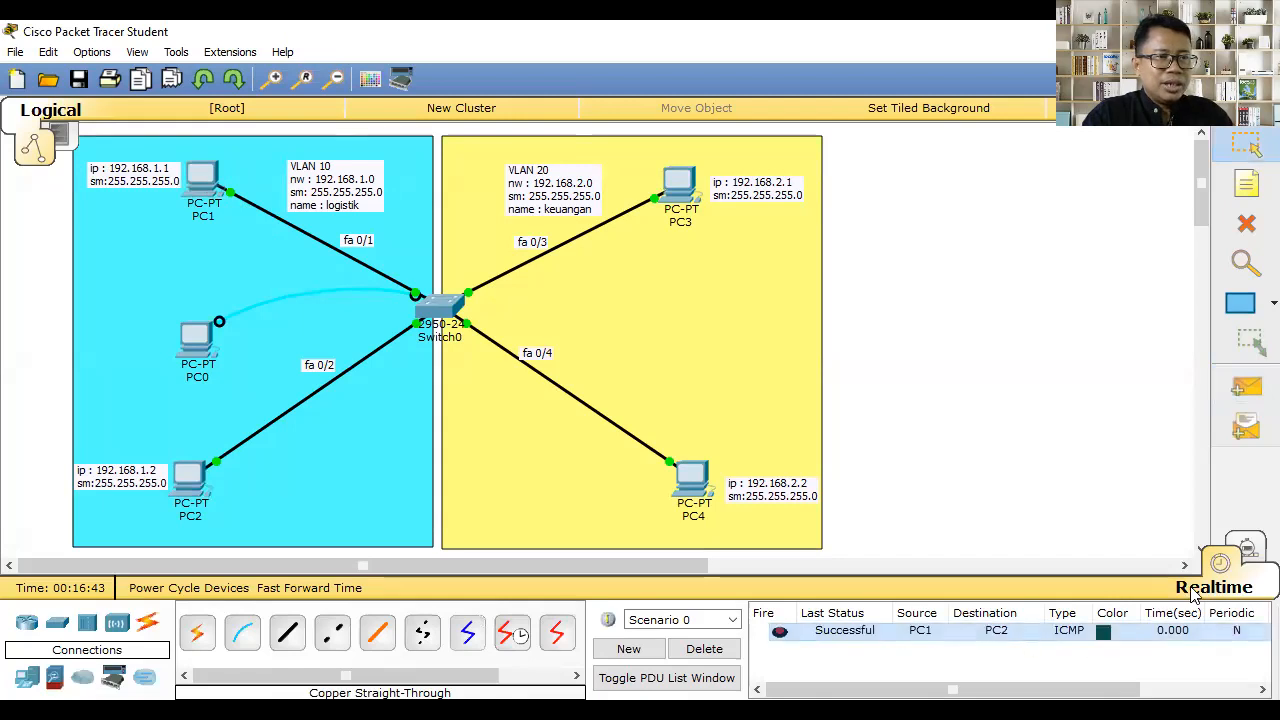
click(1245, 545)
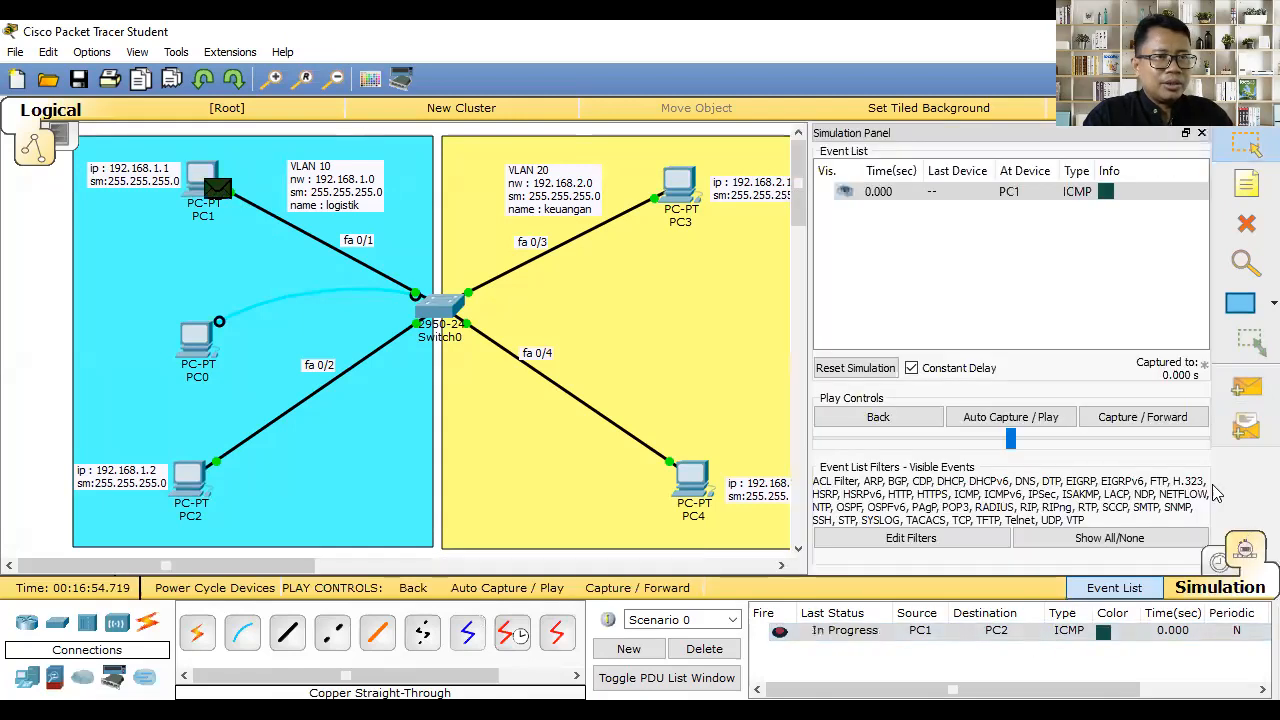
click(1015, 416)
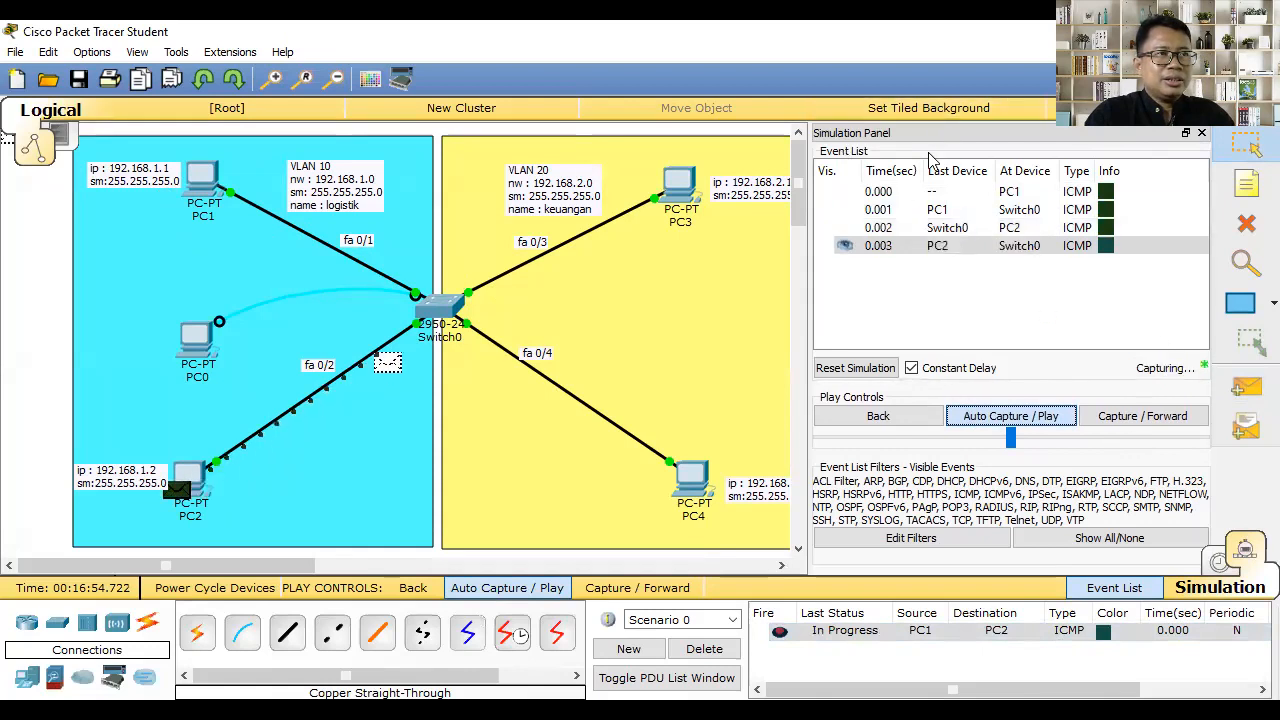
Close the simulation panel and return the network to Realtime mode.
drag(929, 160, 914, 197)
click(1075, 199)
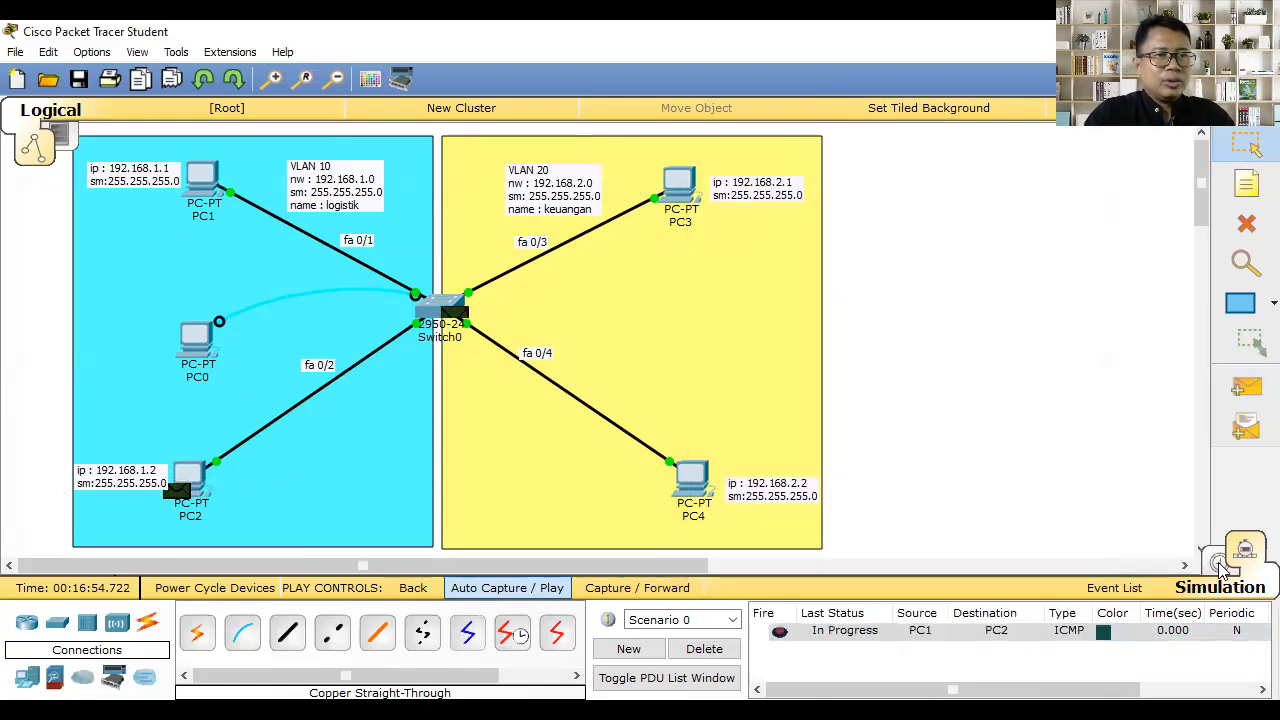
click(1218, 566)
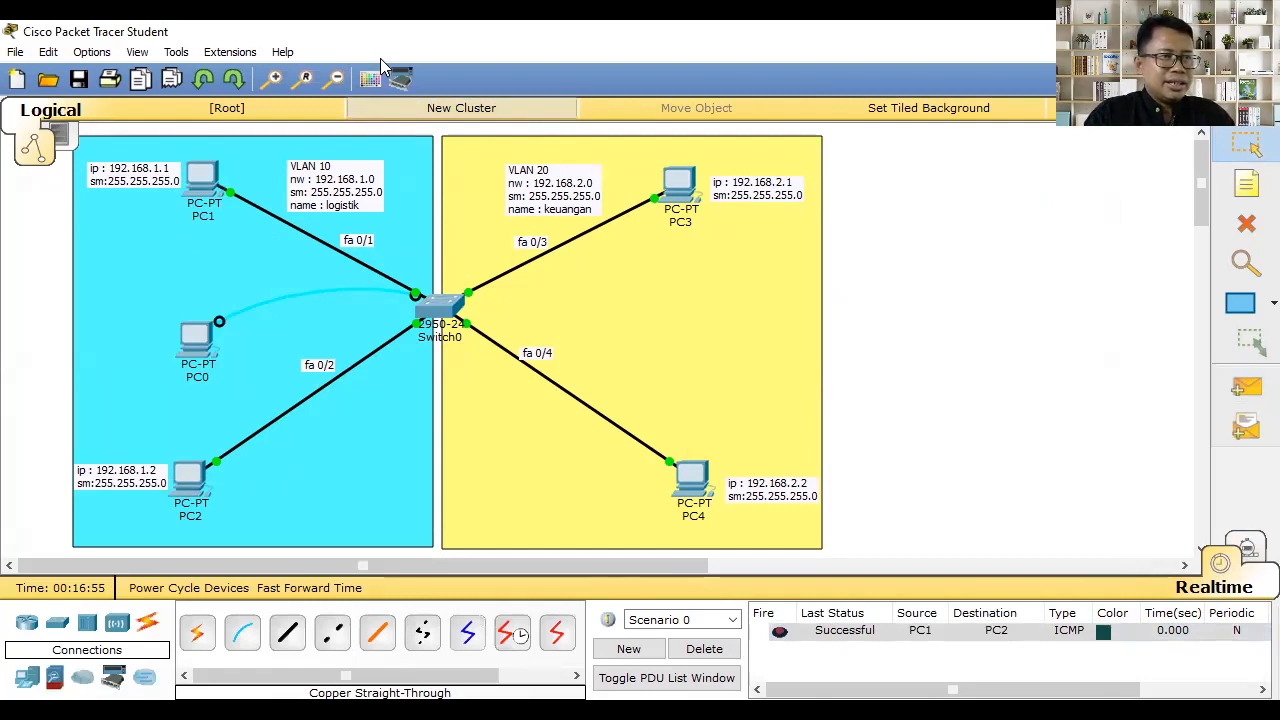
Return to PC1's command prompt and ping PC3 at 192.168.2.1 to test connectivity to VLAN 20.
key(alt+Tab)
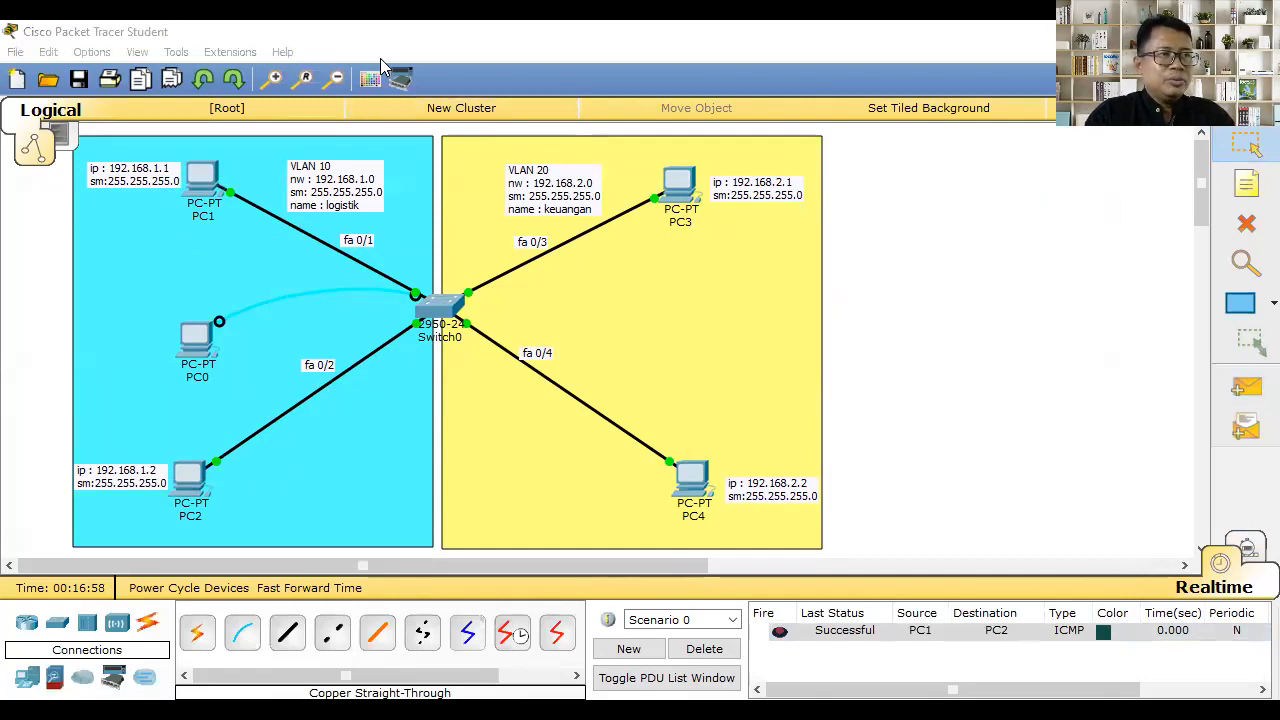
click(374, 640)
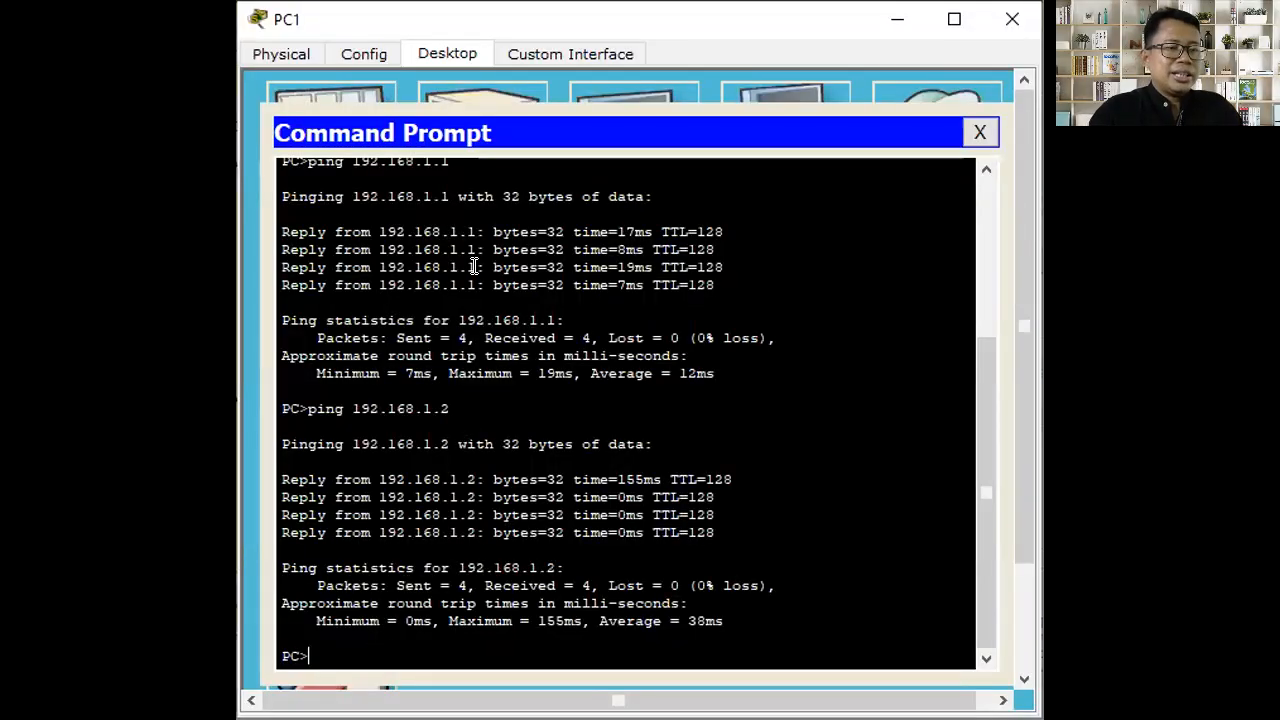
text(ping )
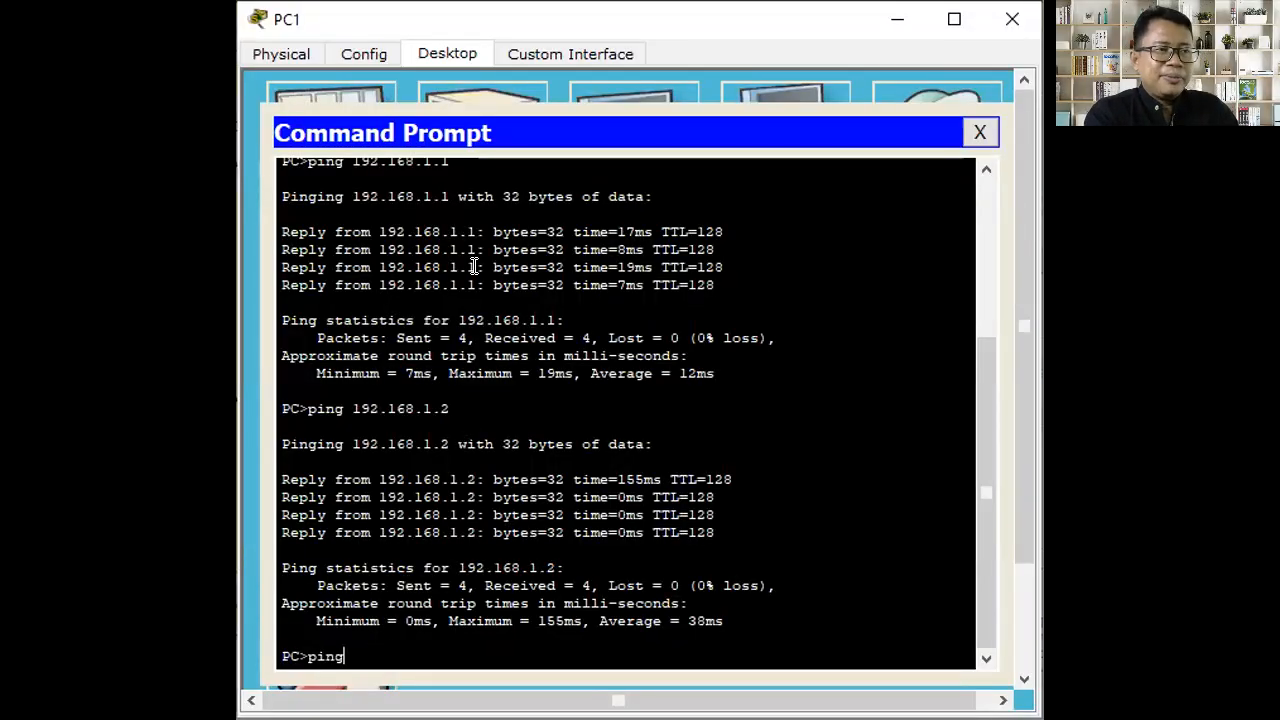
text(192.168)
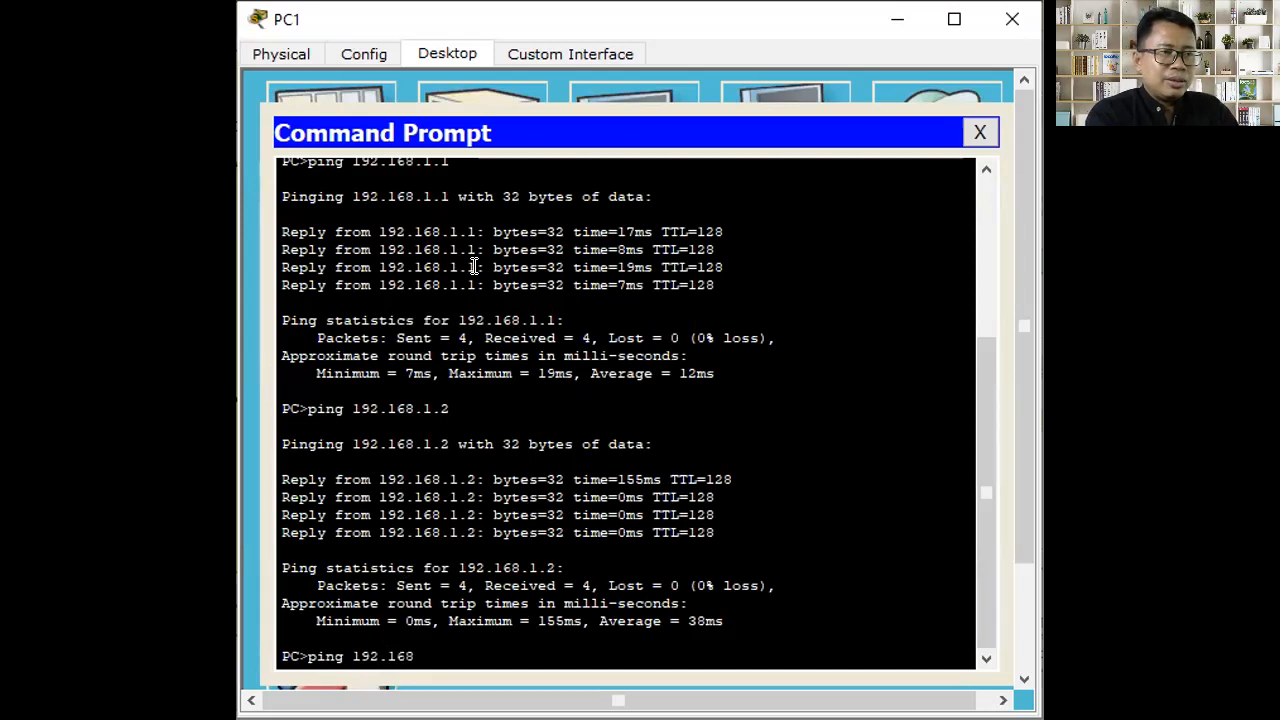
text(.2.1)
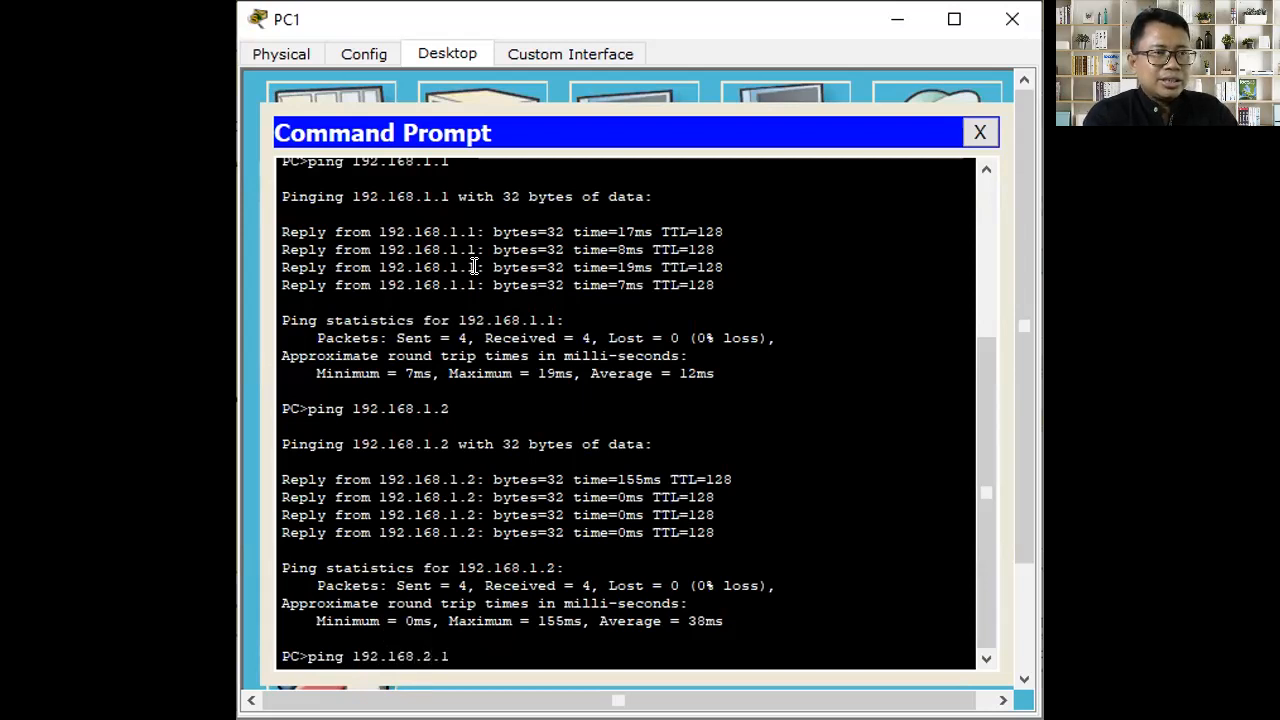
key(Return)
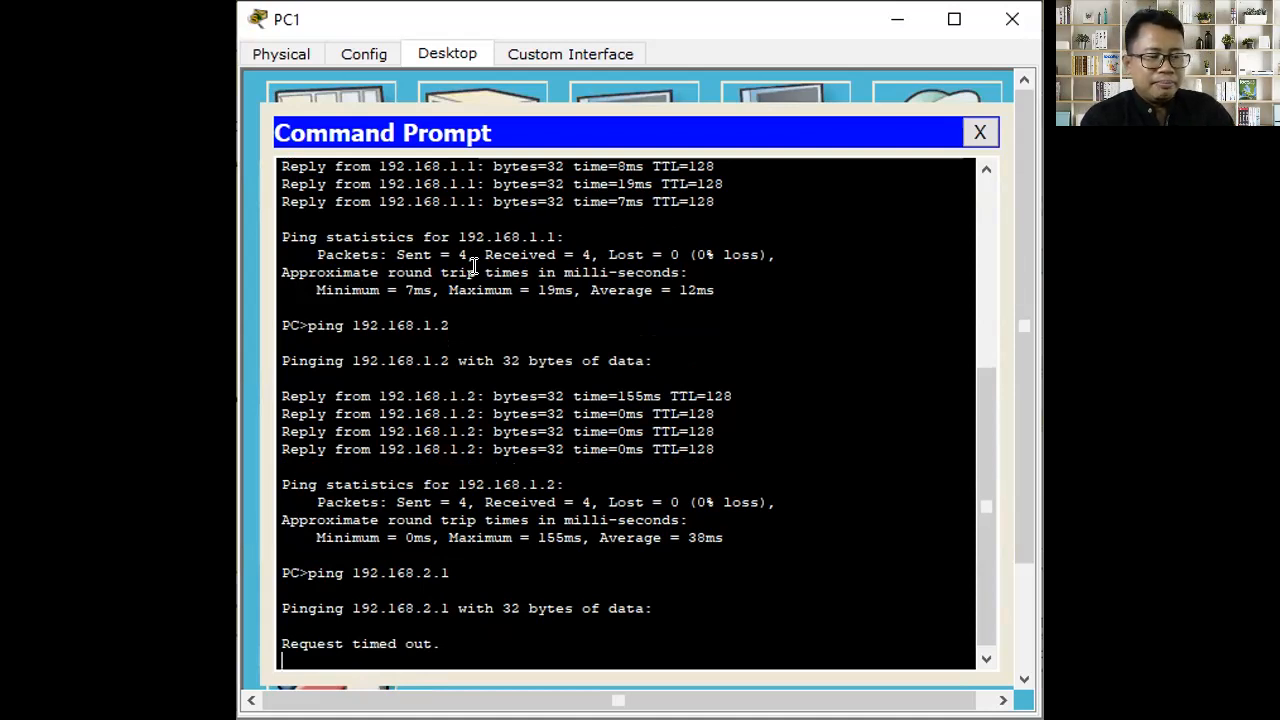
Interrupt the running ping and ping 192.168.2.4 from PC1 instead.
key(ctrl+c)
key(Up)
key(BackSpace)
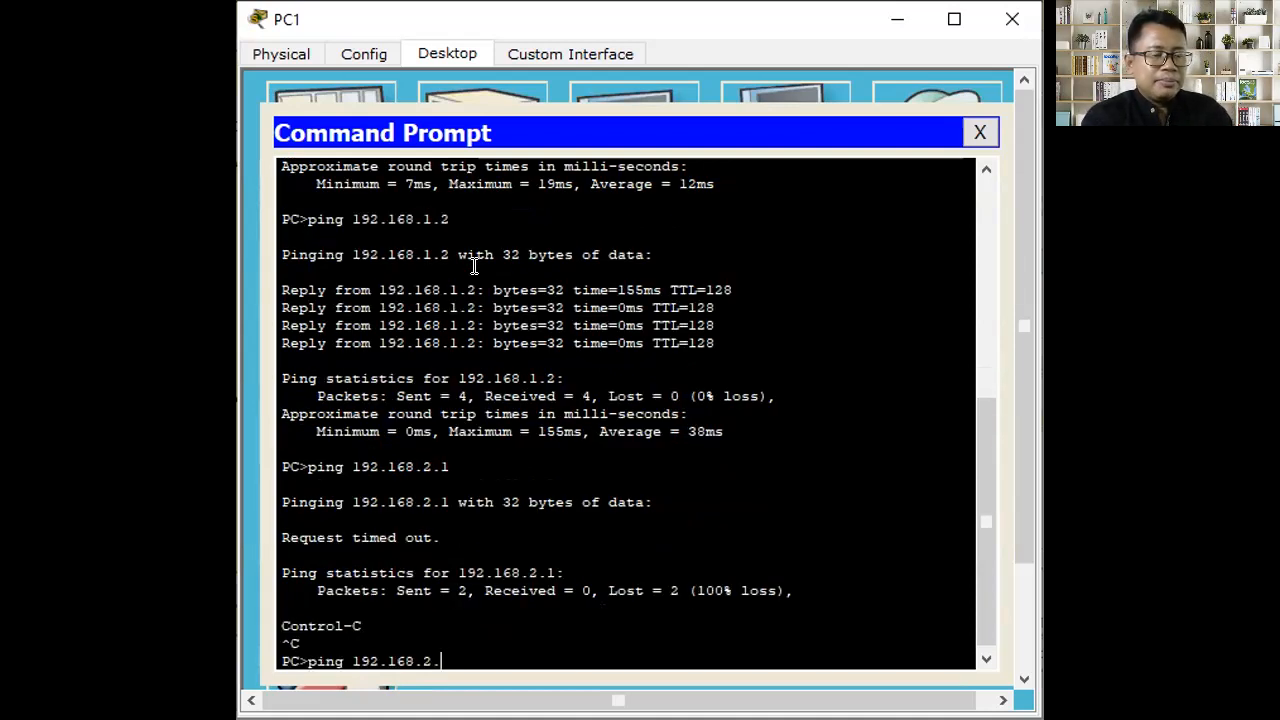
text(4)
key(Return)
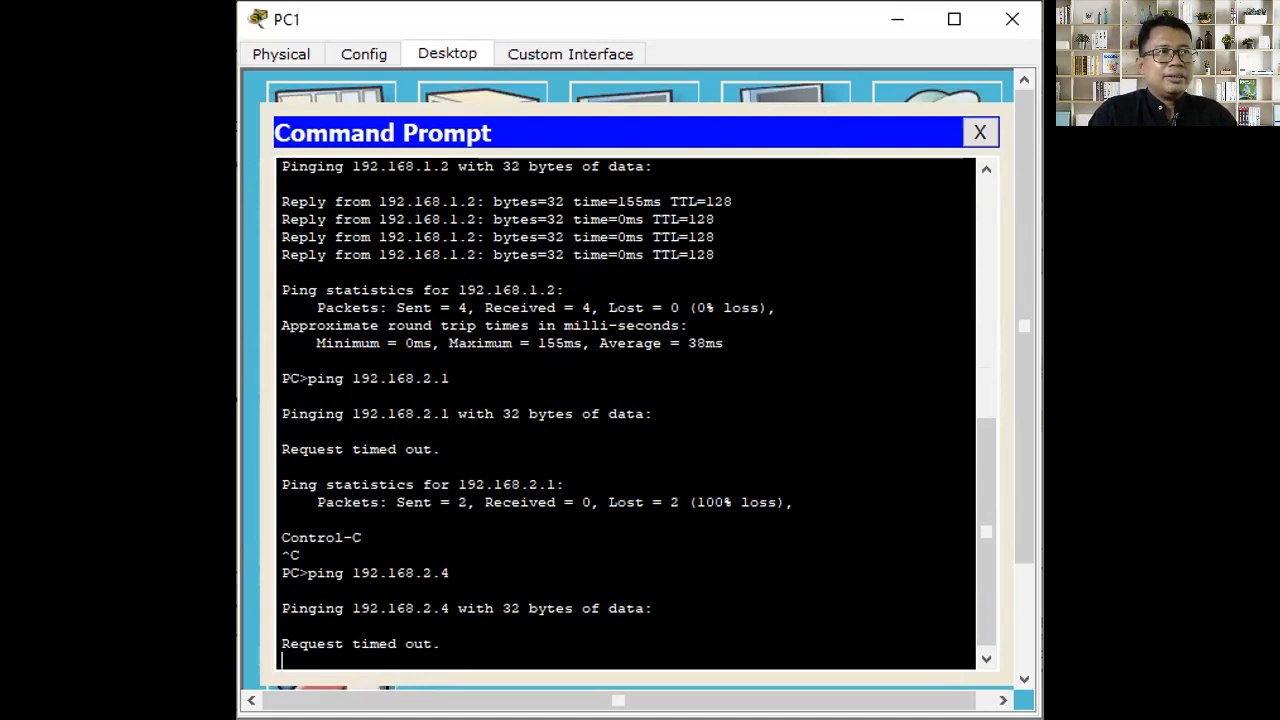
Delete the current PDU scenario in the topology and send a simple PDU from PC1 to PC4.
key(alt+Tab)
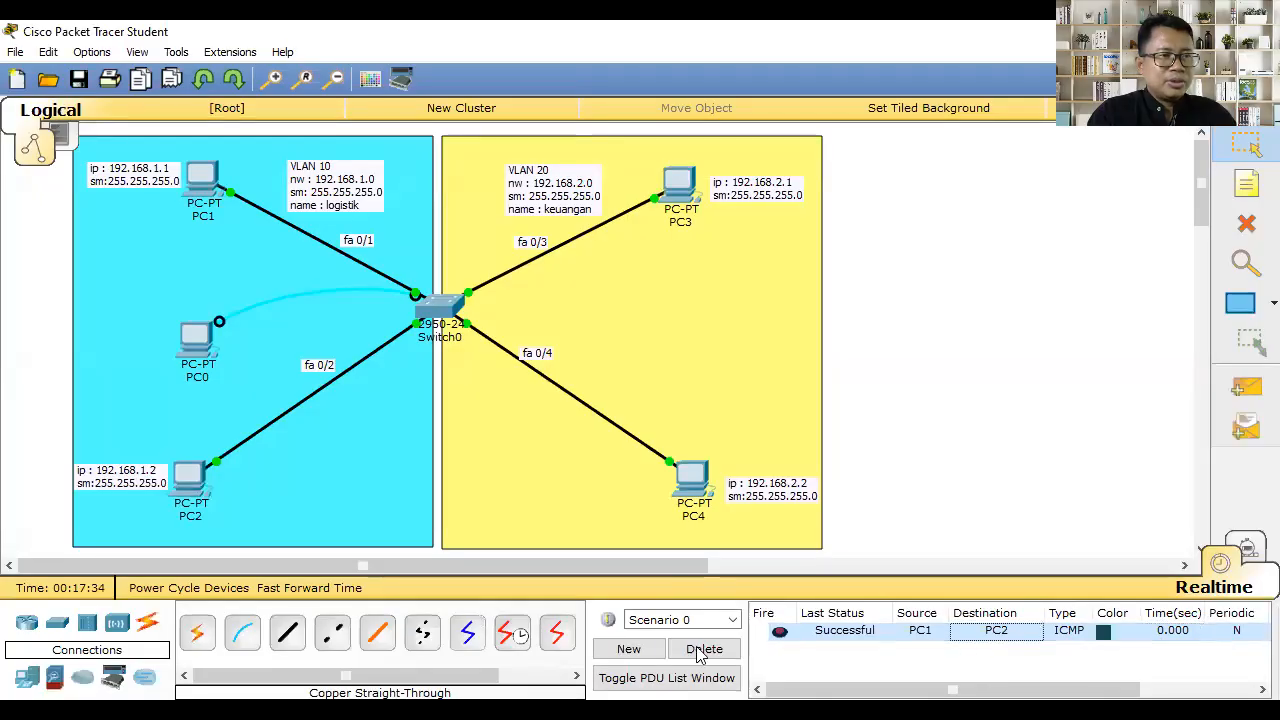
click(704, 648)
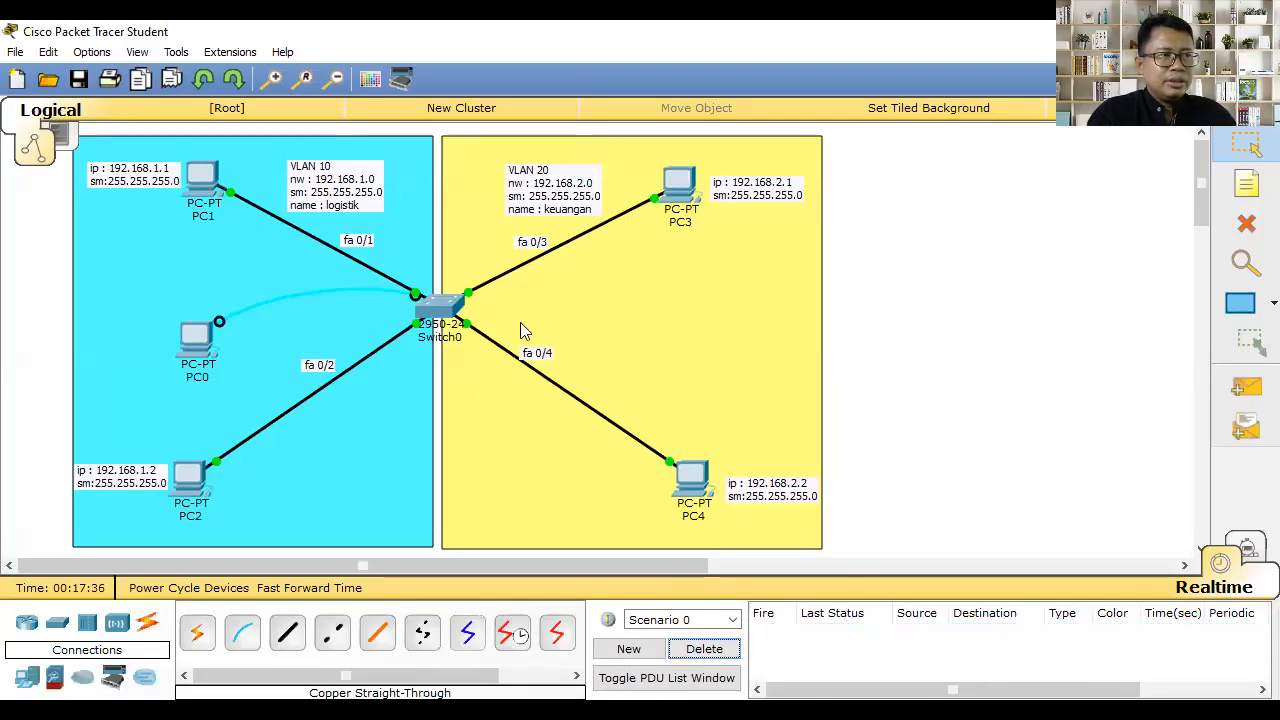
click(1246, 388)
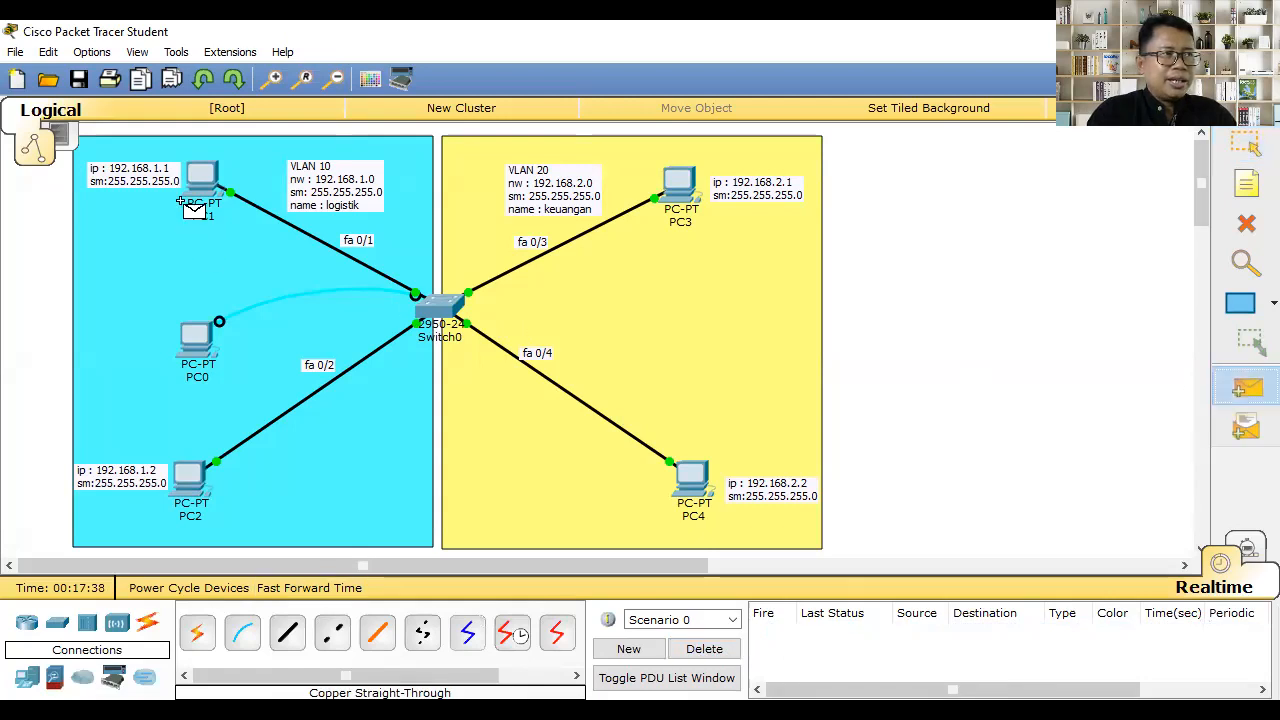
click(201, 172)
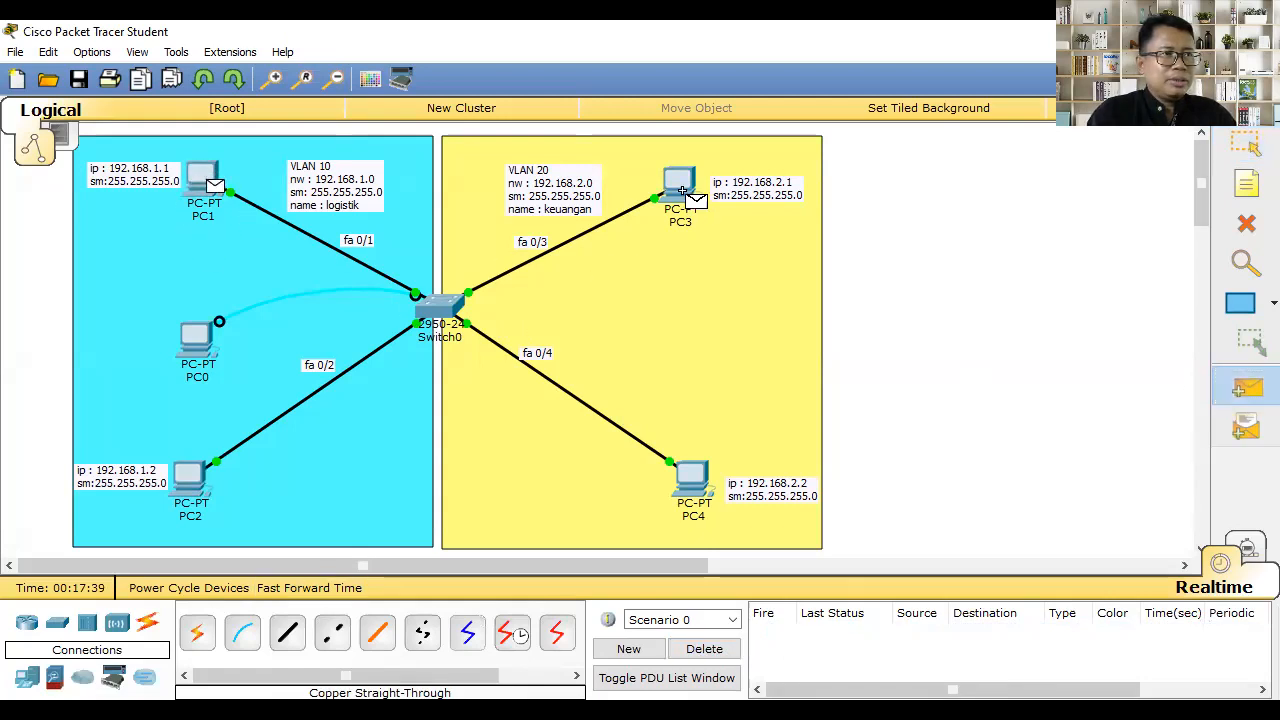
click(690, 478)
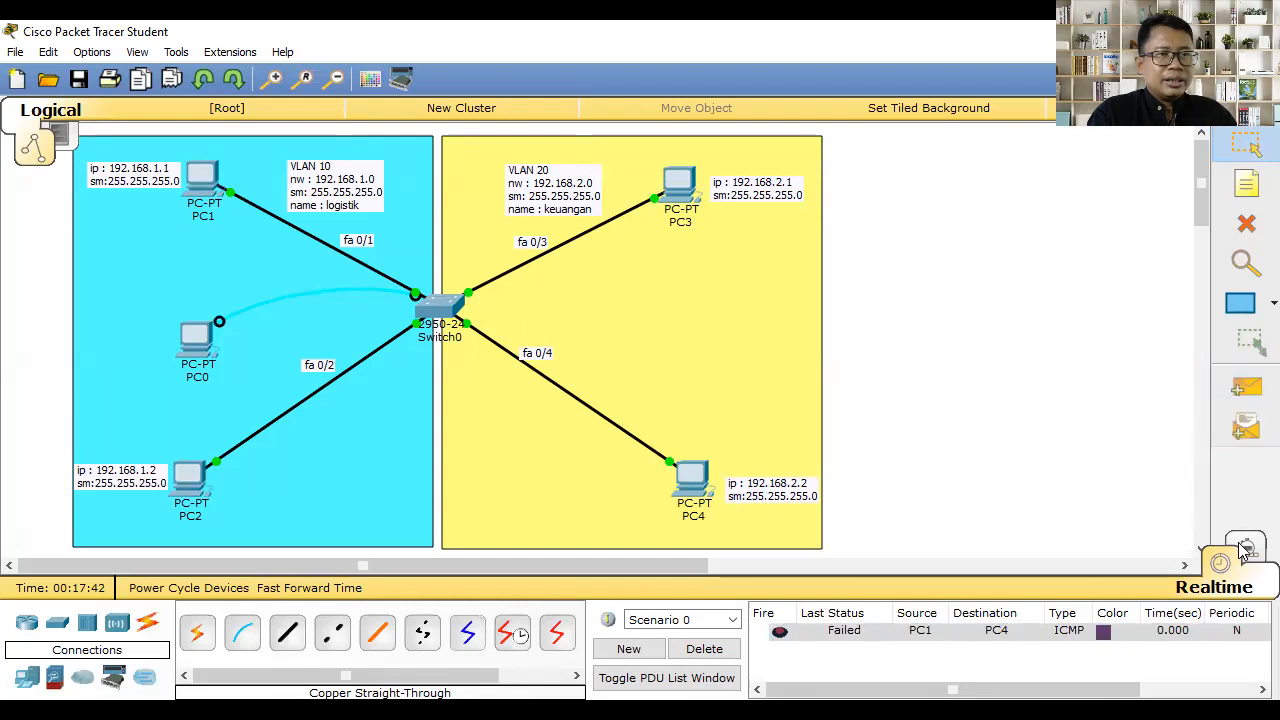
Switch to simulation mode and start Auto Capture / Play for the packet from PC1 to PC4.
click(1245, 547)
click(916, 486)
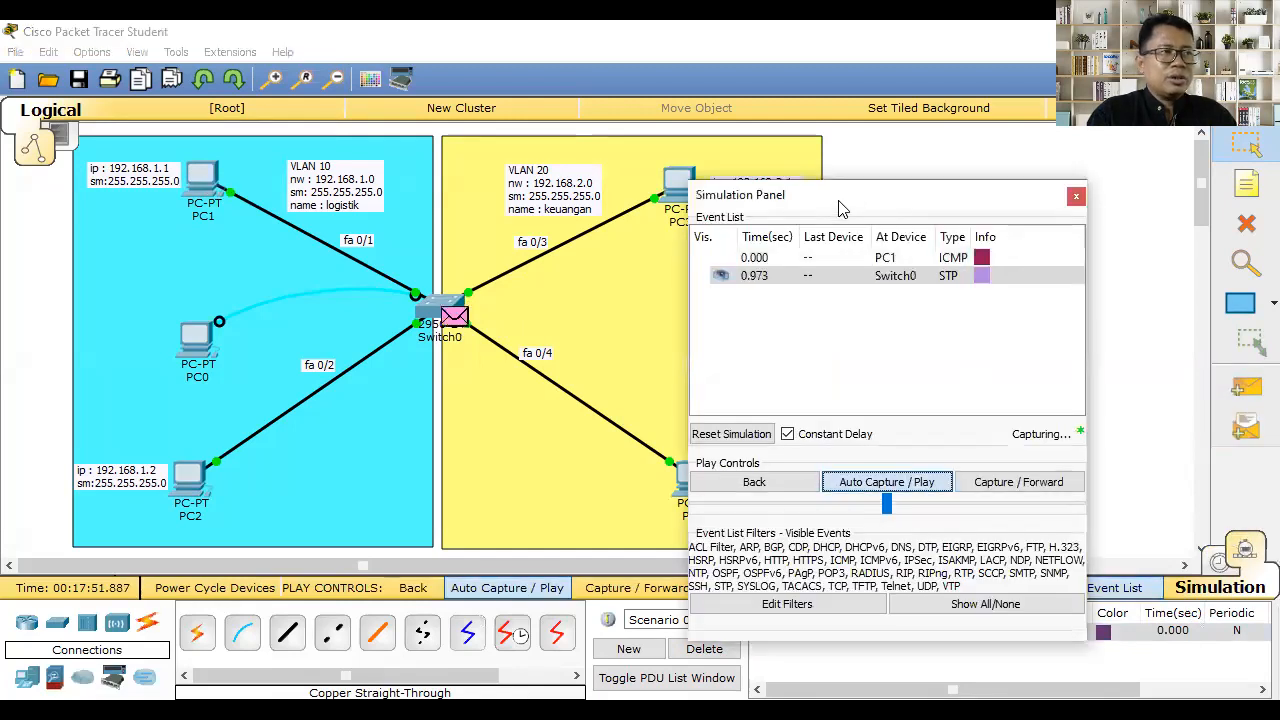
Move the Simulation Panel clear of VLAN 20 and run the capture of the PC1-to-PC4 packet to watch its events.
drag(847, 203, 1011, 160)
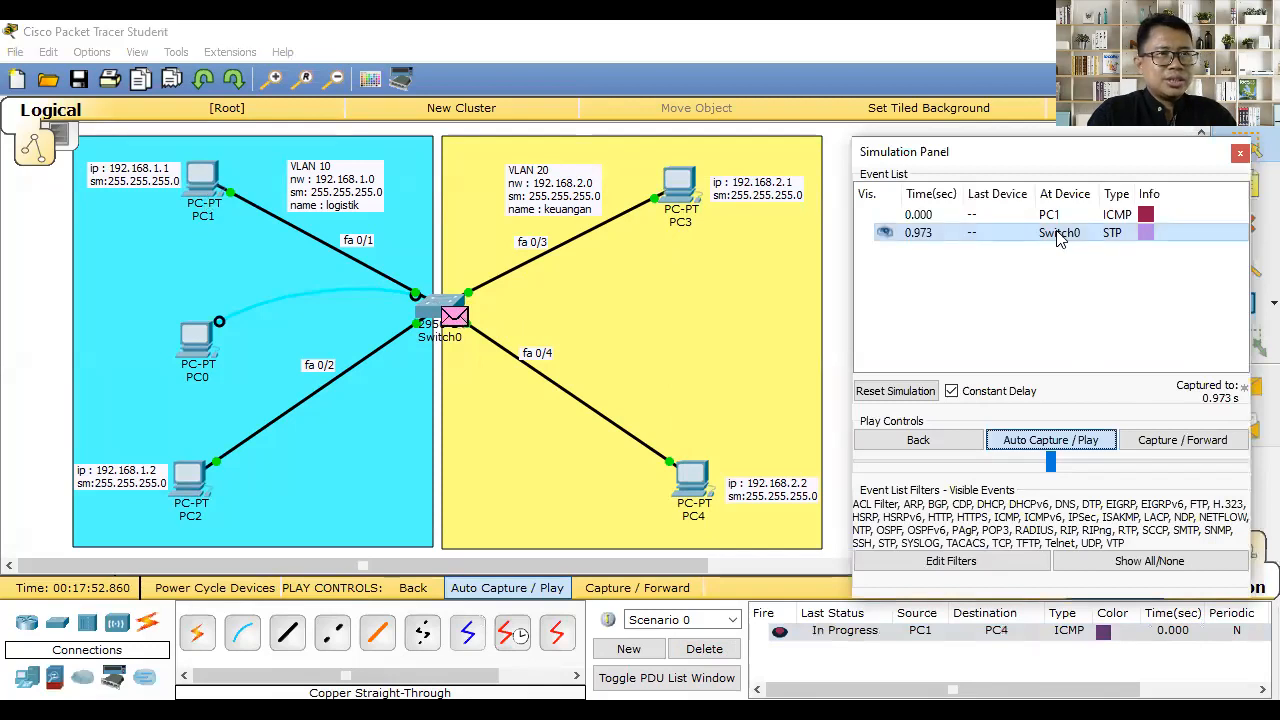
click(1059, 447)
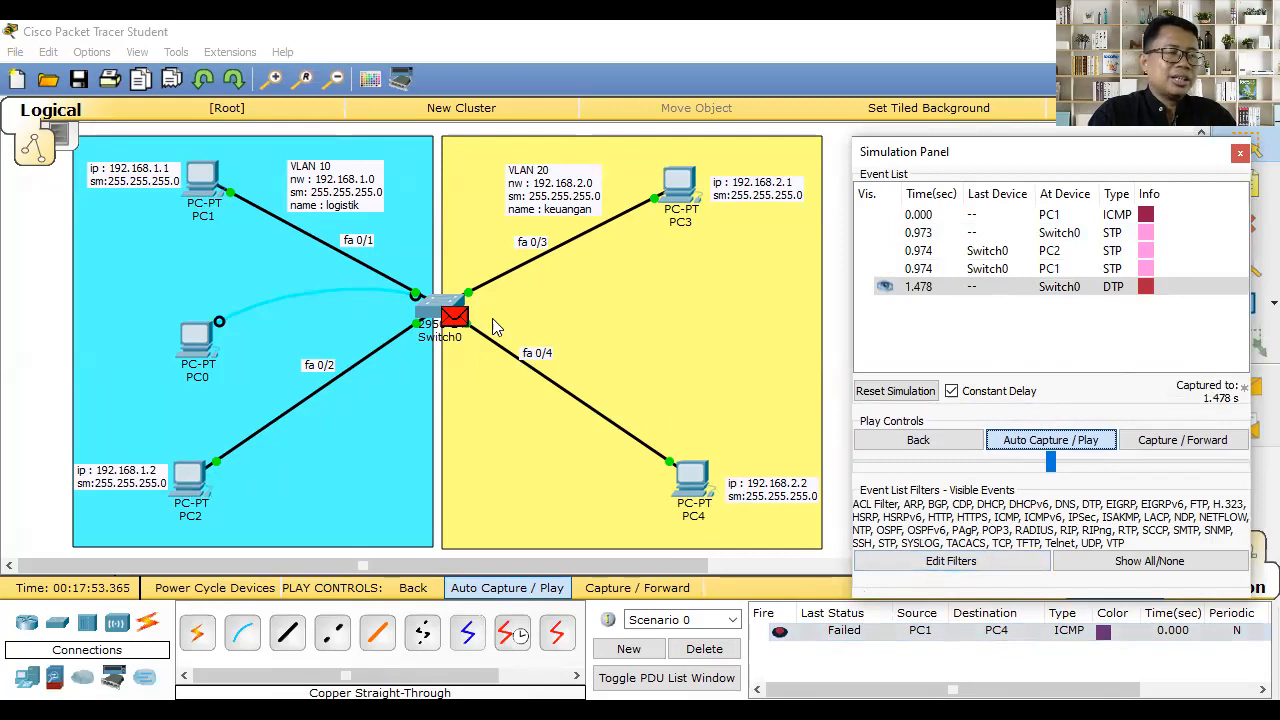
drag(928, 158, 751, 206)
Open PC3's command prompt and run ipconfig to check its IP settings.
click(1059, 212)
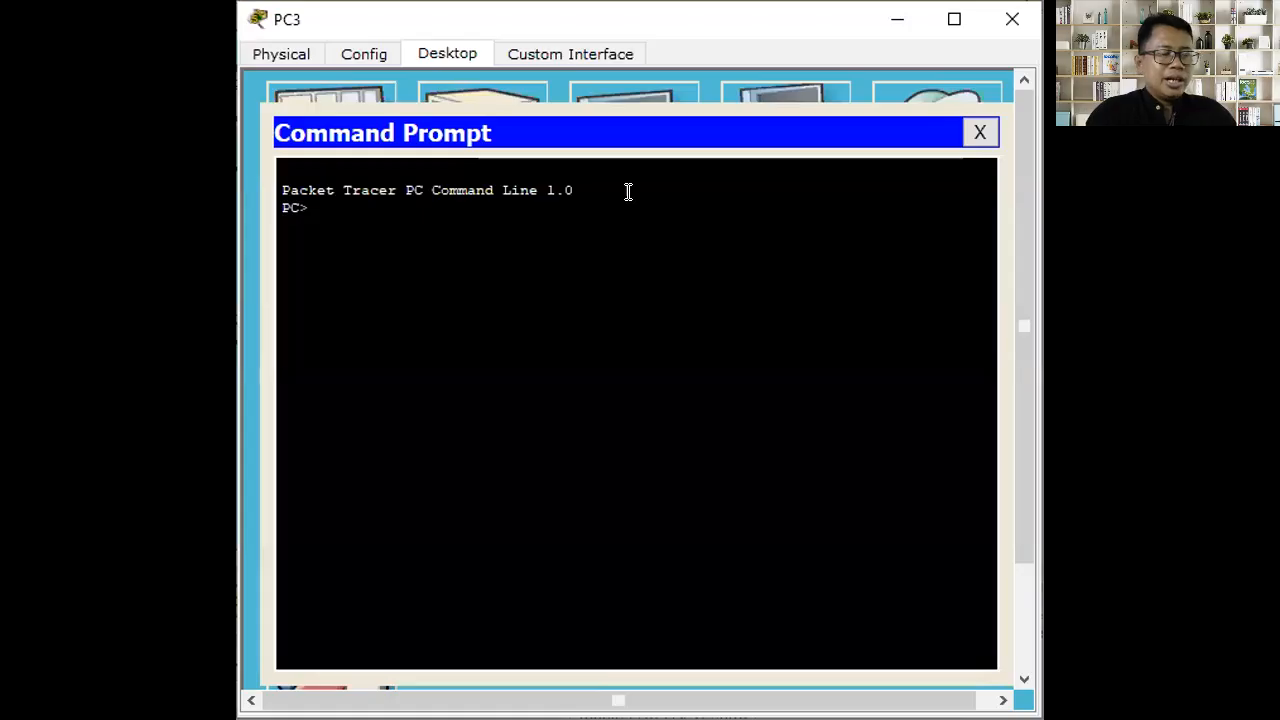
text(ipconfig)
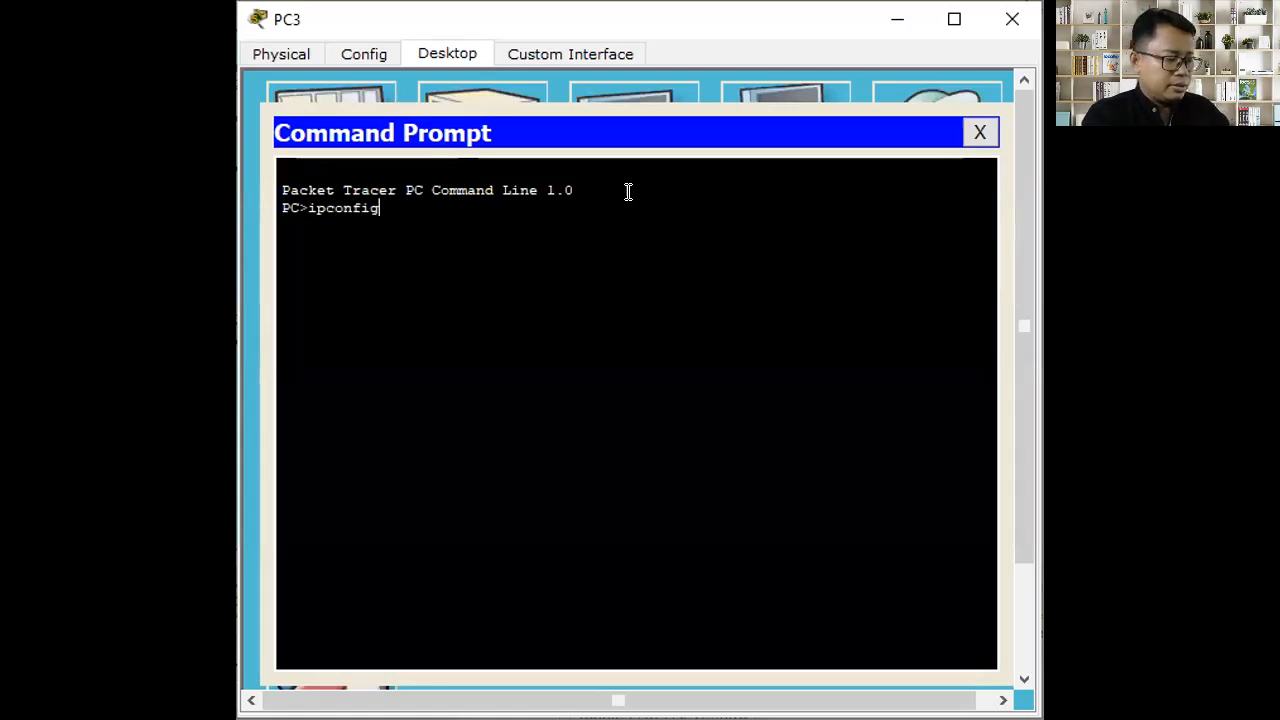
key(Return)
Ping PC3's own address, 192.168.2.1, from its command prompt and interrupt the running ping.
text(ping)
text(192)
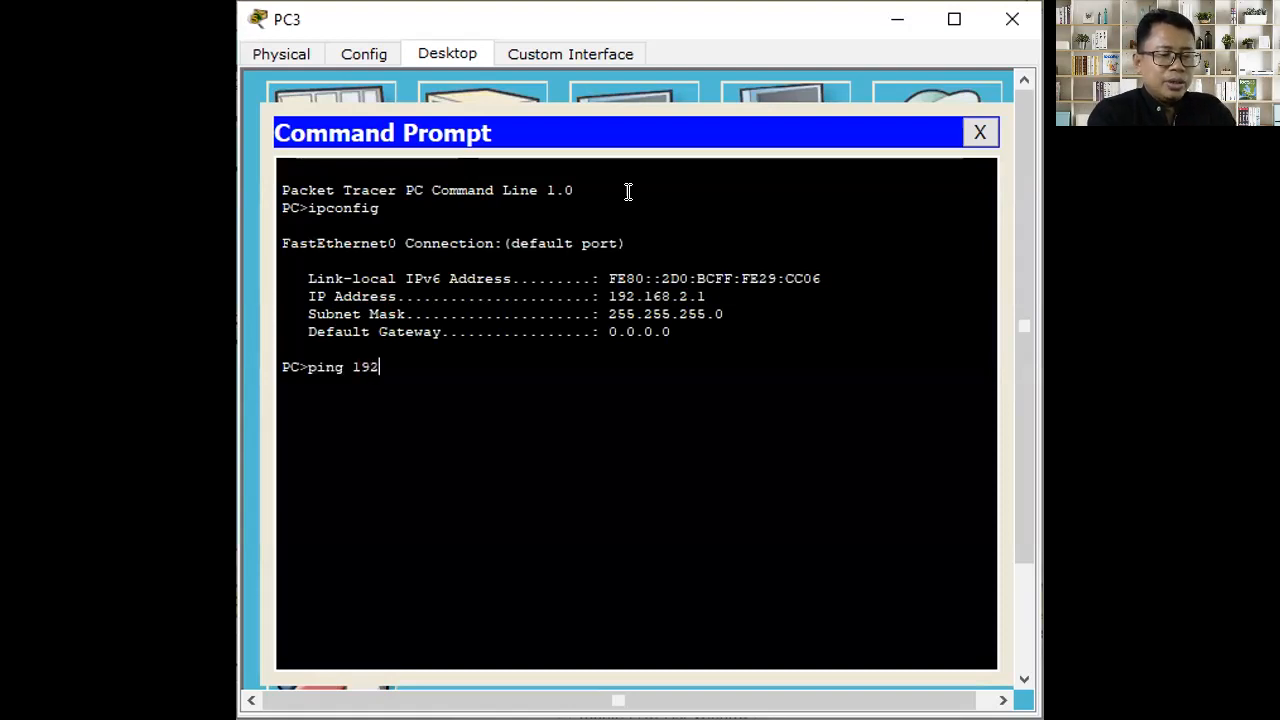
text(.168.2.1)
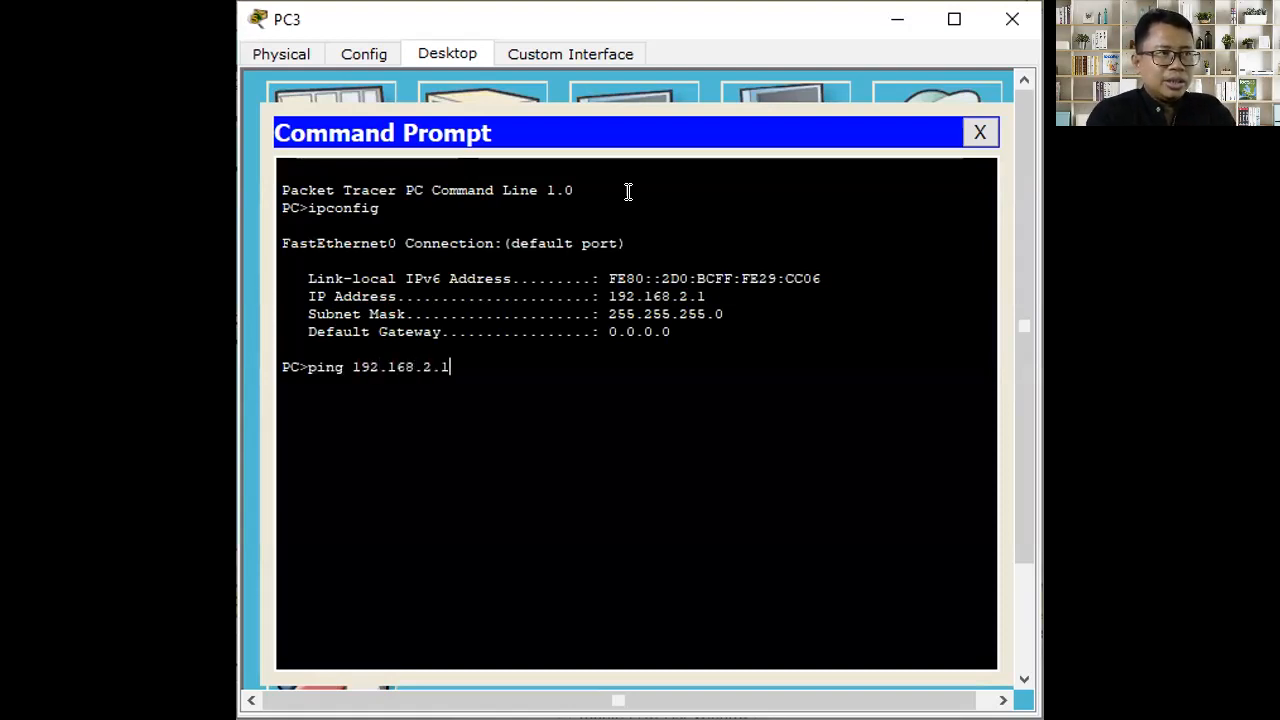
key(Return)
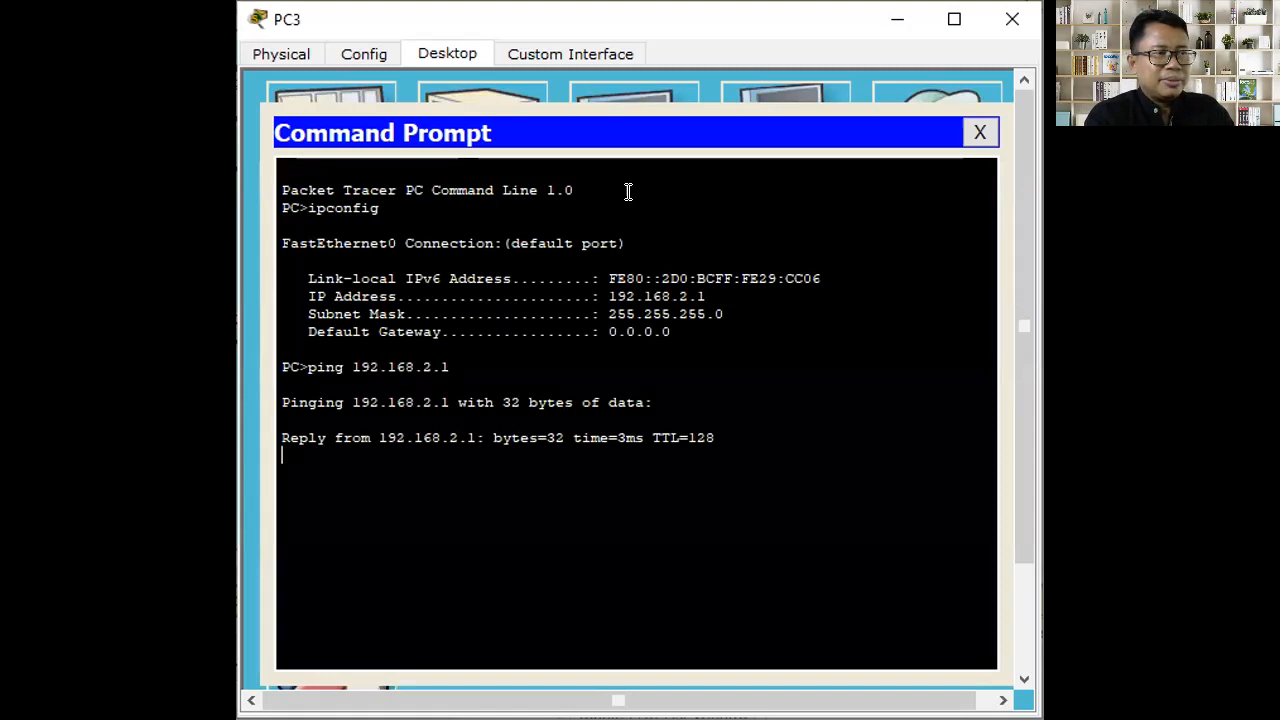
key(ctrl+c)
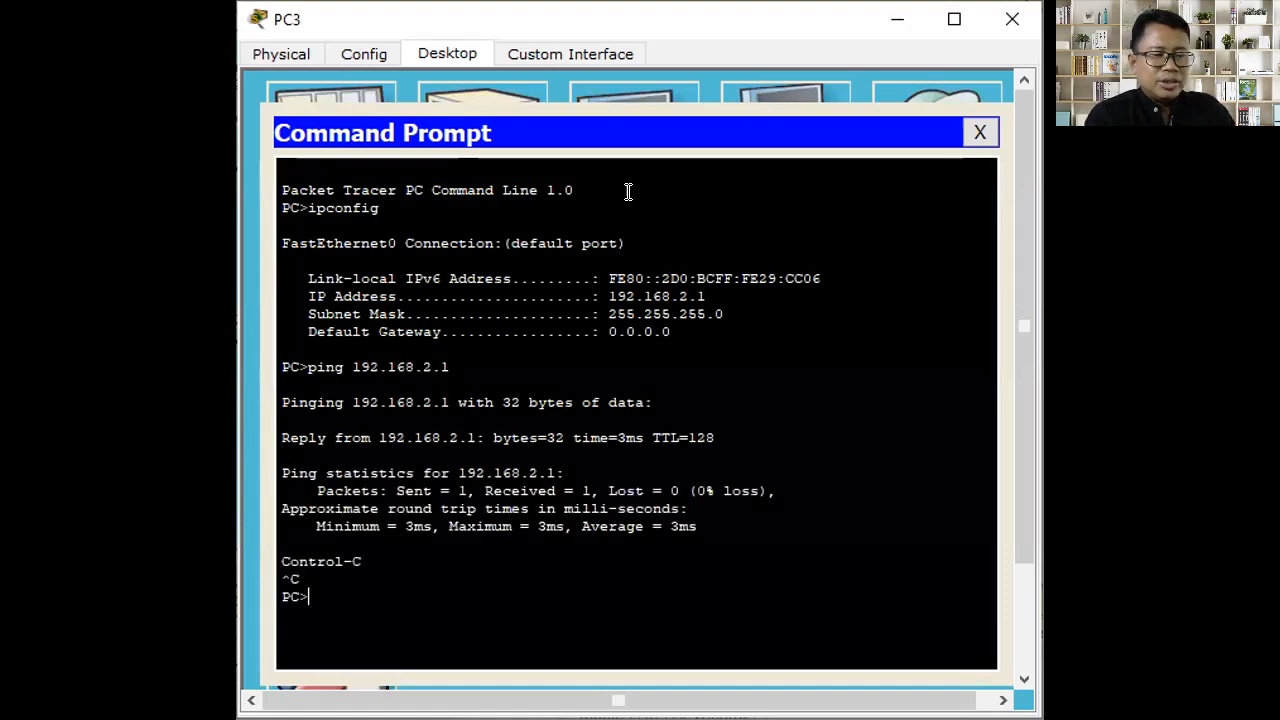
Ping PC4 at 192.168.2.2 from PC3 to test connectivity within VLAN 20.
key(Up)
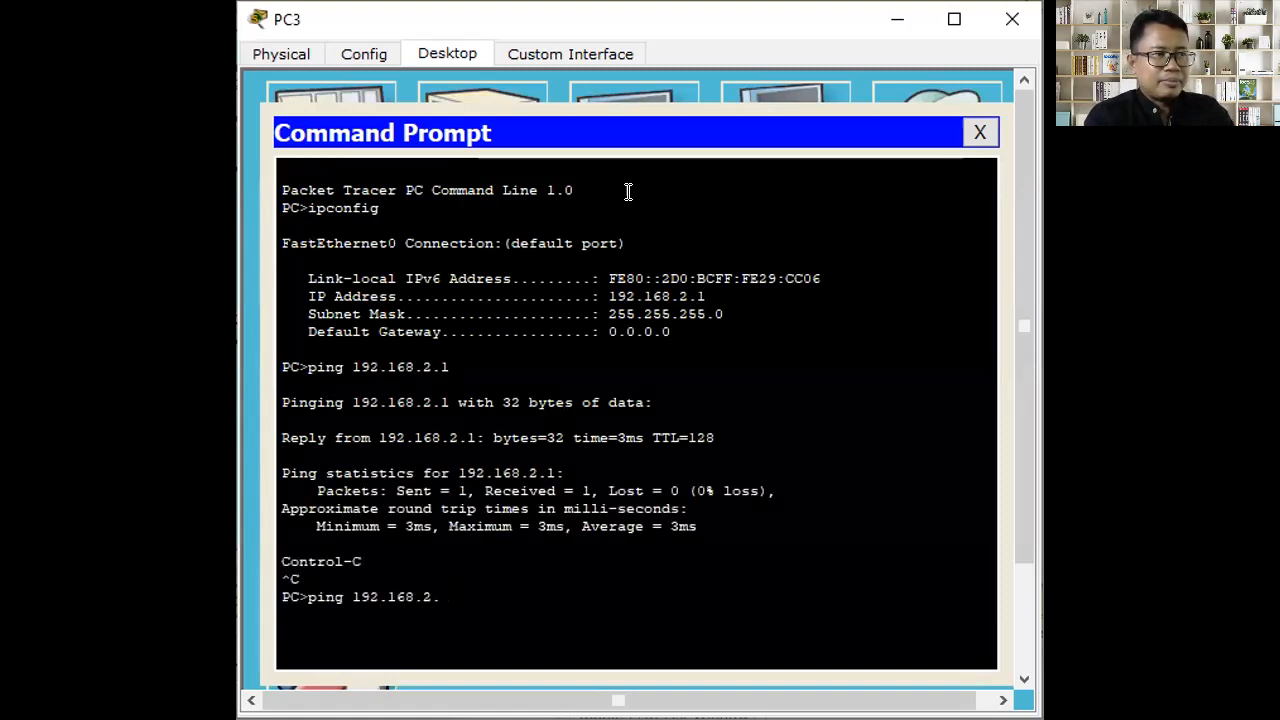
text(2)
key(Return)
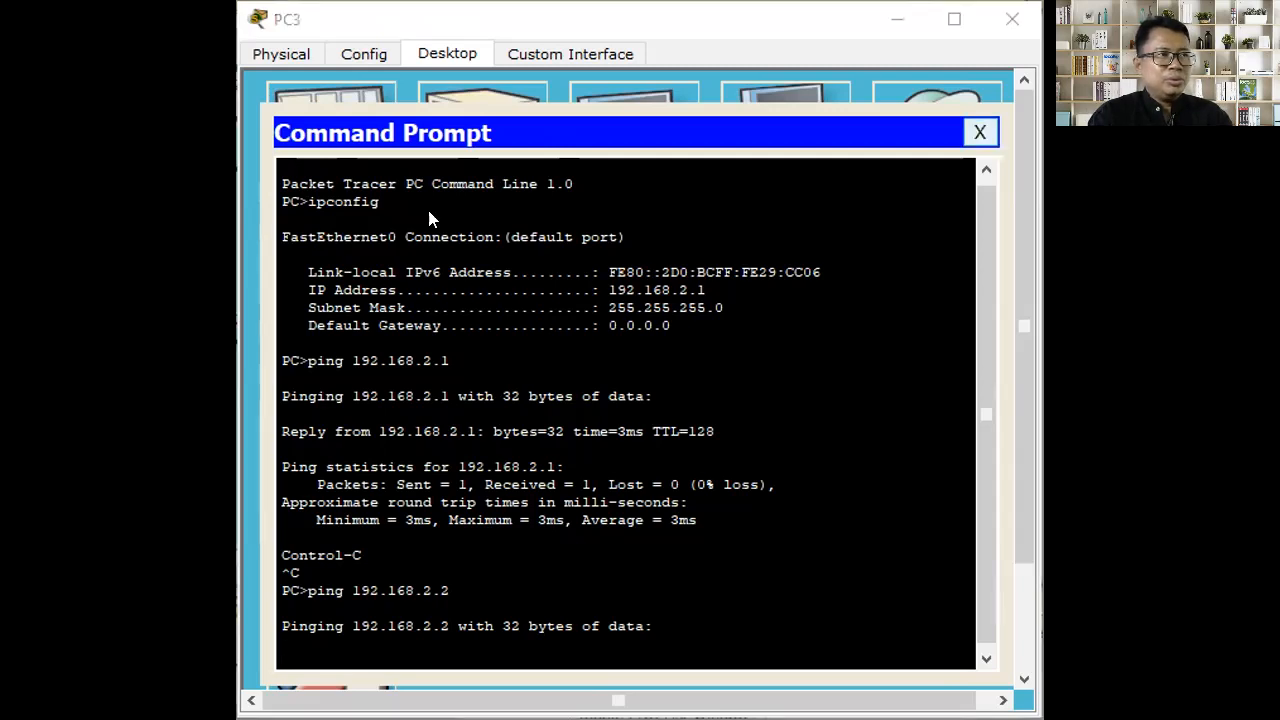
Leave PC3's command prompt and check its static IP configuration.
click(980, 132)
click(333, 188)
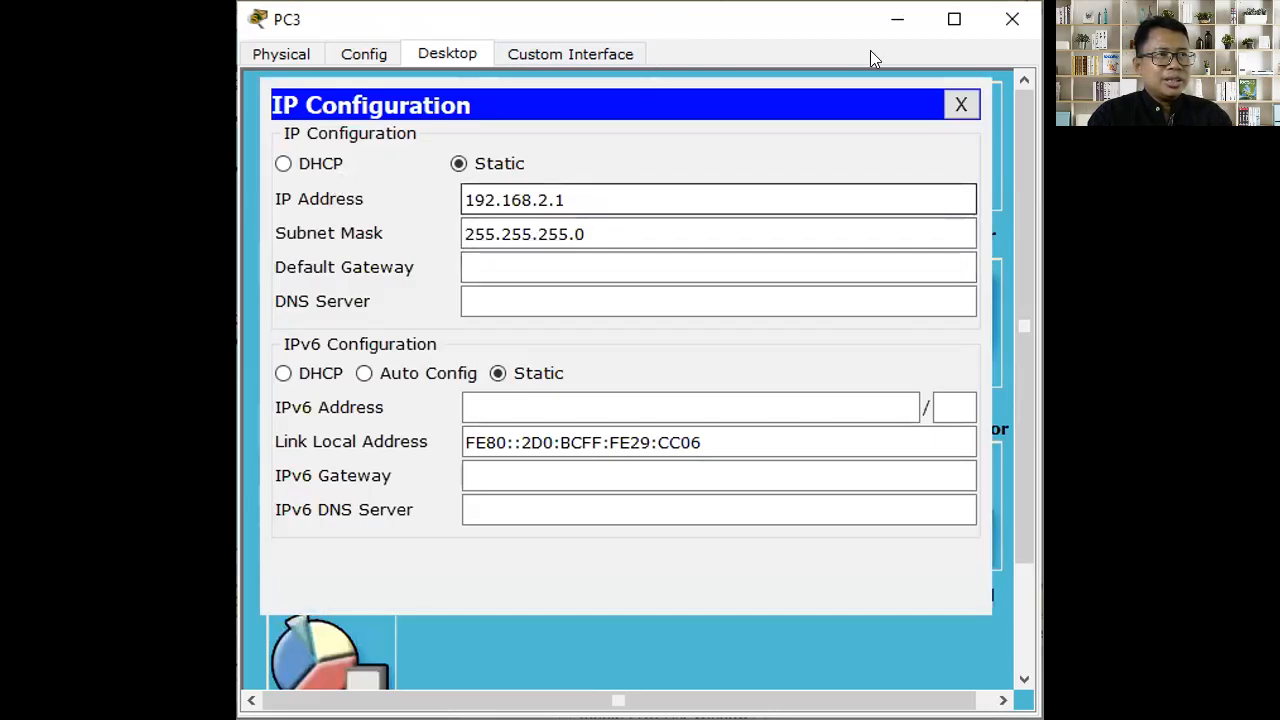
click(961, 104)
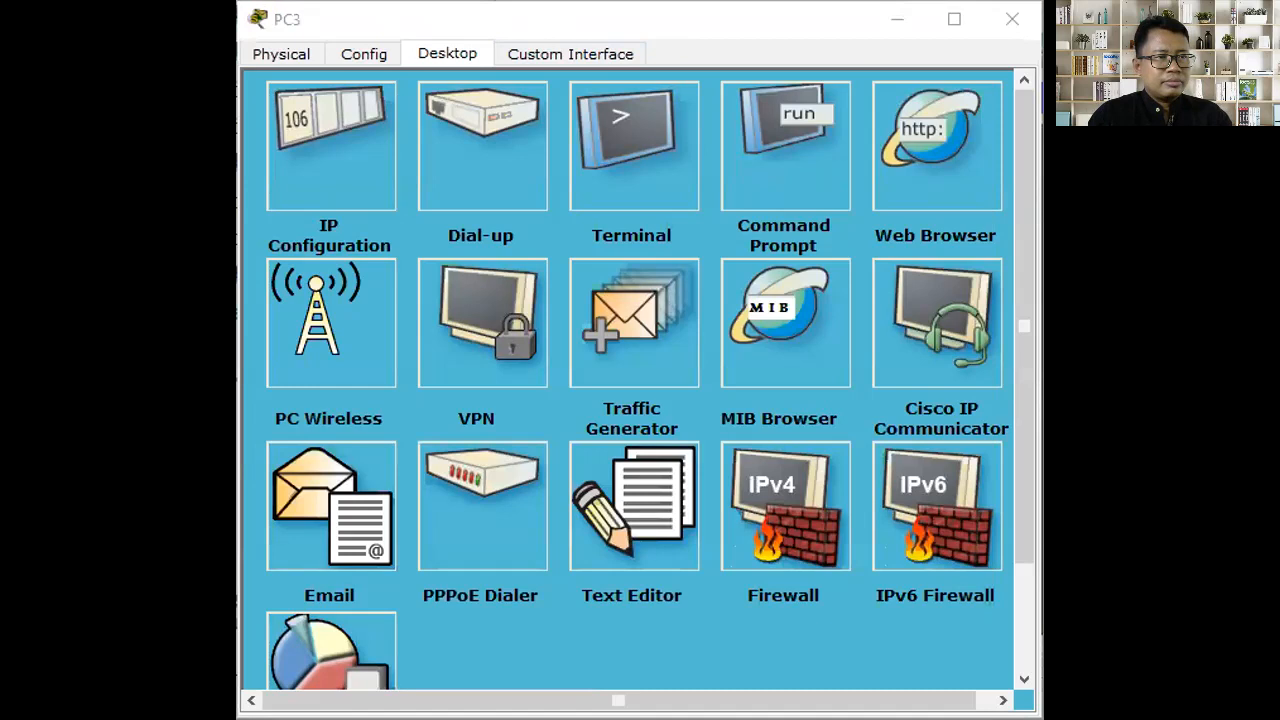
Delete the current PDU scenario in the topology and switch from simulation to realtime mode.
click(700, 649)
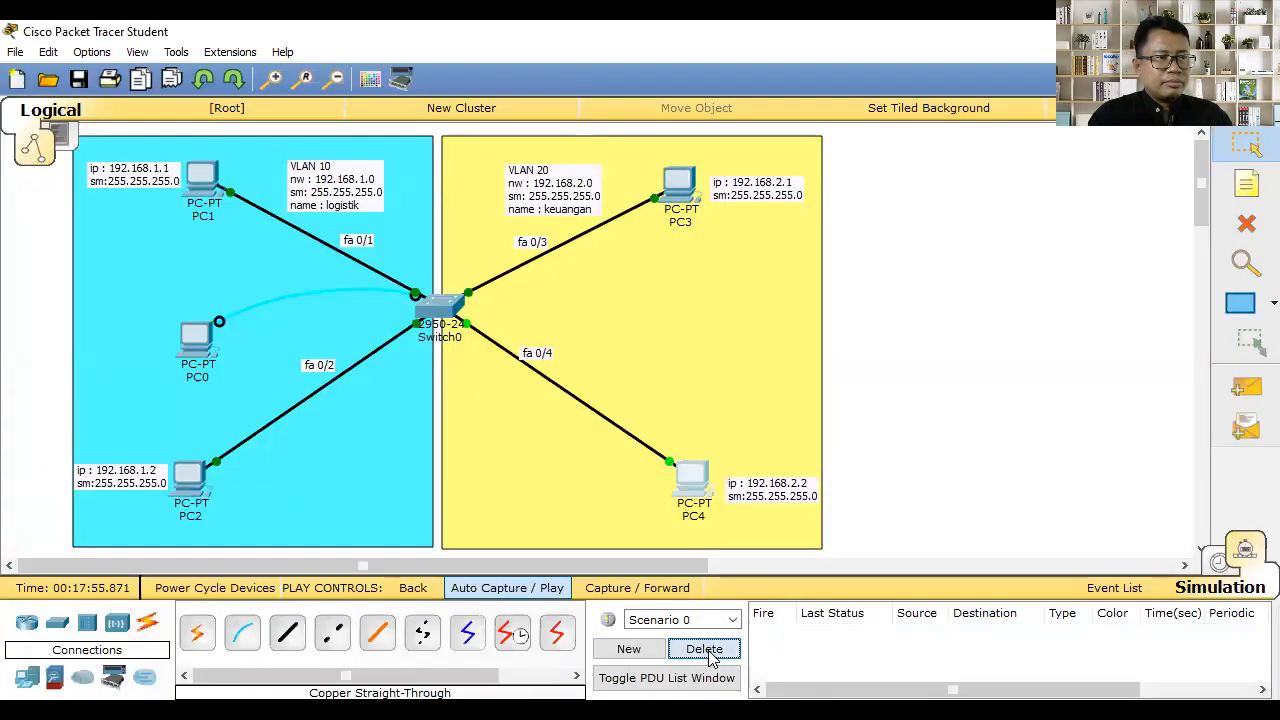
click(1219, 564)
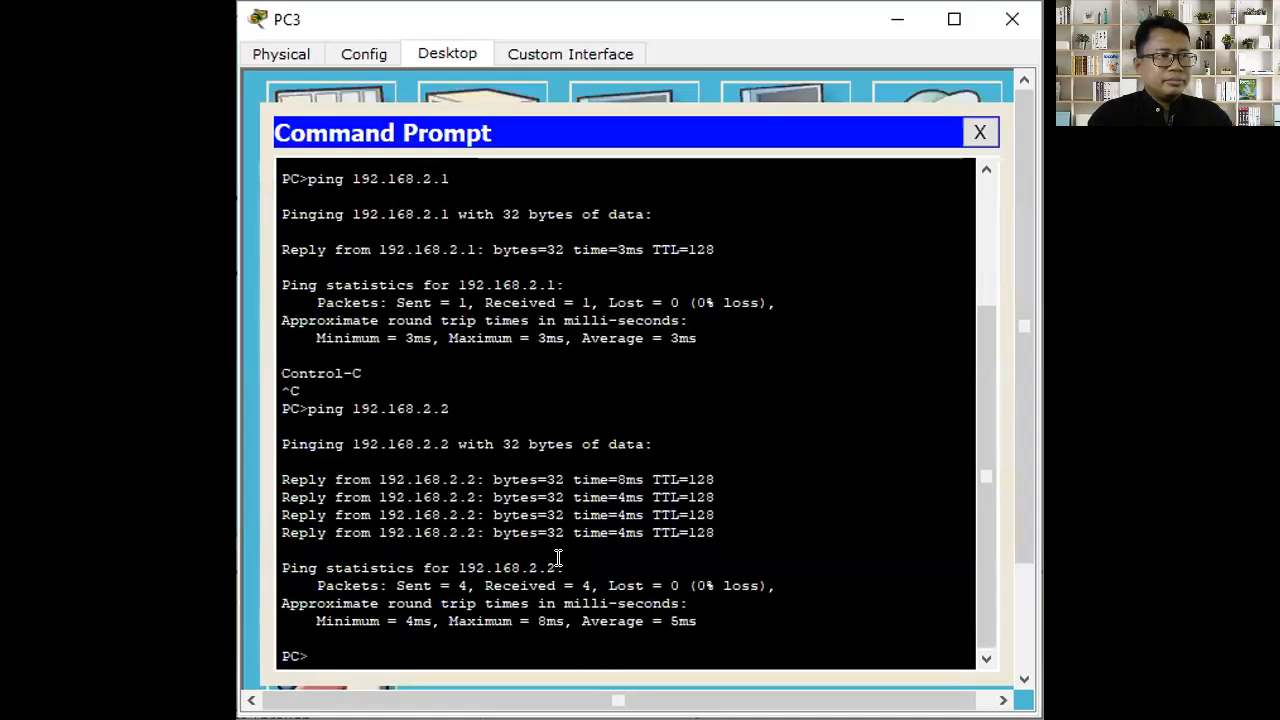
Return to PC3's command prompt and repeat the ping to 192.168.2.1 in realtime mode.
key(Up)
key(Up)
key(Return)
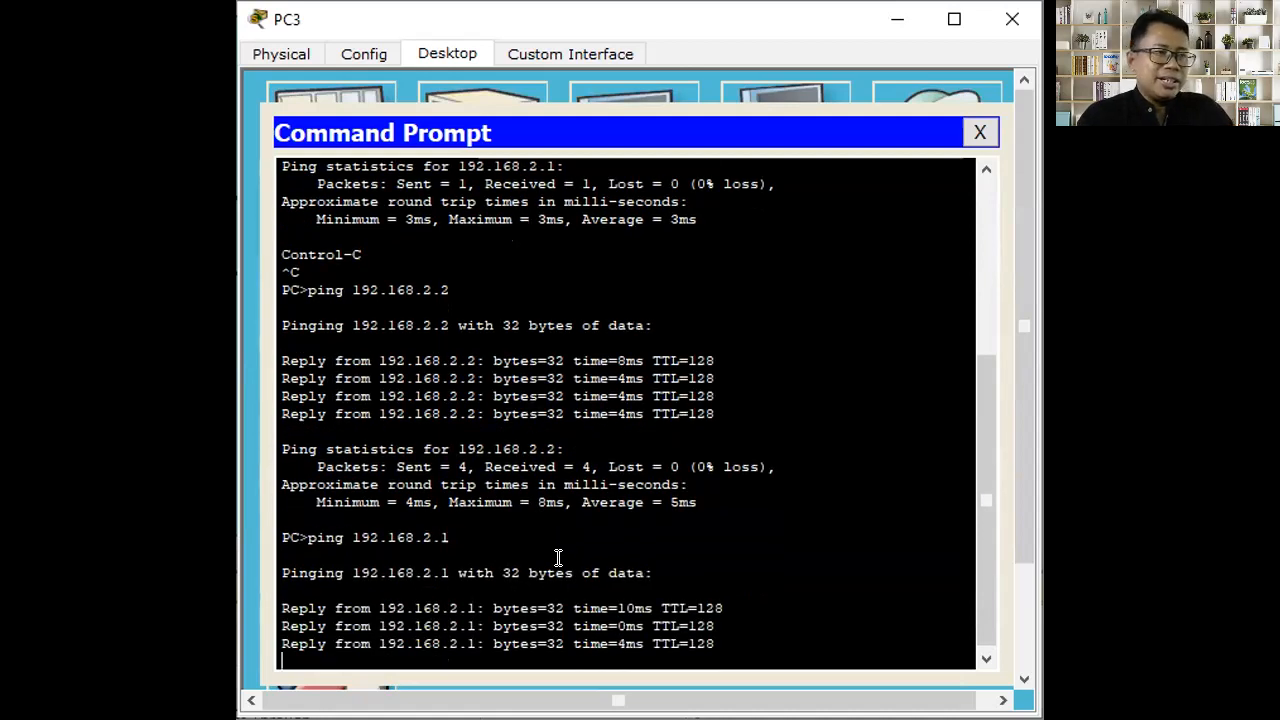
Repeat the ping from PC3 to PC4 at 192.168.2.2 in realtime mode.
text(p)
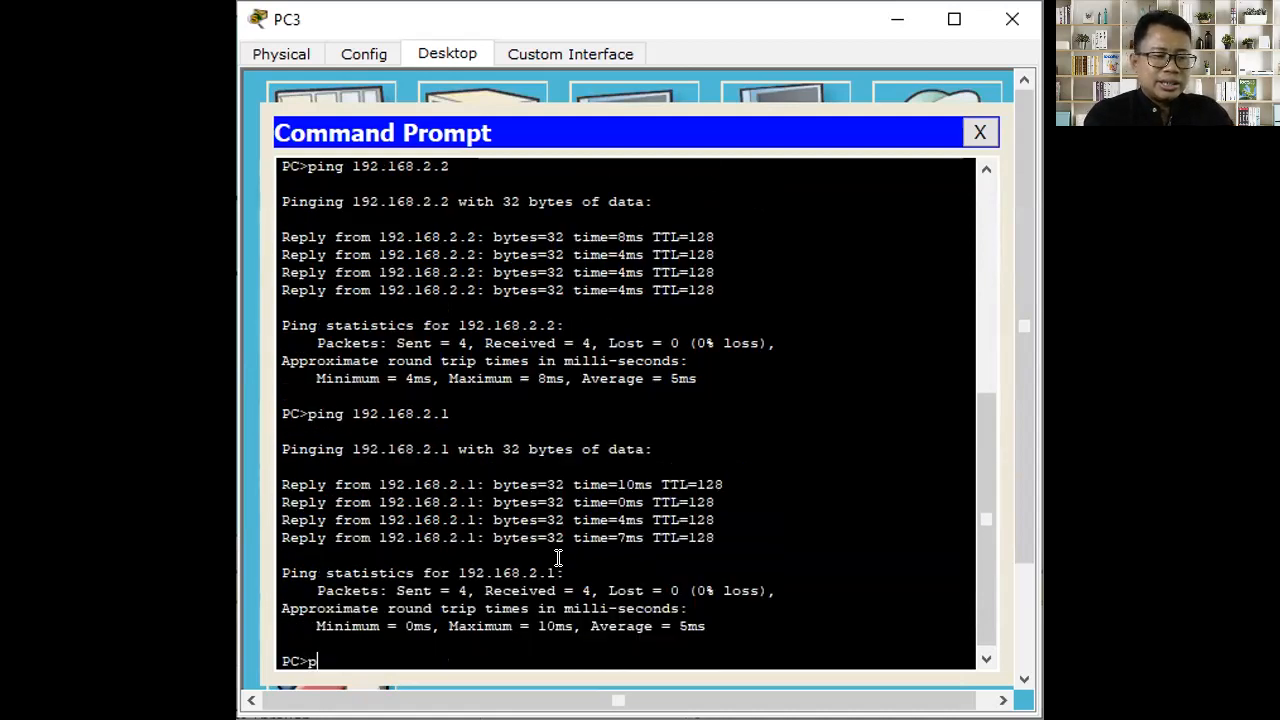
text(ing 192.168)
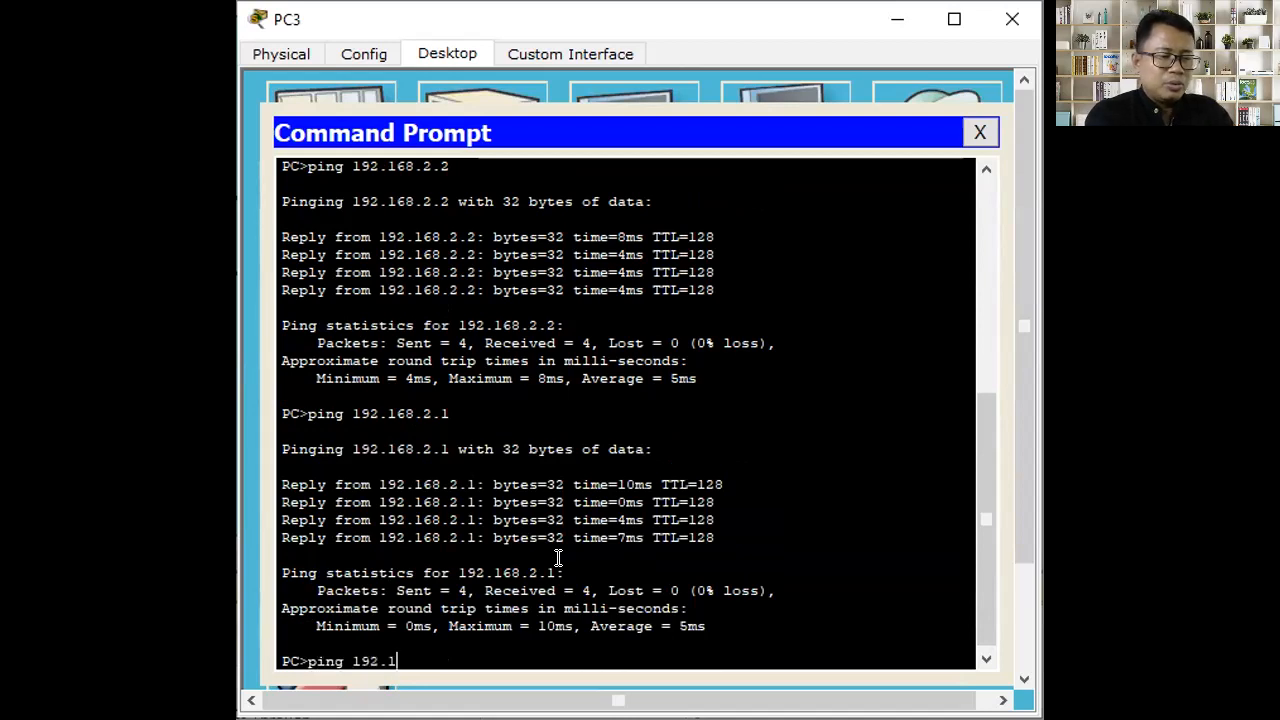
text(.2.2)
key(Return)
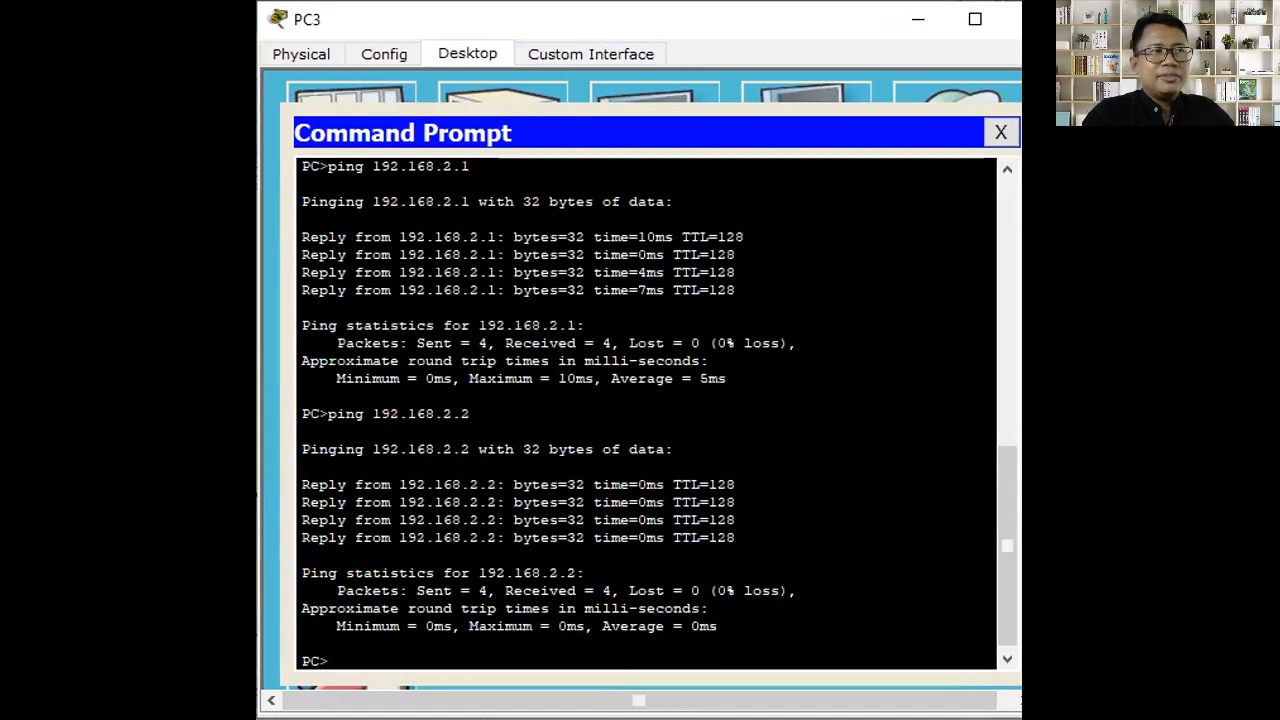
Ping PC2 at 192.168.1.2 from PC3 to test connectivity from VLAN 20 to VLAN 10.
key(Up)
key(BackSpace)
key(BackSpace)
key(BackSpace)
text(1.2)
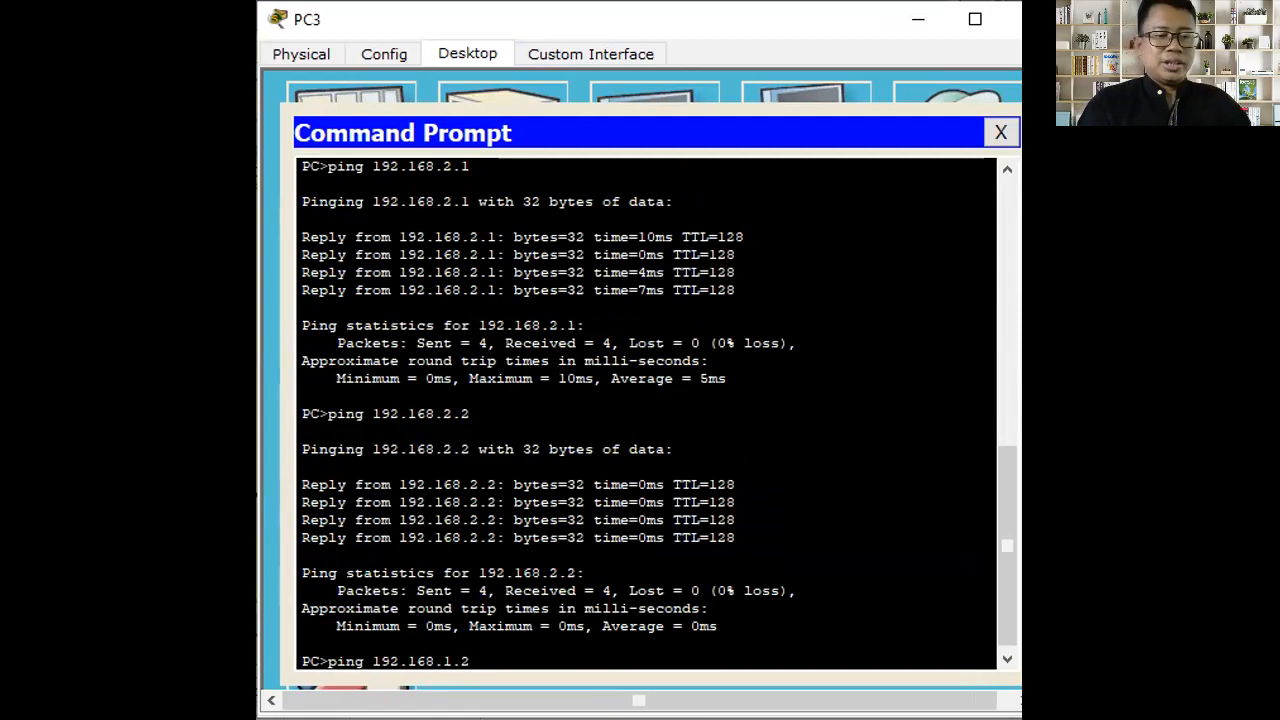
key(Return)
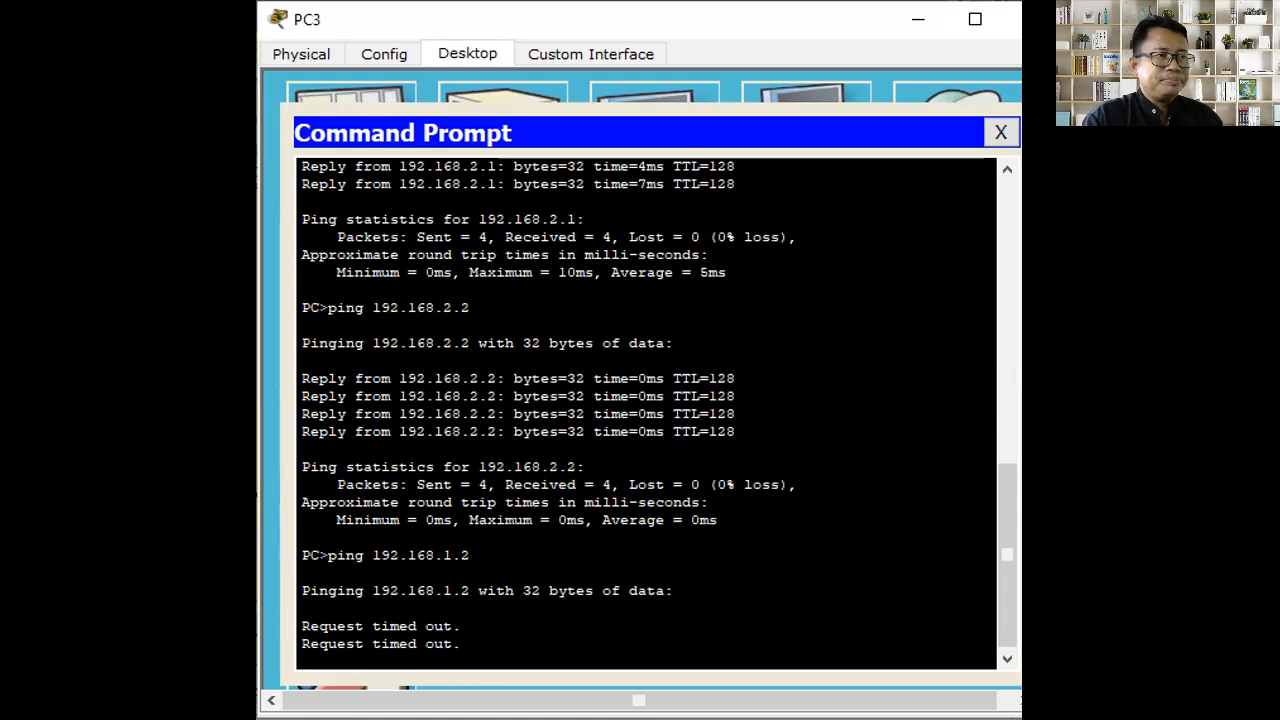
Switch to the presentation to view the KASUS 1 topology slide, and return to the Packet Tracer workspace.
key(alt+Tab)
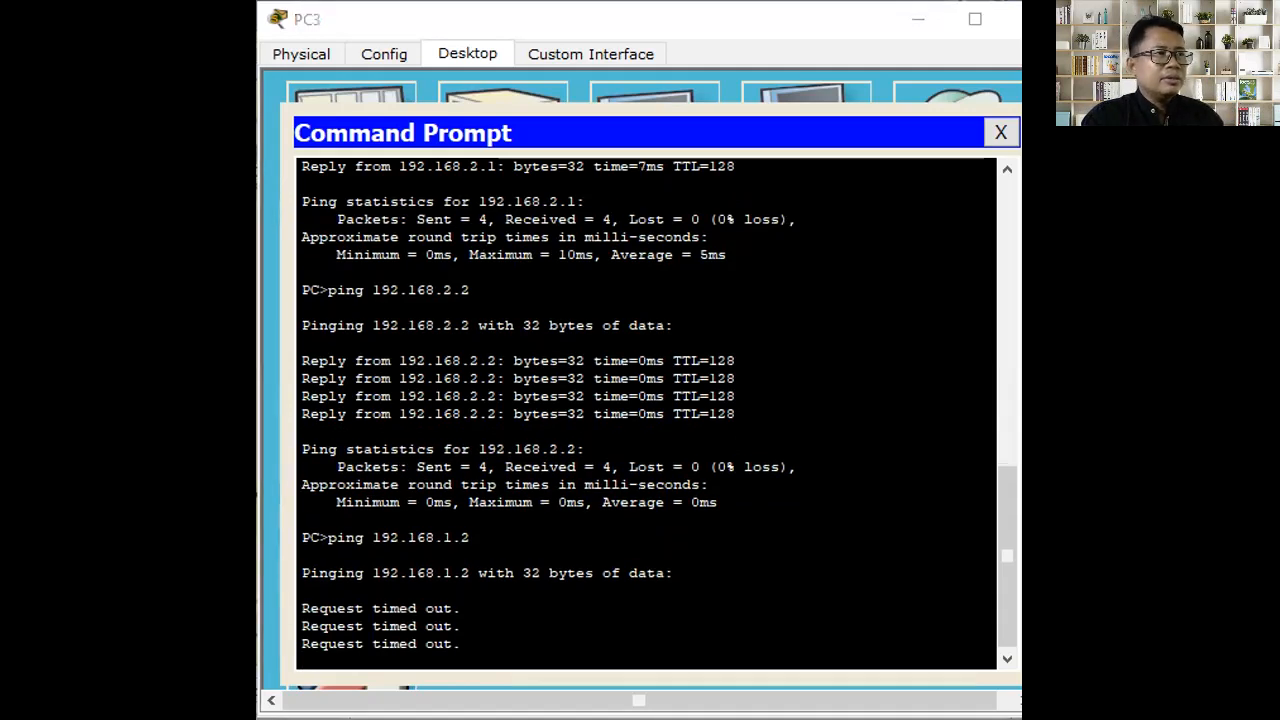
key(alt+Tab)
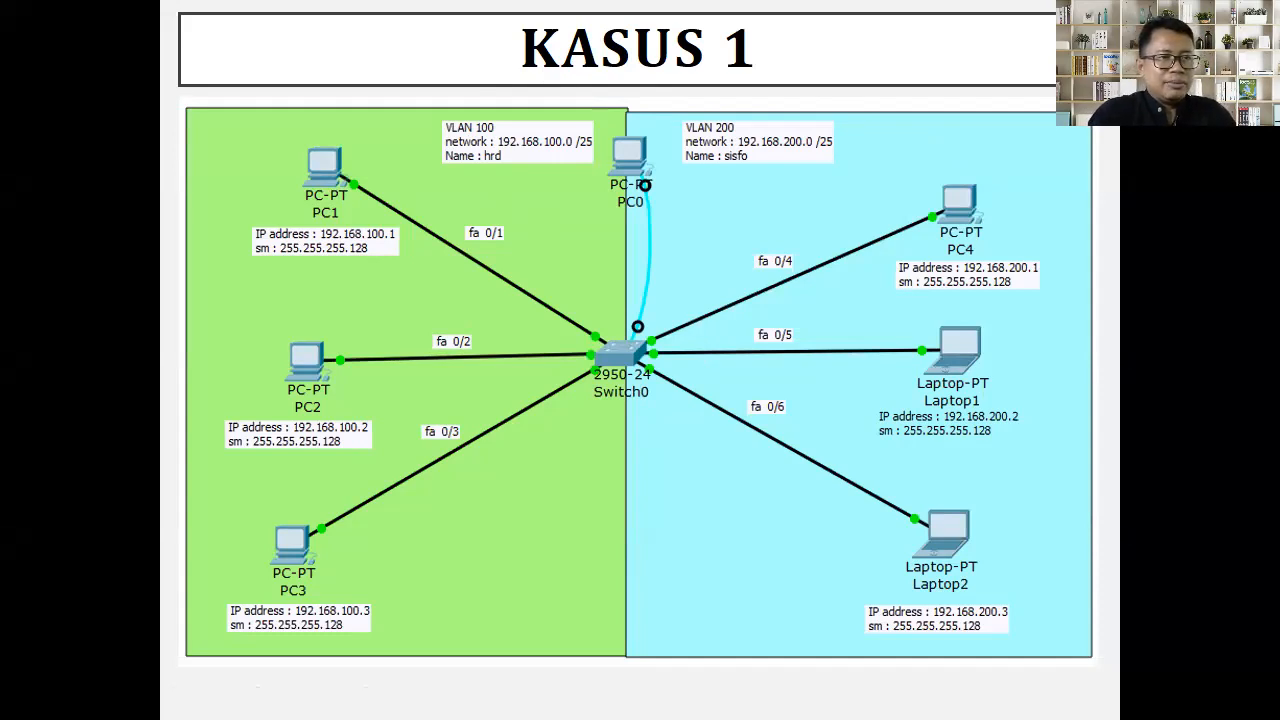
key(alt+Tab)
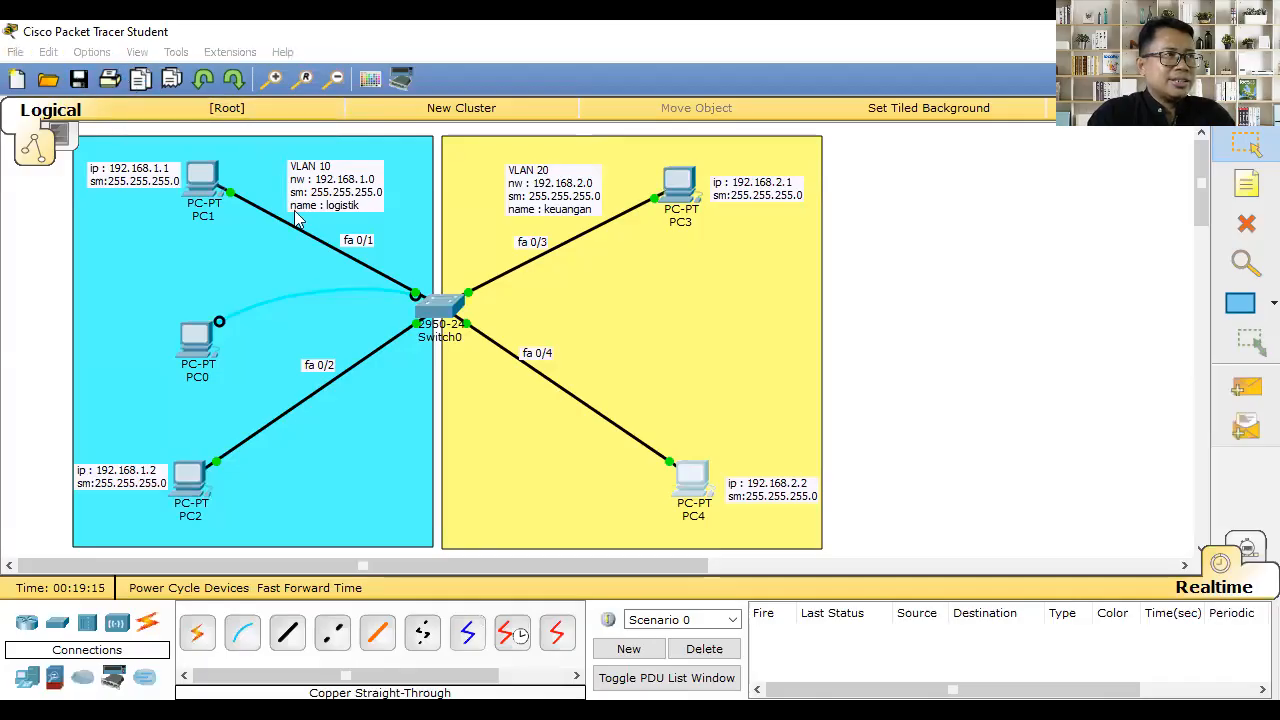
Save the topology in the saves folder as "latihan 1 vlan lanjutan".
key(ctrl+s)
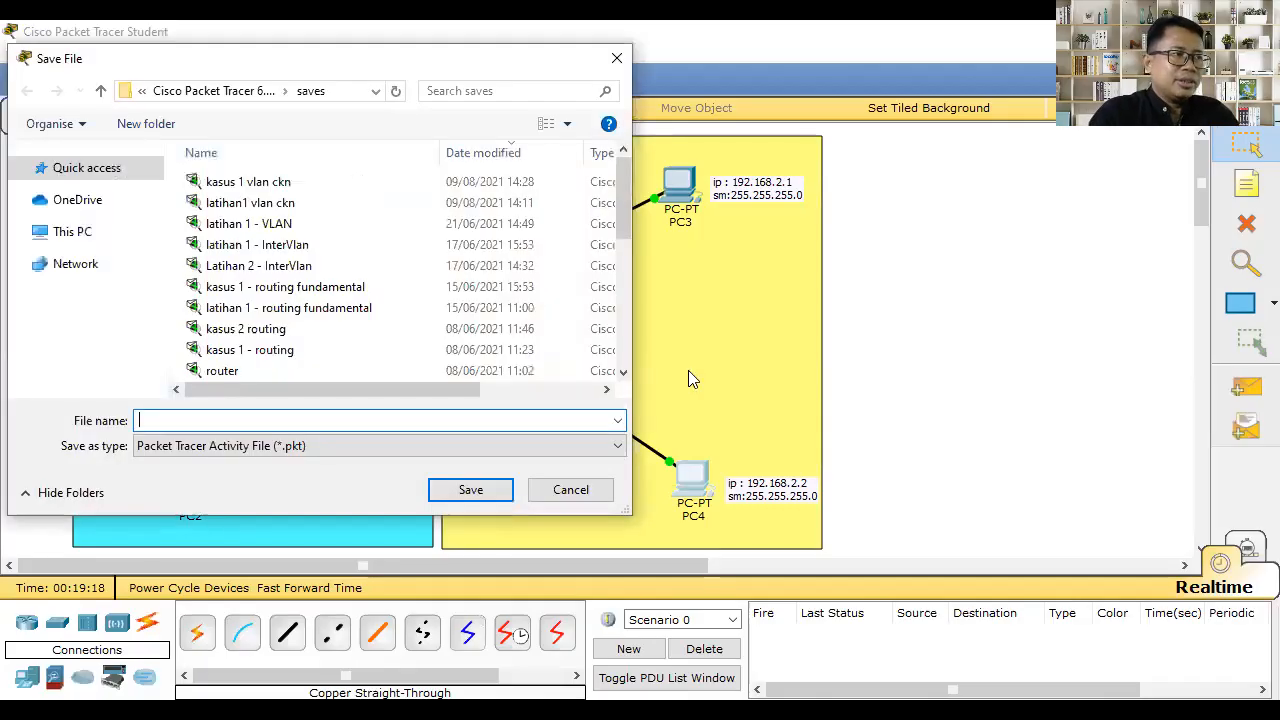
text(vlan)
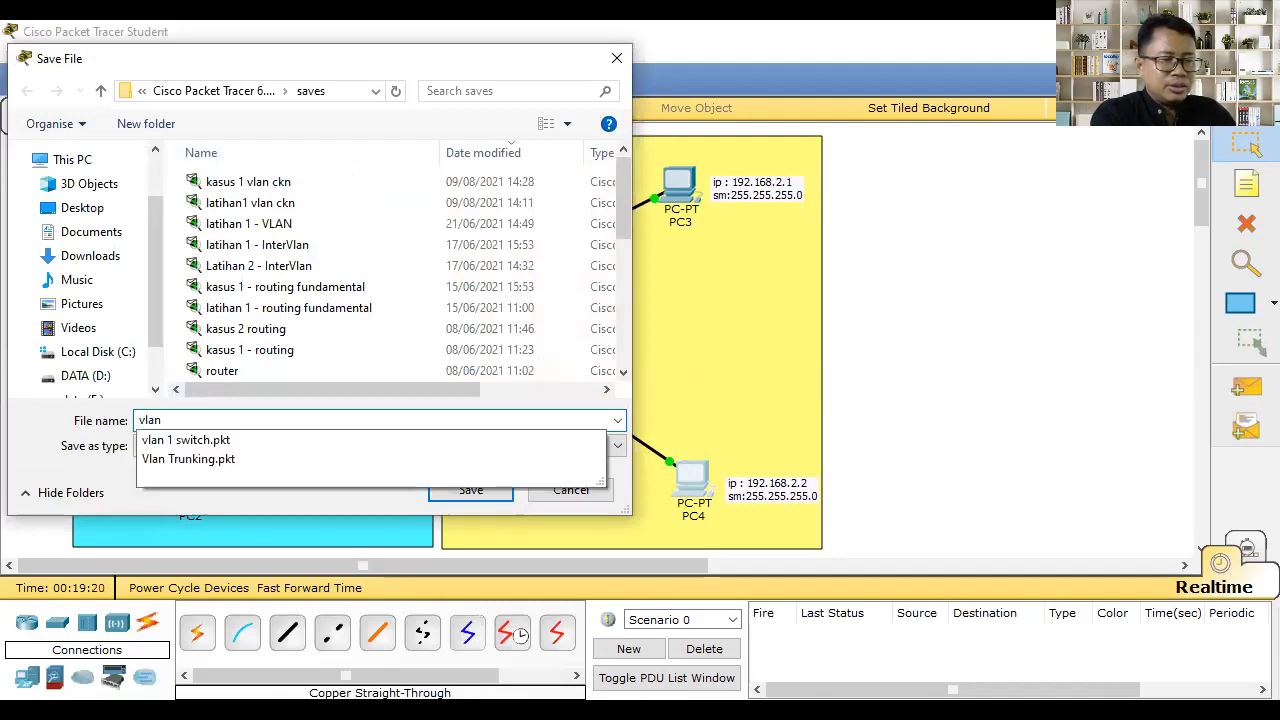
text( LANJUTAN)
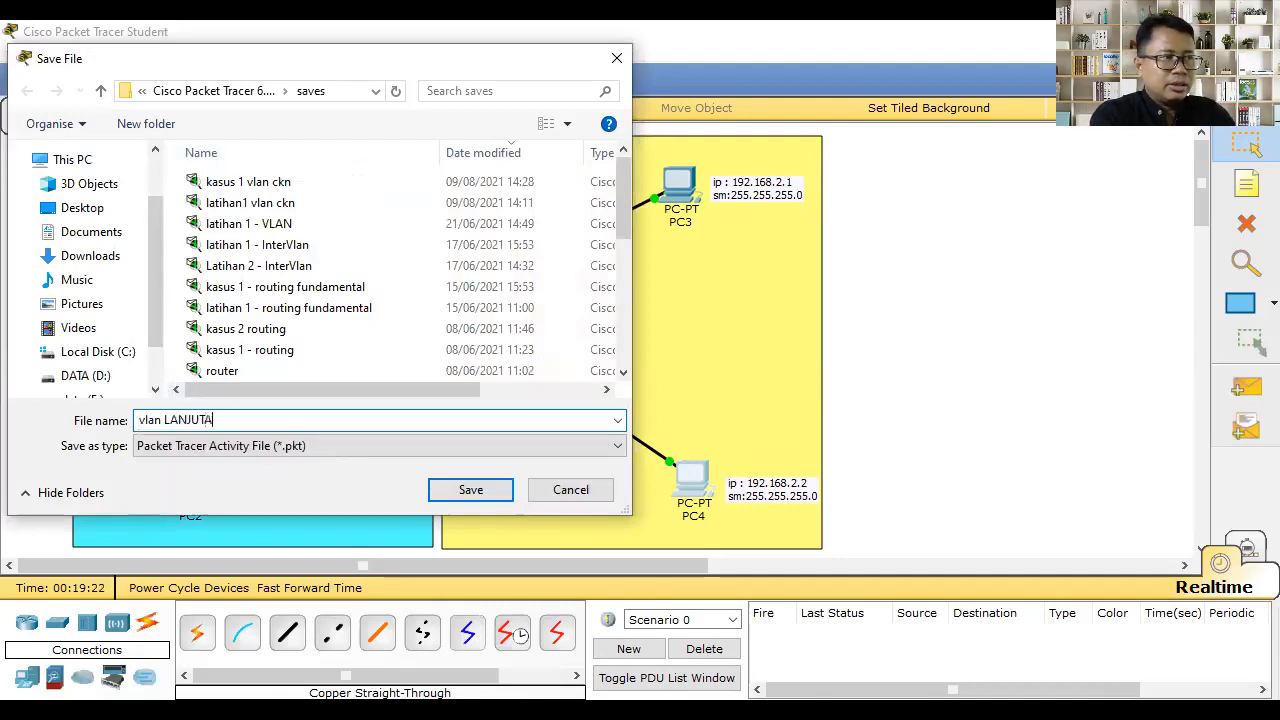
key(BackSpace)
key(BackSpace)
key(BackSpace)
key(BackSpace)
key(BackSpace)
key(BackSpace)
key(BackSpace)
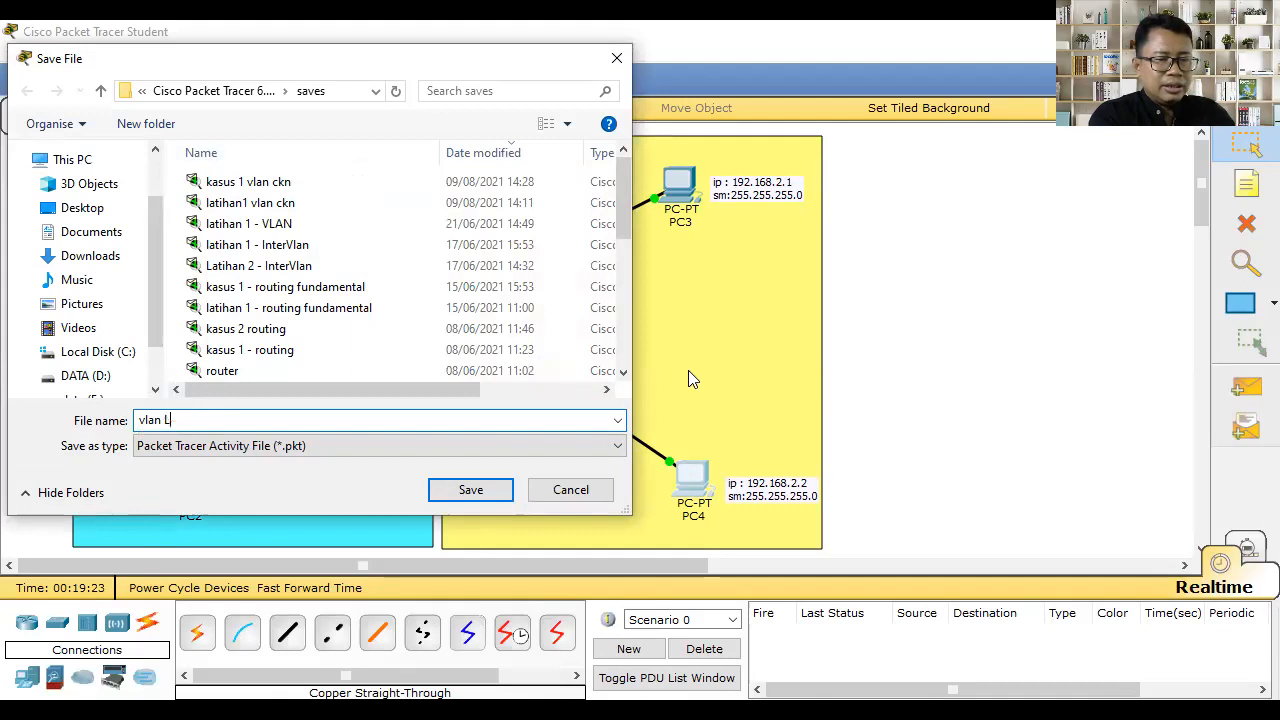
key(BackSpace)
key(BackSpace)
key(BackSpace)
key(BackSpace)
key(BackSpace)
key(BackSpace)
text(latihan)
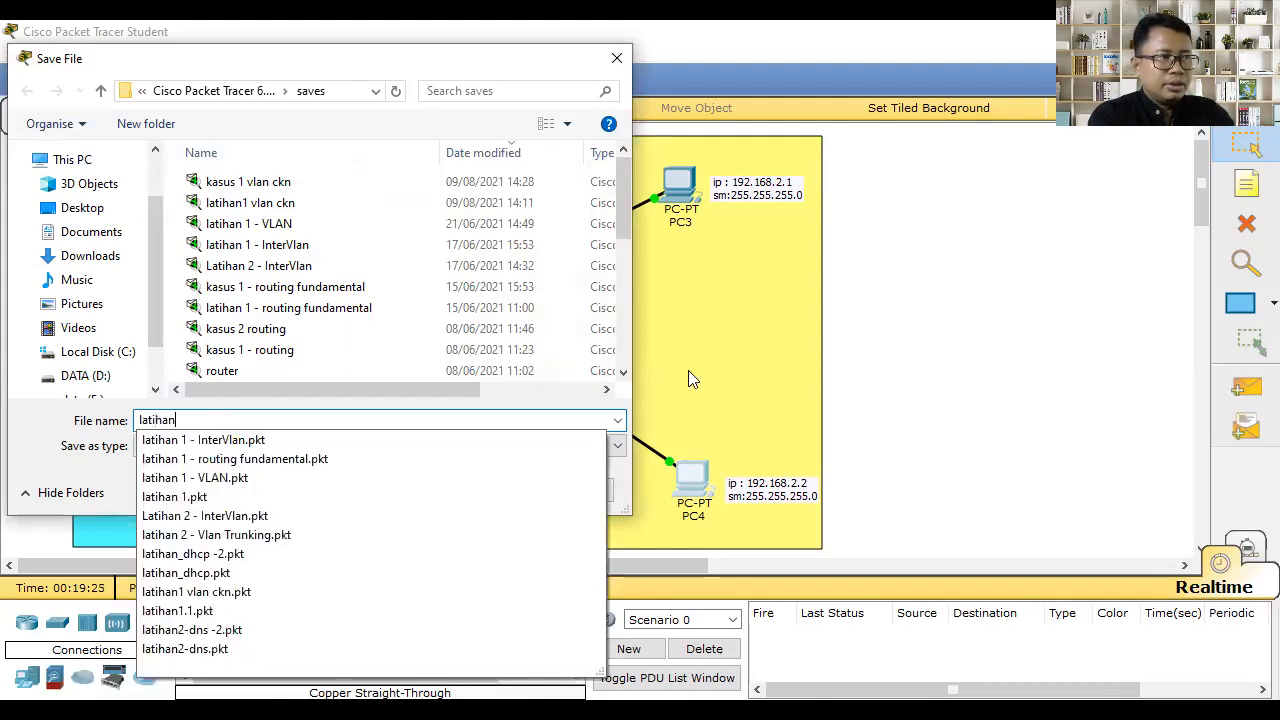
text( 1 vlan lanj)
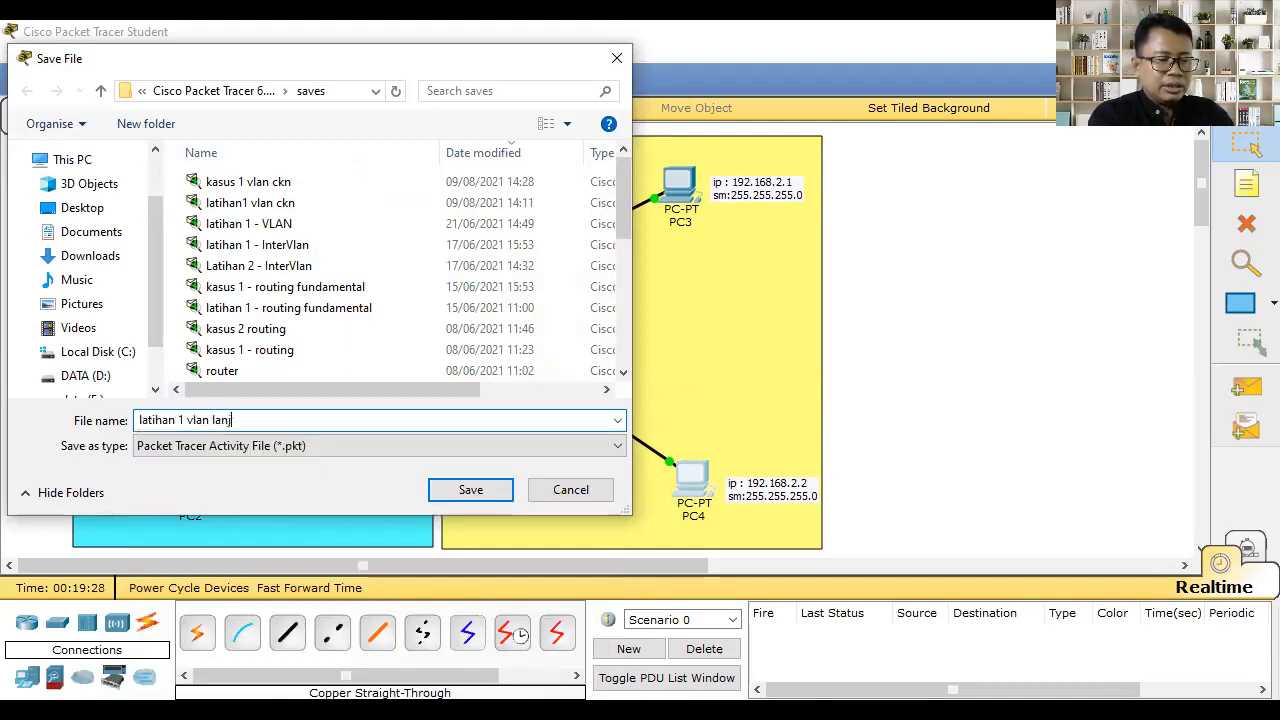
text(utan)
key(Return)
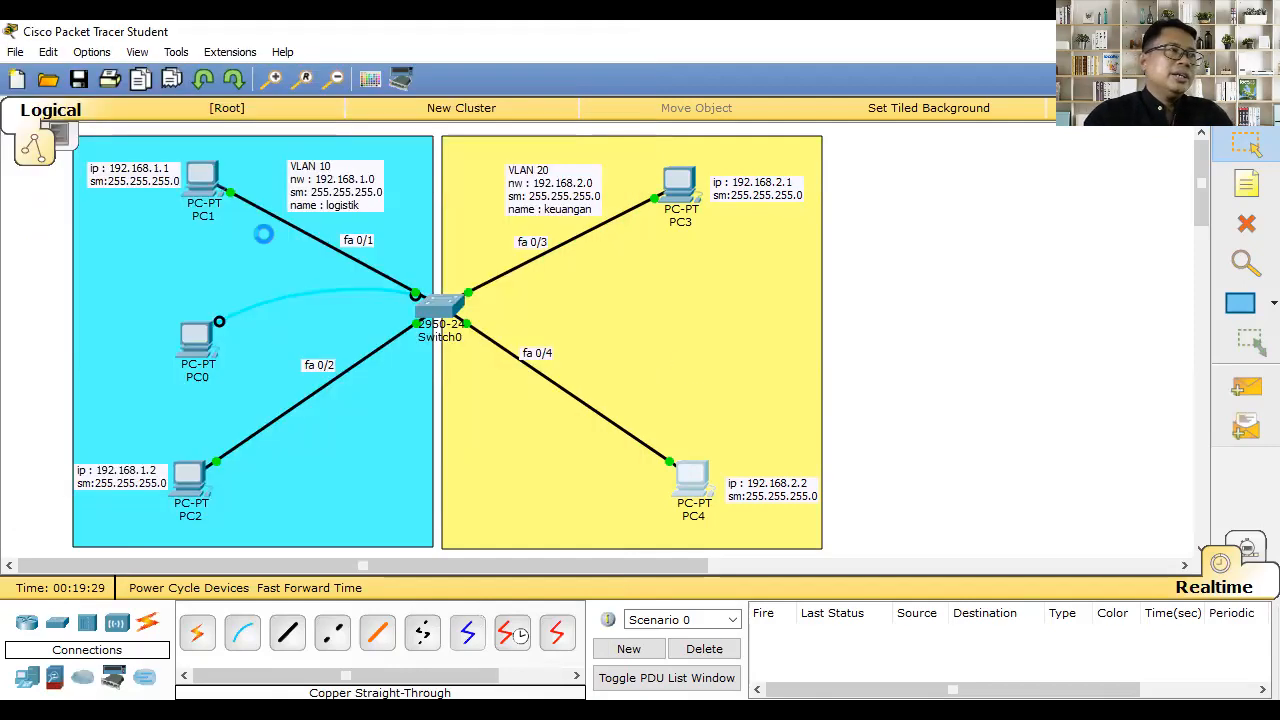
Delete Switch0 with all its cable connections from the topology and return to the Select tool.
click(17, 80)
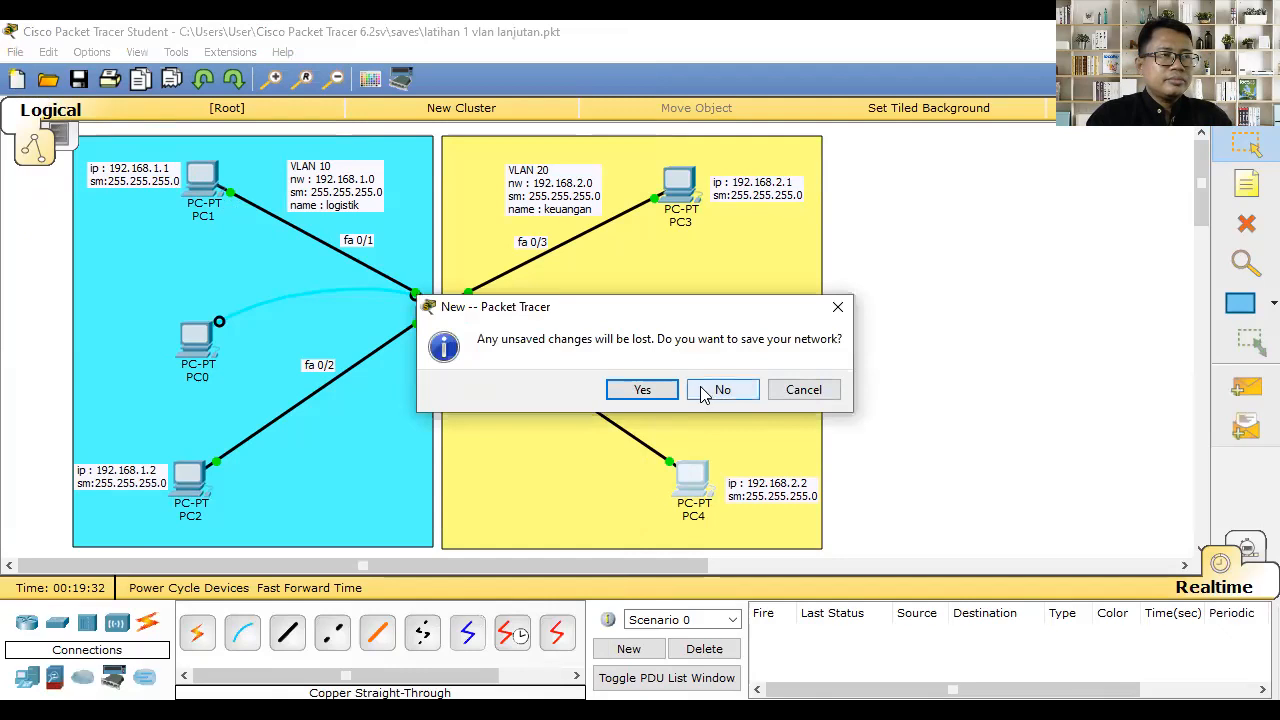
click(805, 390)
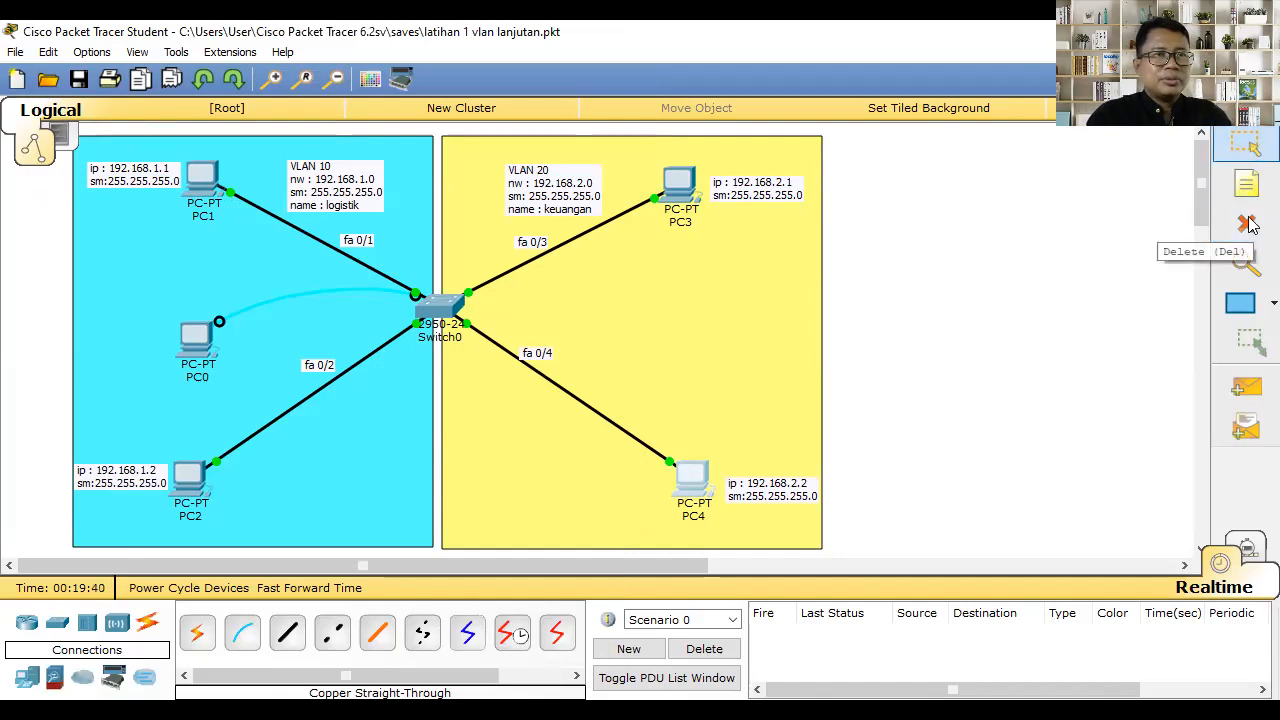
click(667, 391)
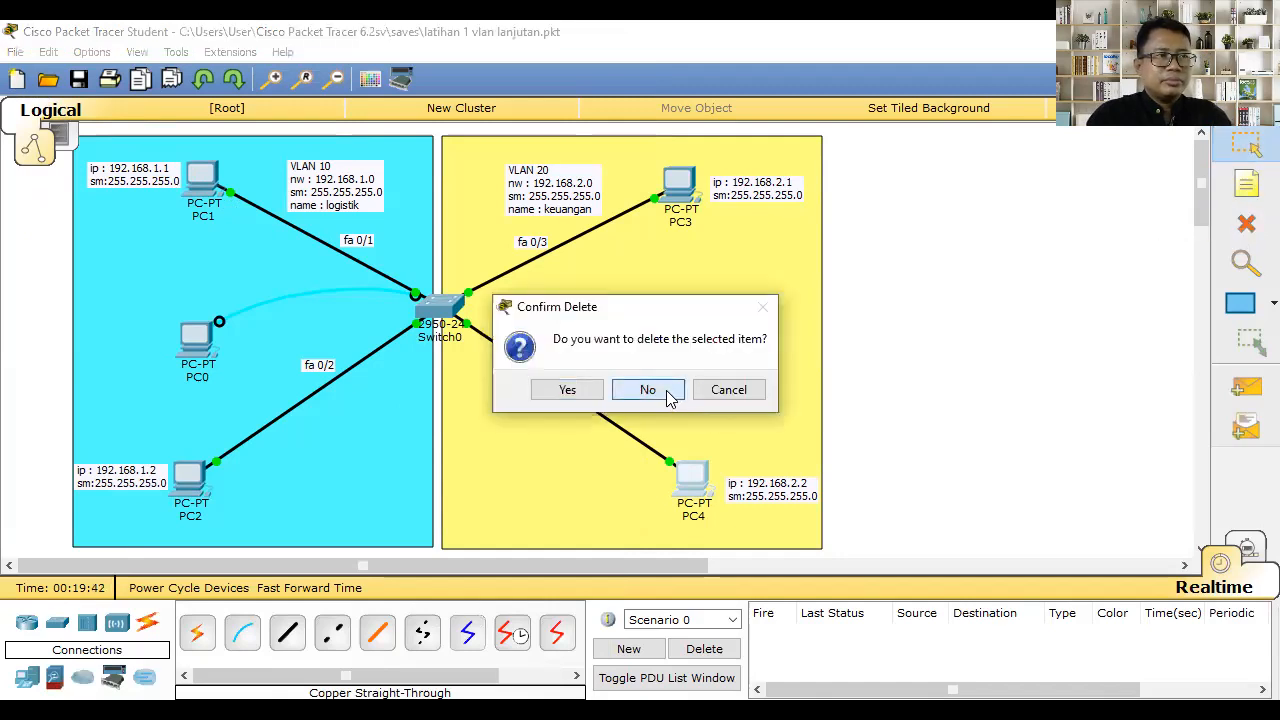
click(444, 307)
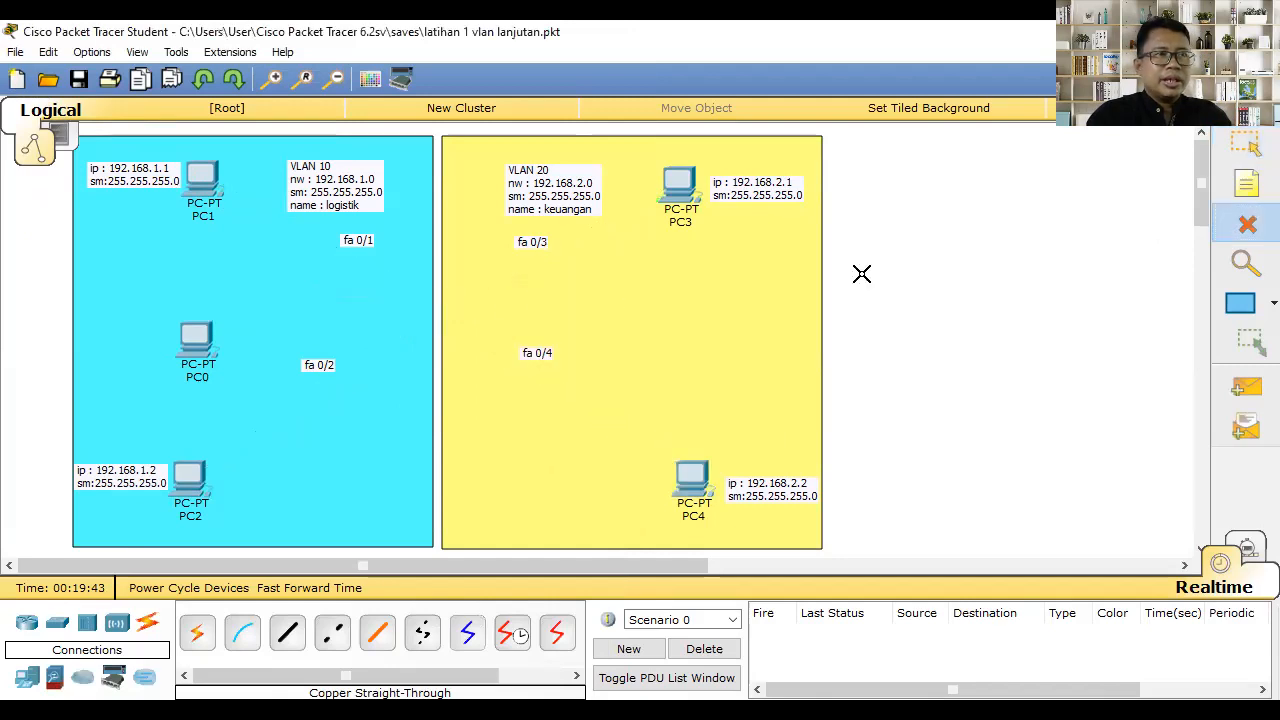
click(1252, 148)
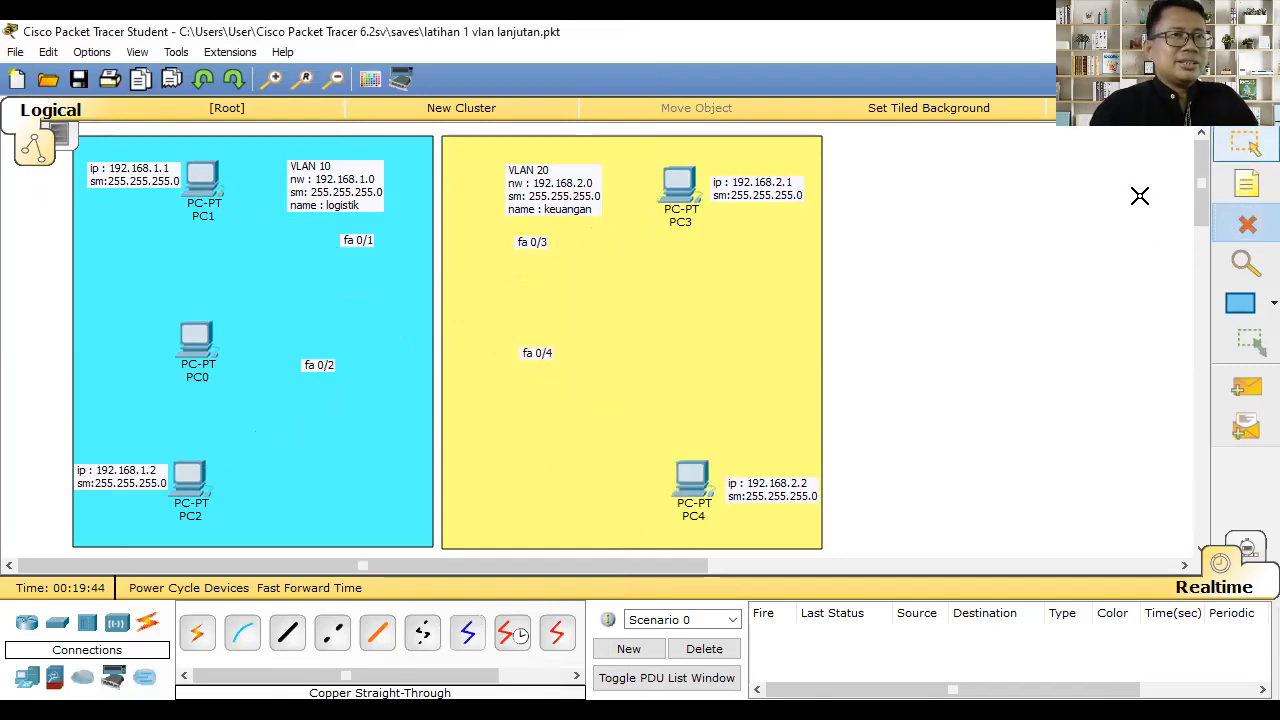
Change the VLAN 10 note in the blue area to VLAN 100 with network 192.168.100.0.
click(315, 184)
click(336, 170)
text(0)
click(364, 182)
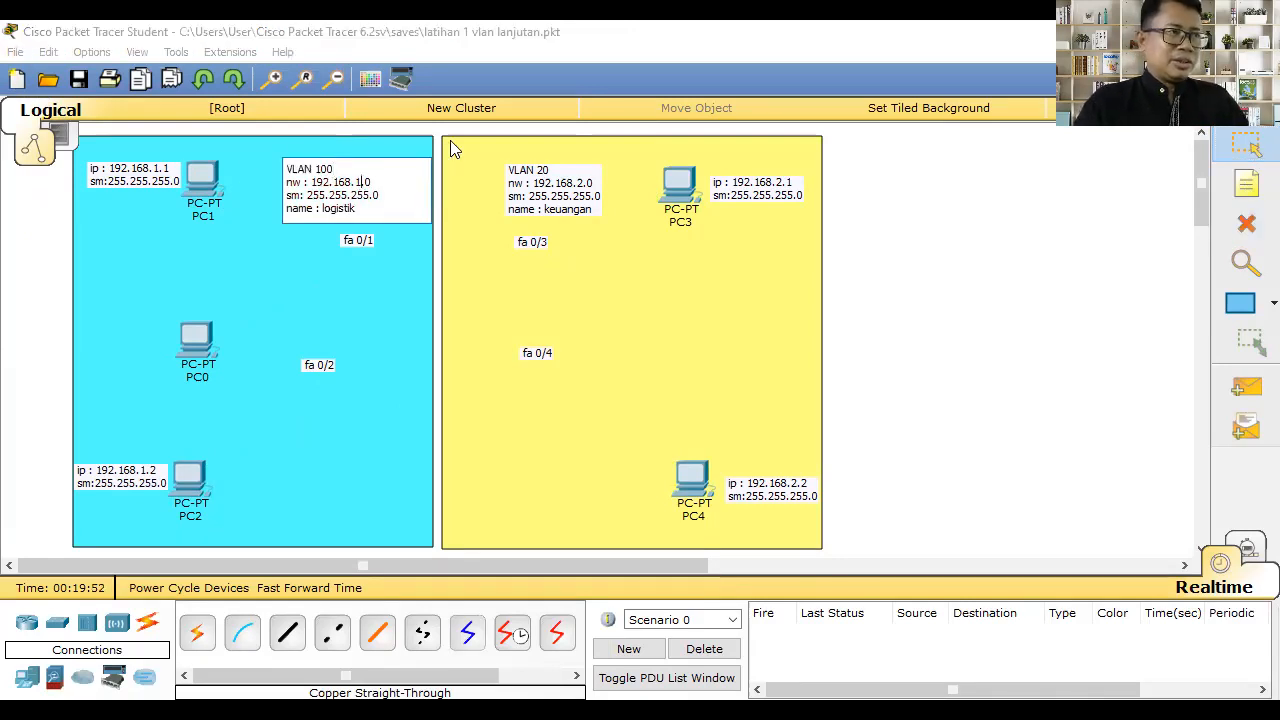
text(0.0)
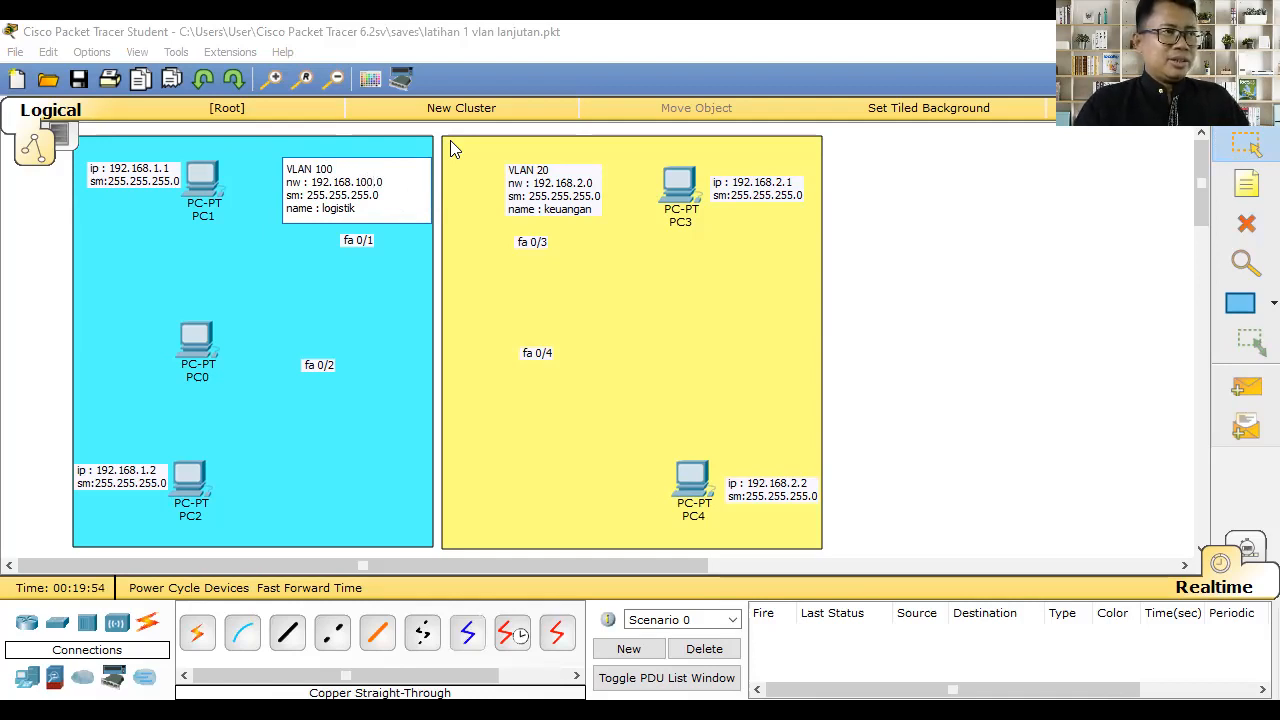
click(450, 140)
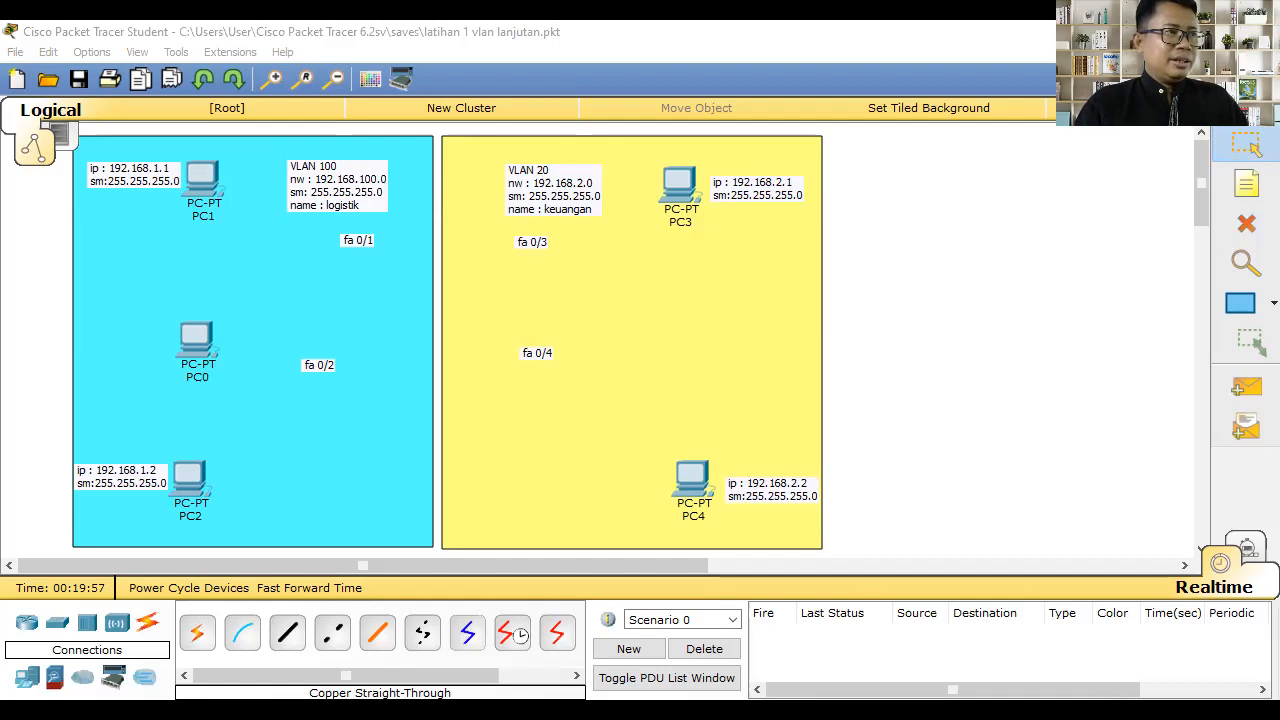
Change the VLAN name in the blue area's VLAN 100 note to hrd.
double_click(335, 194)
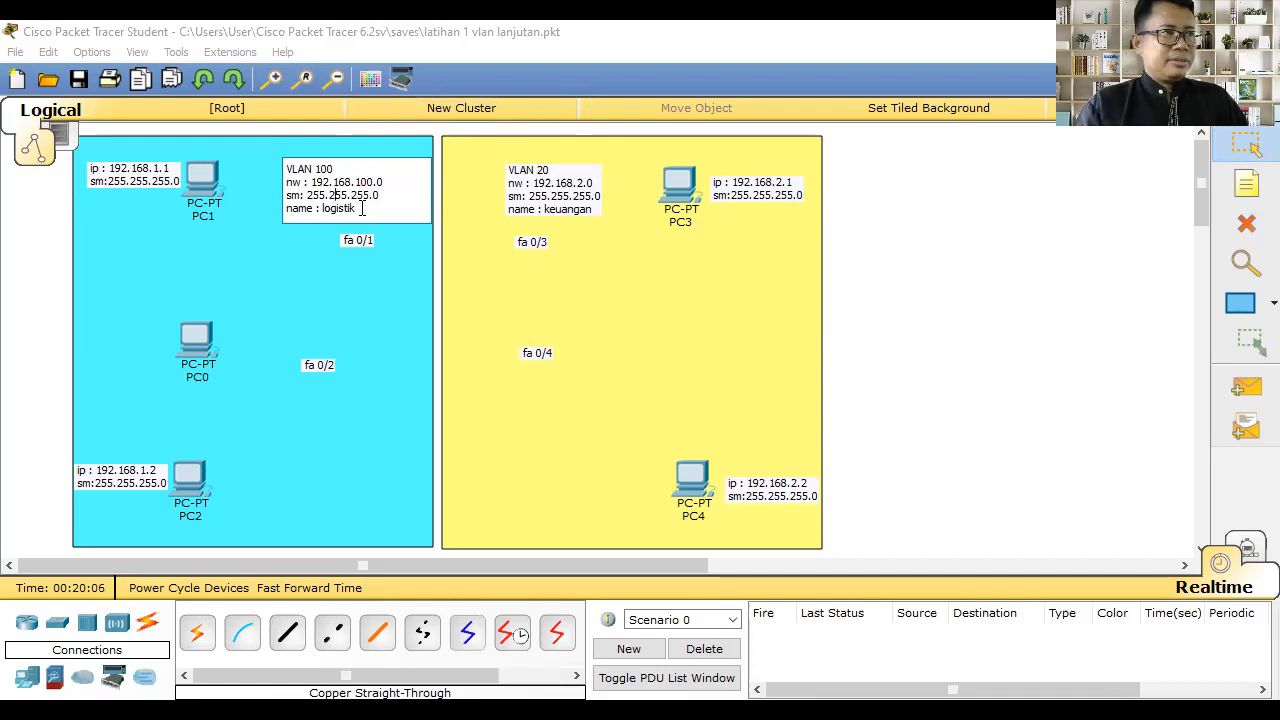
key(BackSpace)
key(BackSpace)
key(BackSpace)
key(BackSpace)
key(BackSpace)
key(BackSpace)
key(BackSpace)
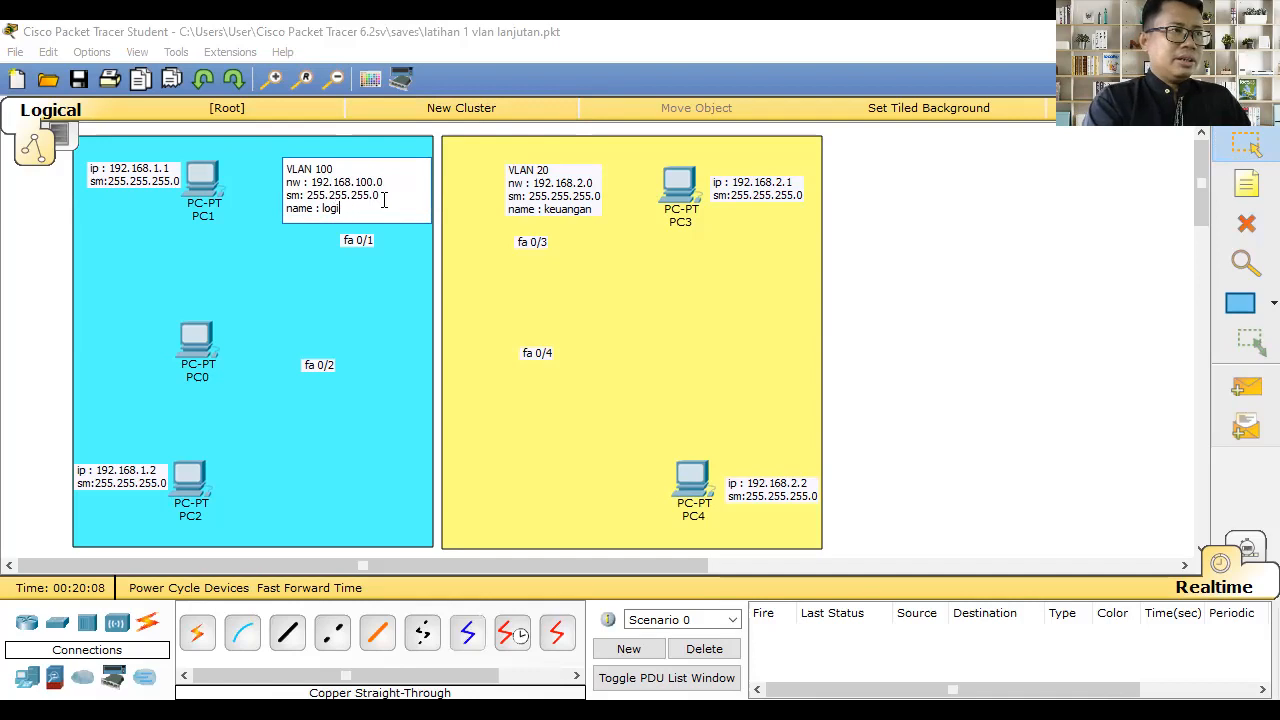
key(BackSpace)
text(hrd)
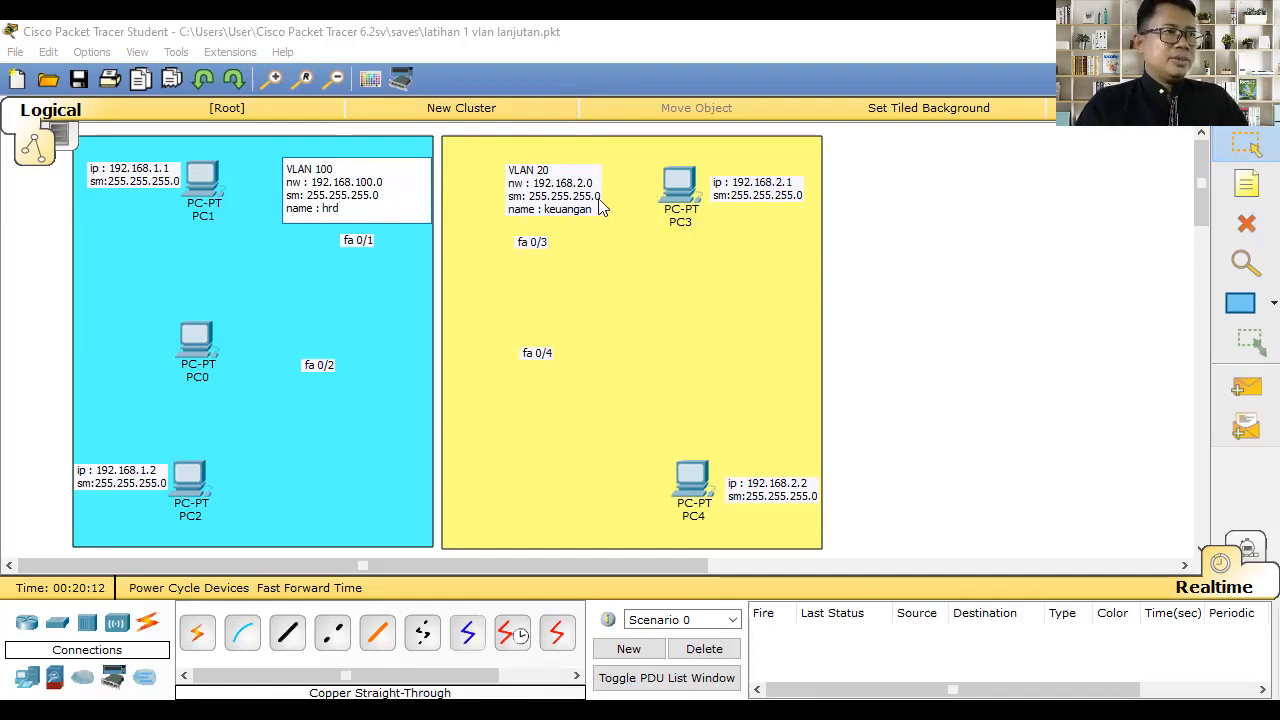
Change the yellow area's VLAN note to VLAN 200 with network 192.168.200.0 and name sisfo.
click(566, 170)
text(0)
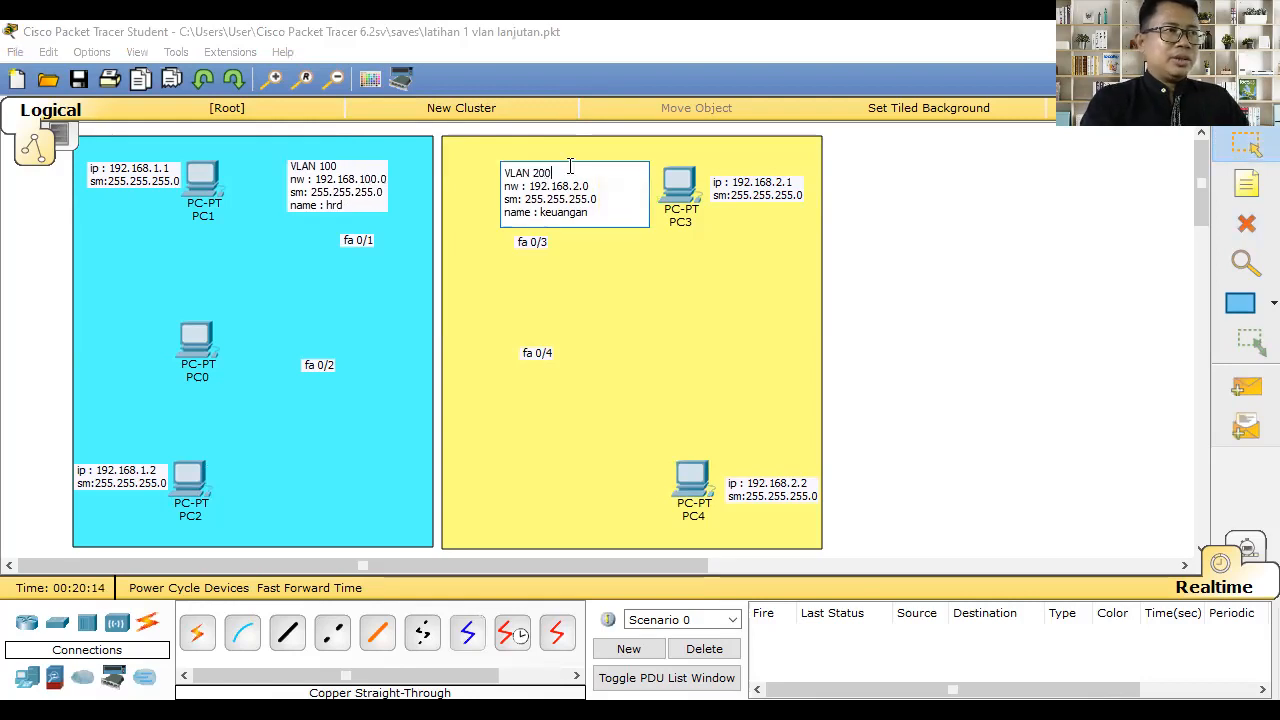
text(0.0)
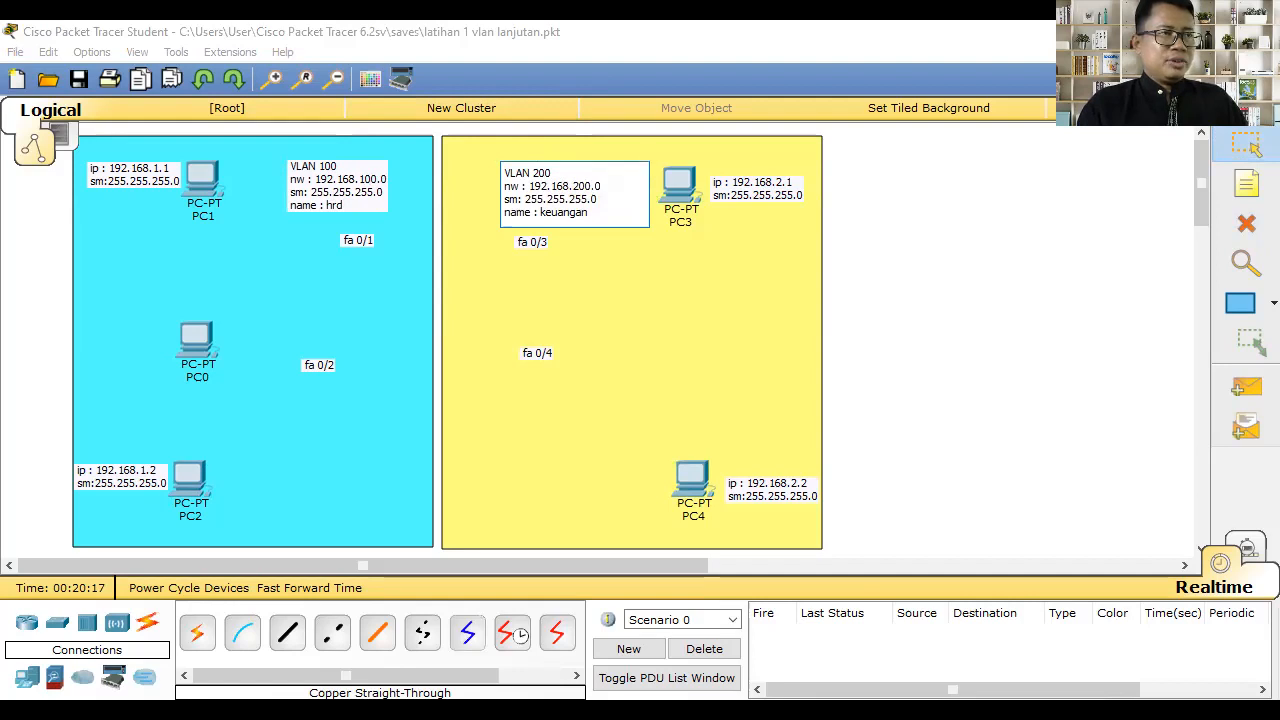
drag(590, 213, 544, 218)
text(sisfo)
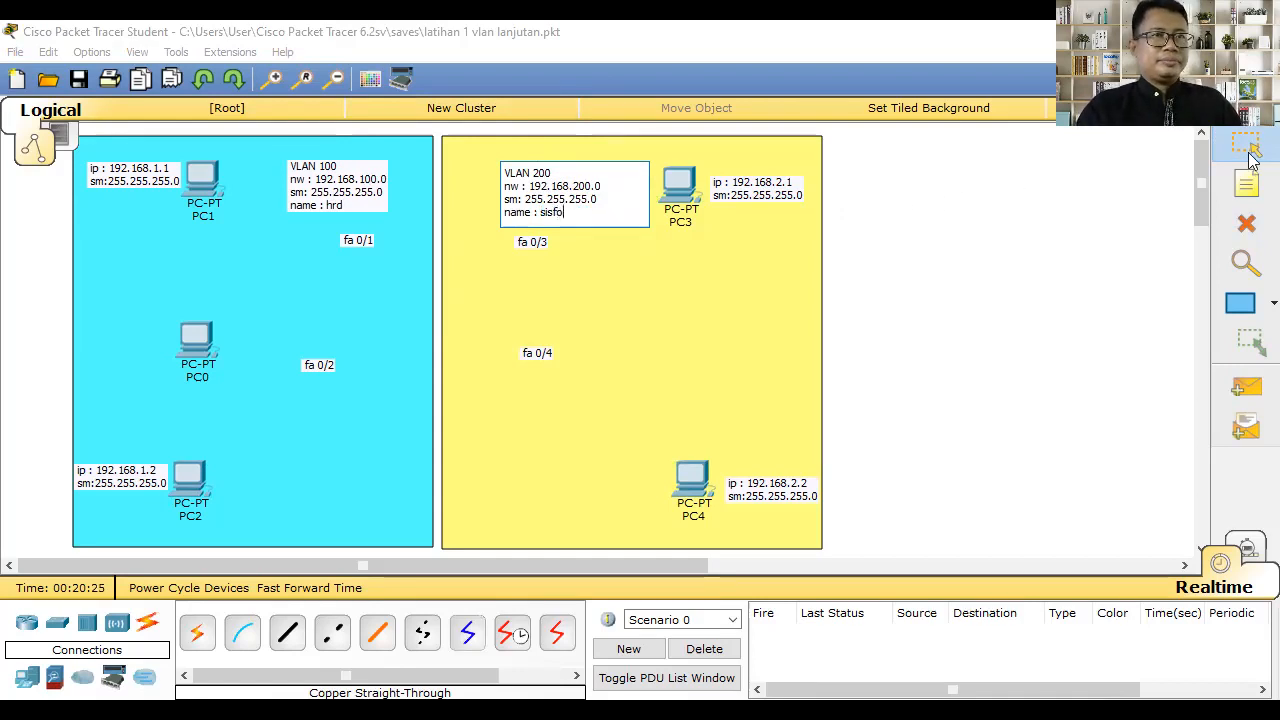
Update the IP notes beside PC1 and PC2 to 192.168.100.1 and 192.168.100.2.
click(155, 175)
text(00)
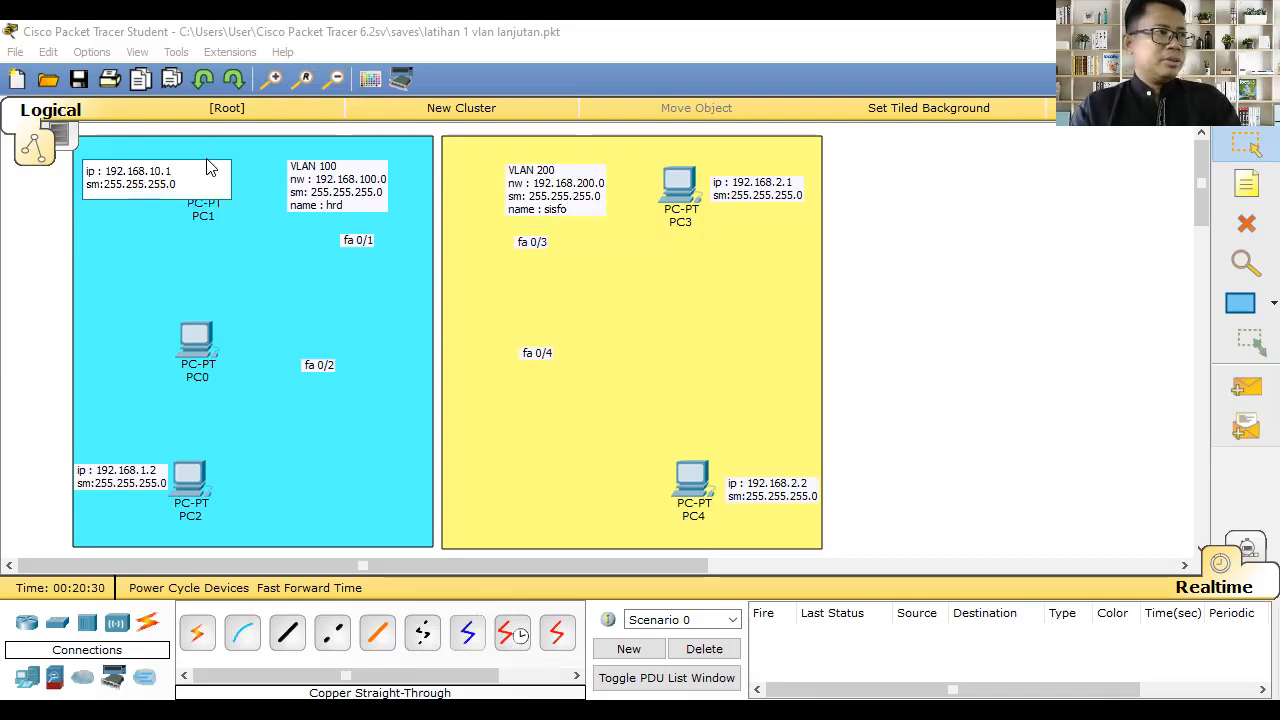
click(145, 478)
text(00)
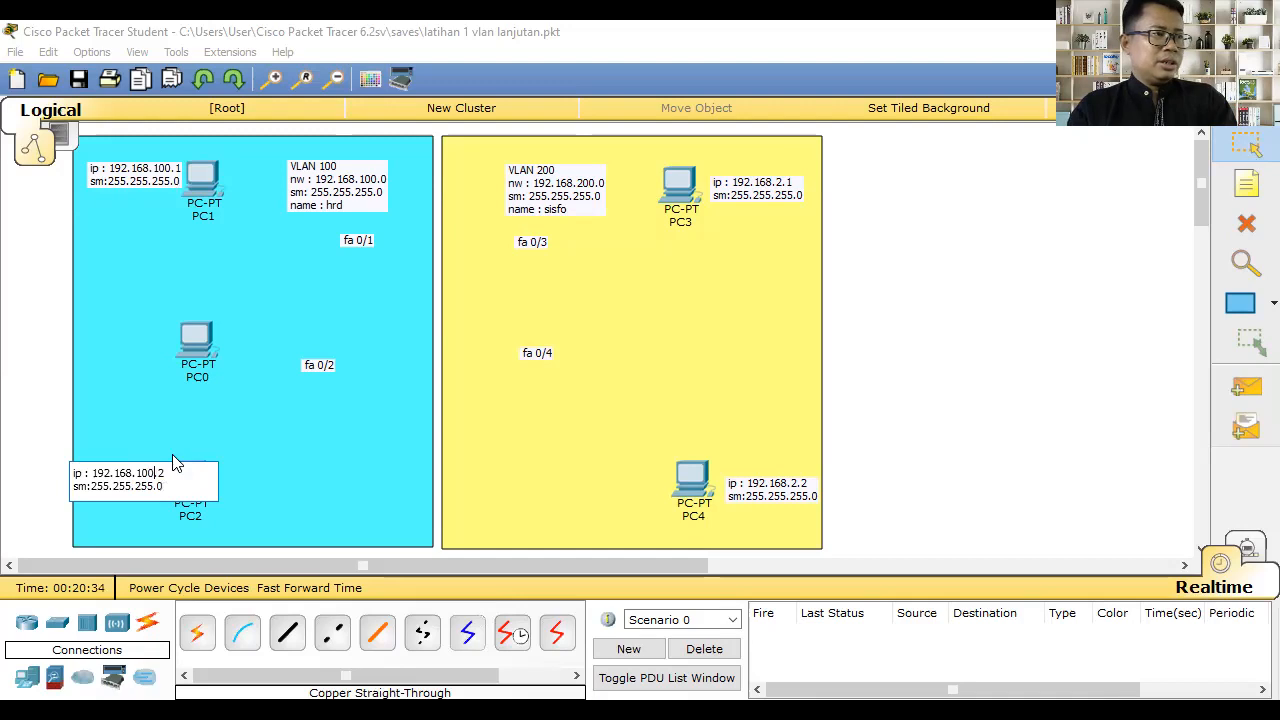
click(354, 440)
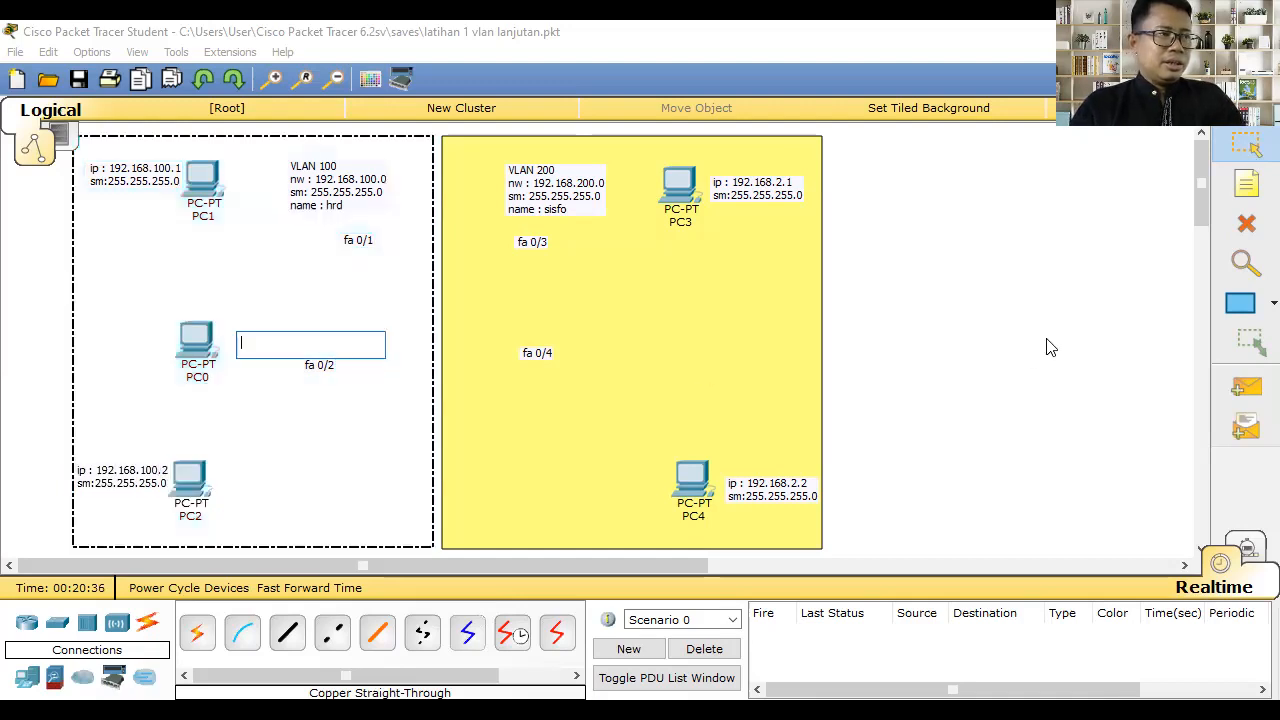
click(1050, 347)
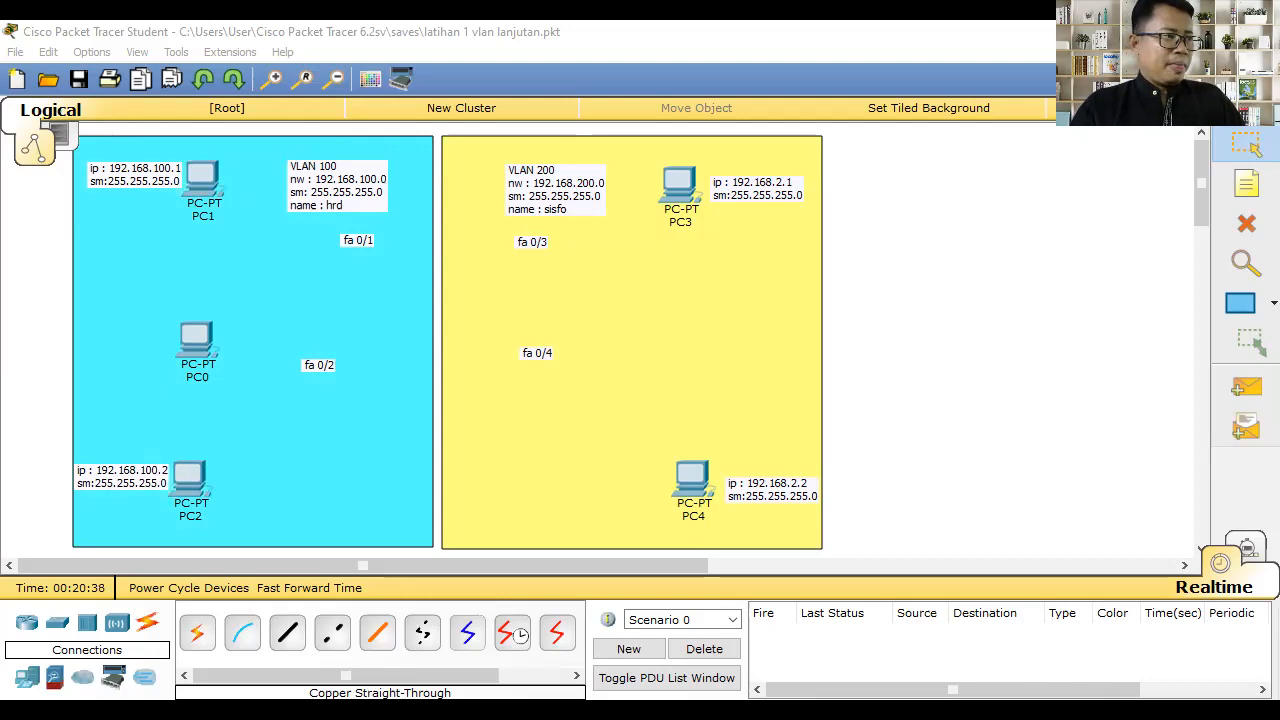
Rearrange the PCs: PC0 between the areas, PC2 with its IP note mid-blue, PC3 at the blue area's bottom, PC4 at the yellow area's top.
drag(188, 477, 190, 491)
drag(192, 342, 439, 176)
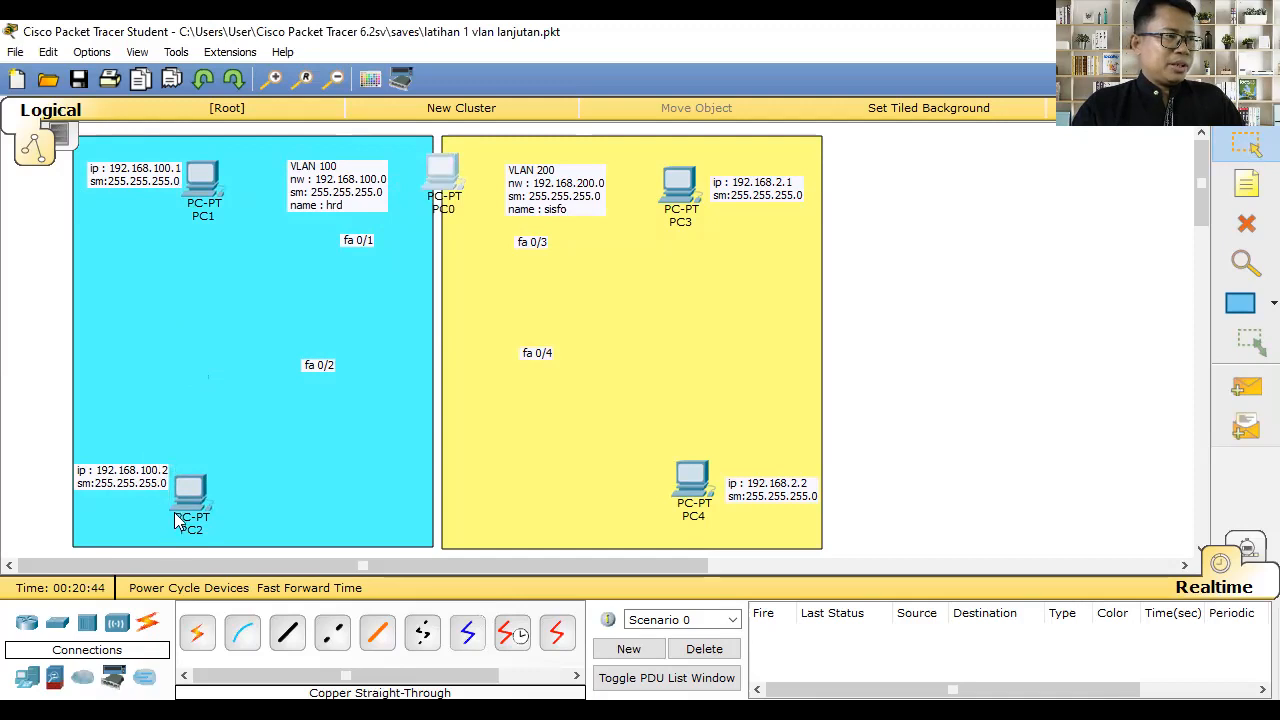
drag(174, 512, 156, 394)
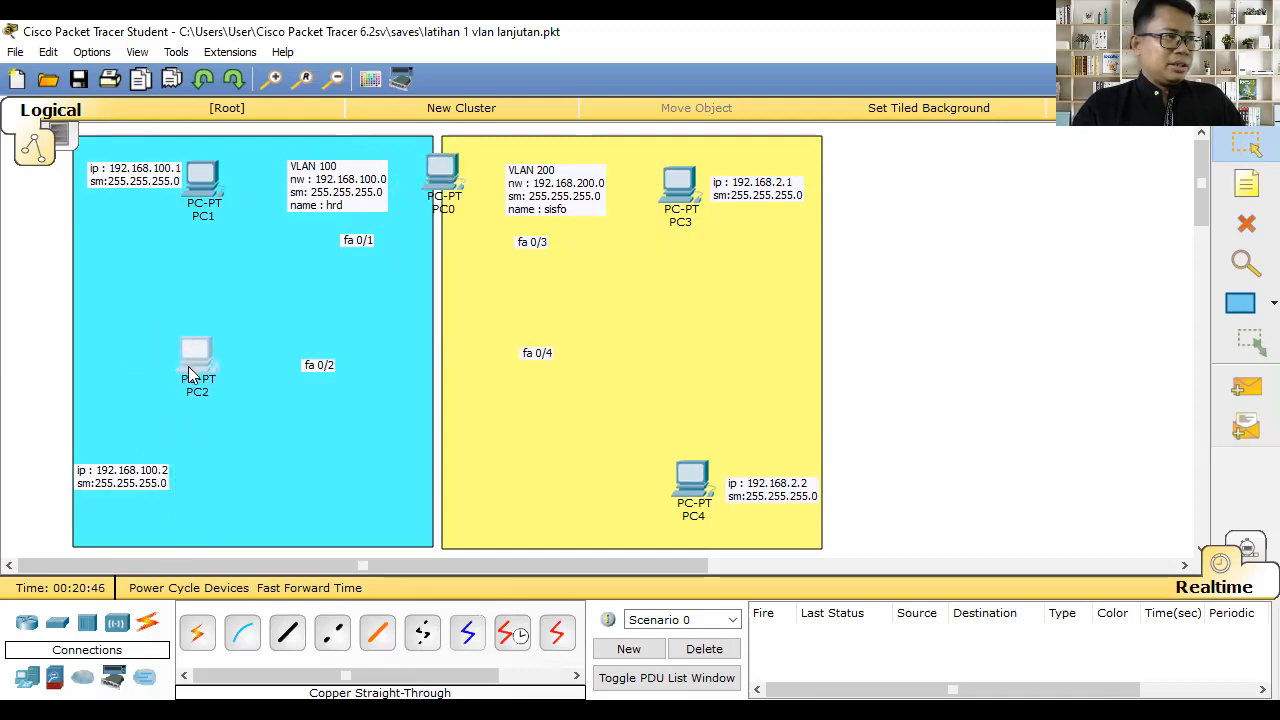
drag(124, 480, 130, 372)
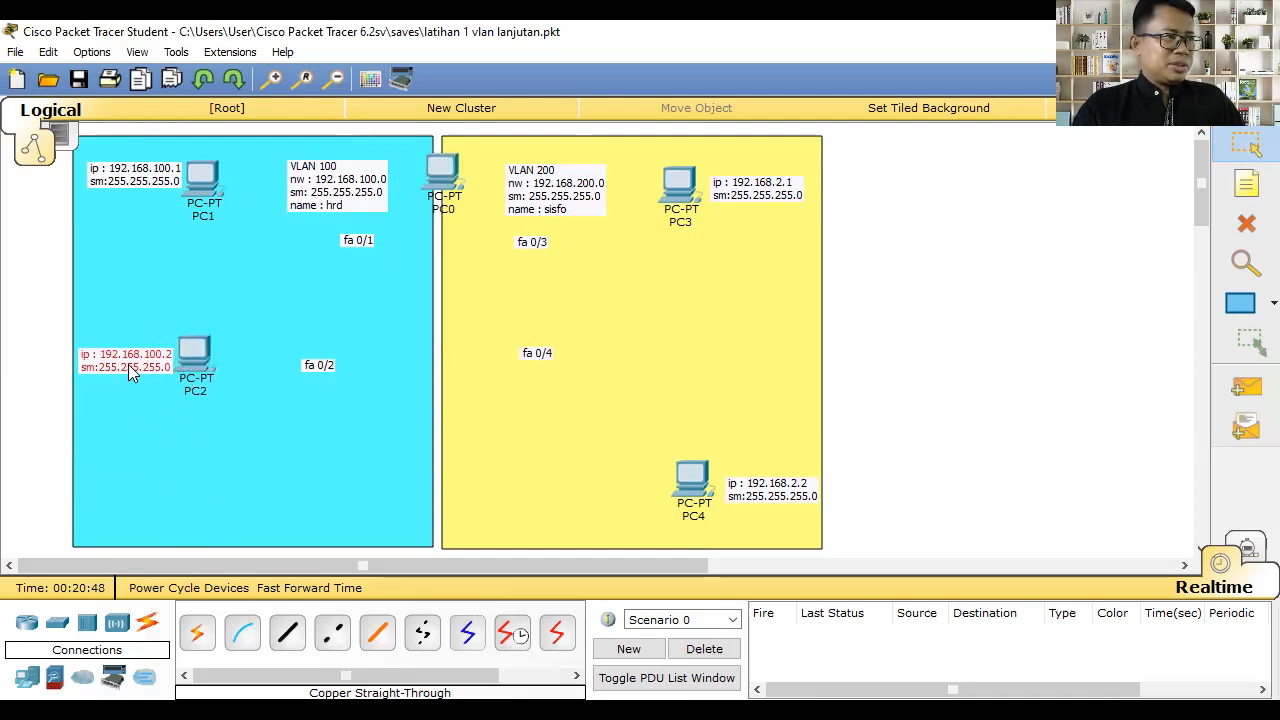
drag(674, 190, 190, 484)
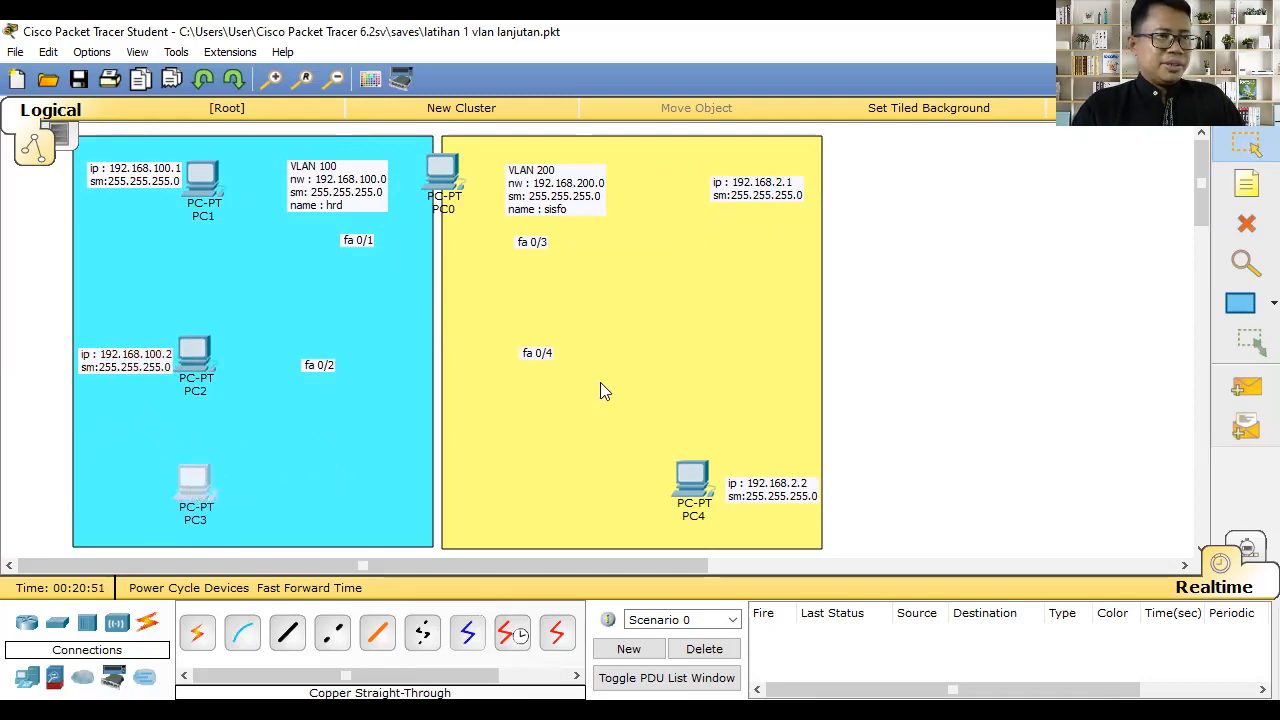
drag(692, 478, 670, 194)
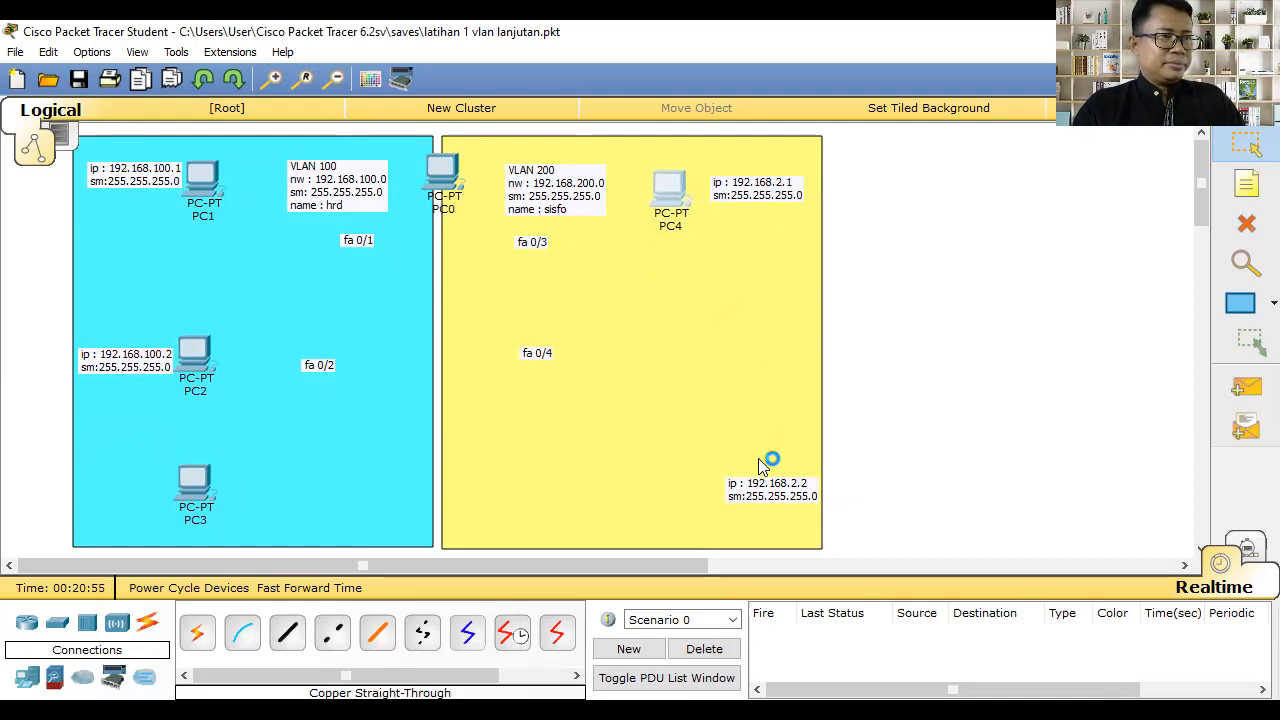
Change the IP note beside PC4 to 192.168.200.1.
double_click(778, 186)
text(00)
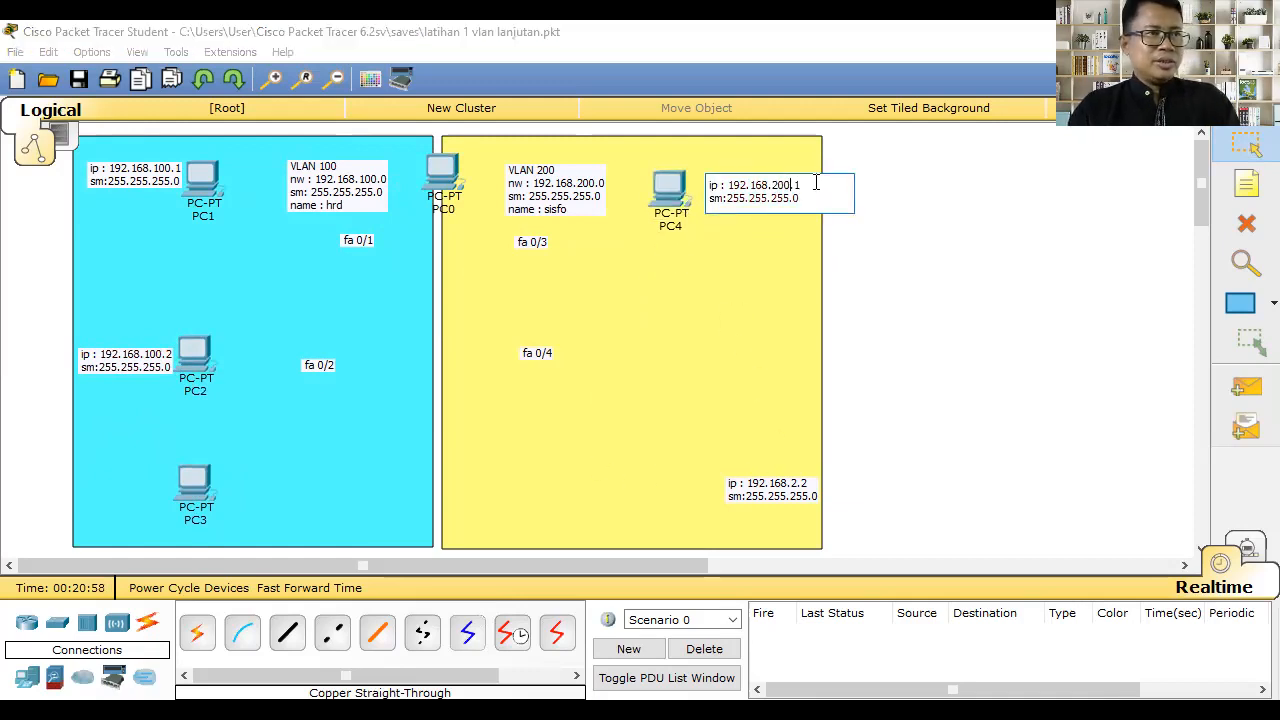
click(1248, 148)
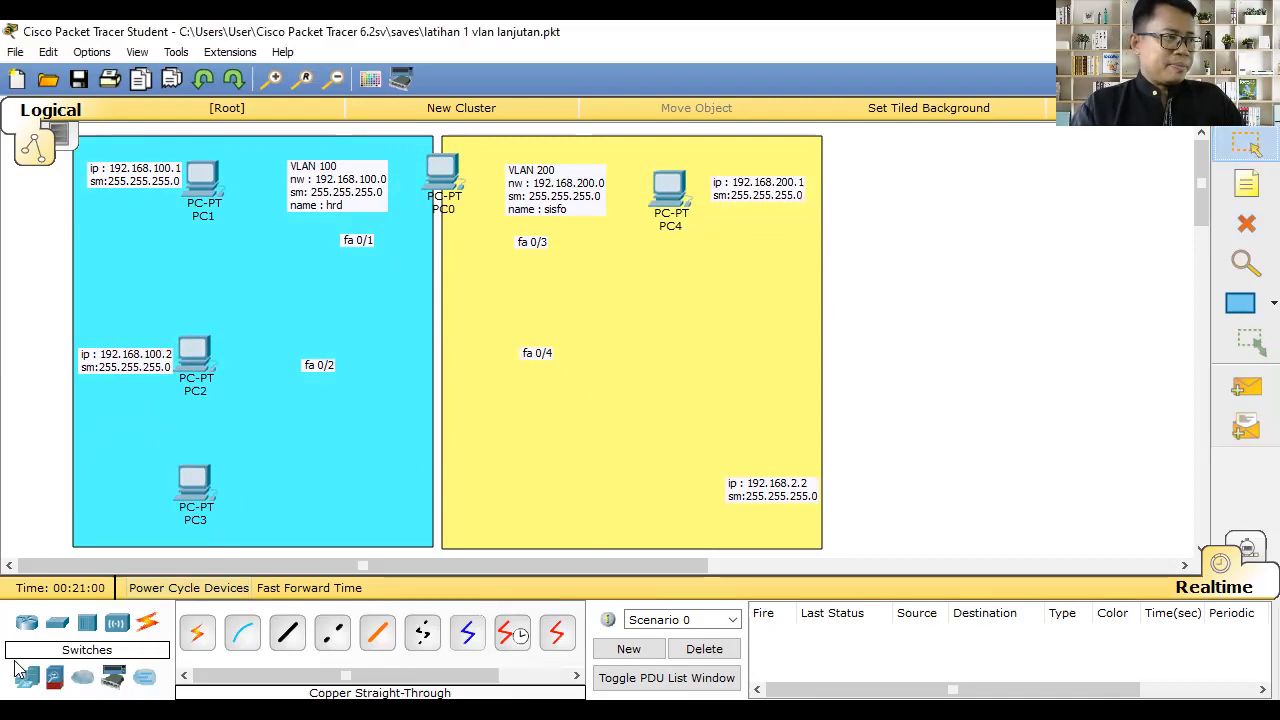
Add two laptops below PC4 in the yellow area, renaming the first one Laptop1.
click(27, 677)
click(242, 632)
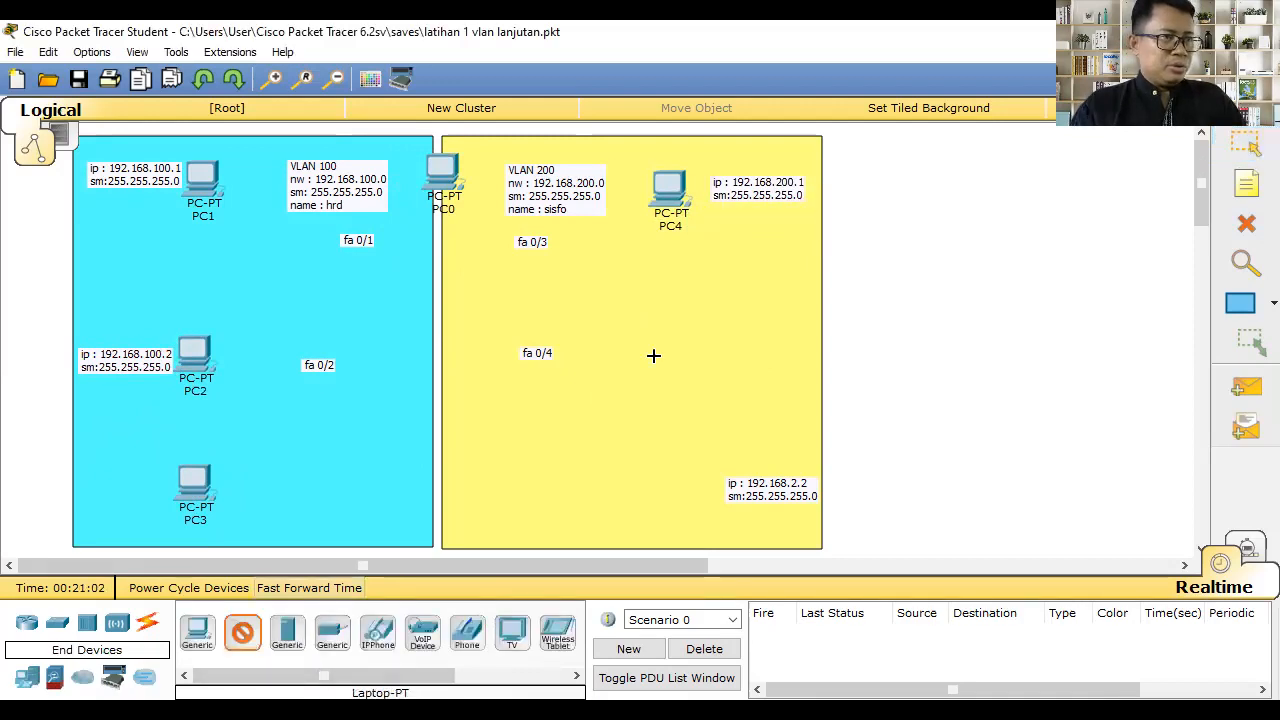
click(681, 344)
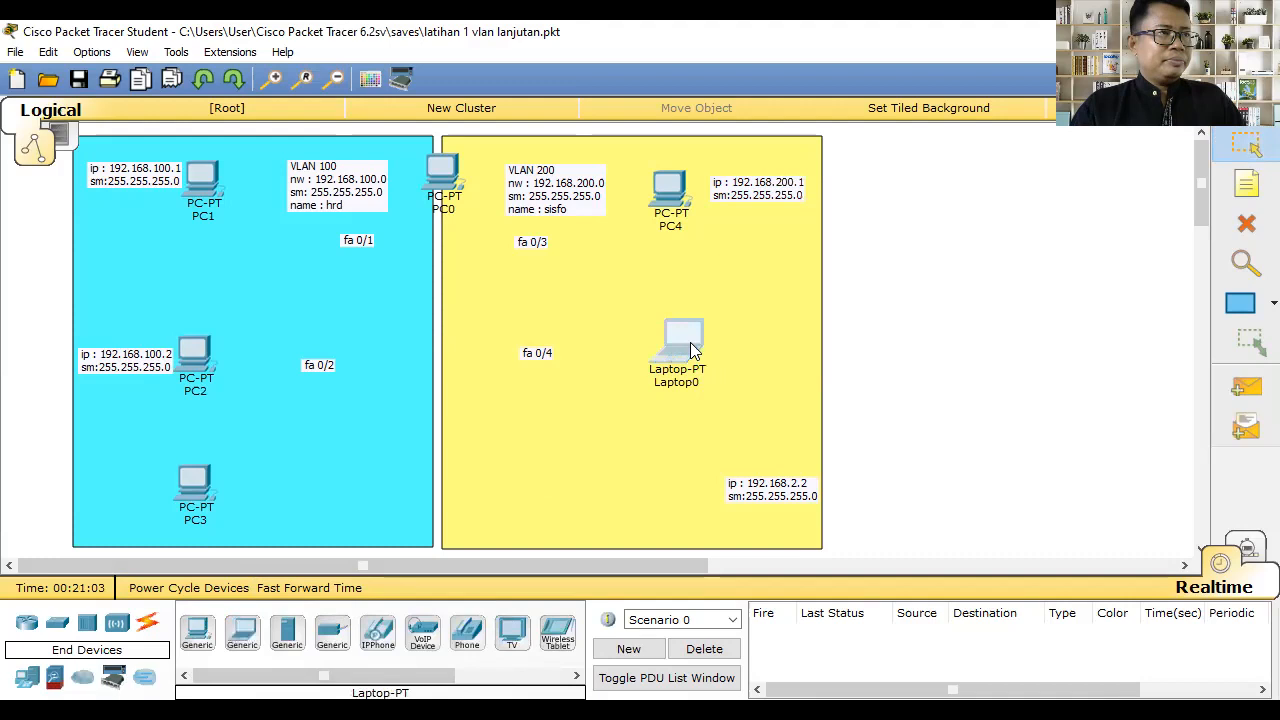
click(692, 349)
key(BackSpace)
text(1)
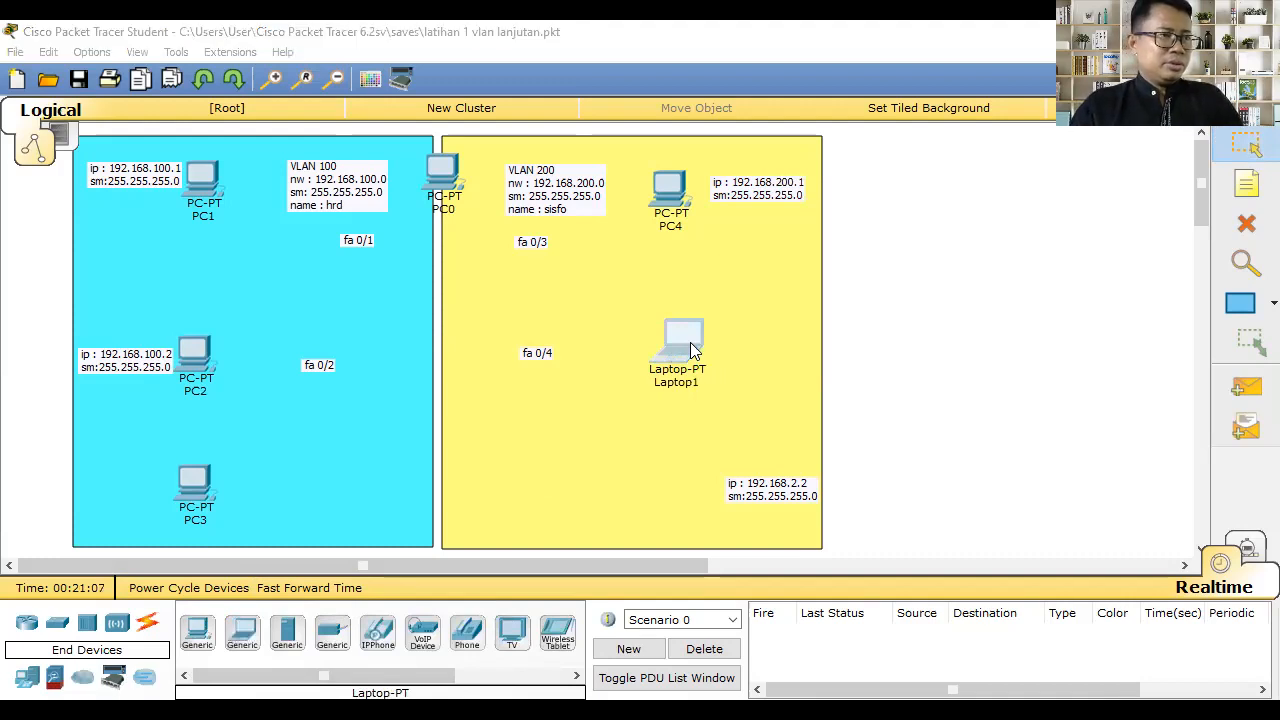
click(242, 632)
click(683, 487)
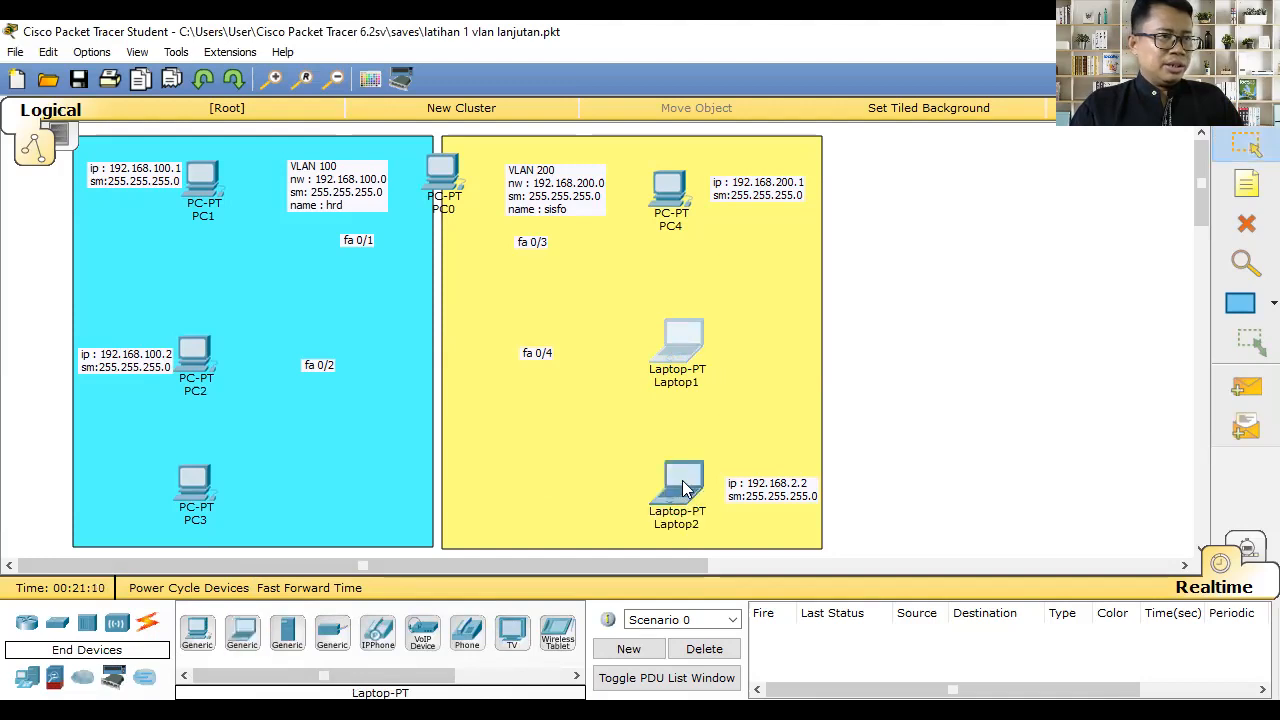
Move the remaining yellow-area IP note beside Laptop1, change its address to 192.168.200.2, and copy its text.
drag(784, 488, 779, 343)
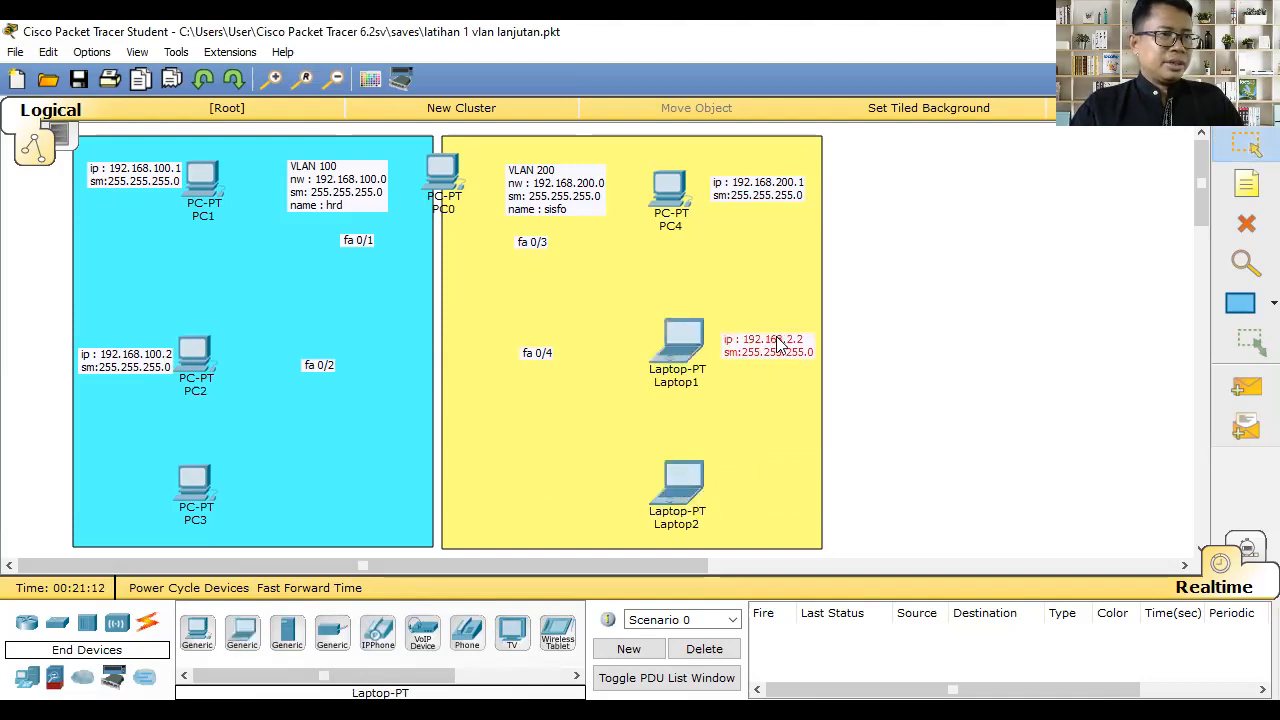
click(782, 341)
click(796, 343)
text(00)
key(ctrl+a)
key(ctrl+c)
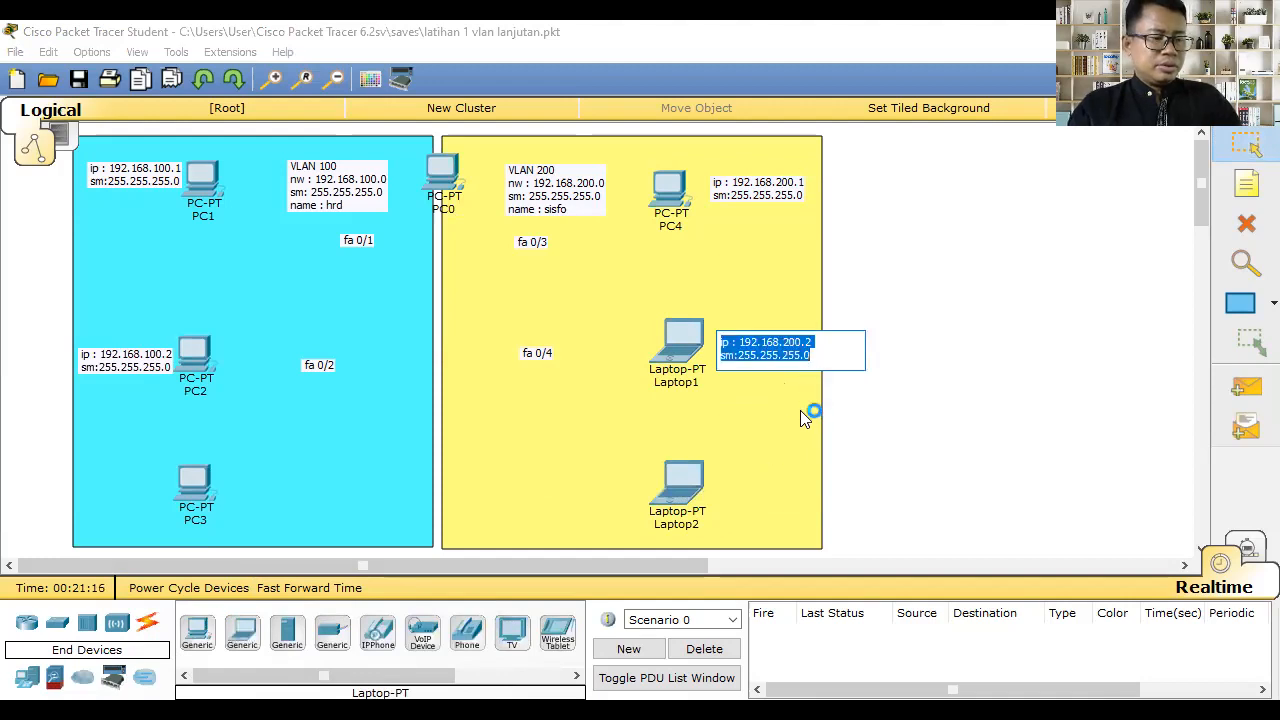
Add a note beside Laptop2 with IP 192.168.200.3 and subnet mask 255.255.255.0.
click(1247, 185)
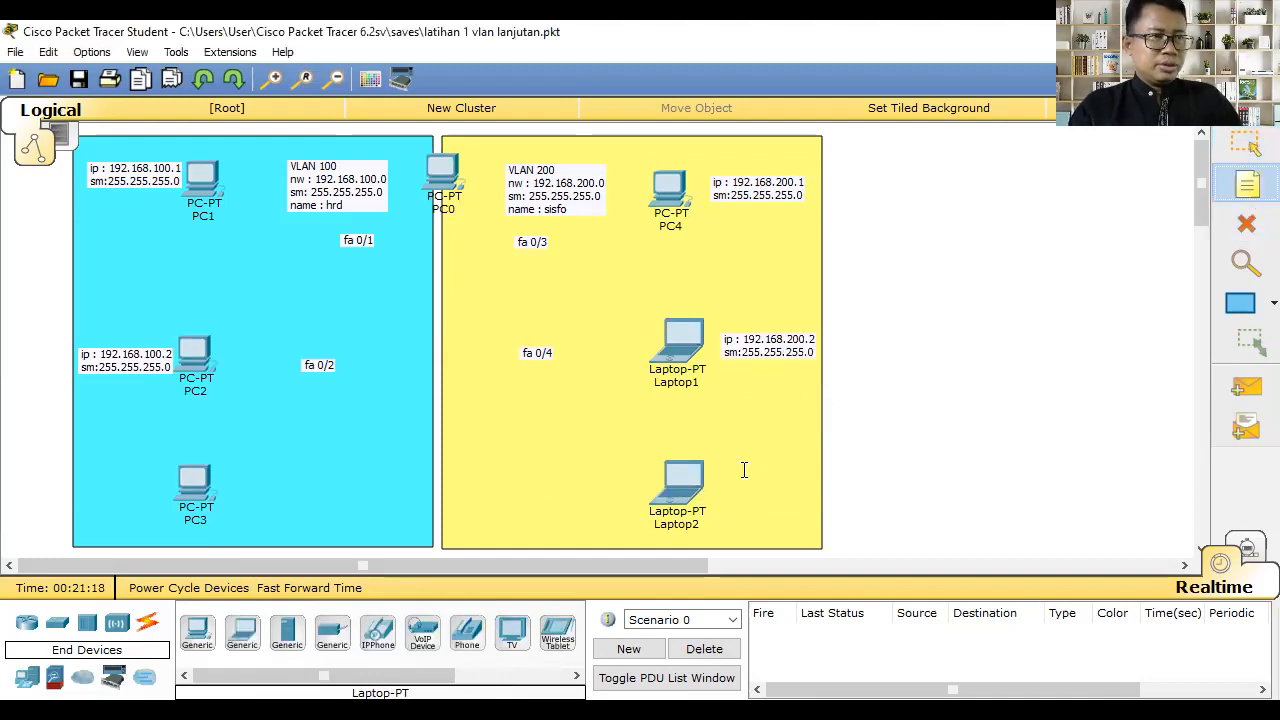
click(778, 488)
key(ctrl+v)
click(846, 488)
key(BackSpace)
text(3)
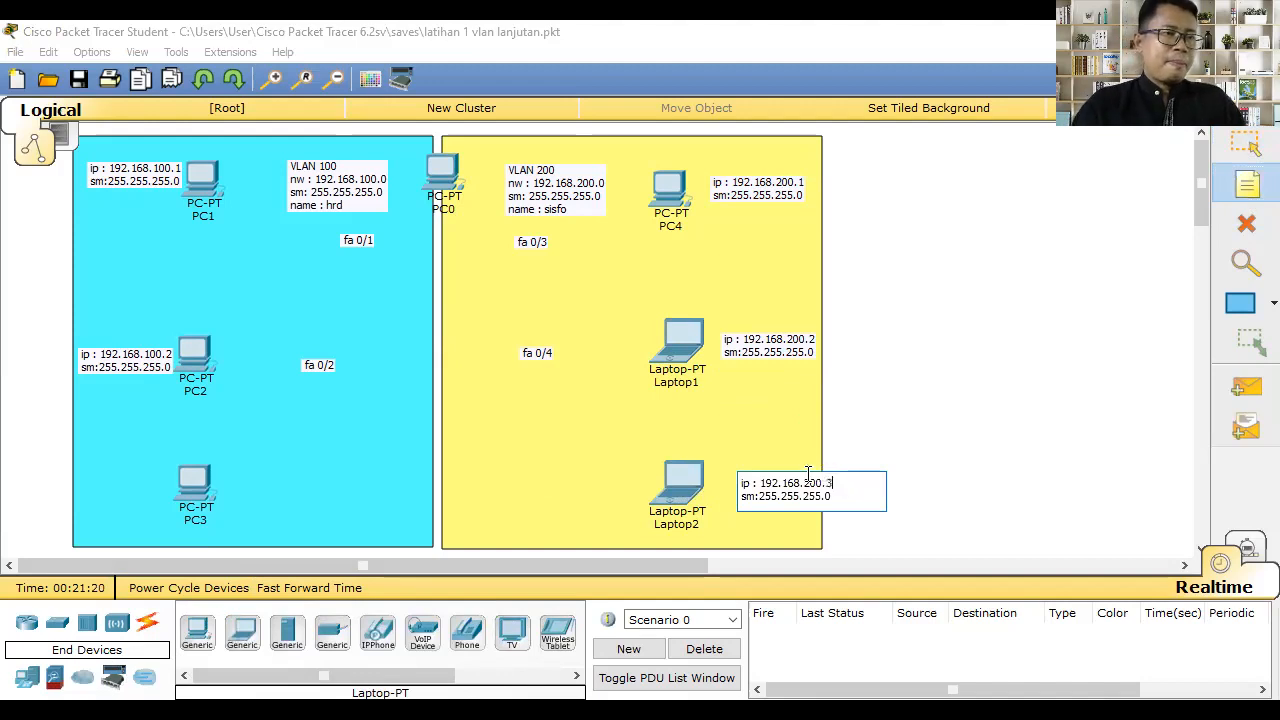
Add a note with IP 192.168.100.3 and subnet mask 255.255.255.0 and position it beside PC3.
click(130, 374)
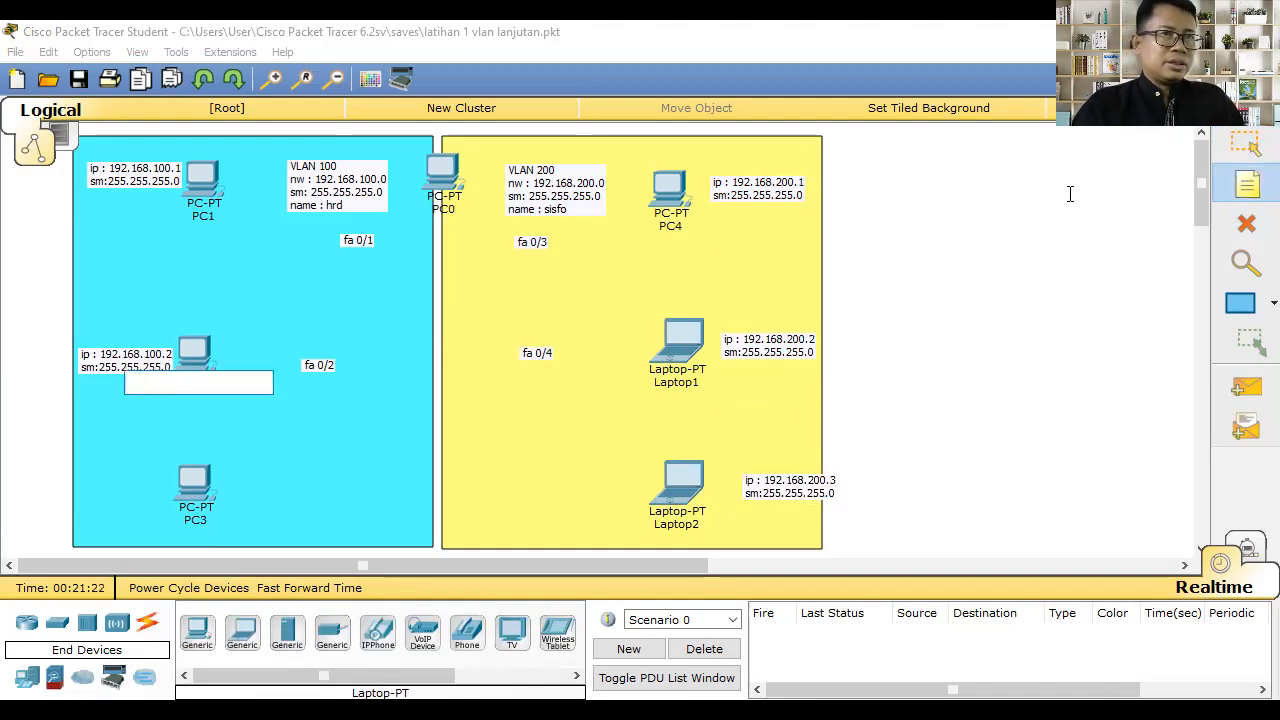
click(140, 358)
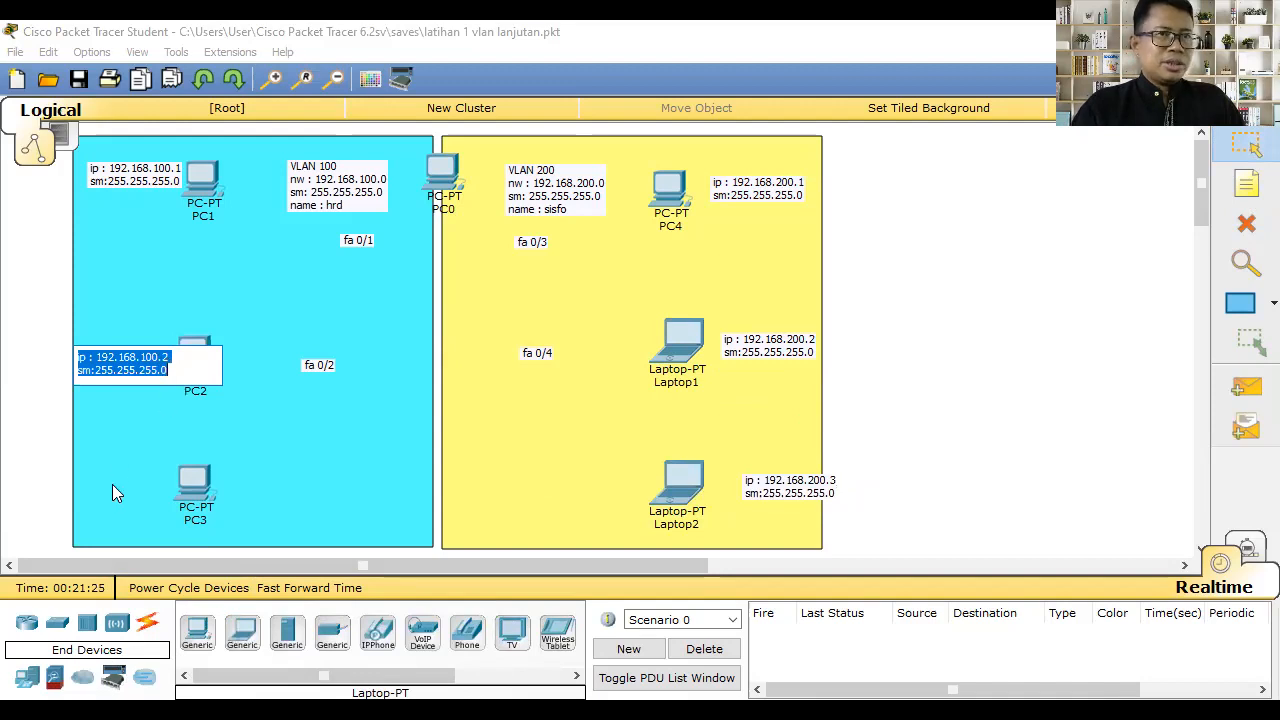
click(1248, 186)
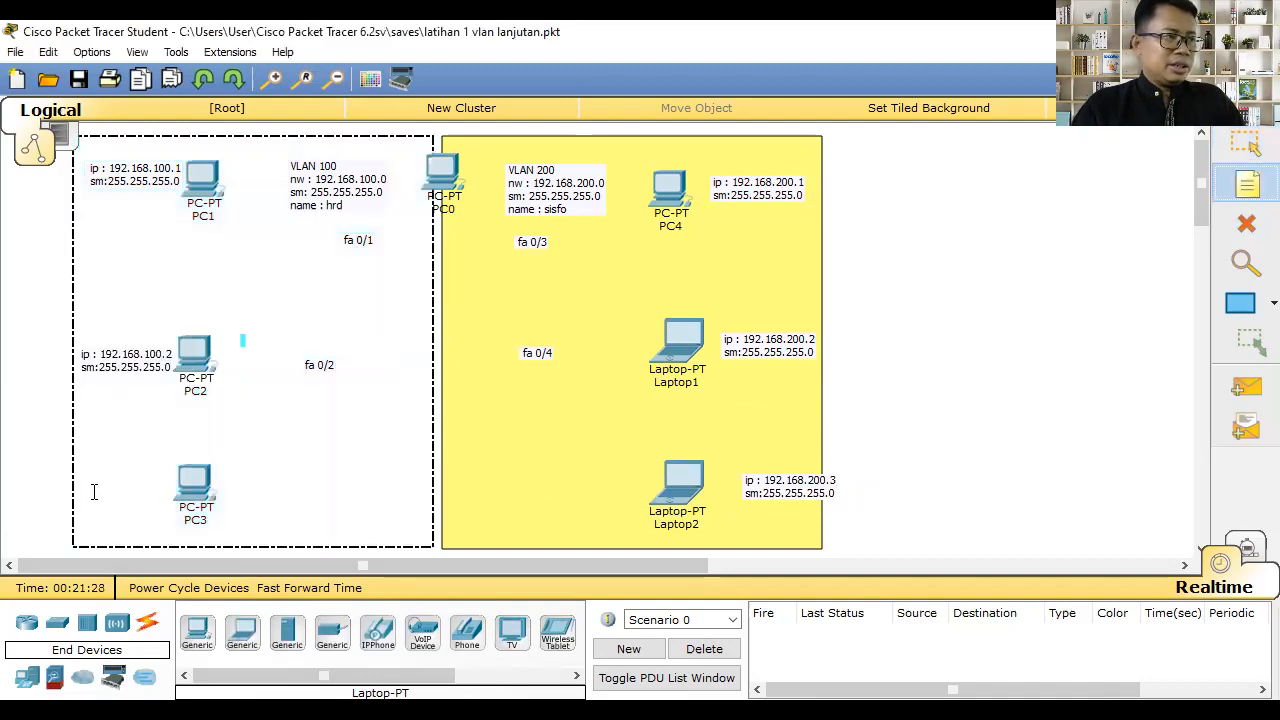
click(154, 506)
text(ip : 192.168.100.3 sm:255.255.255.0)
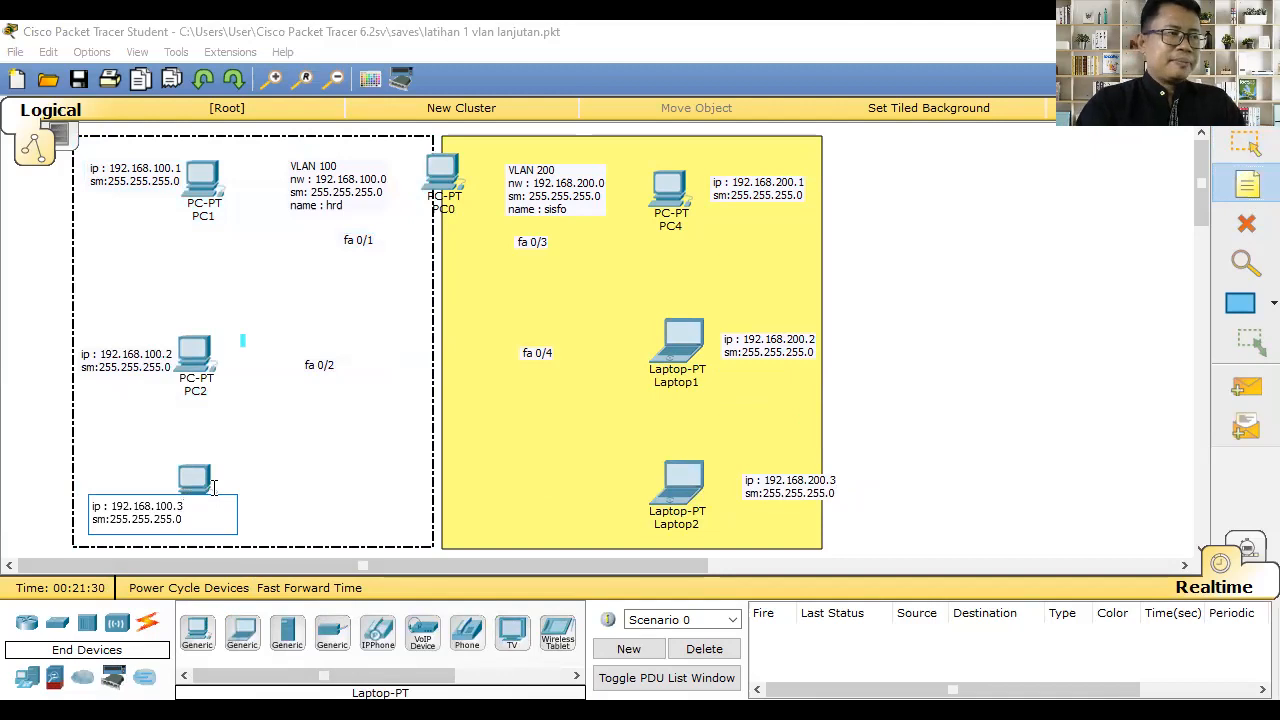
key(Escape)
drag(132, 500, 117, 479)
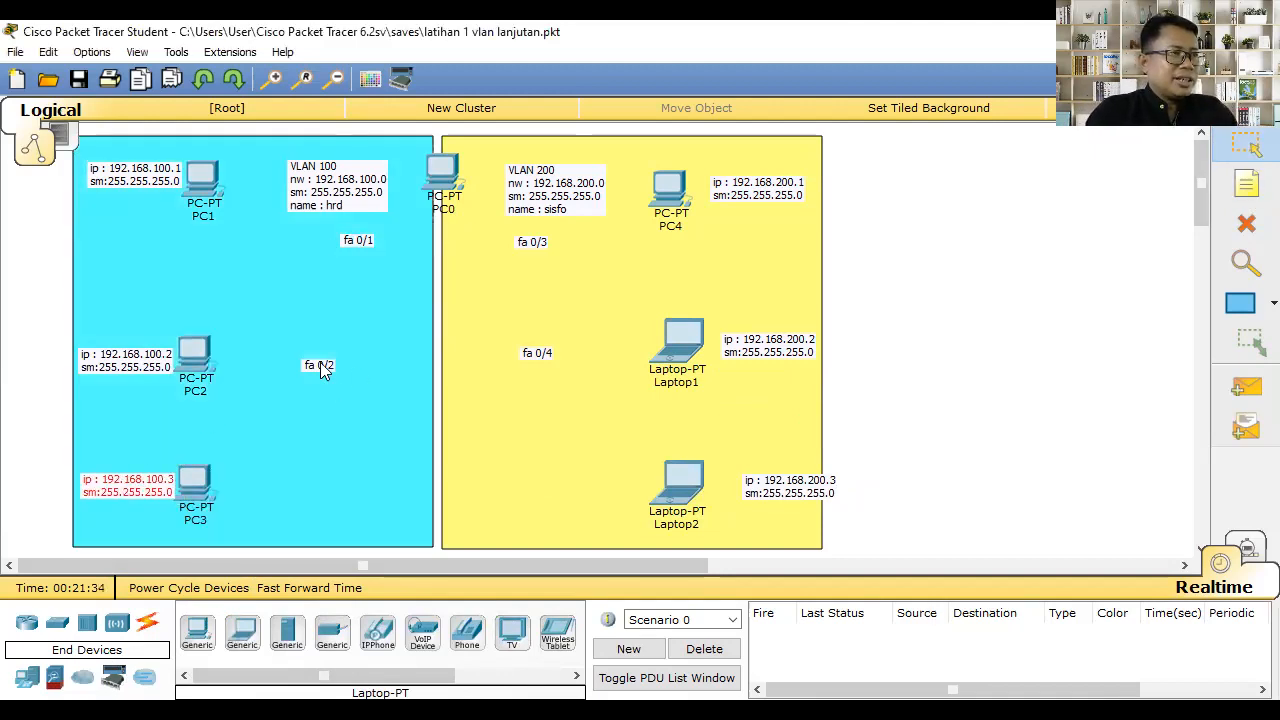
Move port labels fa 0/1, fa 0/2 and fa 0/3 beside PC1, PC2 and PC3, and place fa 0/4 near PC4.
drag(358, 243, 310, 240)
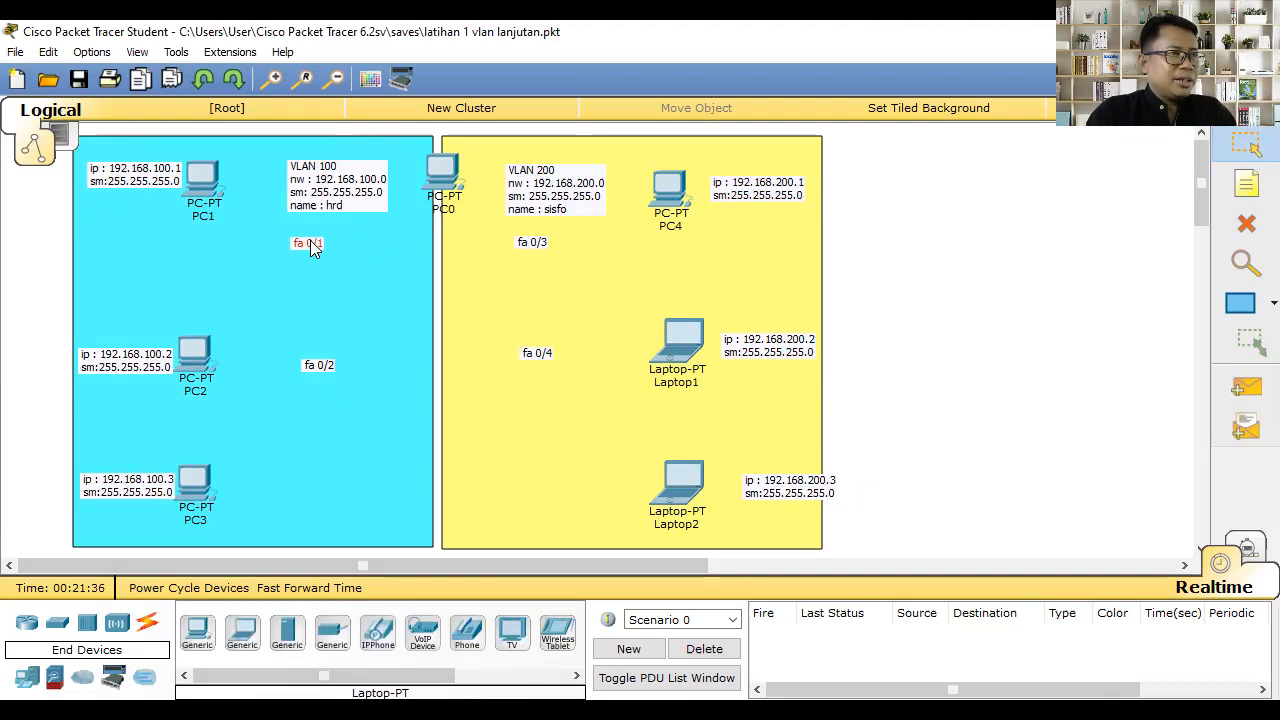
drag(530, 246, 290, 485)
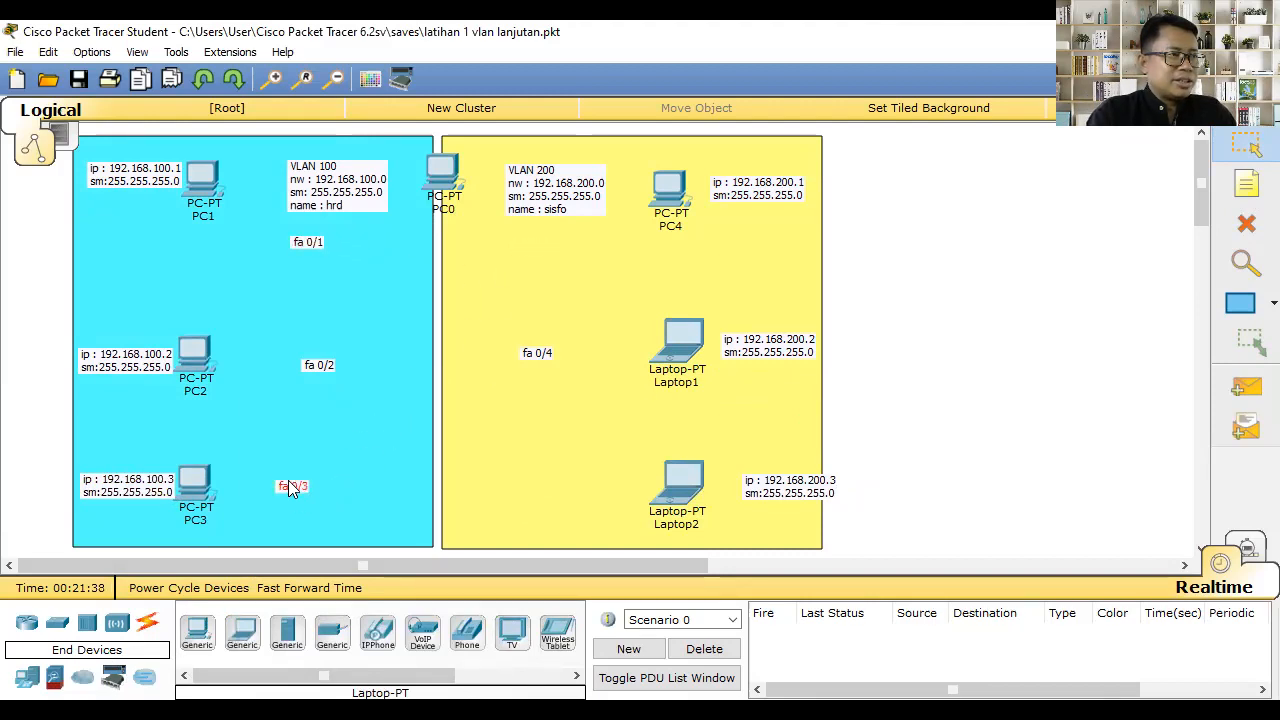
drag(308, 372, 256, 365)
drag(306, 244, 263, 237)
drag(526, 358, 595, 248)
Copy the fa 0/4 label's text to create a fa 0/5 label beside Laptop1, and copy the new text.
double_click(597, 243)
key(ctrl+c)
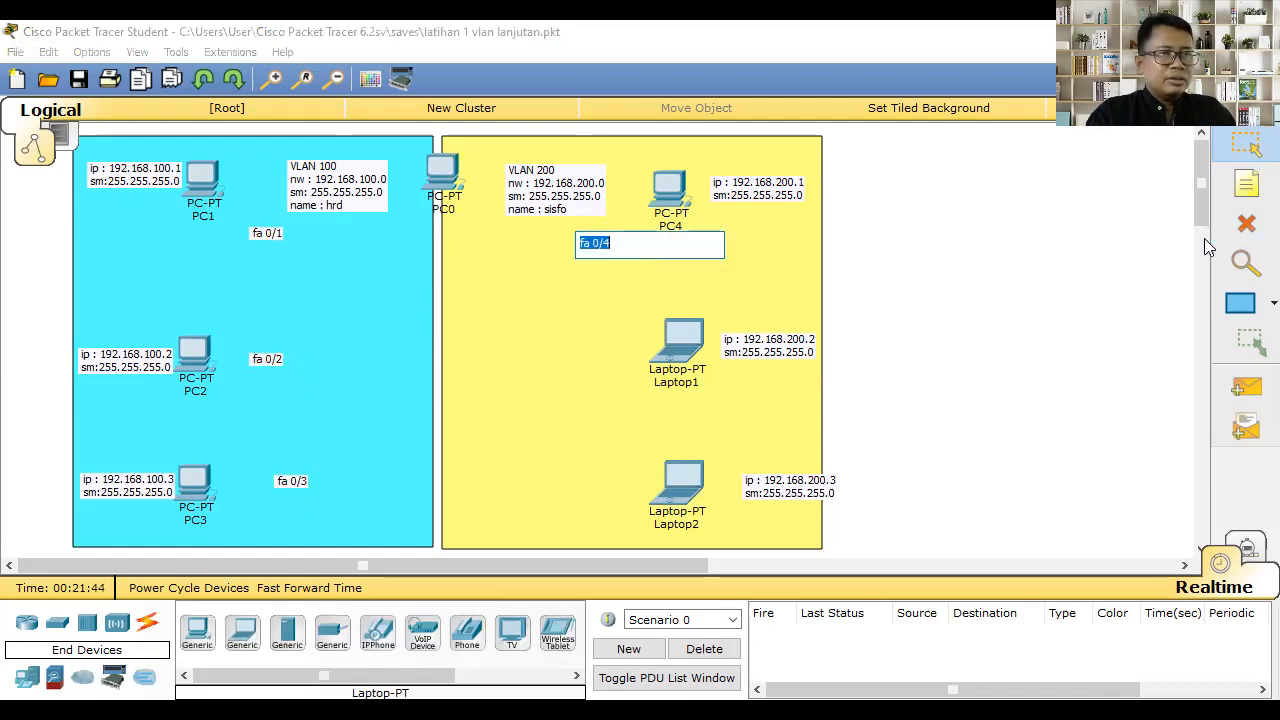
click(1250, 199)
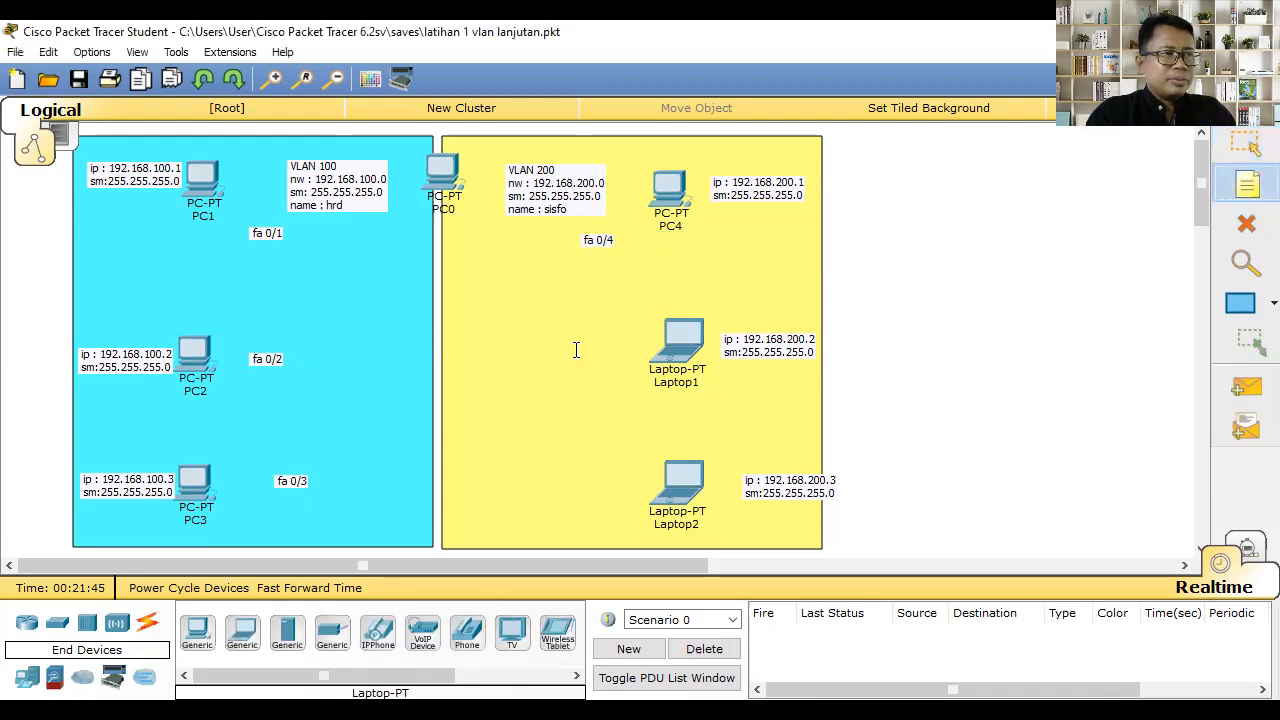
click(580, 351)
key(ctrl+v)
key(BackSpace)
text(5)
key(ctrl+a)
key(ctrl+c)
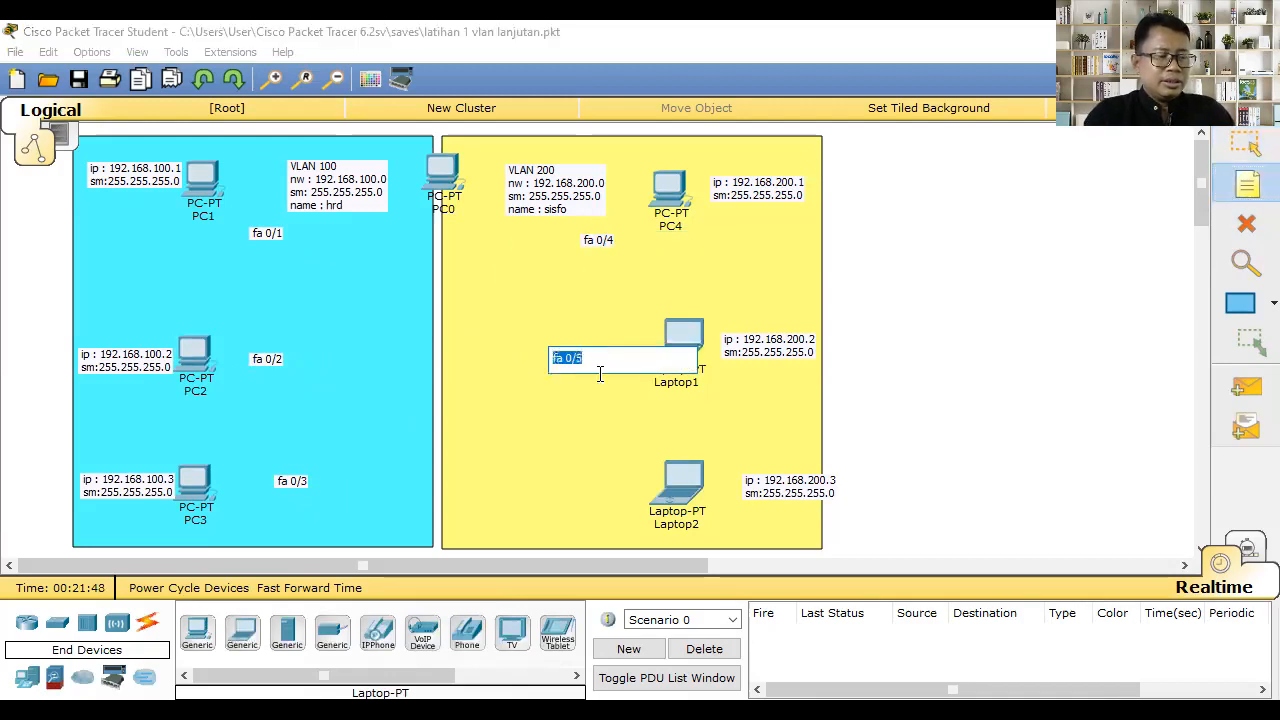
Add a fa 0/6 port label and position it beside Laptop2.
click(634, 452)
key(ctrl+v)
key(BackSpace)
text(6)
click(1249, 153)
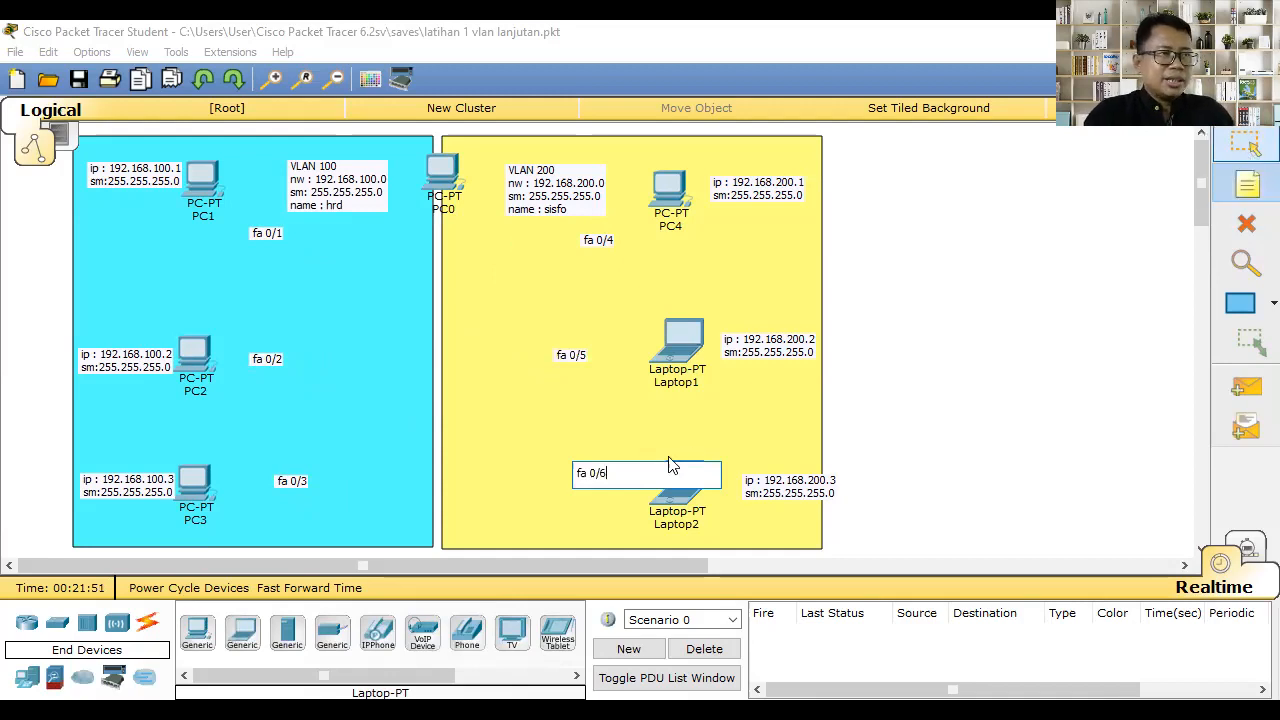
drag(605, 475, 593, 479)
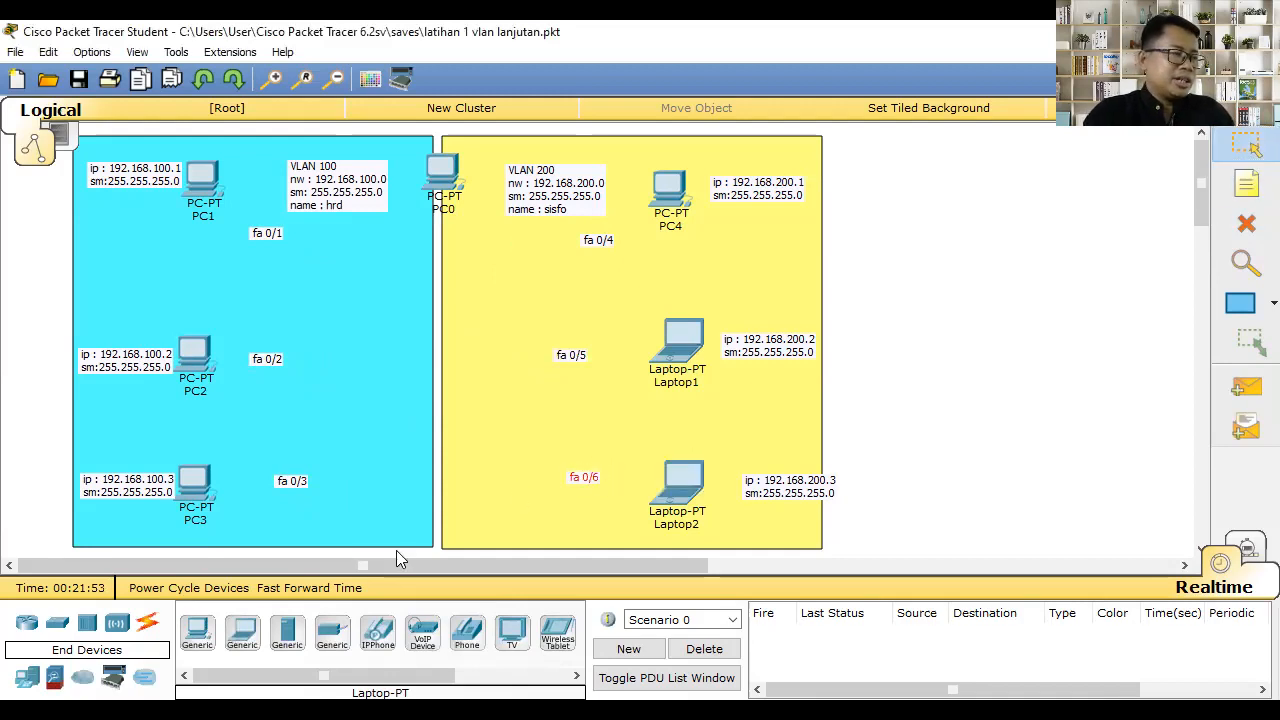
Place a 2960 switch between the blue and yellow areas, below PC0.
click(57, 622)
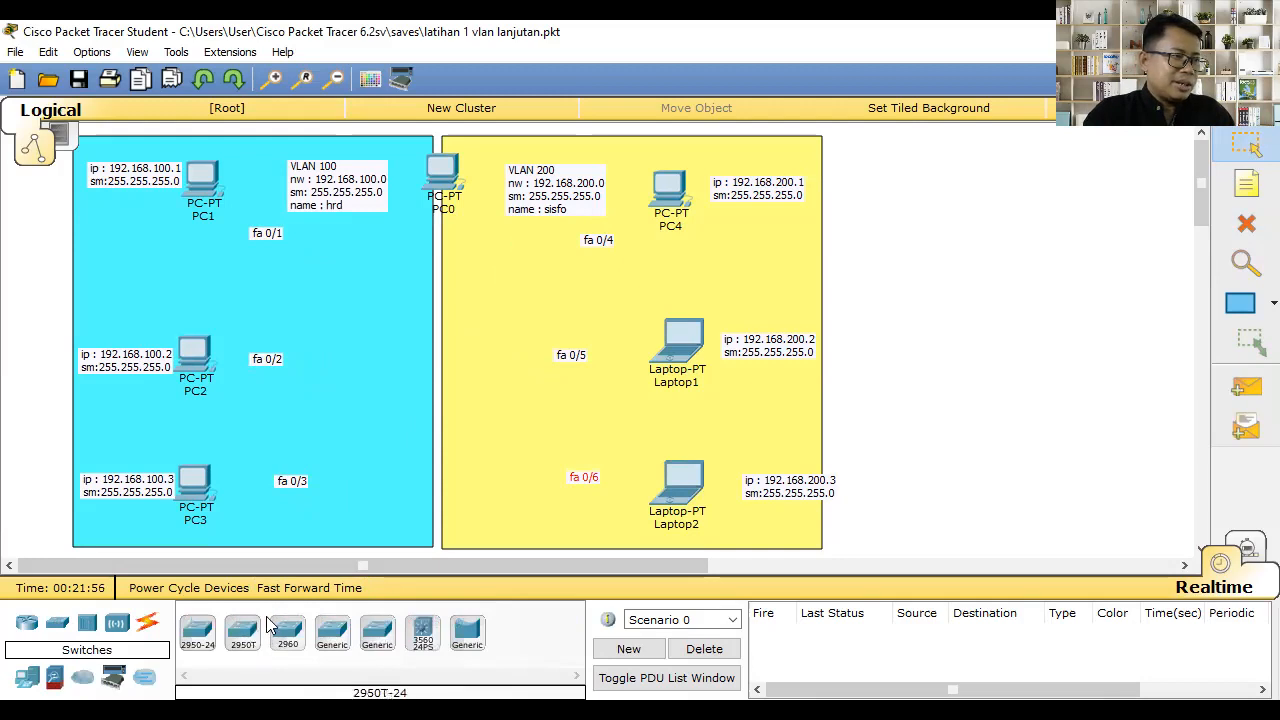
click(287, 630)
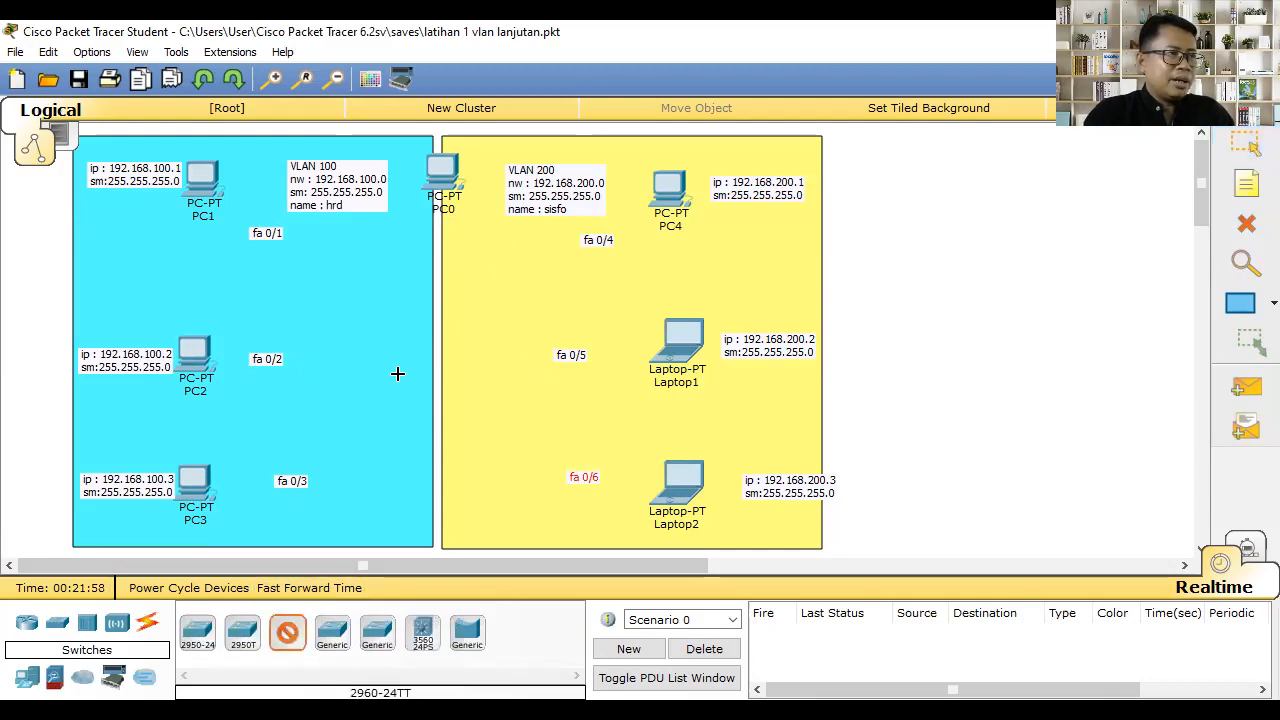
click(417, 340)
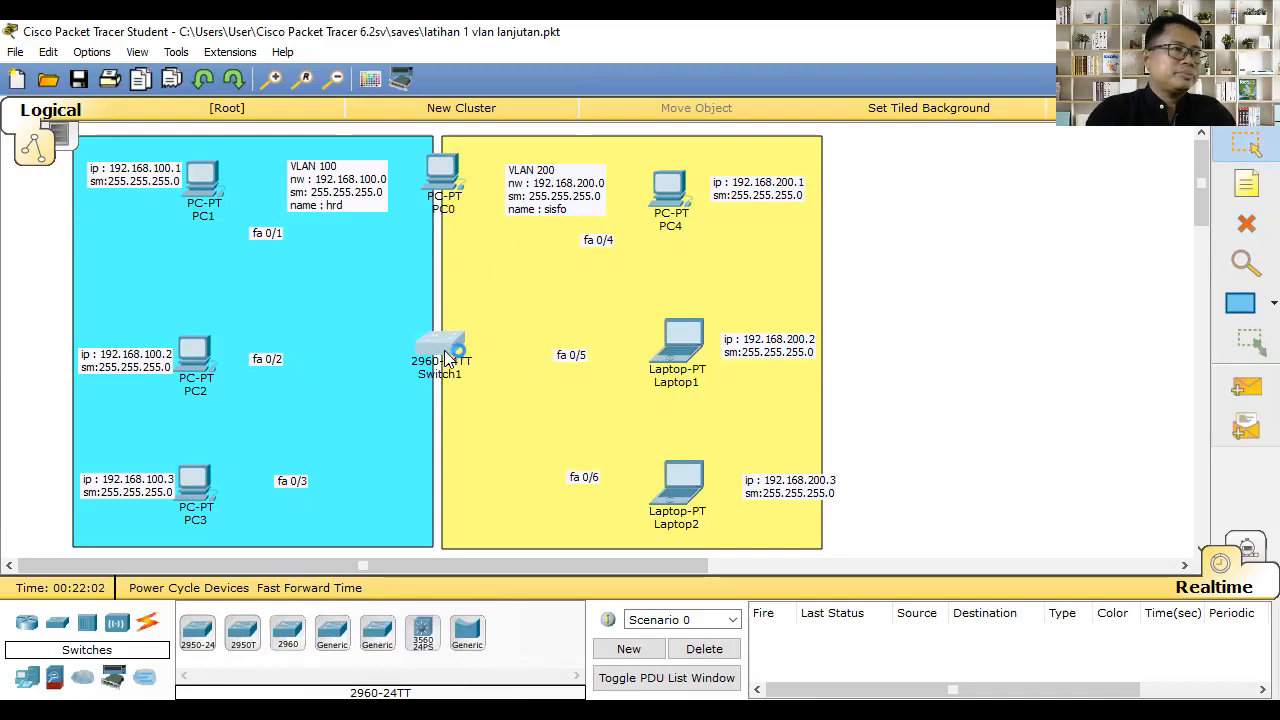
click(447, 358)
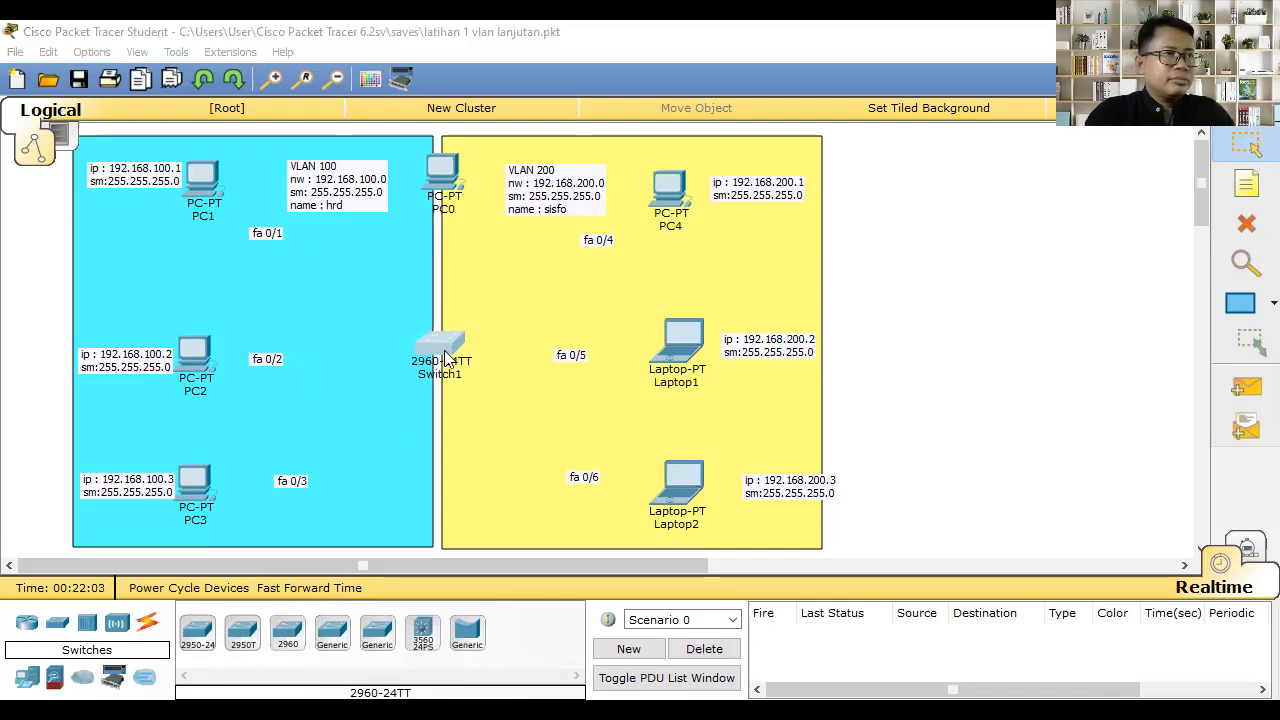
key(Return)
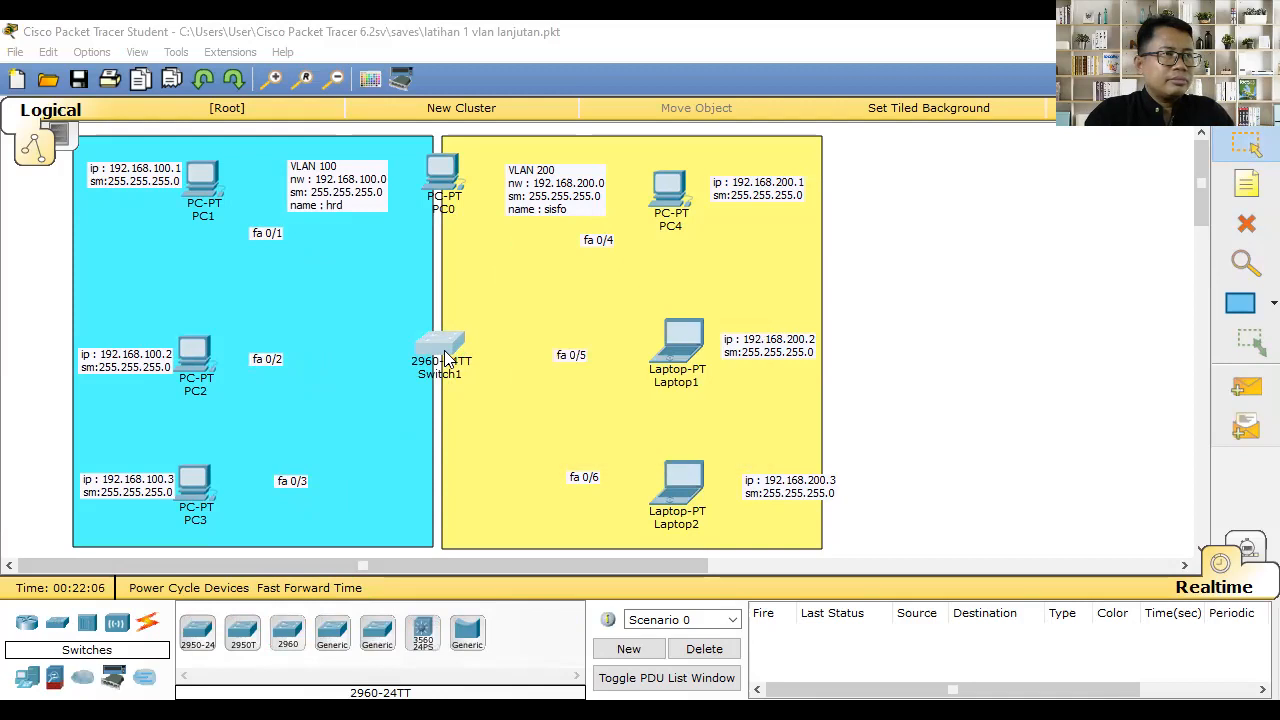
click(447, 358)
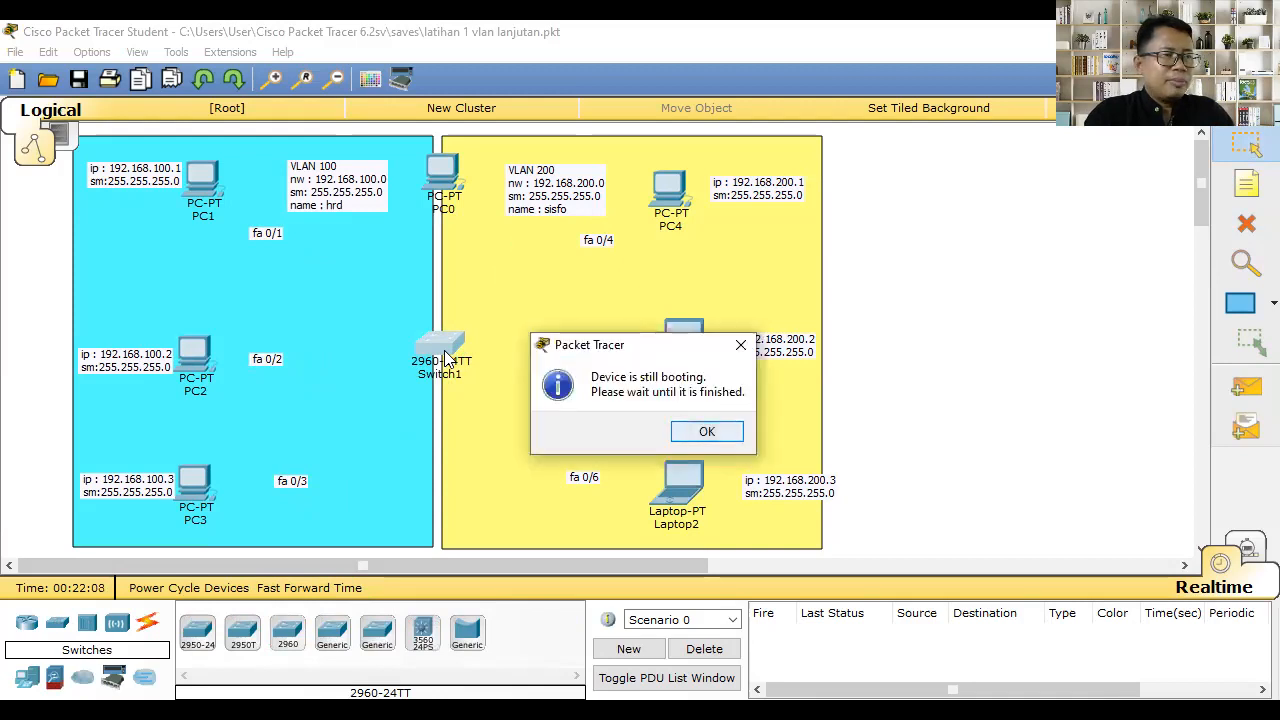
key(Return)
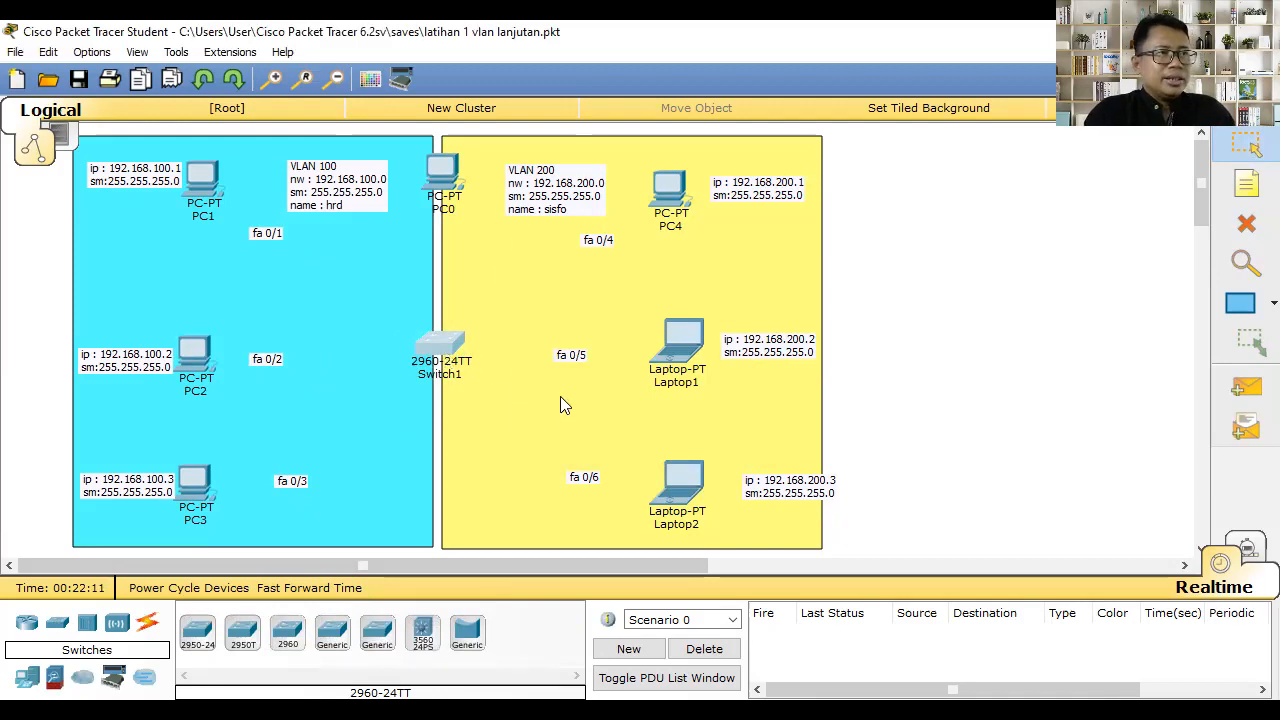
Connect PC0's RS 232 port to the switch's Console port with a console cable.
click(147, 622)
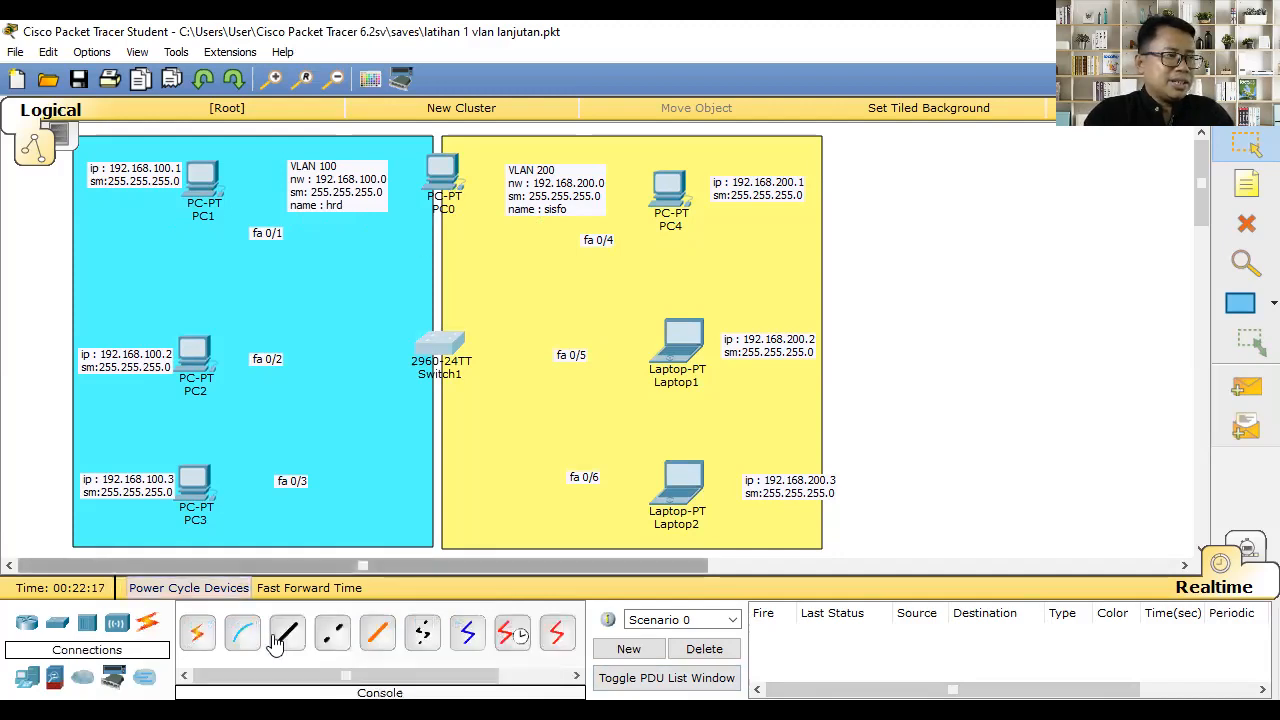
click(242, 632)
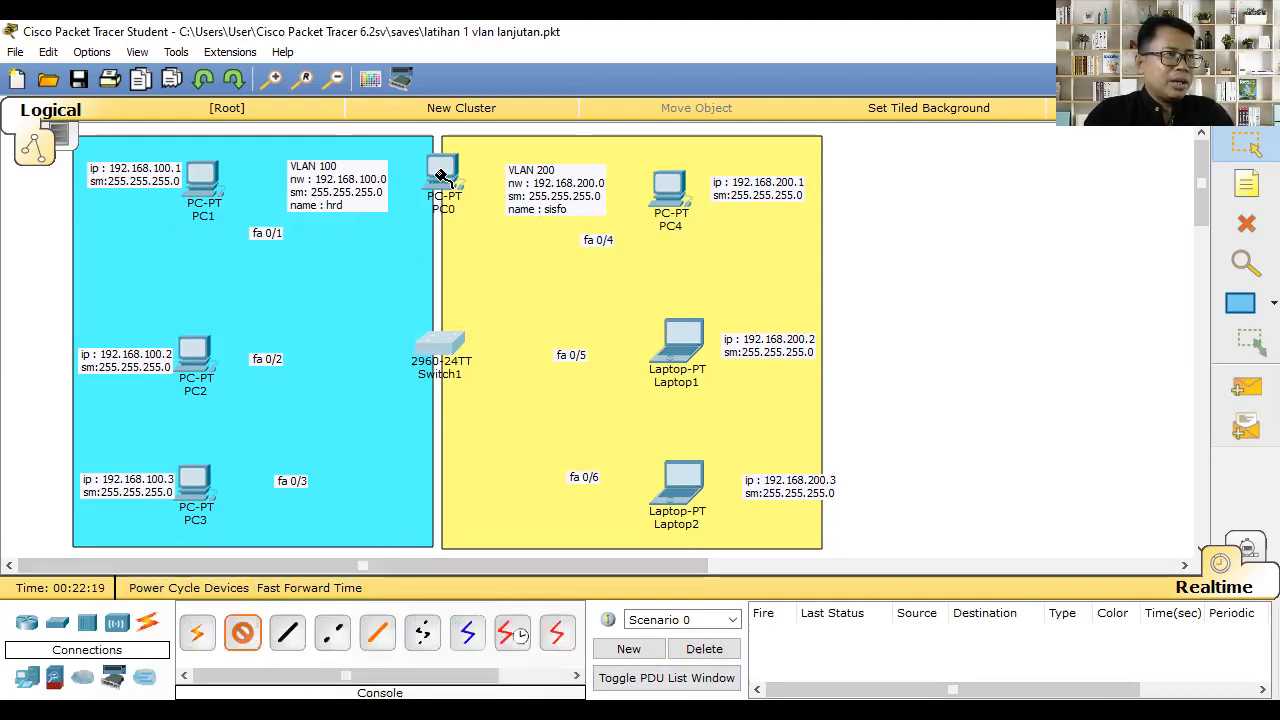
click(441, 173)
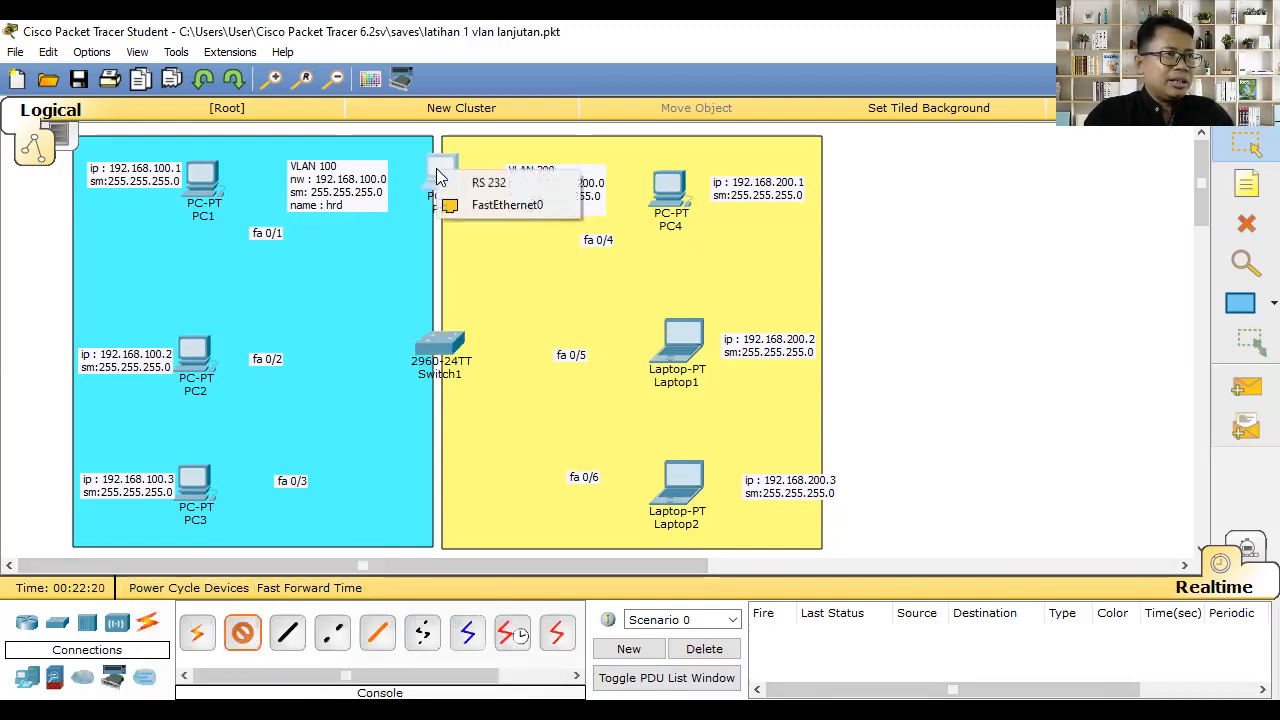
click(503, 184)
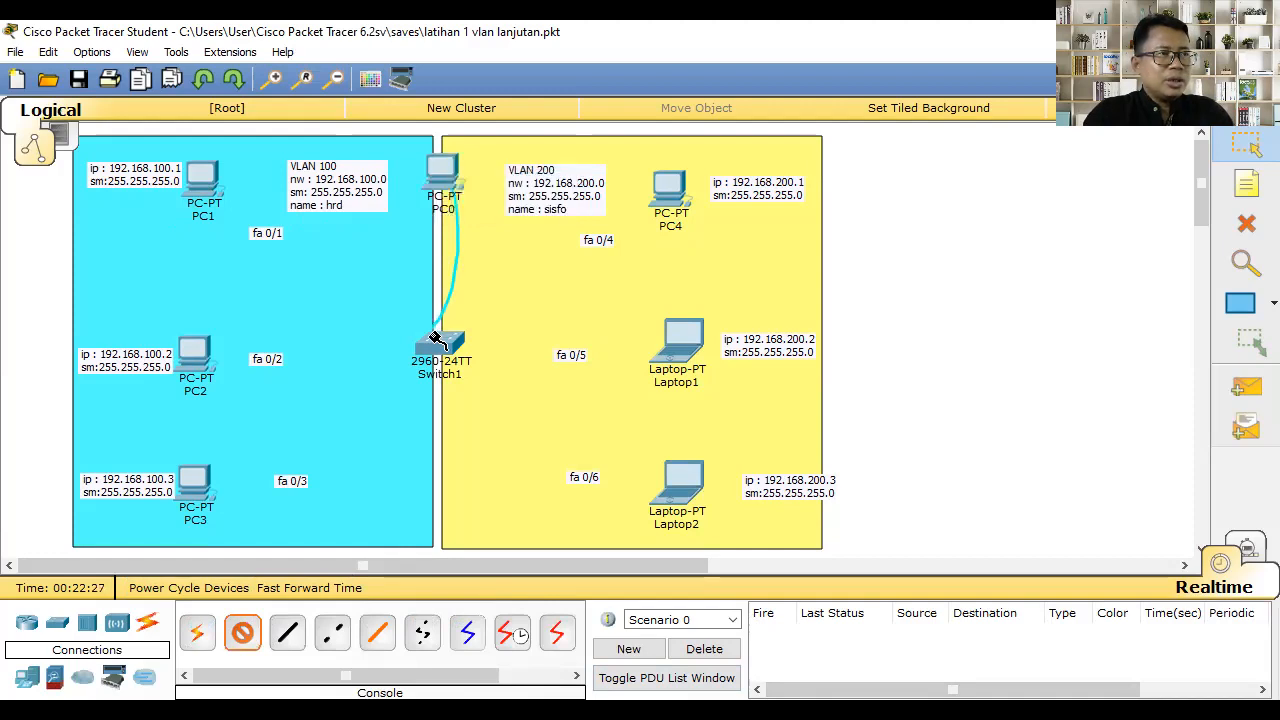
click(442, 342)
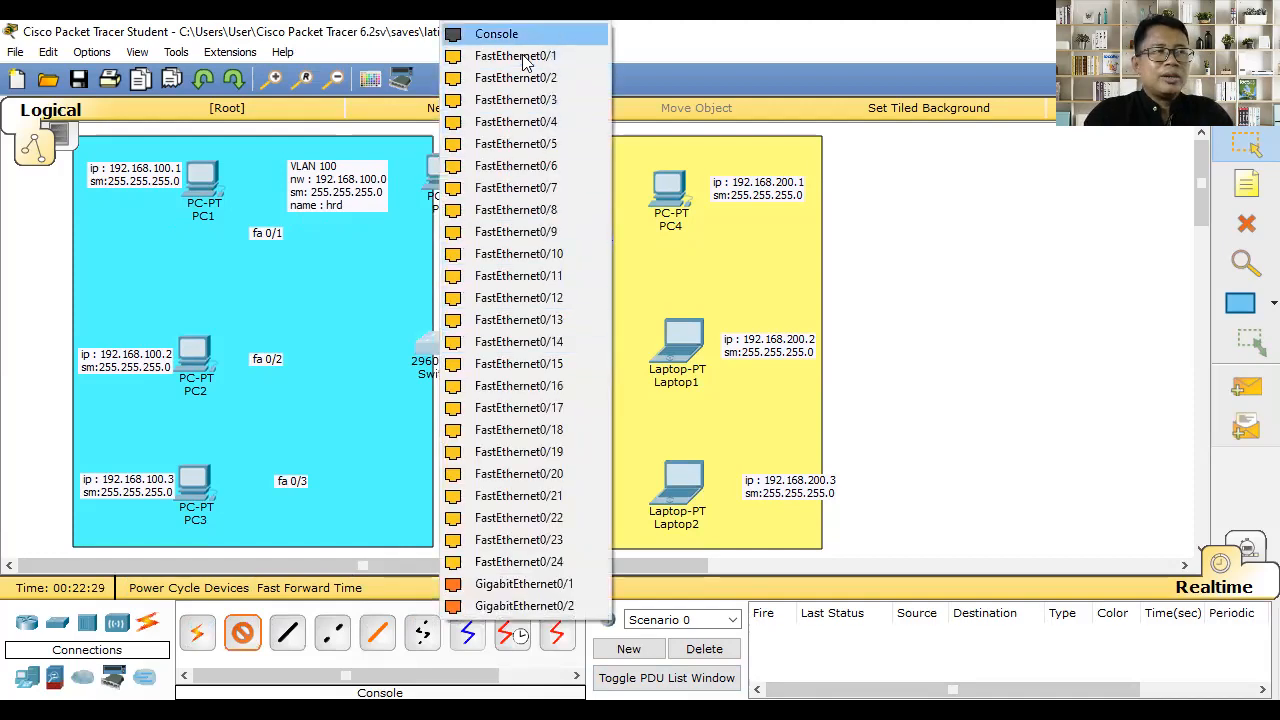
click(496, 34)
Connect PC1 and PC2 from FastEthernet0 to switch ports FastEthernet0/1 and FastEthernet0/2 with copper straight-through cables.
click(287, 632)
click(201, 178)
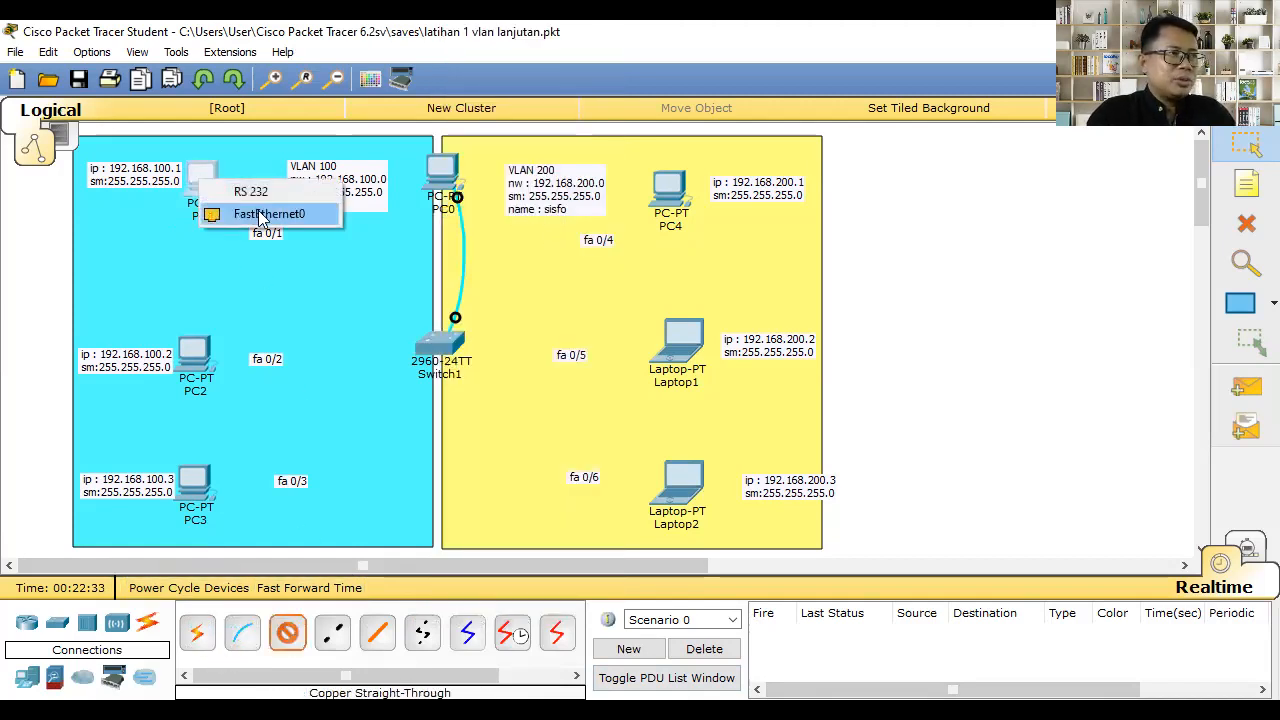
click(262, 214)
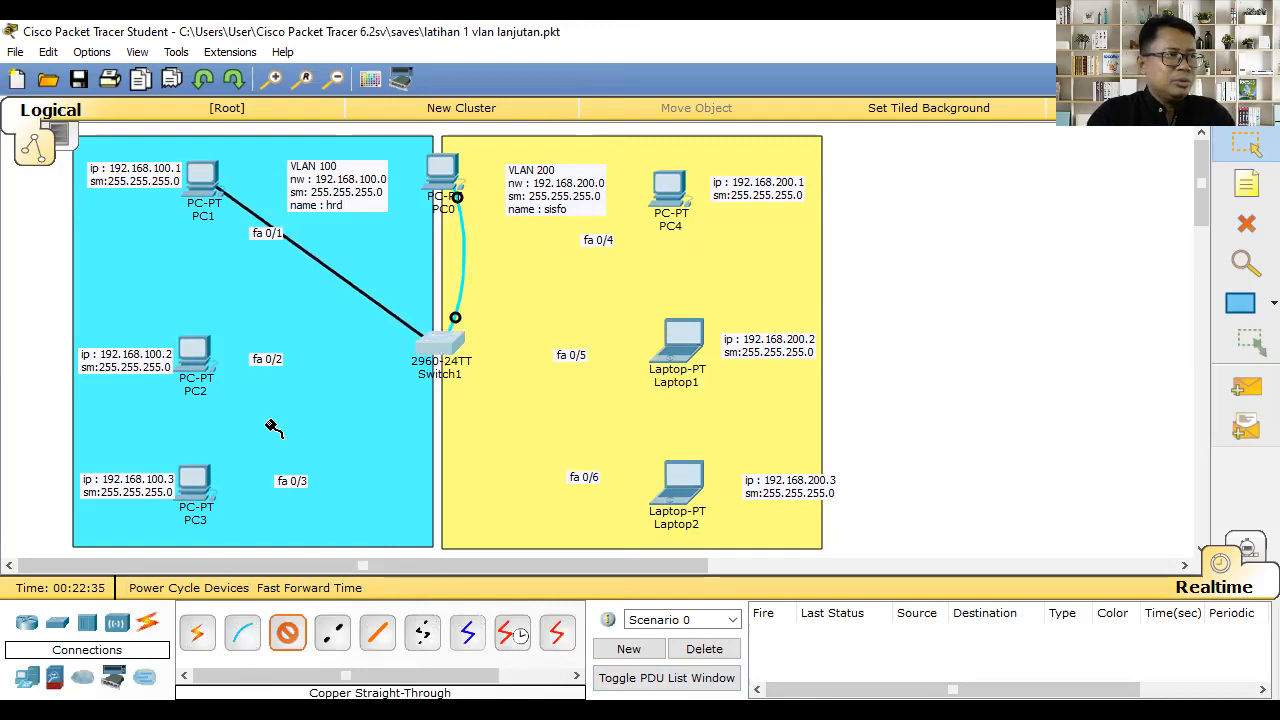
click(197, 366)
click(249, 398)
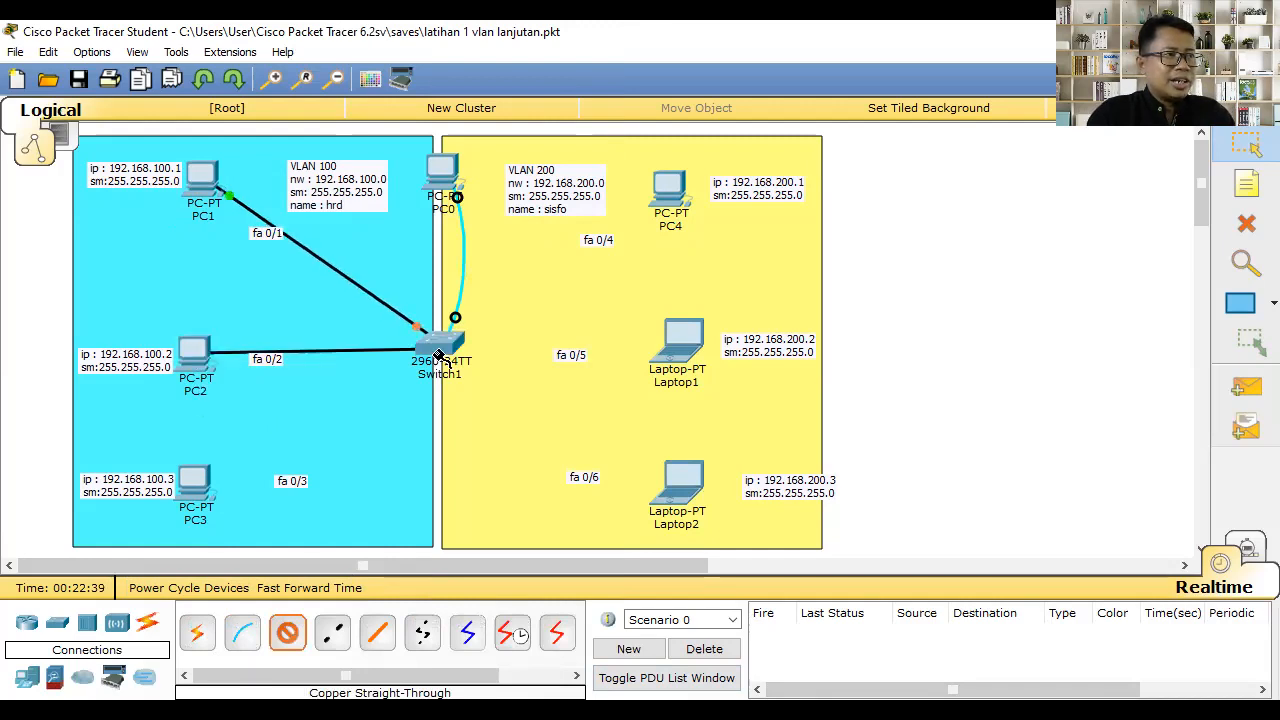
click(440, 345)
click(510, 33)
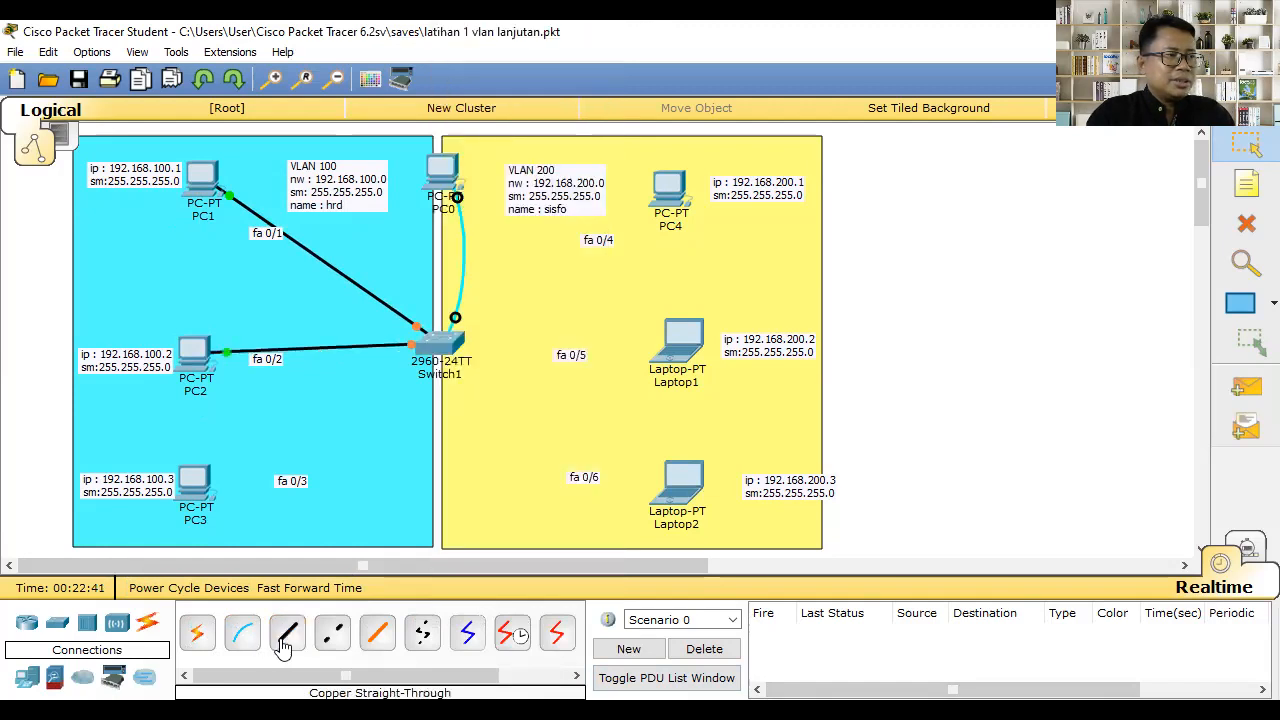
Connect PC3's FastEthernet0 to the switch's FastEthernet0/3 and move the blue-area port labels next to their cables.
click(197, 493)
click(248, 516)
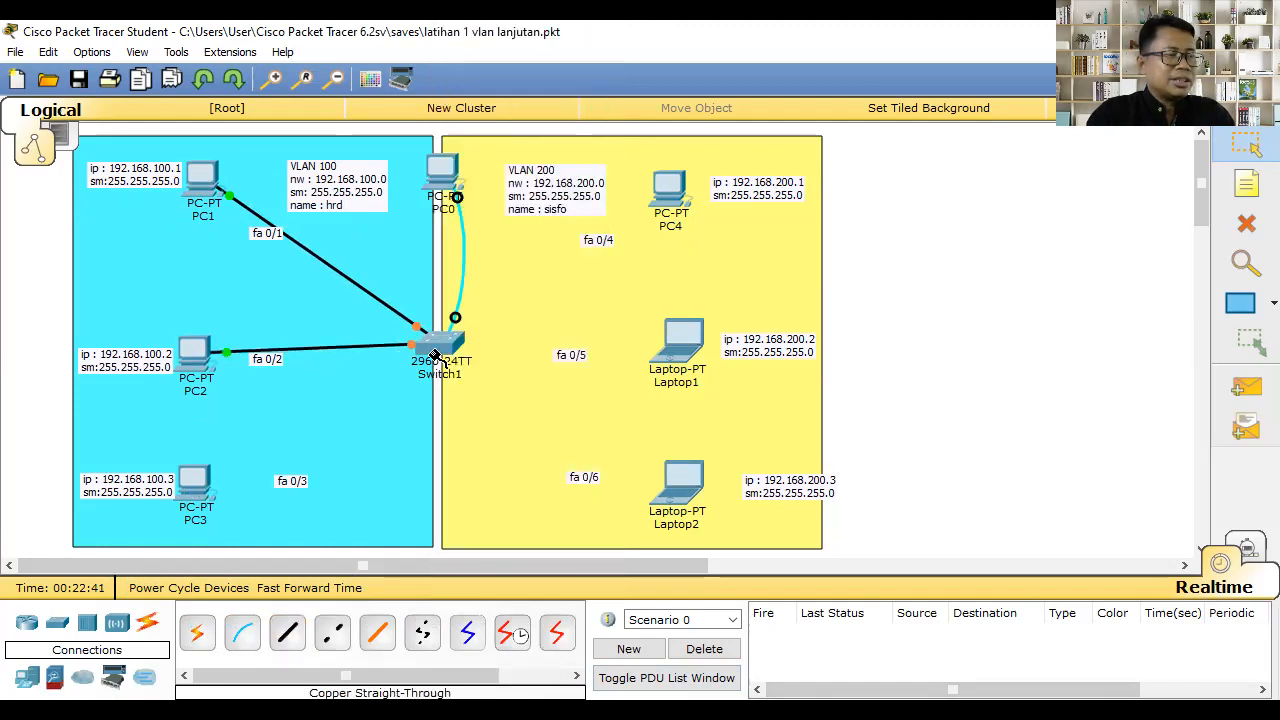
click(440, 348)
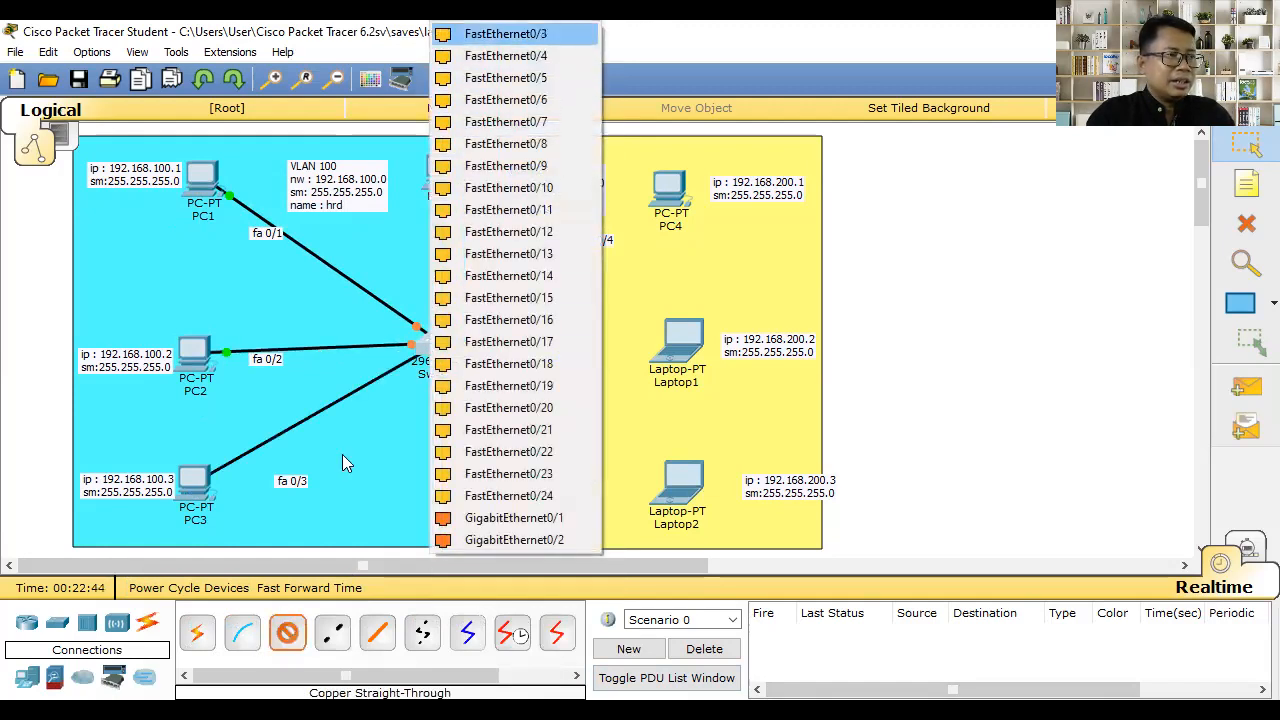
drag(290, 481, 290, 321)
drag(272, 236, 335, 248)
Connect the switch's FastEthernet0/4 to PC4's FastEthernet0 with a straight-through cable and move the fa 0/4 label beside it.
click(287, 632)
click(460, 350)
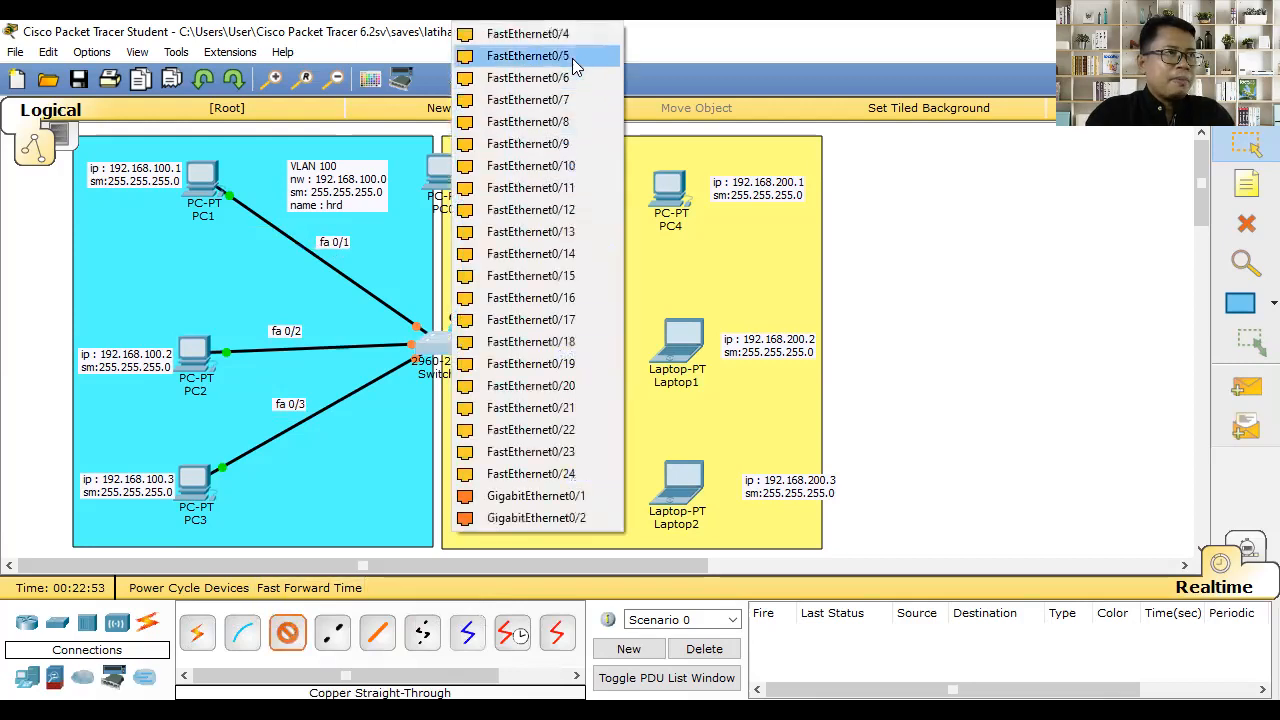
click(652, 190)
click(704, 226)
drag(592, 248, 560, 244)
Connect Laptop1's FastEthernet0 to the switch's FastEthernet0/5 with a straight-through cable and move the fa 0/5 label above it.
click(290, 634)
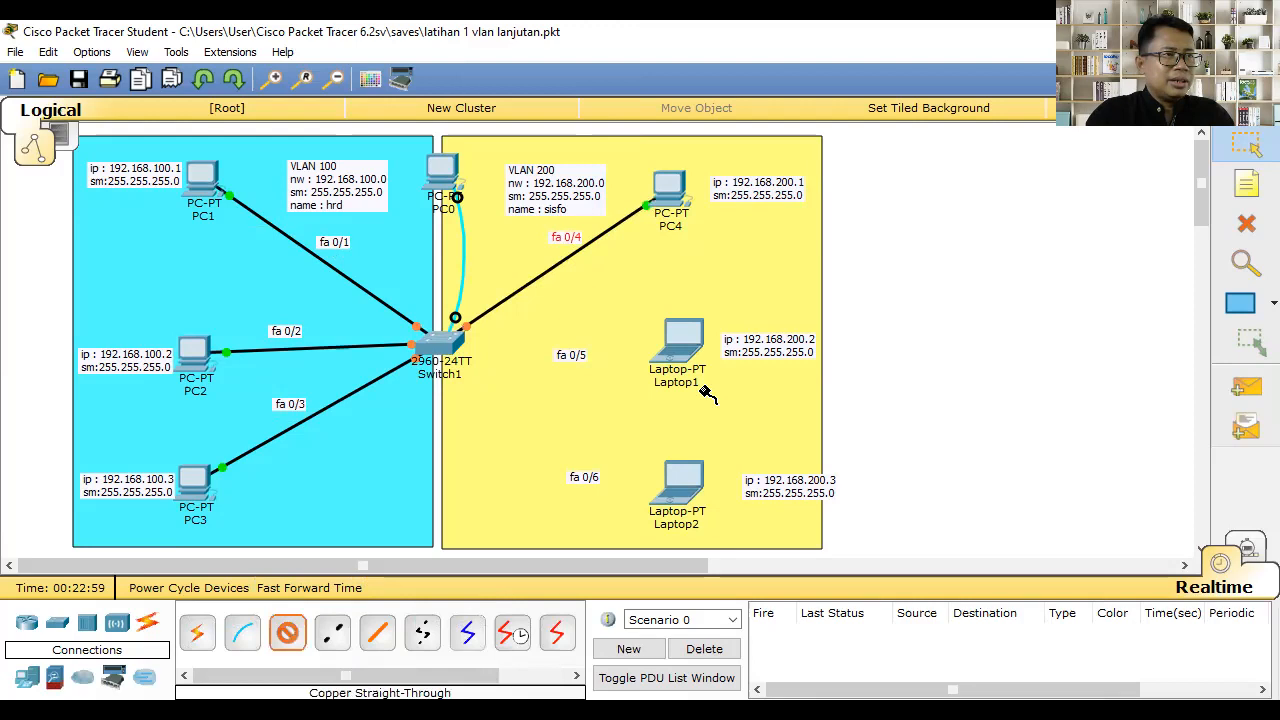
click(684, 350)
click(736, 382)
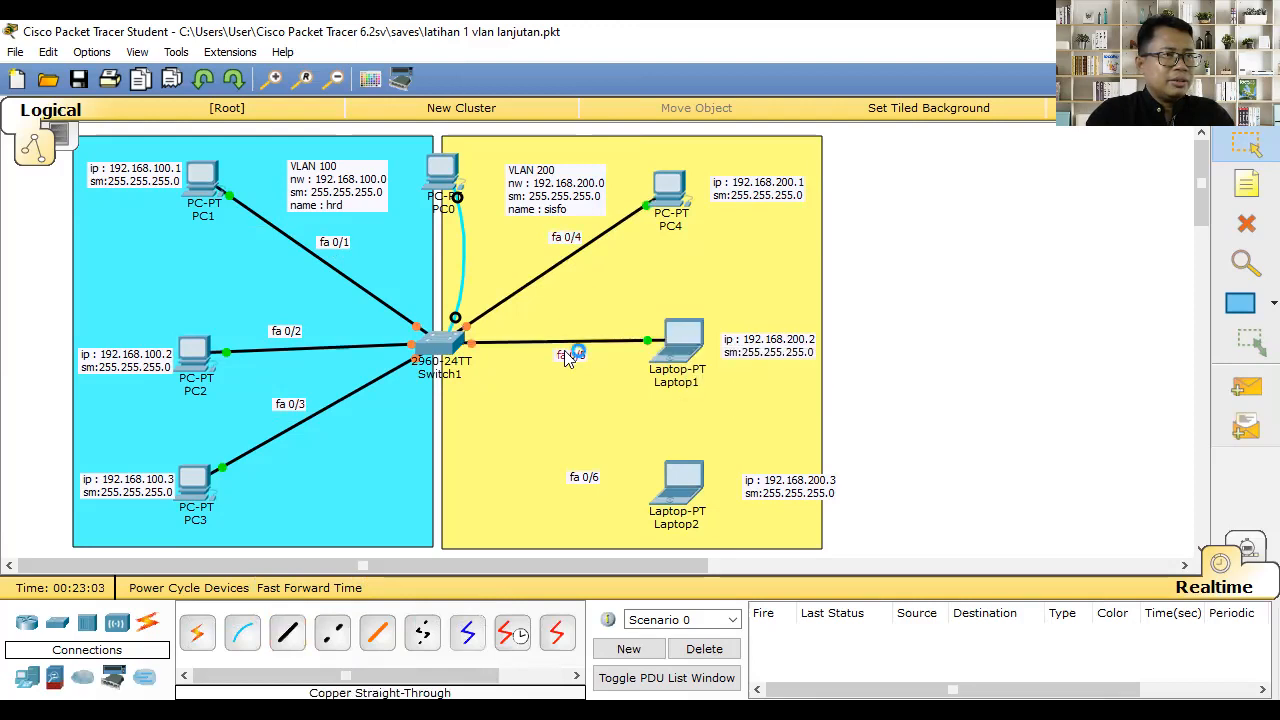
Connect the switch's FastEthernet0/6 to Laptop2's FastEthernet0 with a straight-through cable and move the fa 0/6 label beside it.
click(287, 632)
click(446, 351)
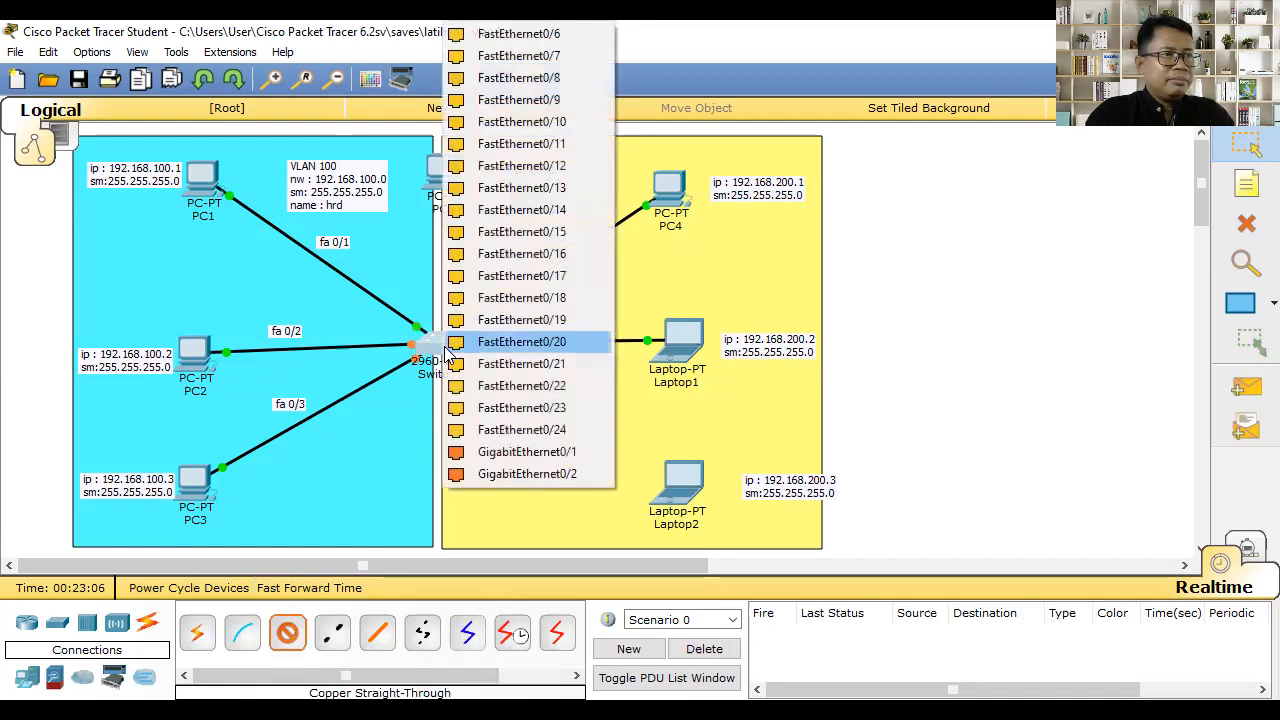
click(518, 33)
click(680, 495)
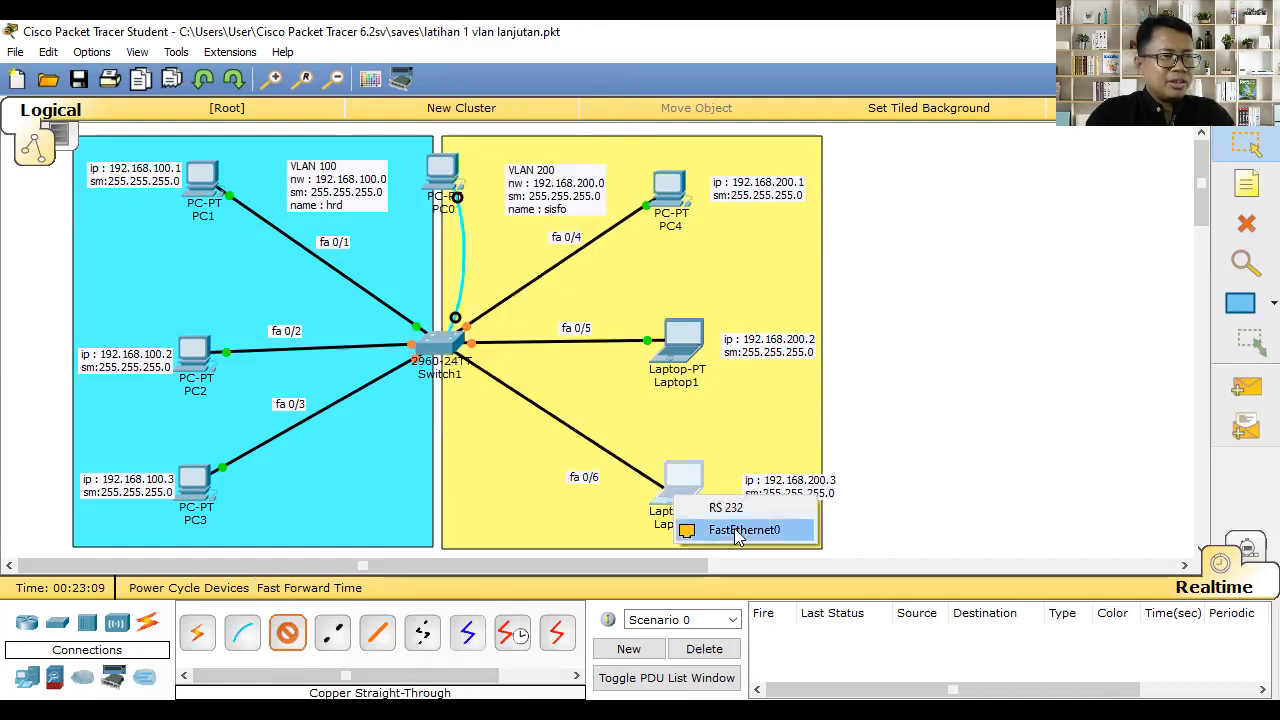
click(745, 528)
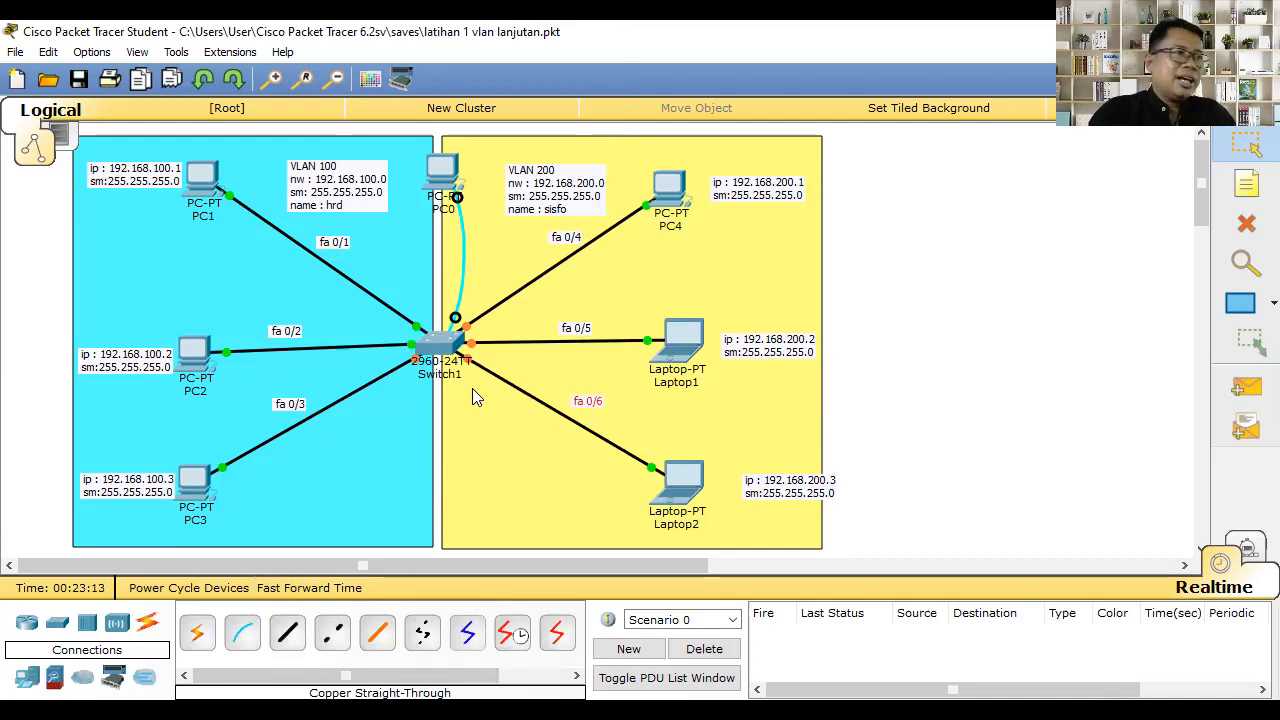
Open a terminal session to the switch from PC0, accepting the default port configuration of 9600 bits per second.
mouse_move(445, 195)
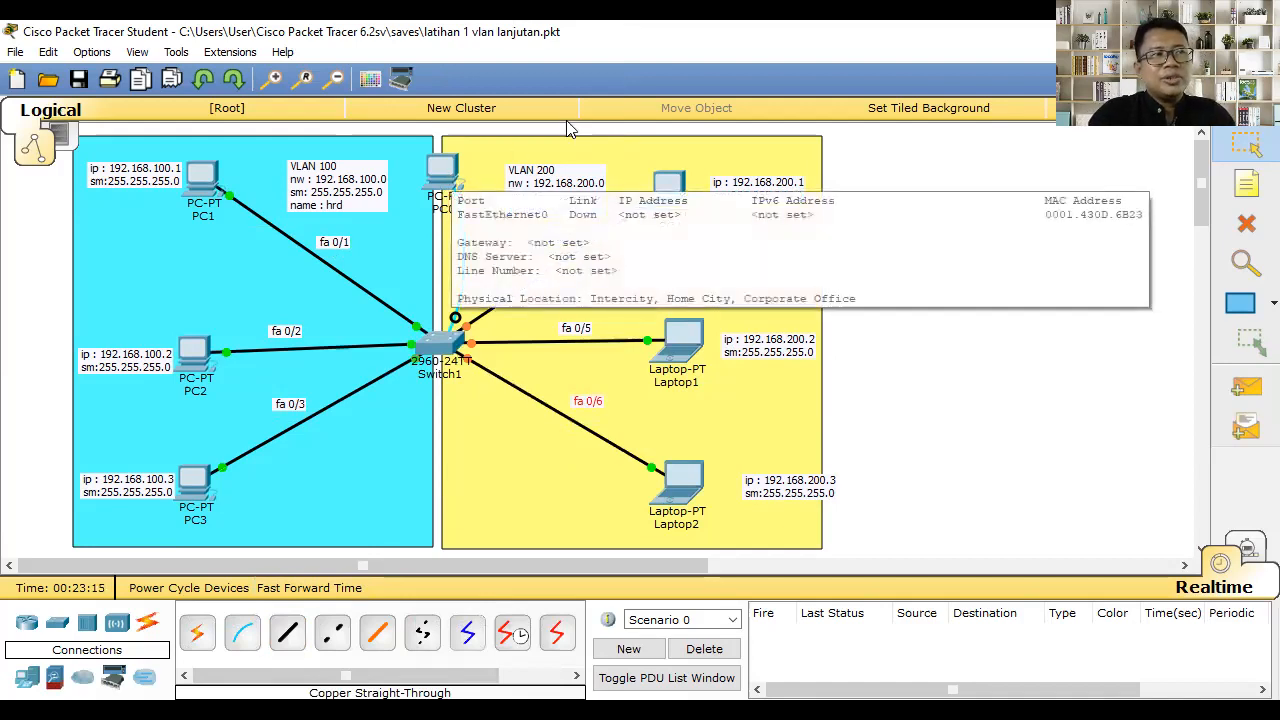
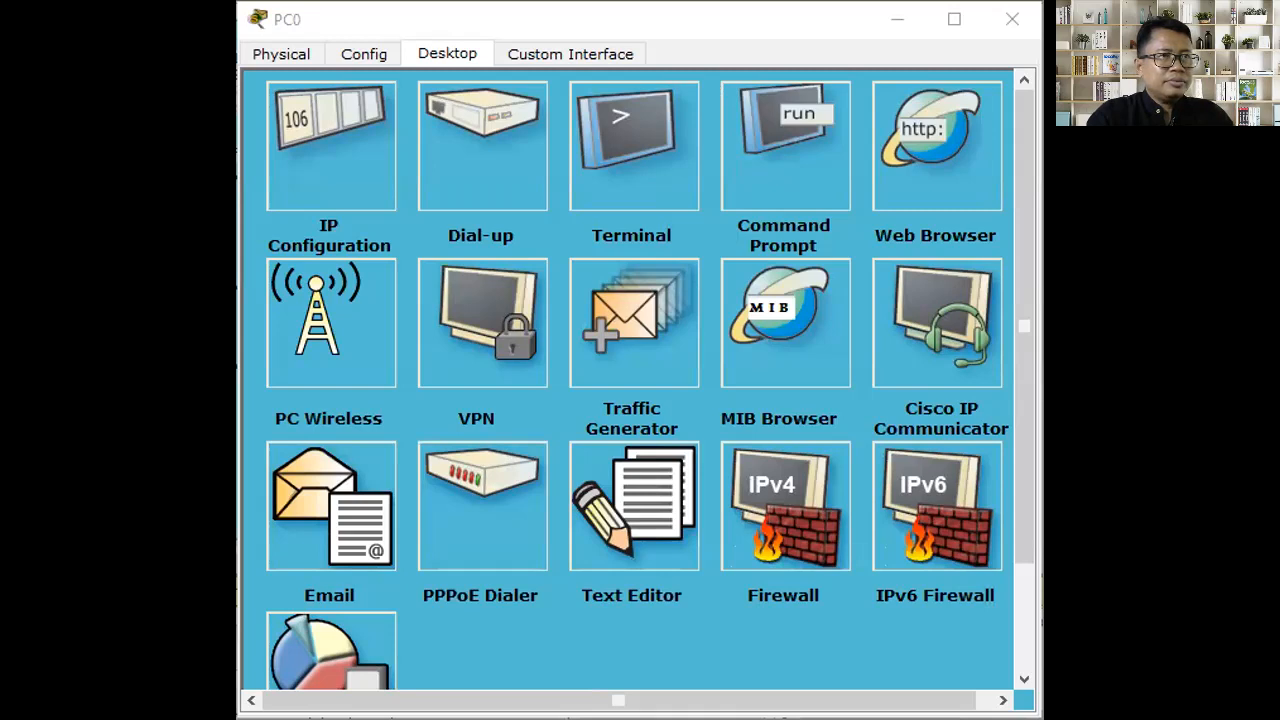
click(518, 183)
click(626, 120)
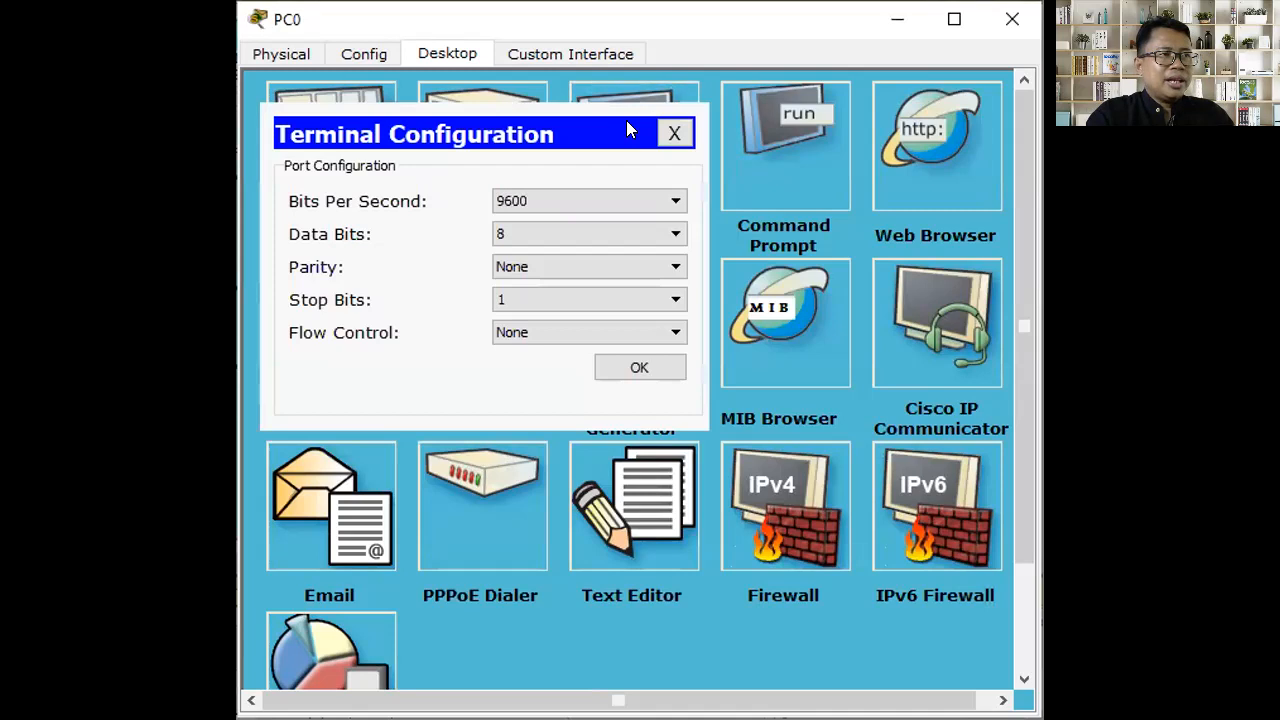
click(640, 367)
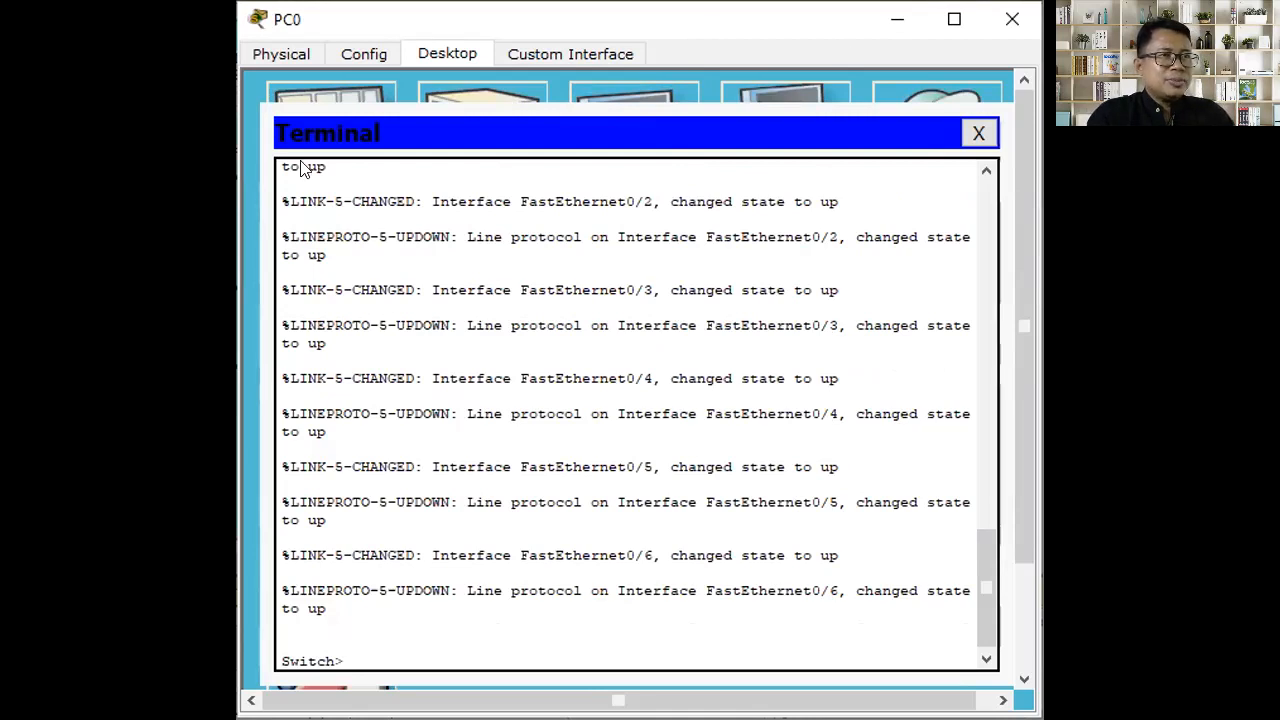
Enter privileged mode on the switch with enable and enter global configuration mode with configure terminal.
key(alt+Tab)
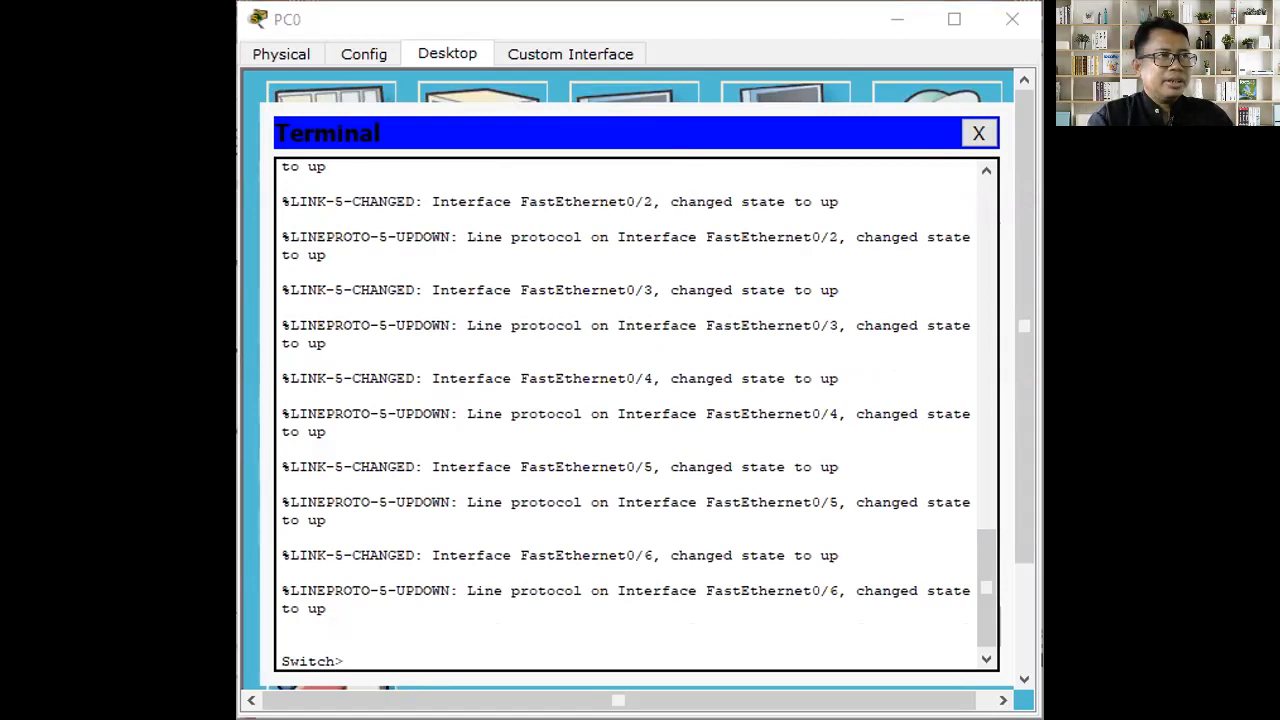
click(391, 591)
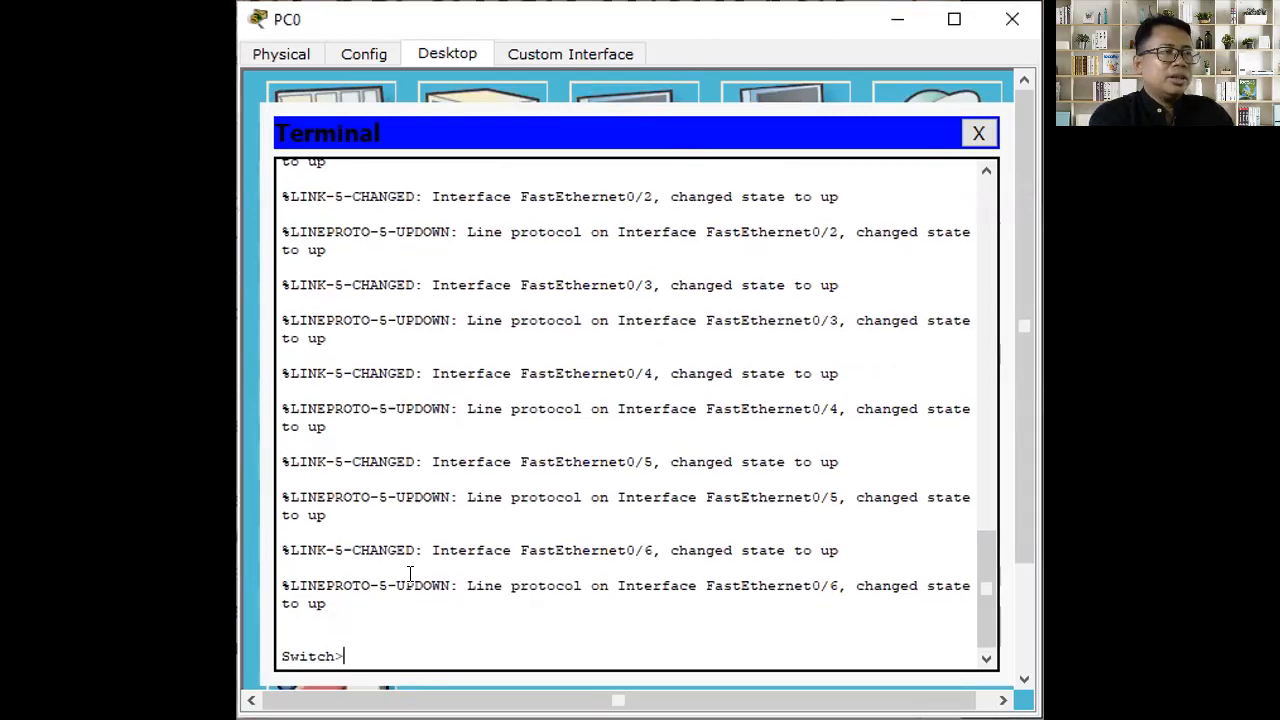
text(ena)
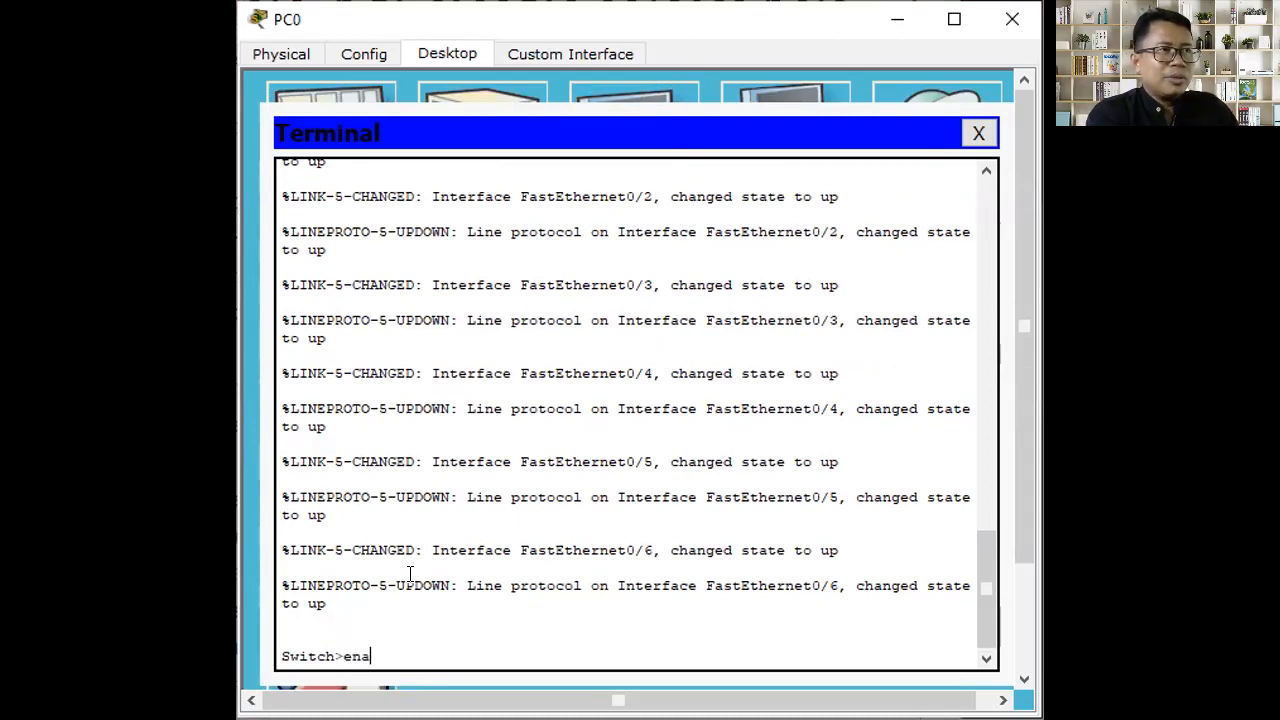
key(Tab)
key(Return)
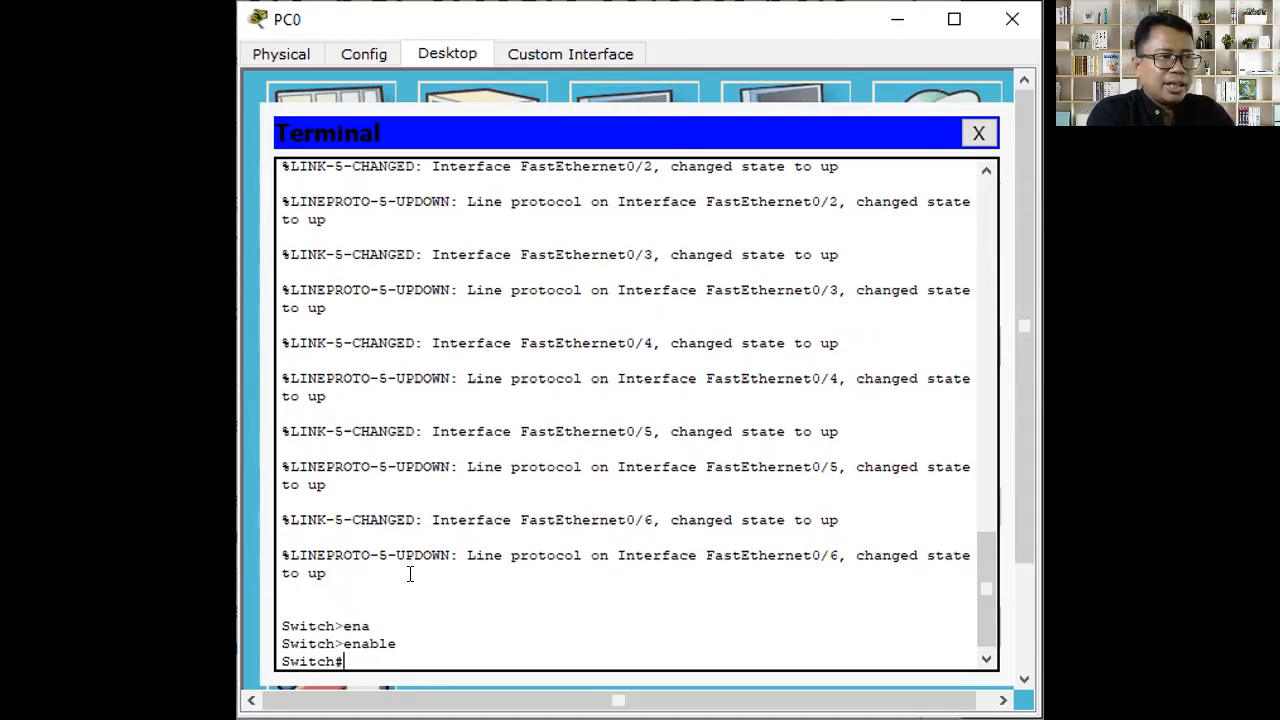
text(configure ter)
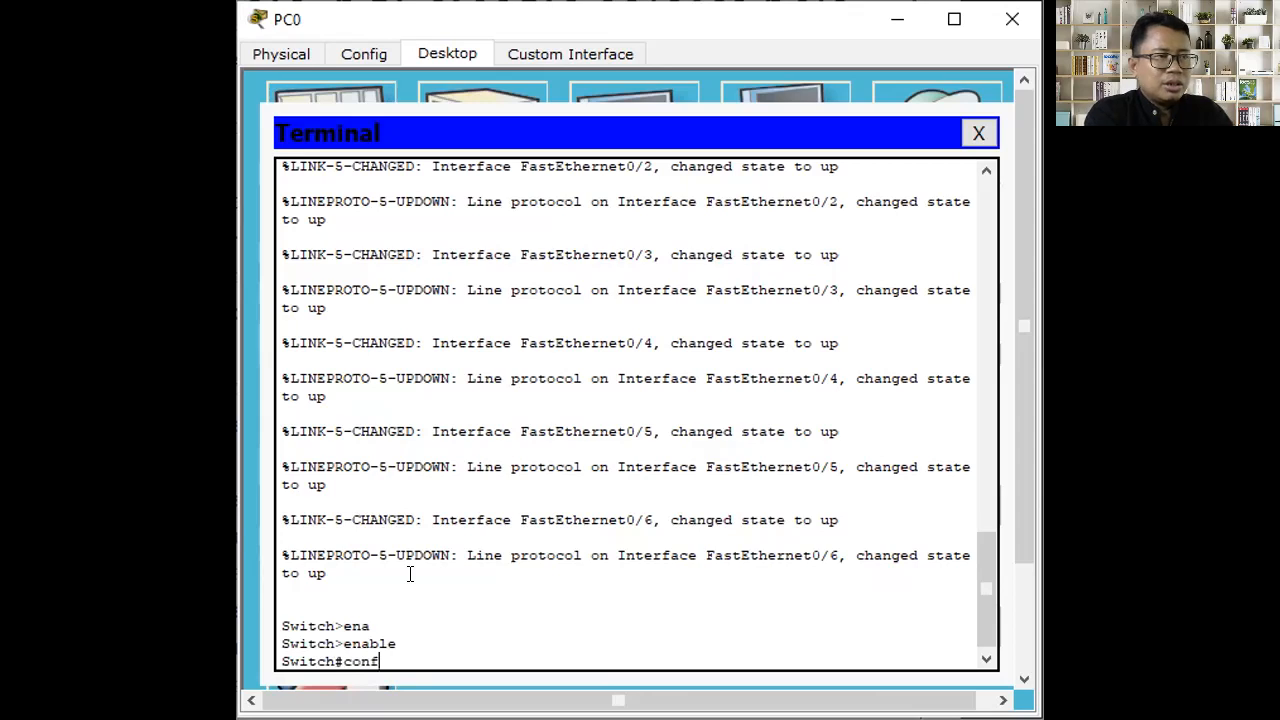
key(Tab)
text(ter)
key(Tab)
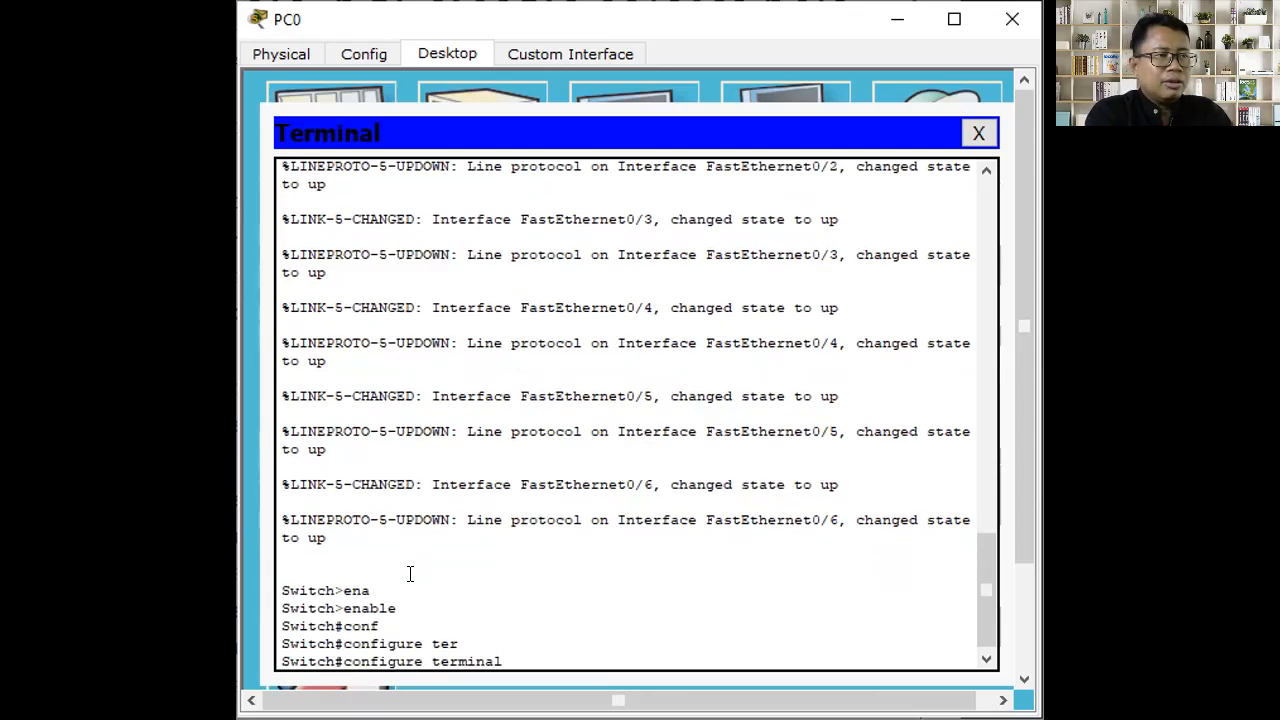
key(Return)
Set the switch's hostname to sw-lt2.
text(hist)
key(Tab)
key(BackSpace)
key(BackSpace)
key(BackSpace)
key(BackSpace)
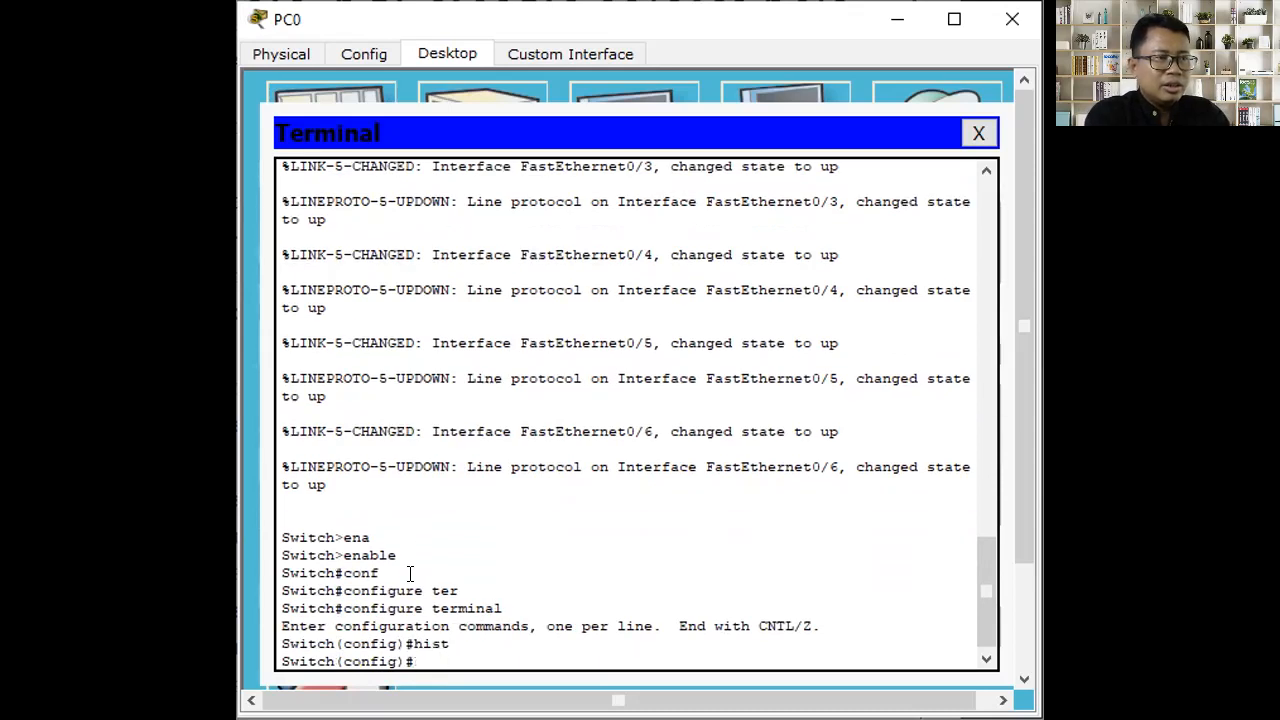
text(hos)
key(Tab)
text(sw)
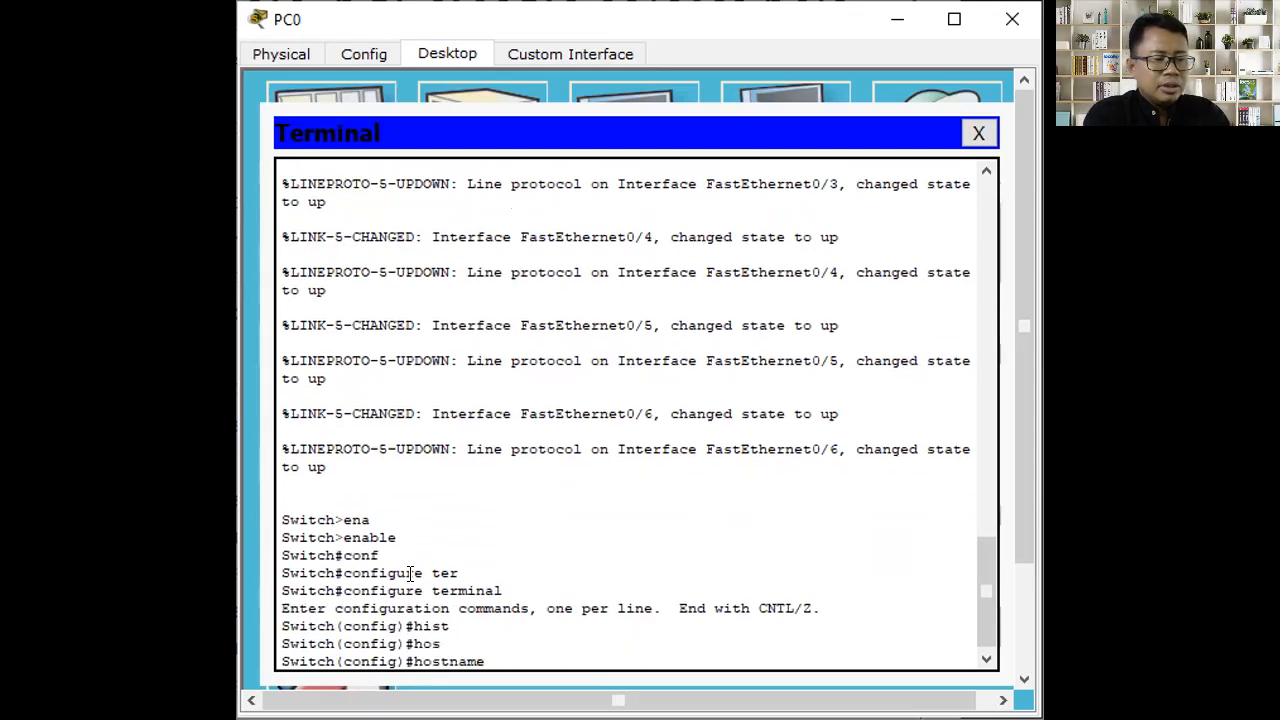
text(-lt2)
key(Return)
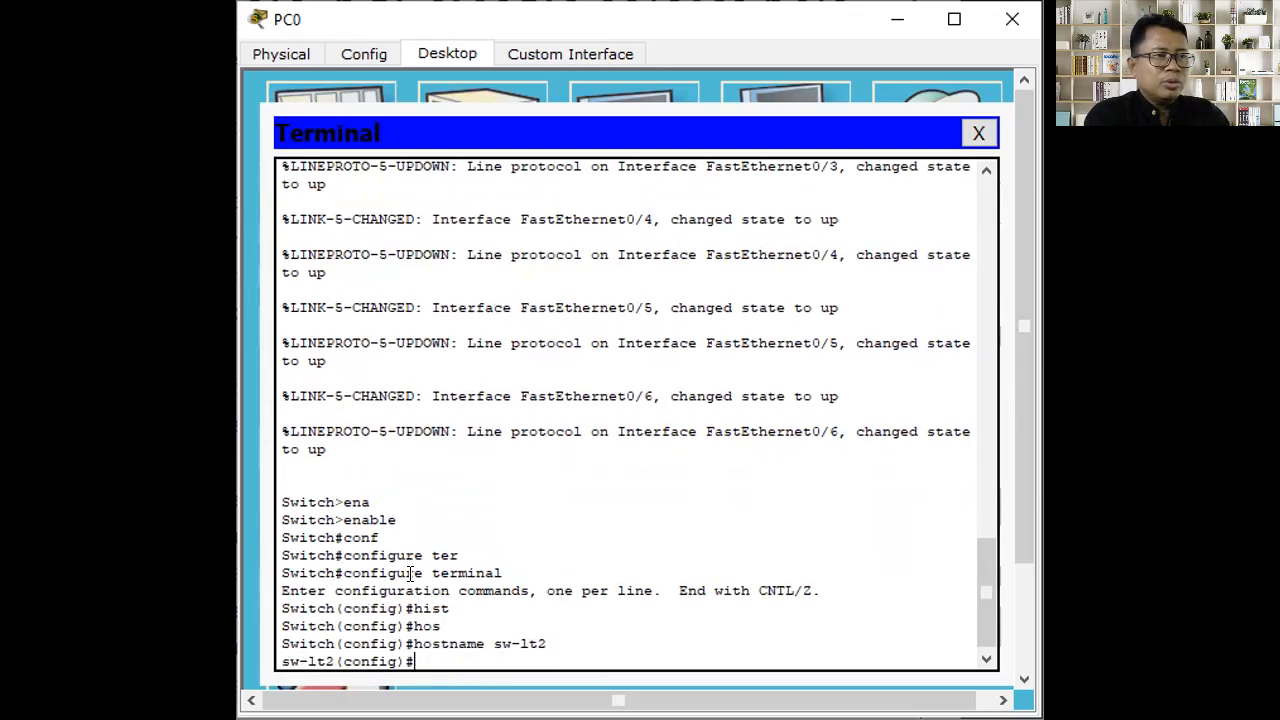
Create VLAN 100 on the switch, name it hrd, and exit back to global configuration mode.
text(vlan)
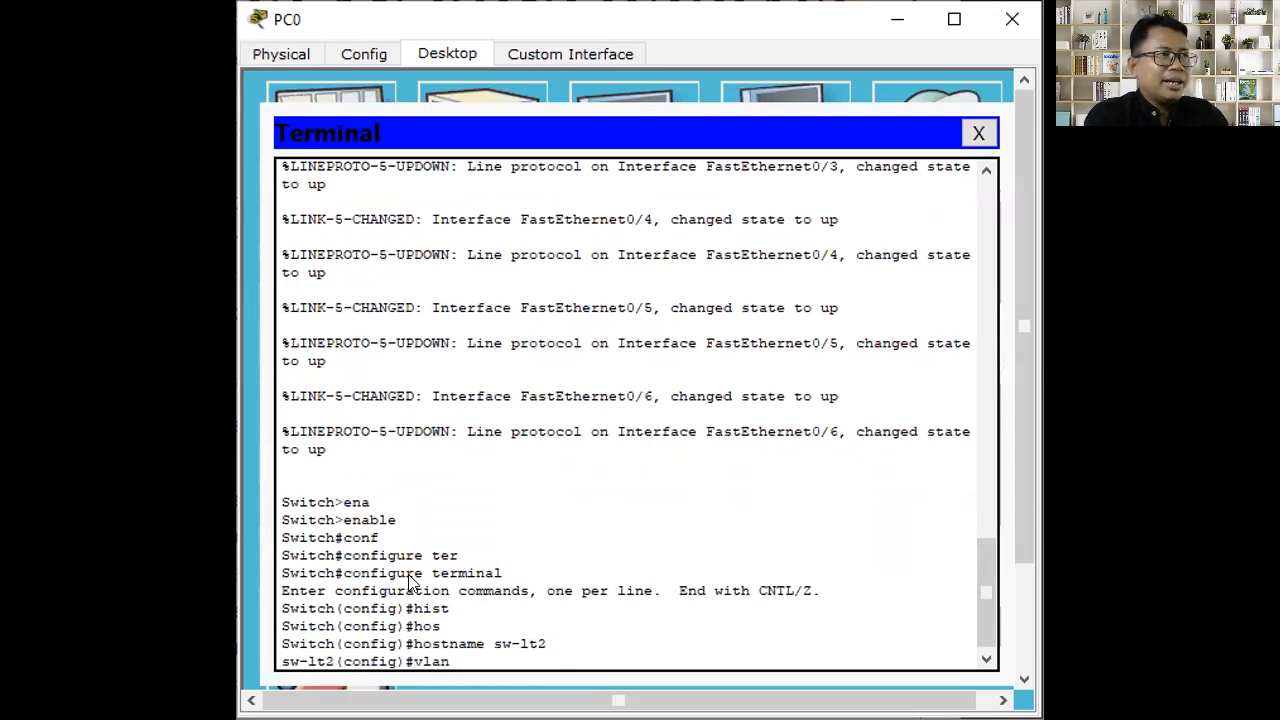
key(alt+Tab)
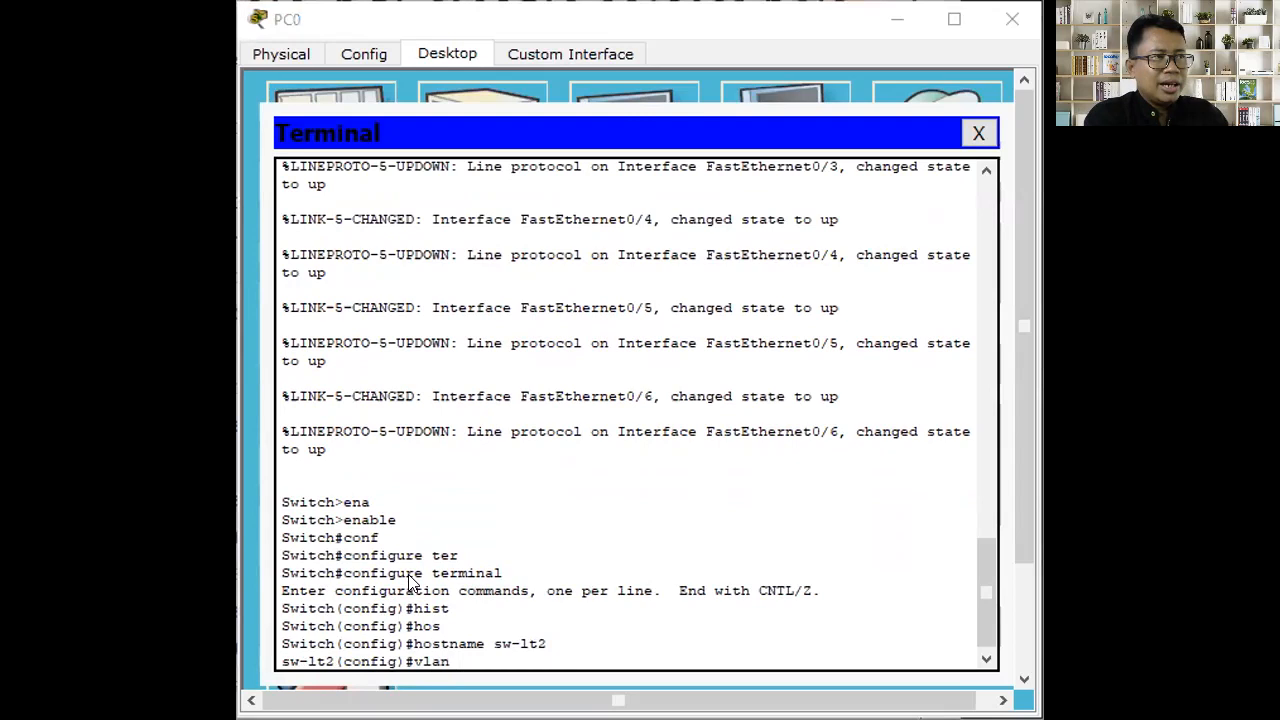
click(408, 585)
text(100)
key(Return)
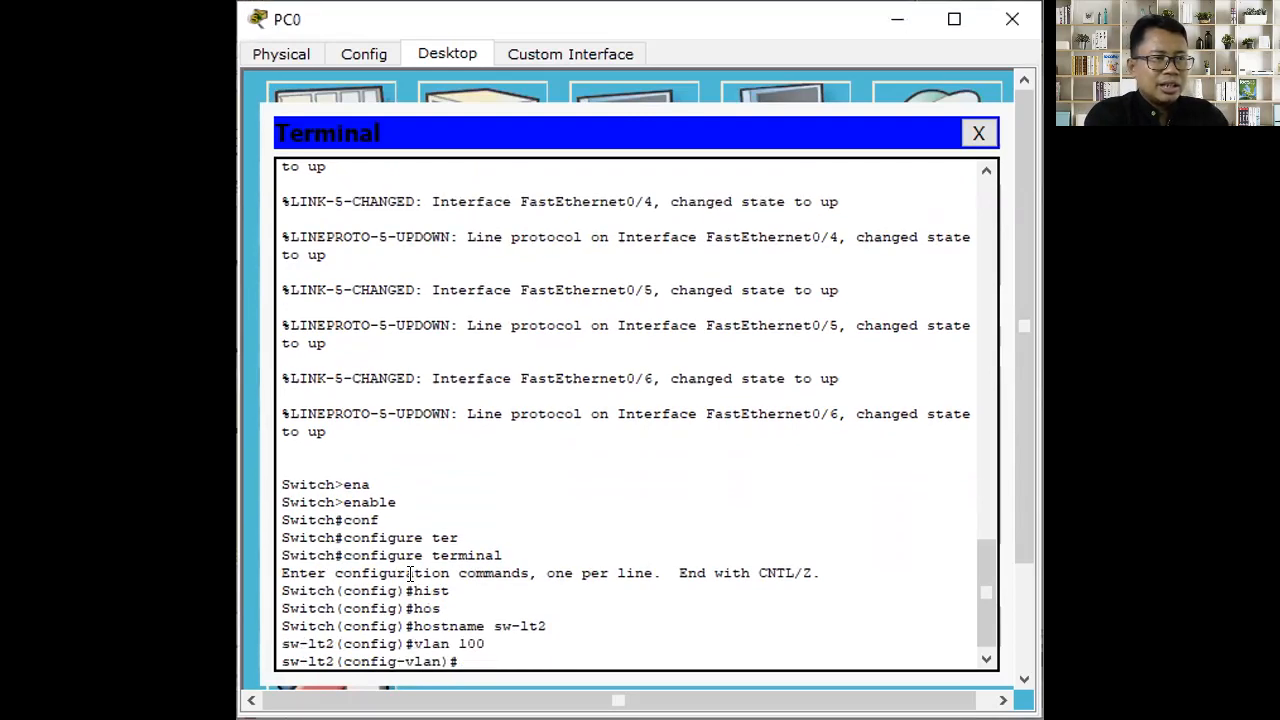
text(na)
key(Tab)
text(hrd)
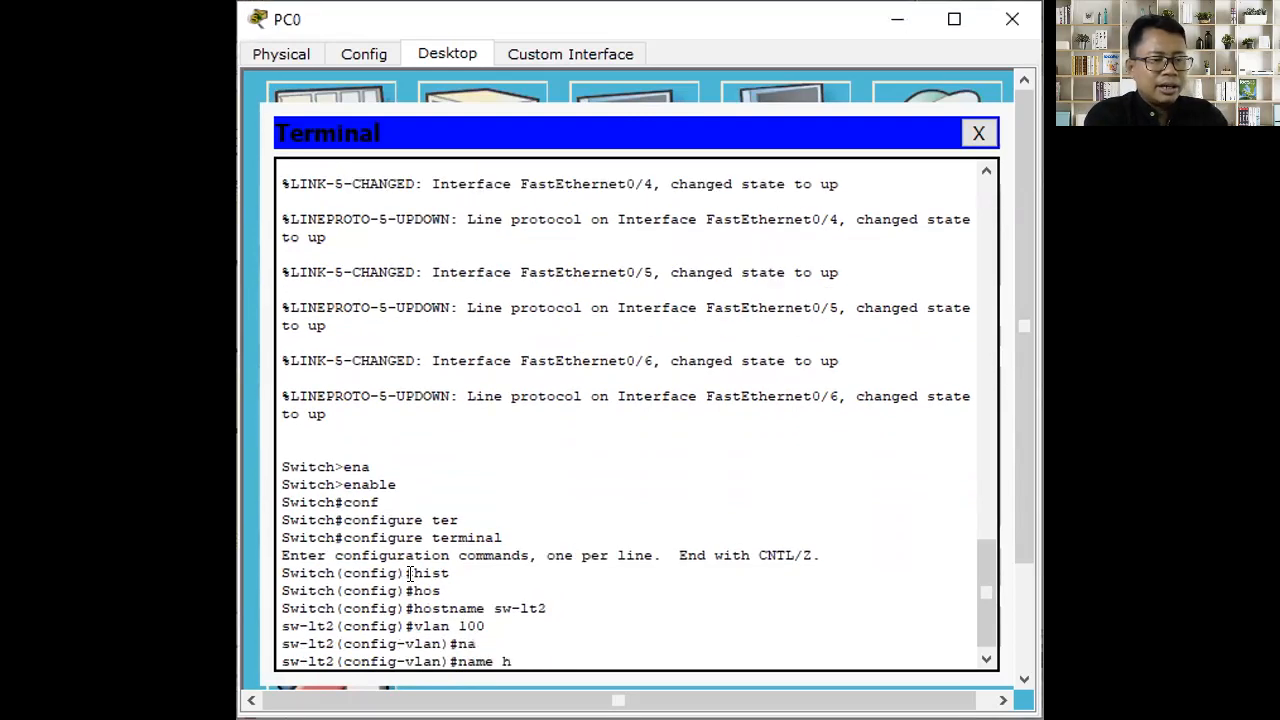
key(Return)
text(exit)
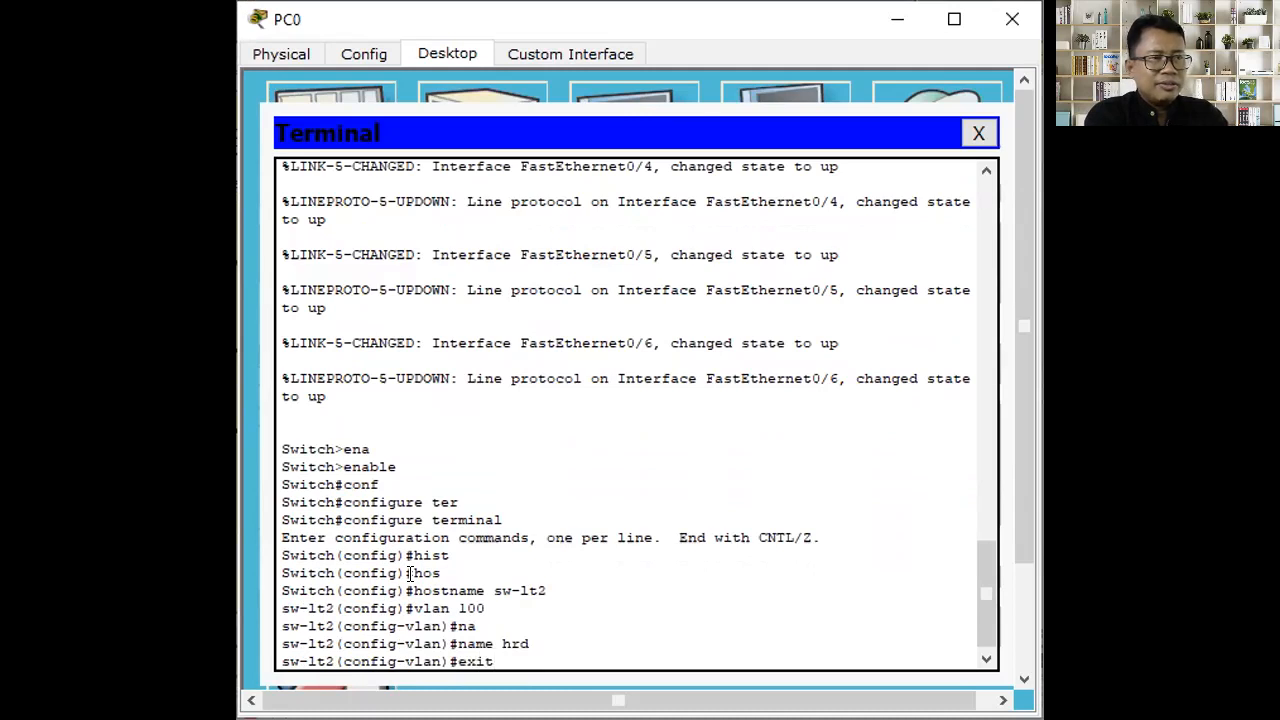
key(Return)
Create VLAN 200 on the switch, name it sisfo, and exit back to global configuration mode.
text(vlan 2)
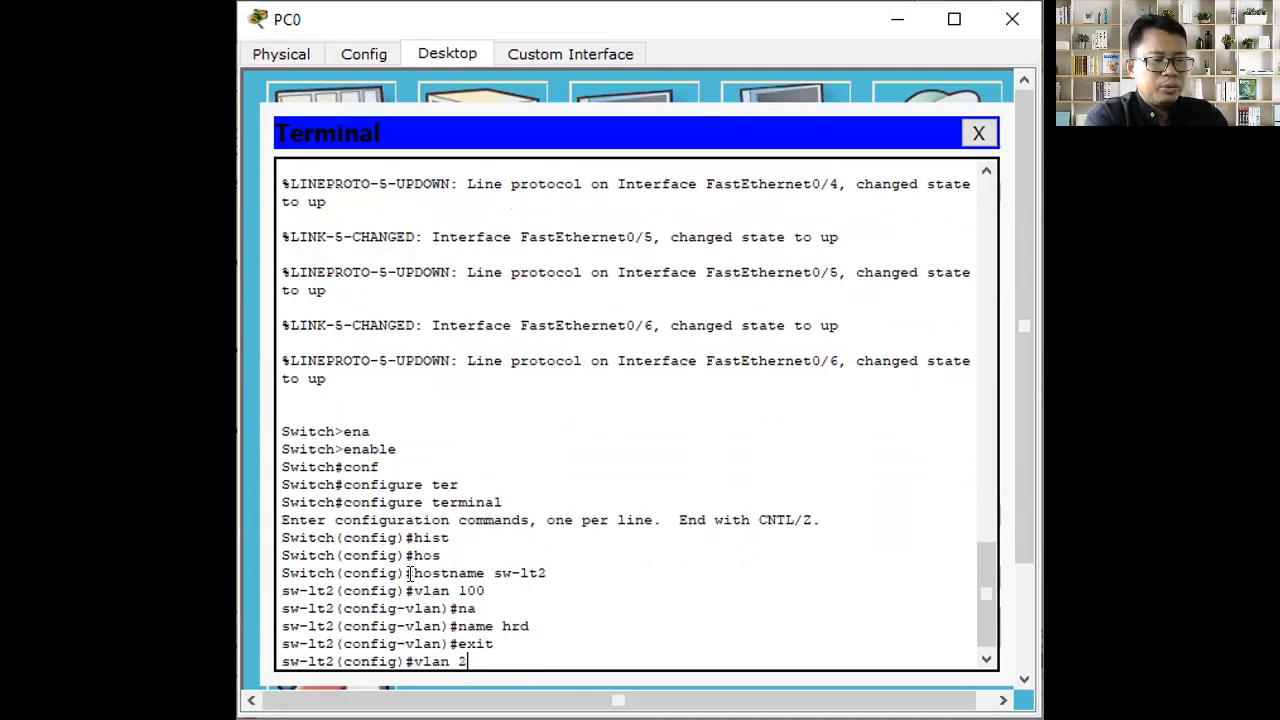
text(00)
key(Return)
text(na)
key(Tab)
text(sisfo)
key(Return)
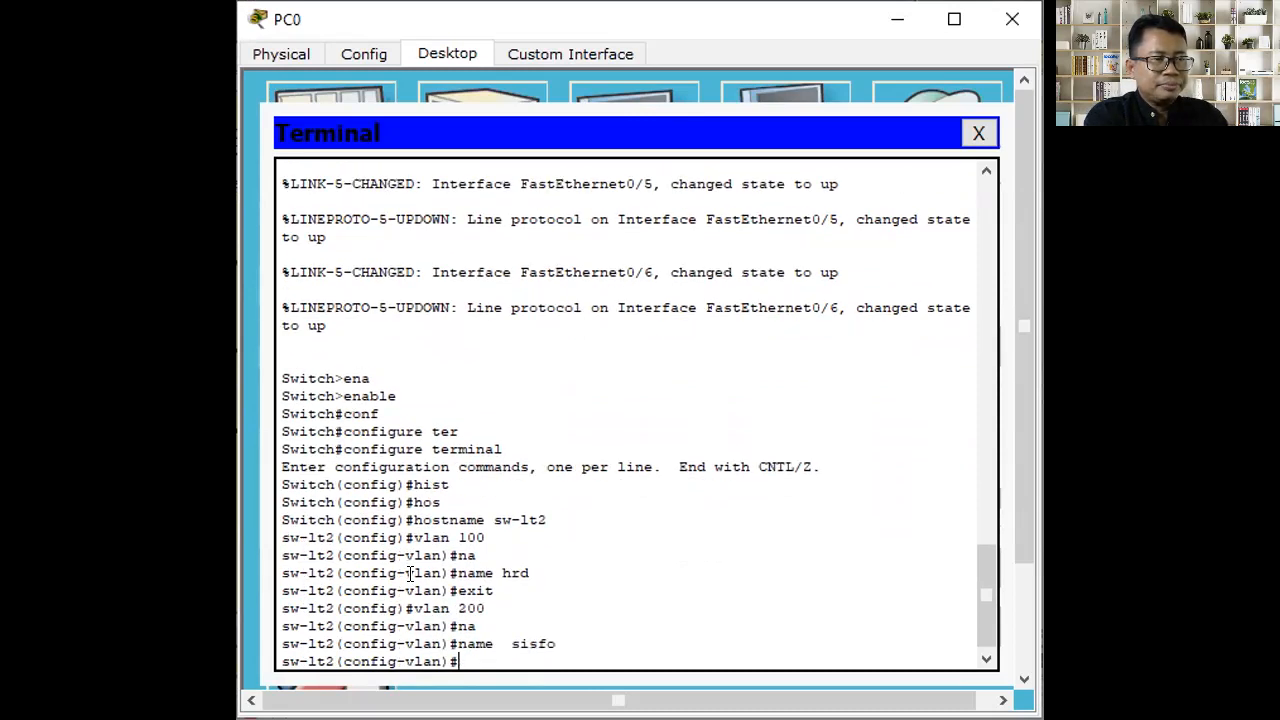
text(exit)
key(Return)
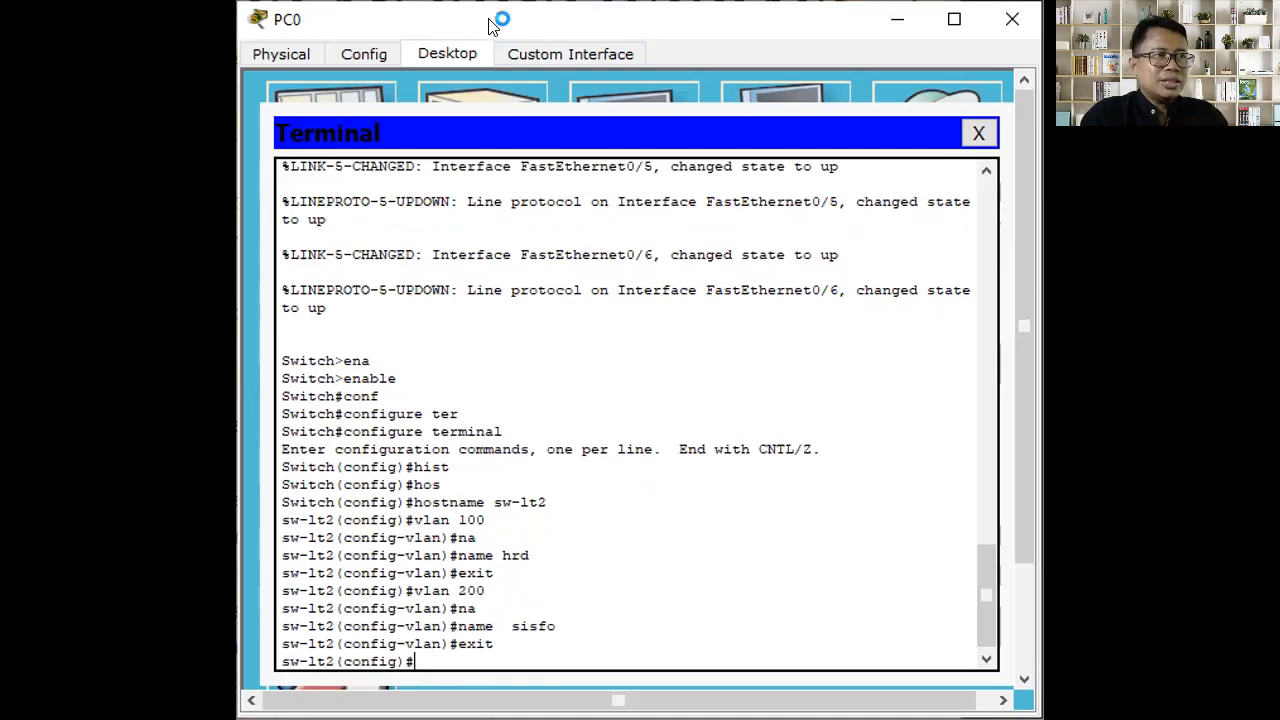
Assign interface fastEthernet 0/1 to access VLAN 100 and exit the interface configuration.
text(inter)
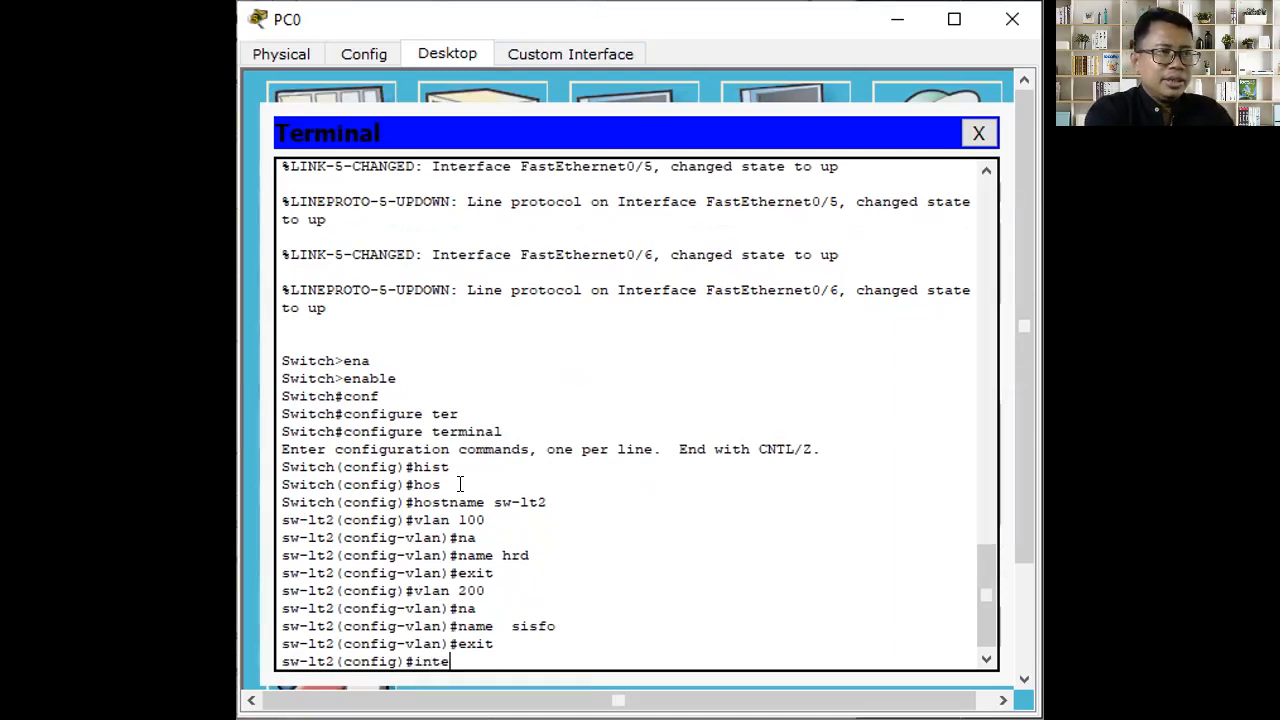
key(Tab)
text(fa)
key(Tab)
text(0)
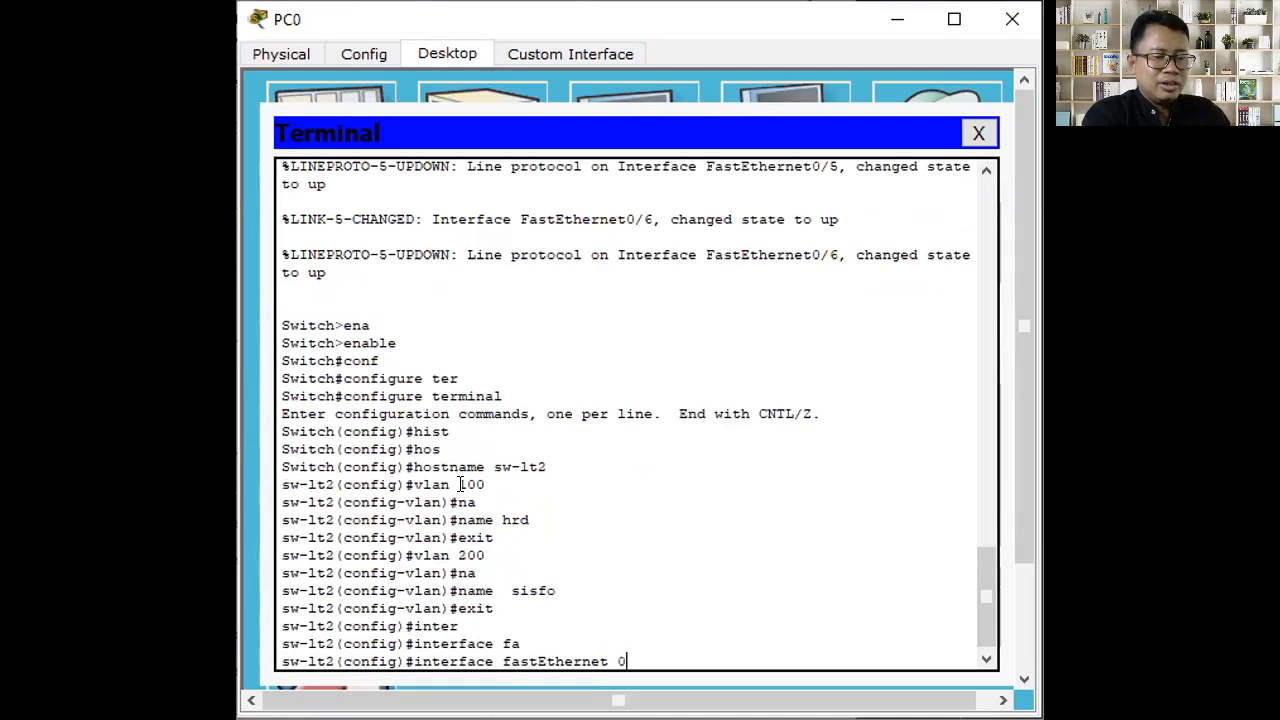
text(/1)
key(Return)
text(swi)
key(Tab)
text(ac)
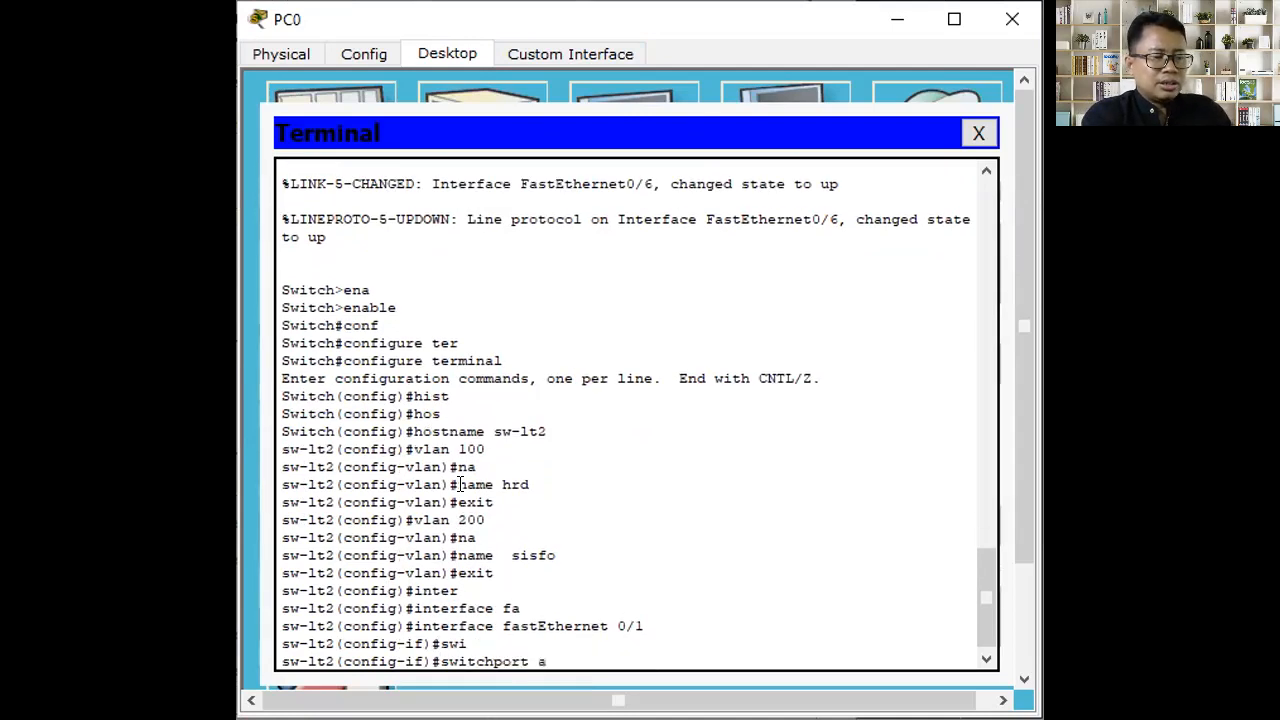
key(Tab)
text(vl)
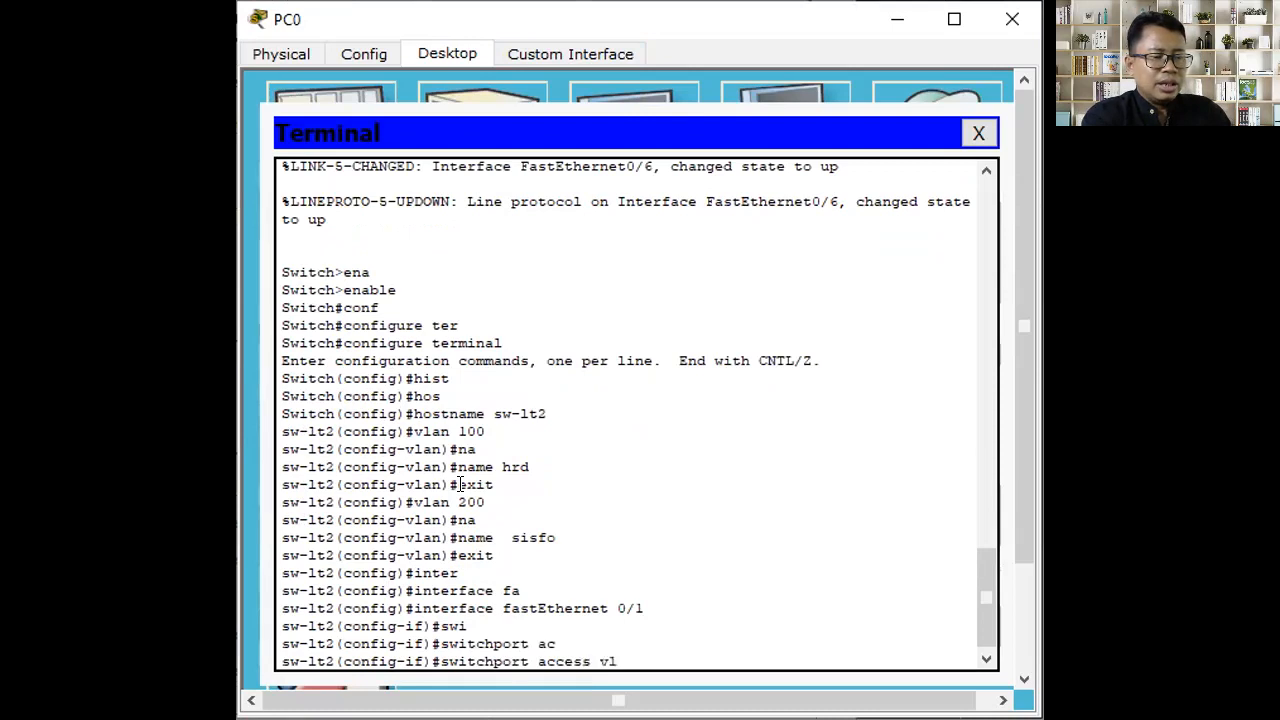
text(an 100)
key(Return)
text(exit)
key(Return)
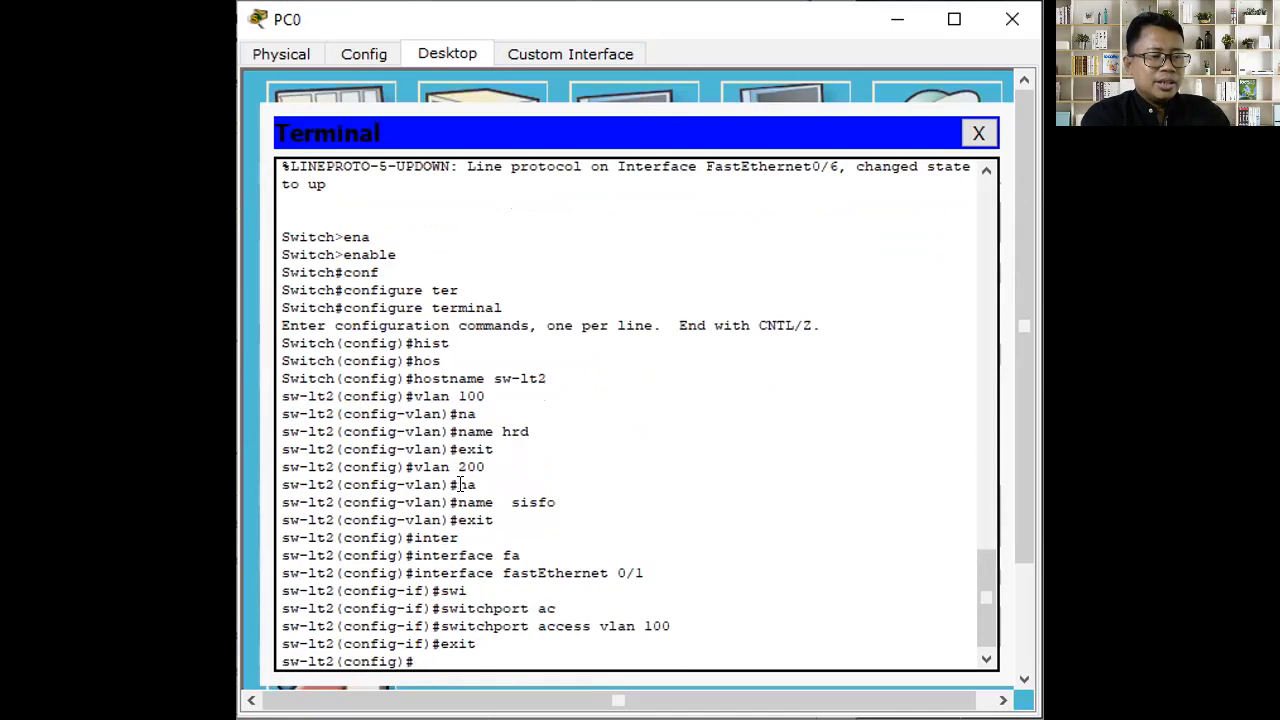
Assign interface fastEthernet 0/2 to access VLAN 100 and exit the interface configuration.
text(inter)
key(Tab)
text(fa)
key(Tab)
text(0/2)
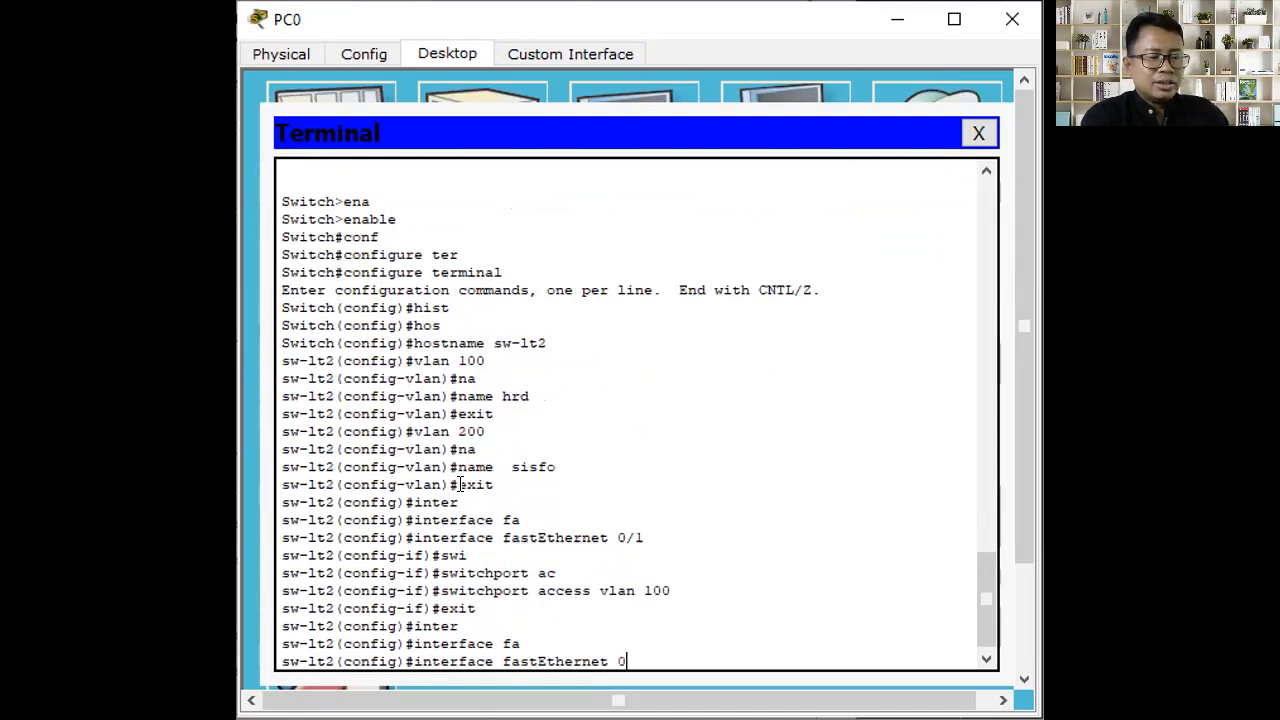
key(Return)
text(swi)
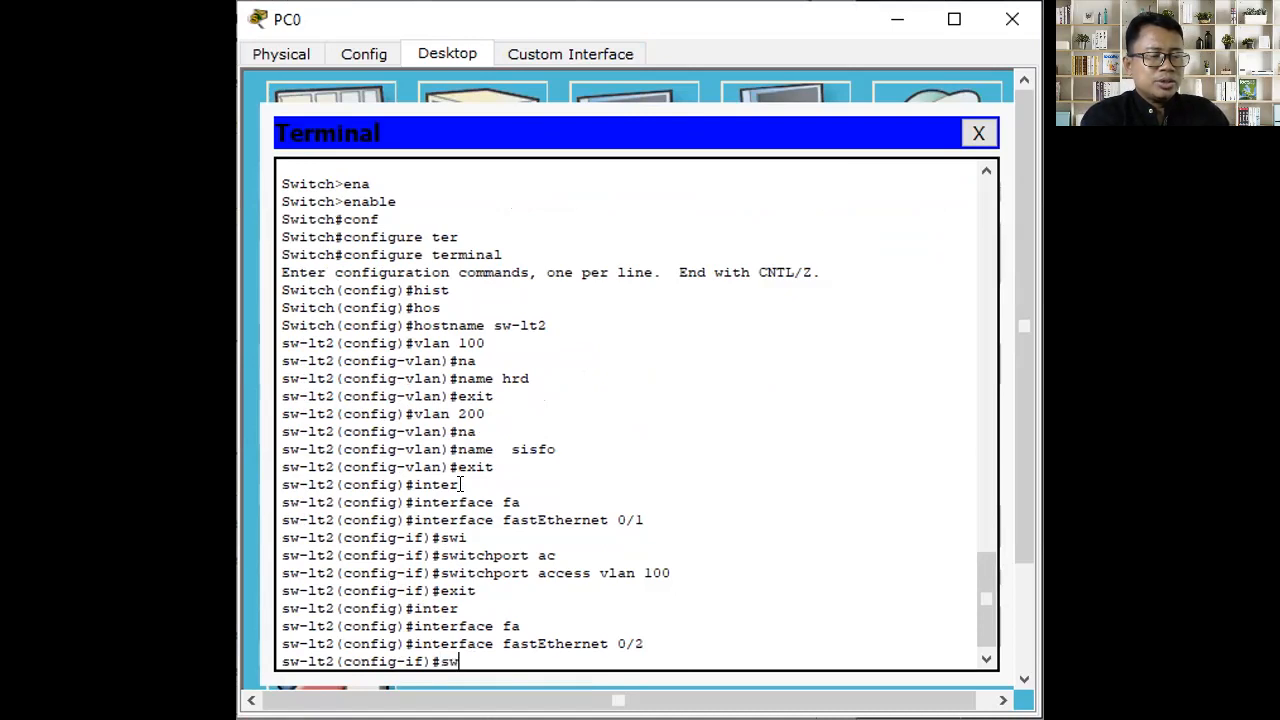
key(Tab)
text(acc)
key(Tab)
text(vlan 100)
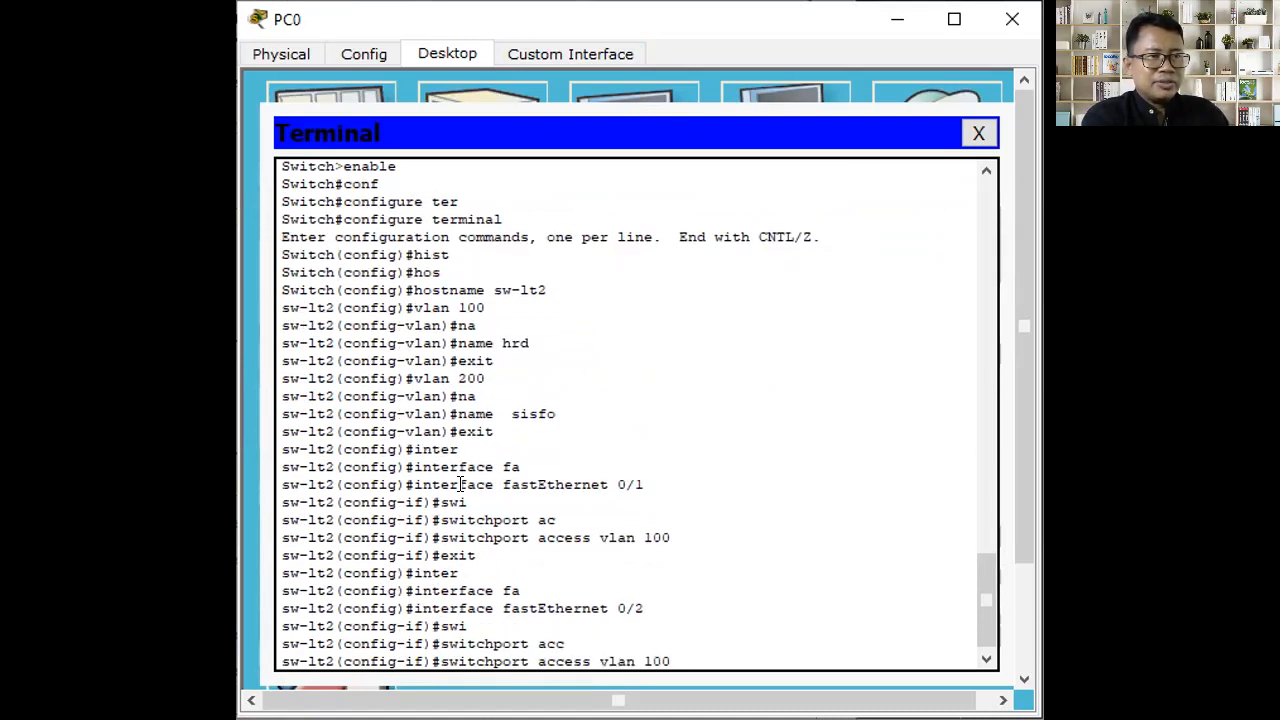
key(Return)
text(exit)
key(Return)
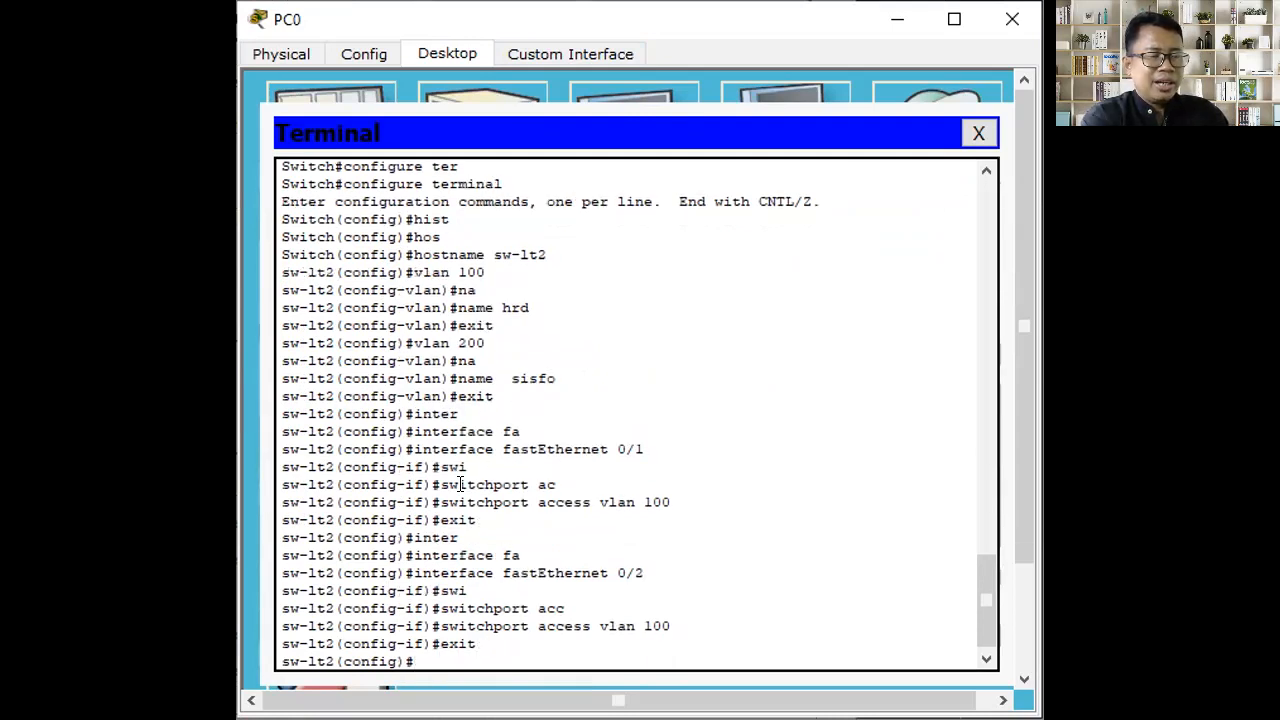
Assign interface fastEthernet 0/3 to access VLAN 100 and exit the interface configuration.
text(inter)
key(Tab)
text(fa)
key(Tab)
text(0/3)
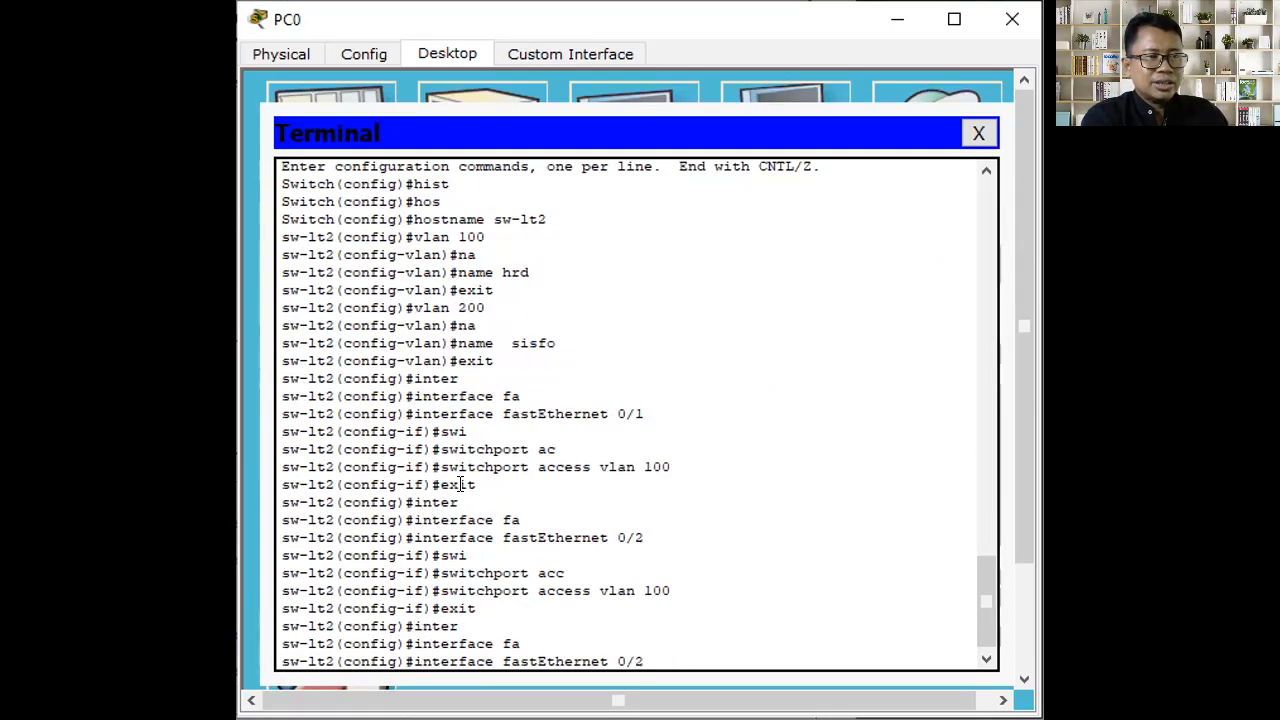
key(Return)
text(sw)
key(Tab)
text(acc)
key(Tab)
text(vlan 100)
key(Return)
text(exit)
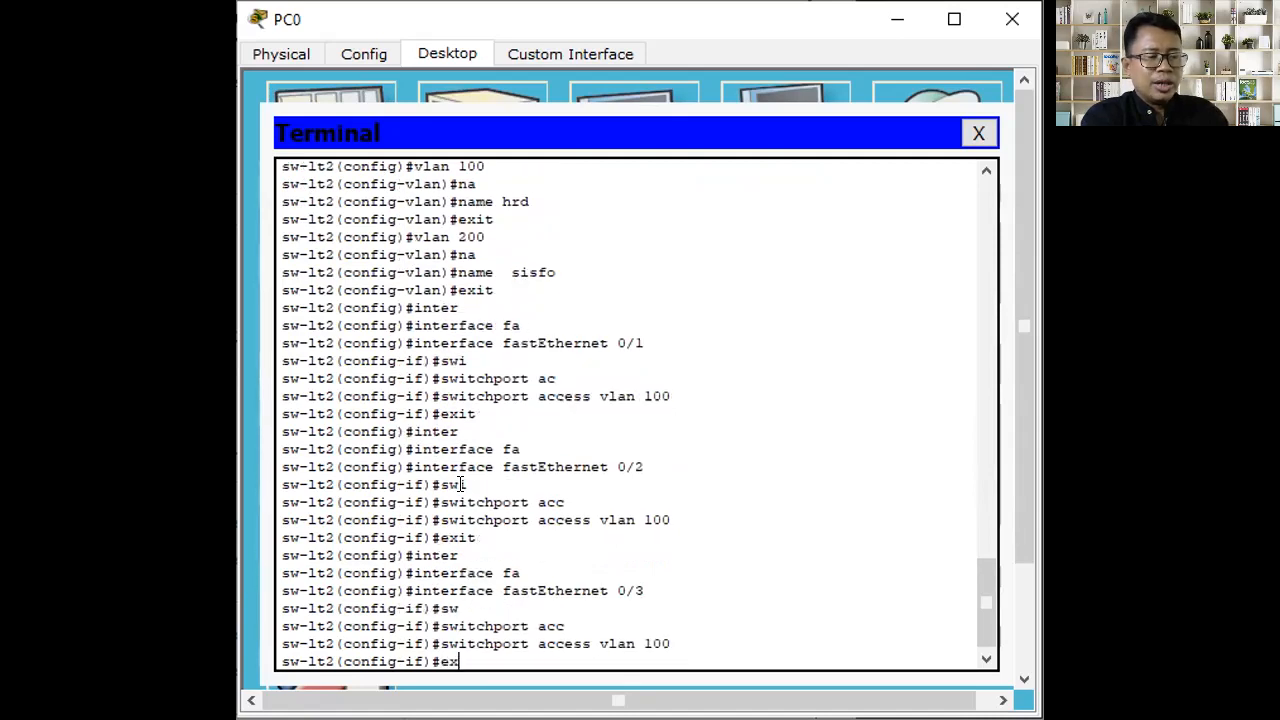
key(Return)
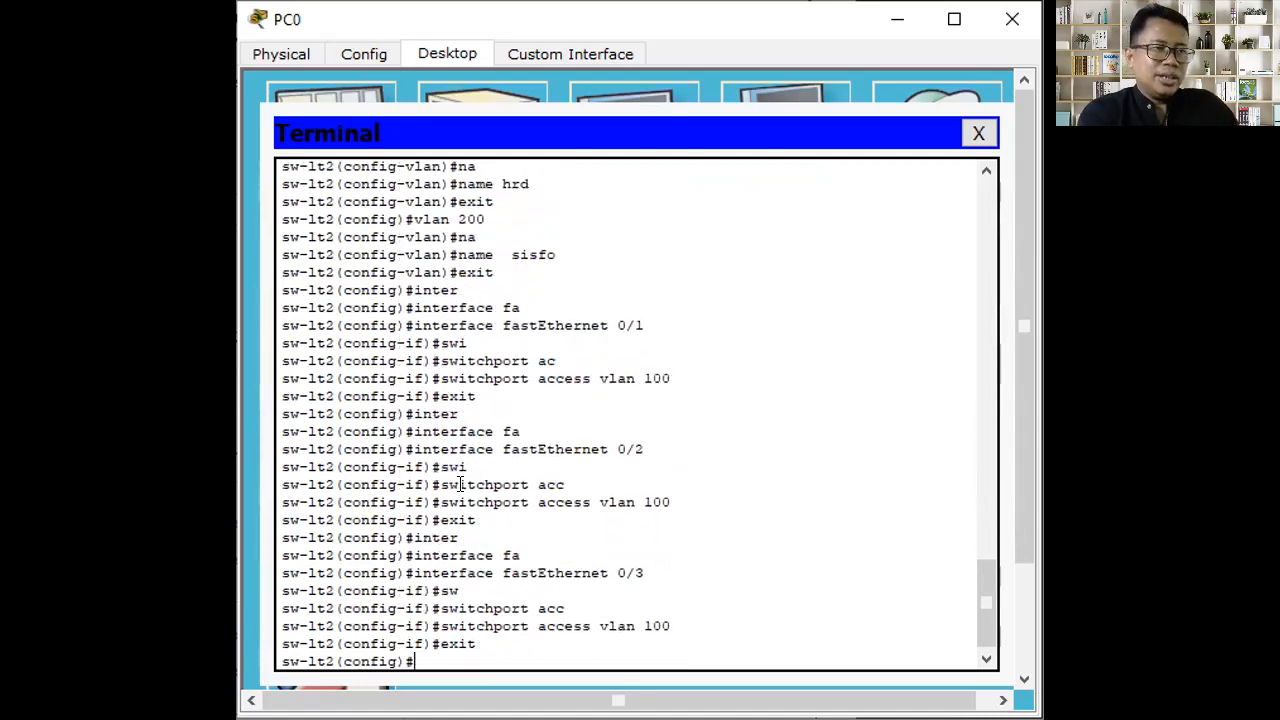
Assign interface fastEthernet 0/4 to access VLAN 200 and exit the interface configuration.
text(inter)
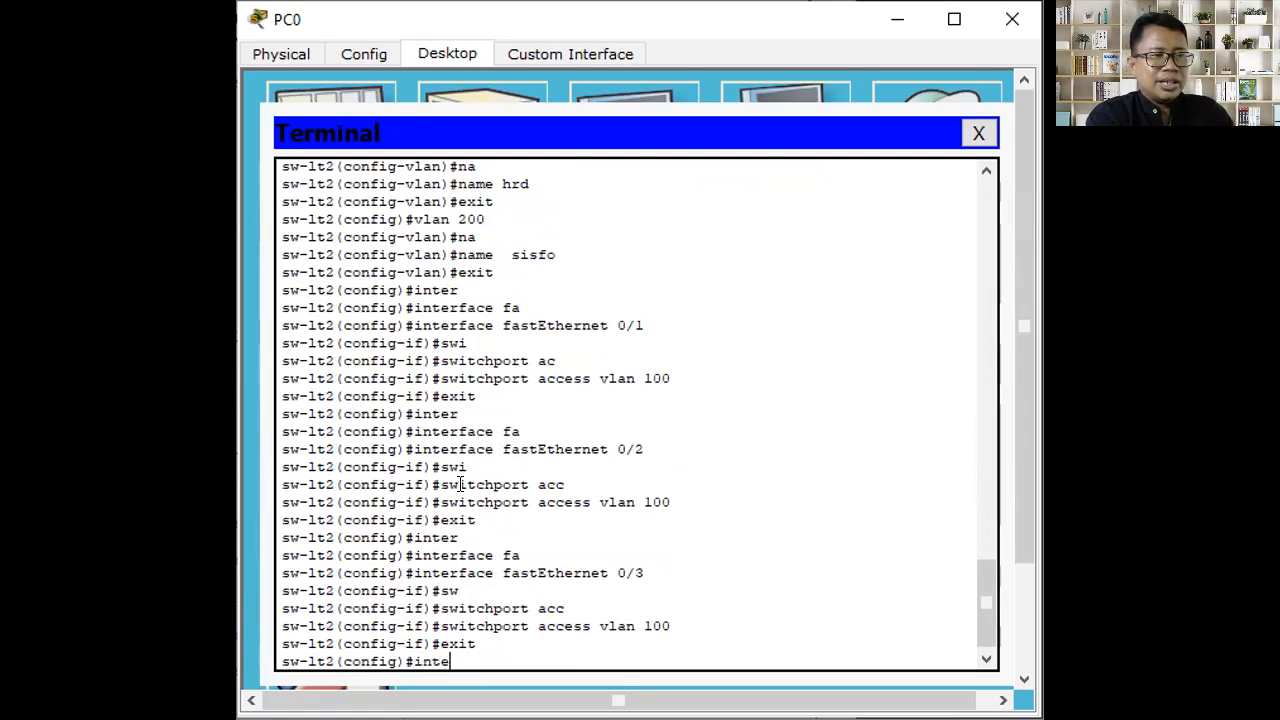
key(Tab)
text(fa)
key(Tab)
text(0)
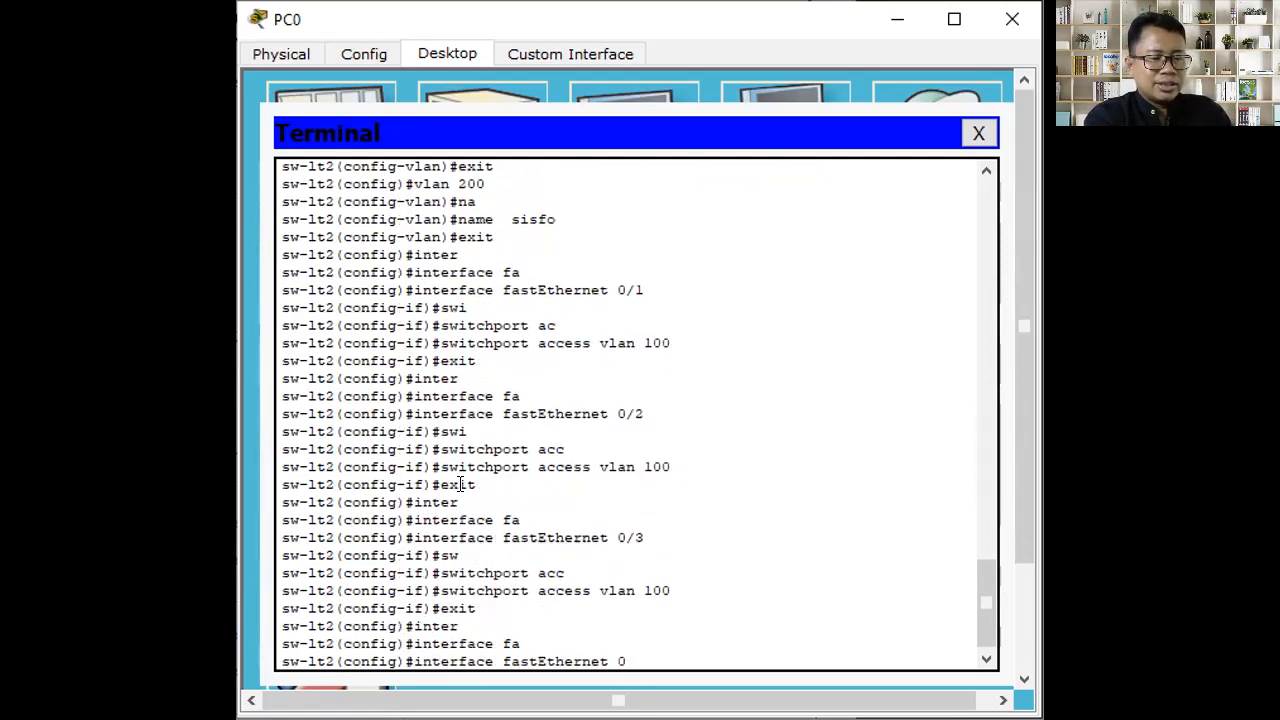
text(/4)
key(Return)
text(swi)
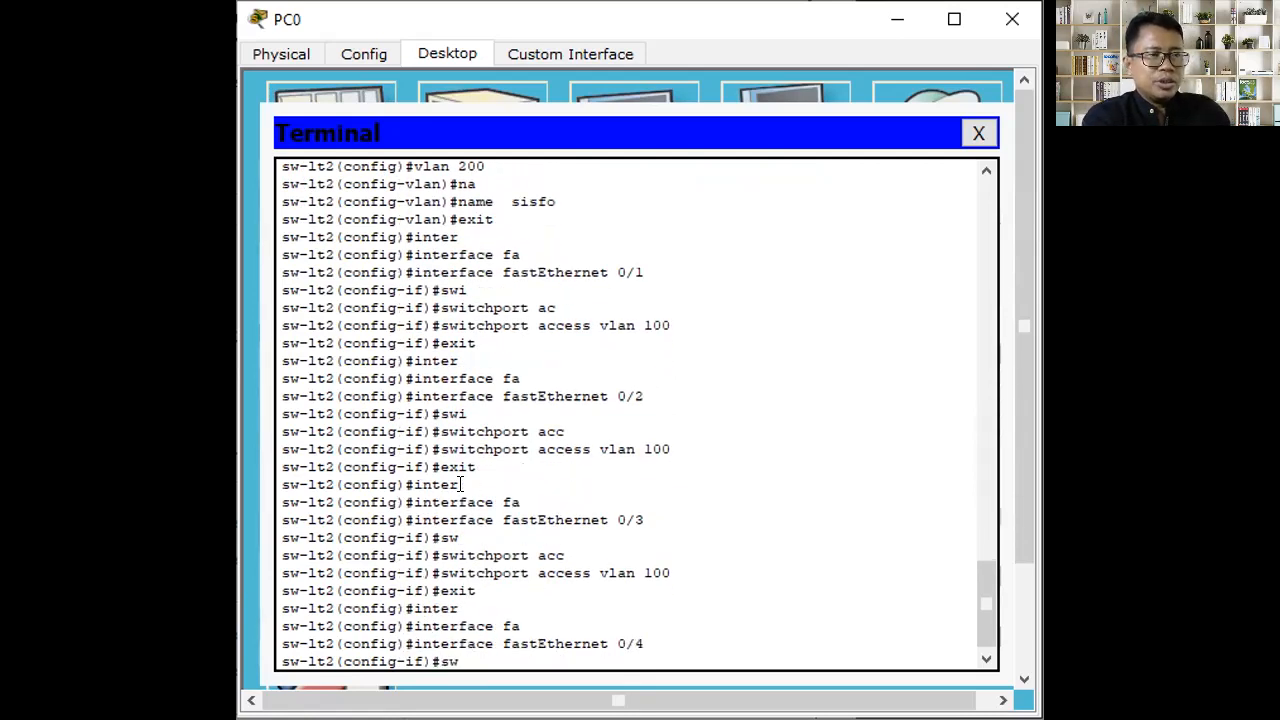
key(Tab)
text(ac)
key(Tab)
text(vl)
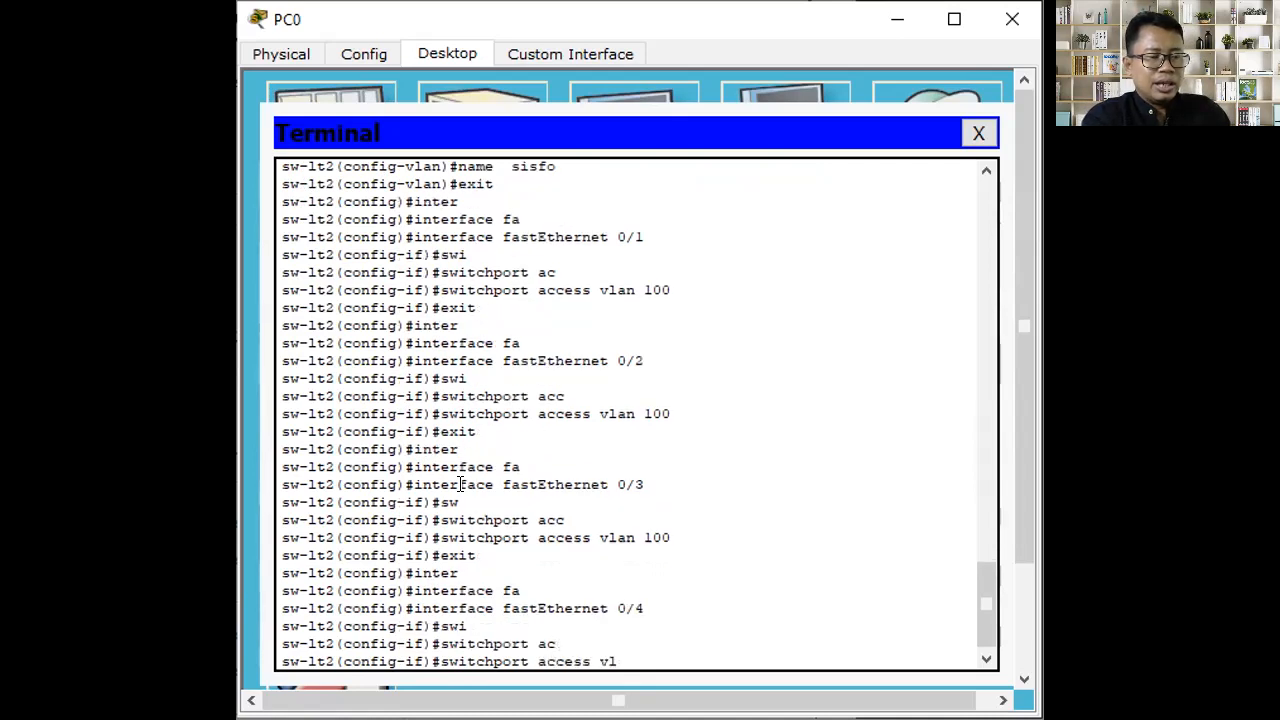
text(an 200)
key(Return)
text(exit)
key(Return)
Assign interface fastEthernet 0/5 to access VLAN 200 and exit the interface configuration.
text(inter)
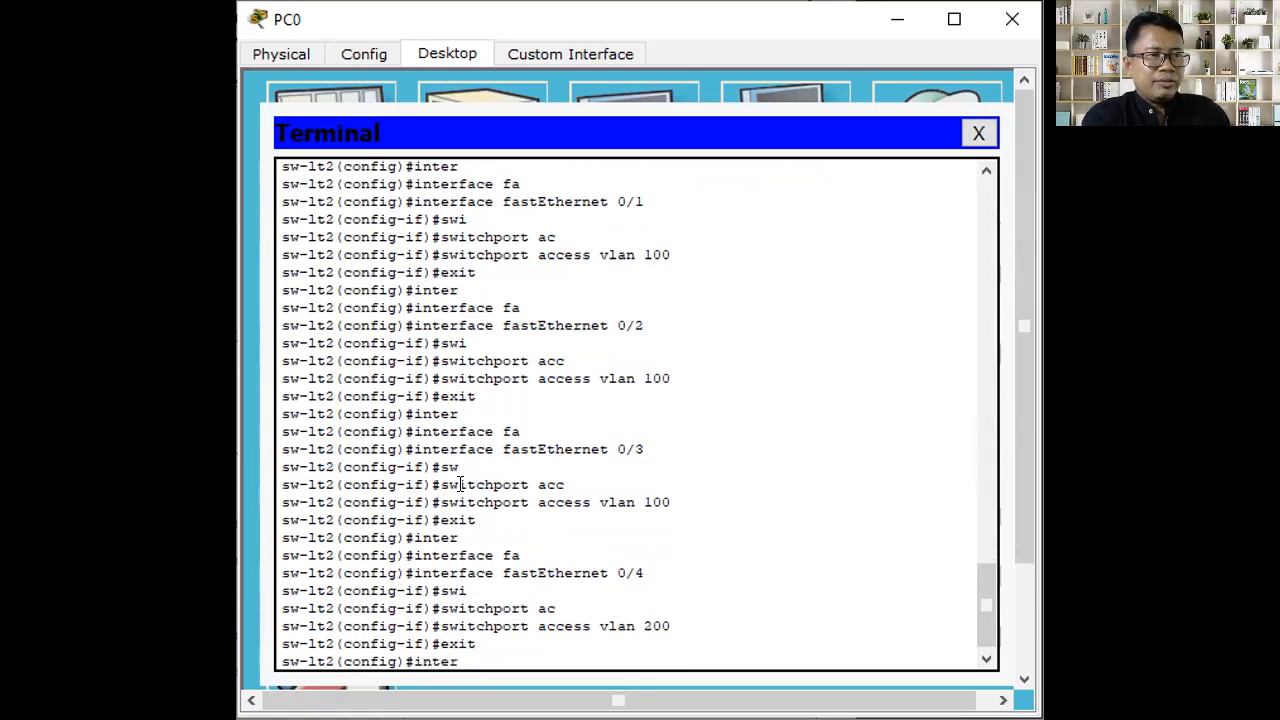
key(Tab)
text(fa)
key(Tab)
text(0/5)
key(Return)
text(swi)
key(Tab)
text(acc)
key(Tab)
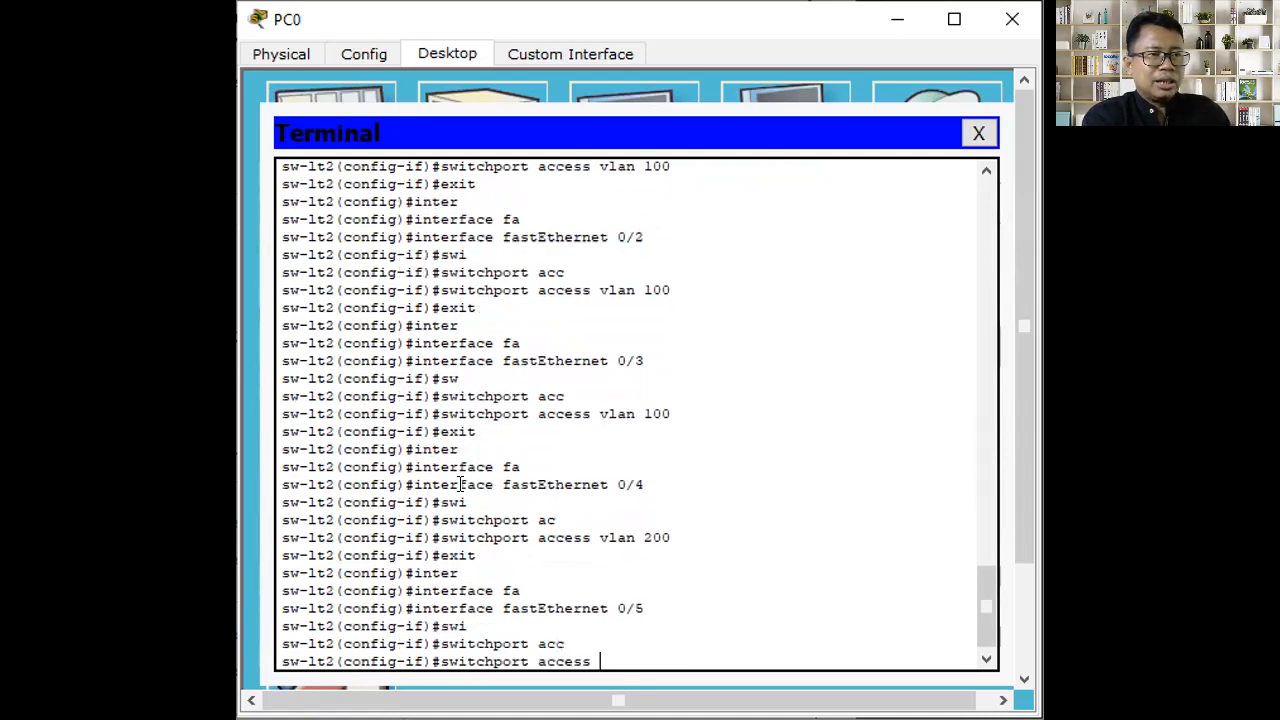
text(vlan 200)
key(Return)
text(exit)
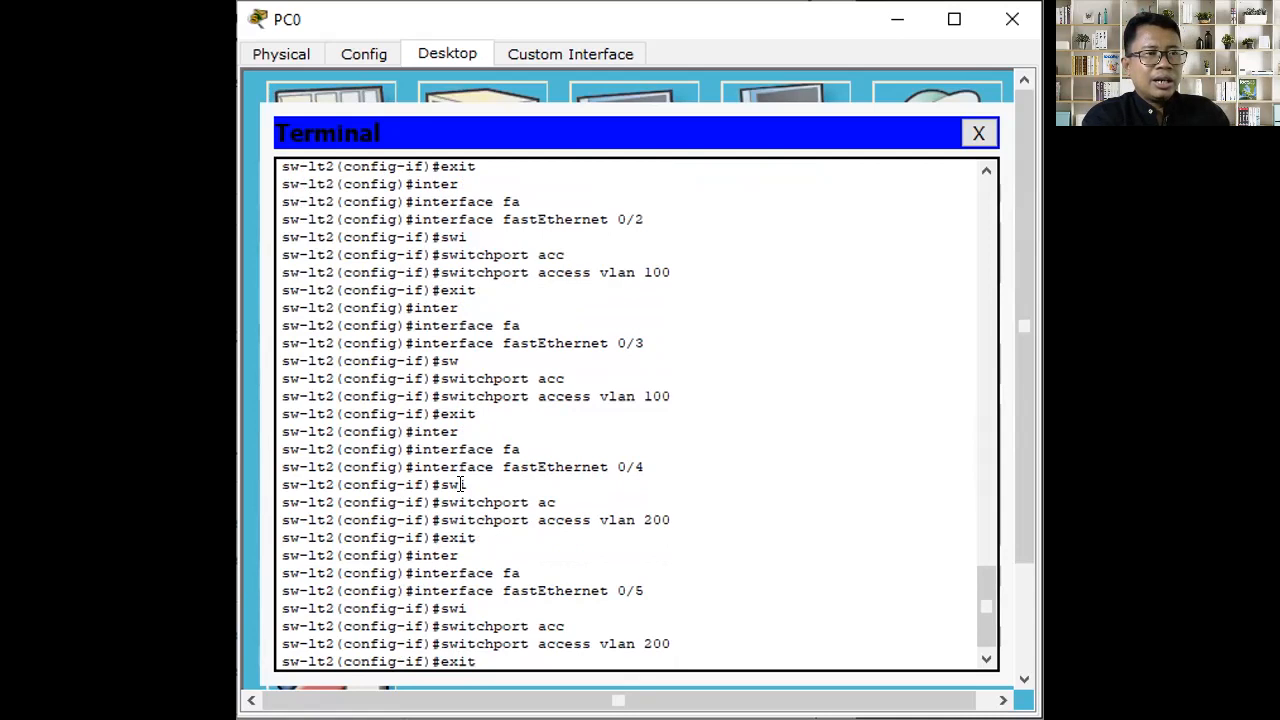
key(Return)
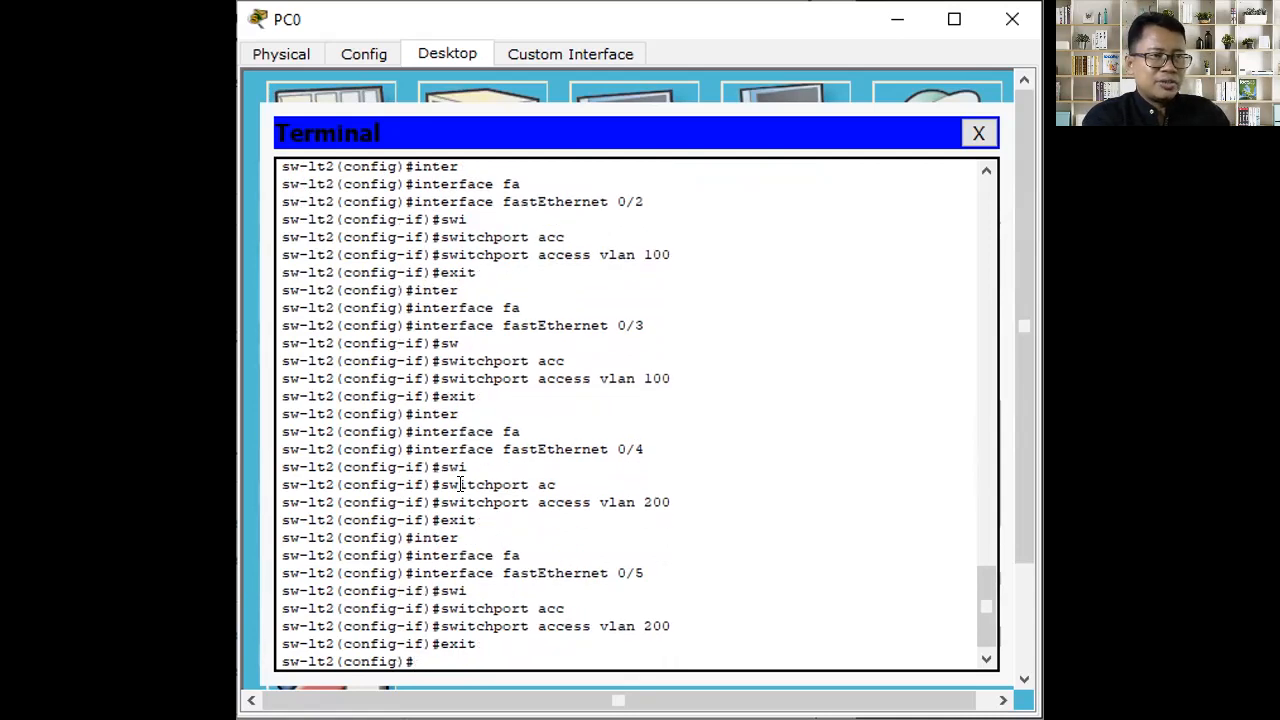
Assign interface fastEthernet 0/6 to access VLAN 200 and exit the interface configuration.
text(inter)
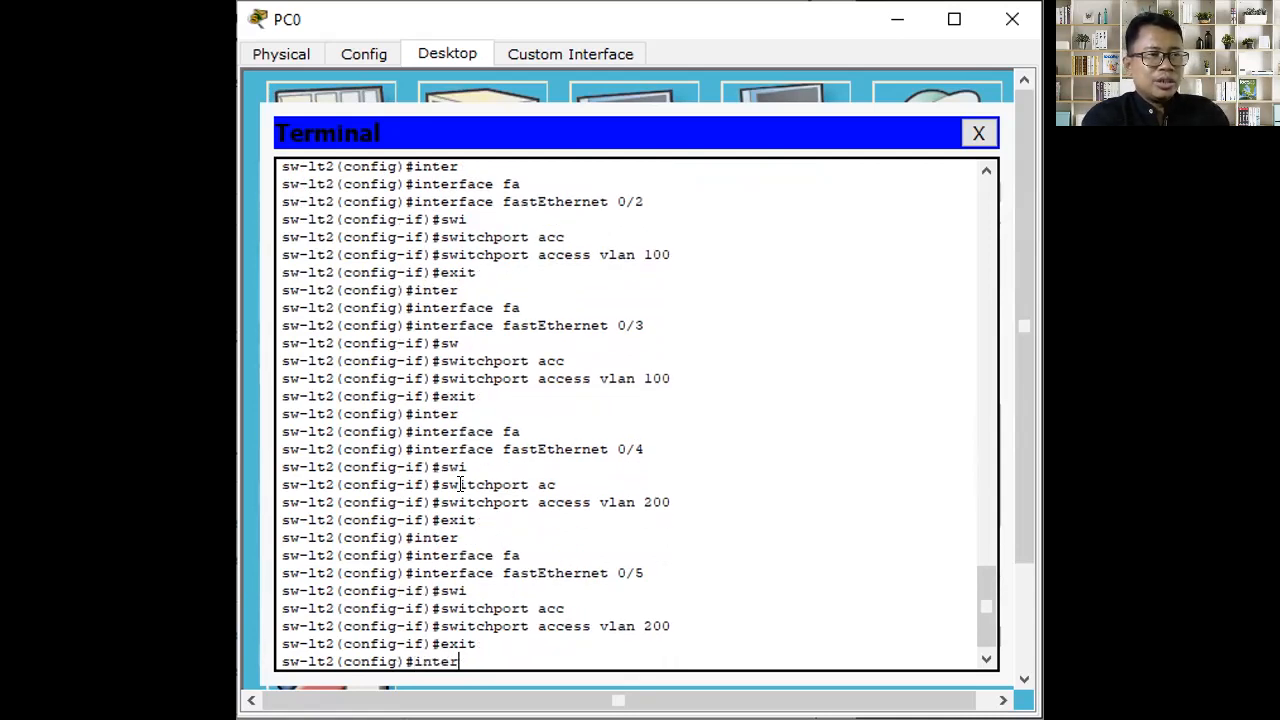
key(Tab)
text(fa)
key(Tab)
text(0/6)
key(Return)
text(sw-lt2(config-if)#sw)
key(Tab)
text(acc)
key(Tab)
text(vl)
key(Tab)
text(200)
key(Return)
text(exit)
key(Return)
Leave global configuration mode and show the brief VLAN list to check the ports of VLANs hrd and sisfo.
text(exit)
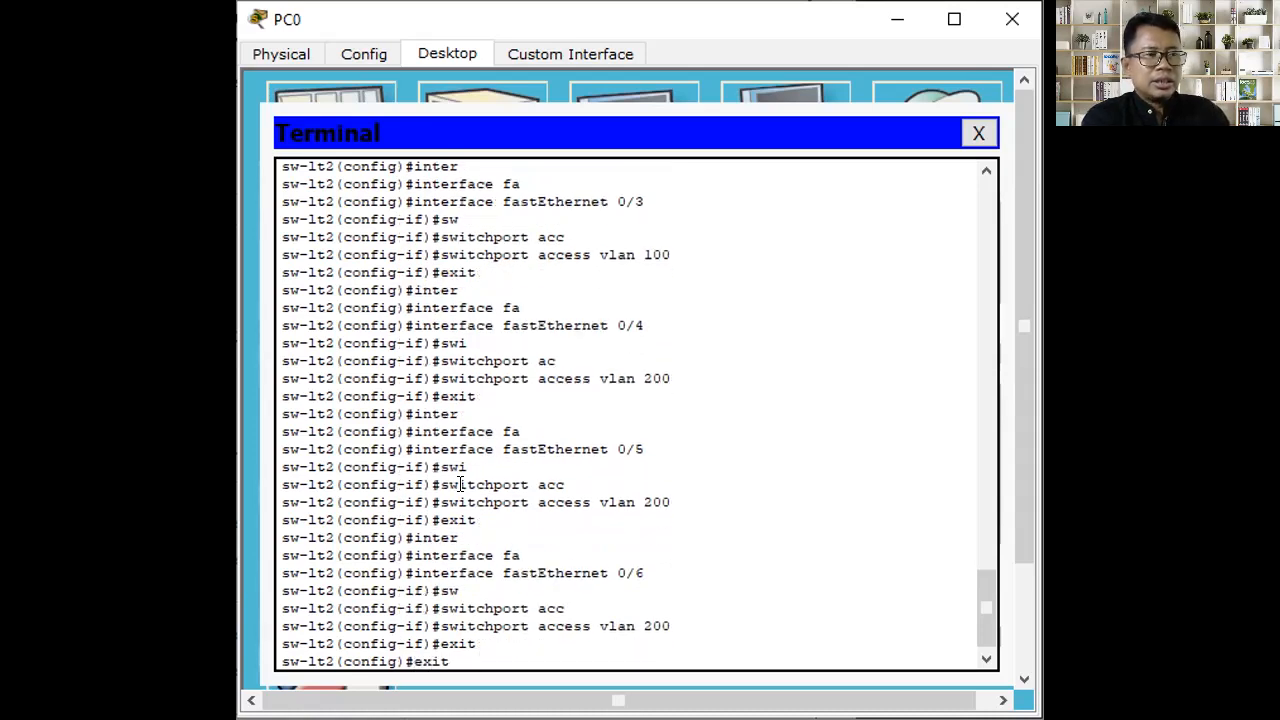
key(Return)
text(ww)
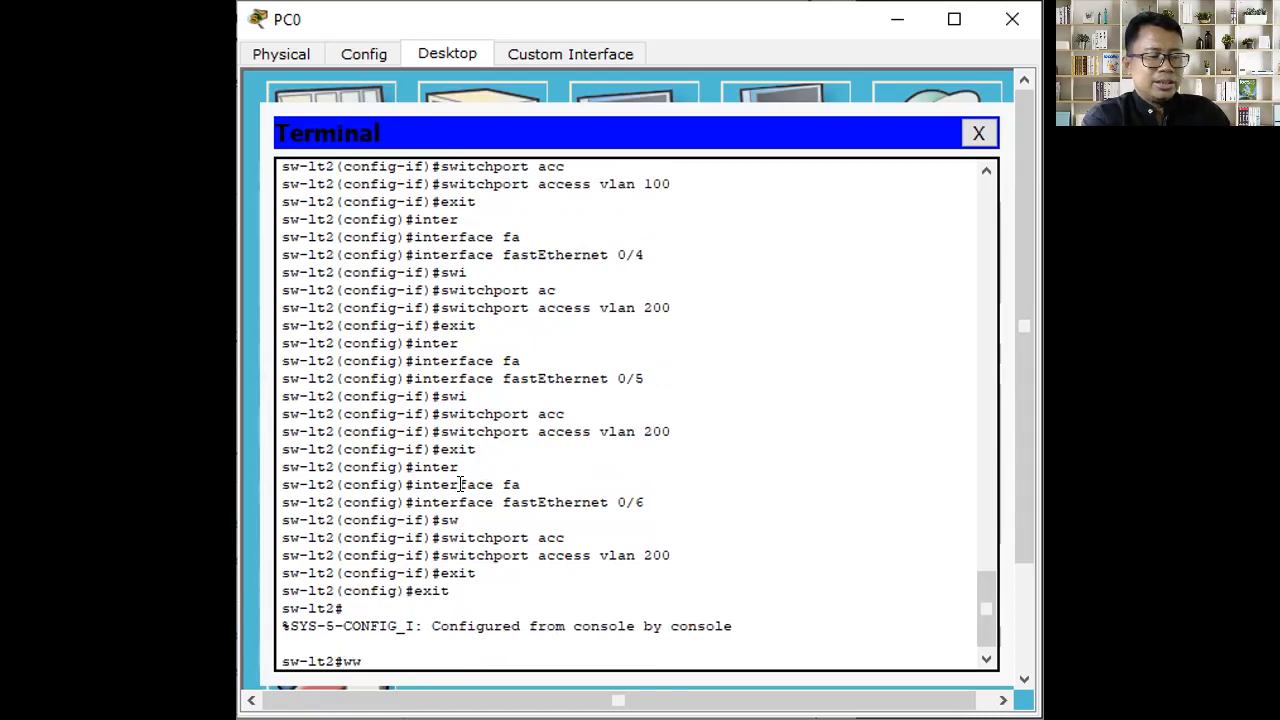
key(BackSpace)
key(BackSpace)
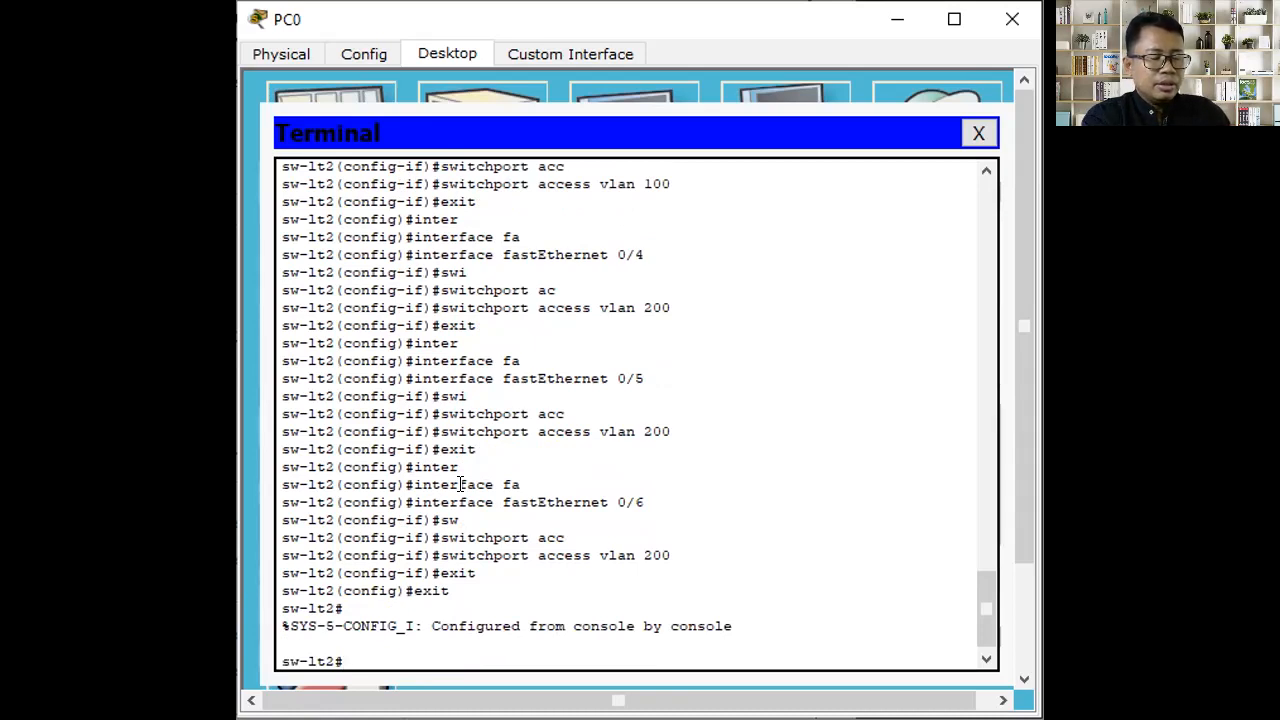
text(sh)
key(Tab)
text(vkl)
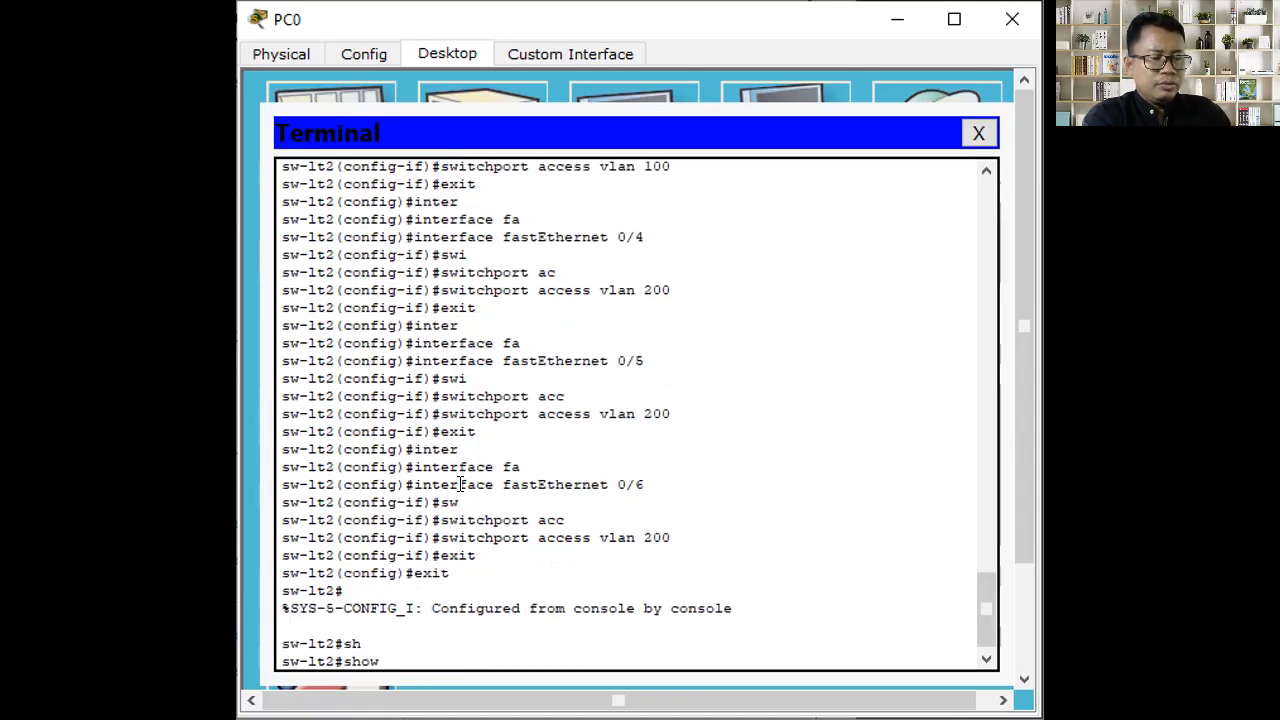
key(BackSpace)
key(BackSpace)
text(l)
key(Tab)
text(bri)
key(Tab)
key(Return)
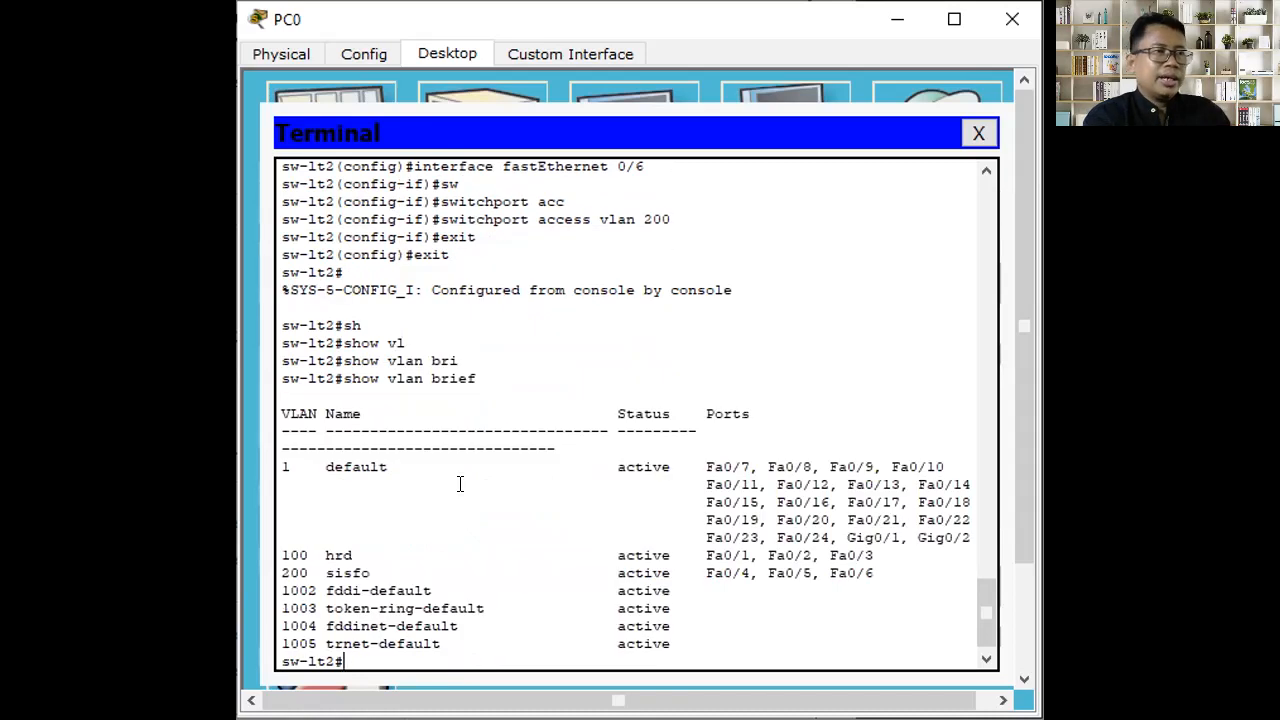
drag(900, 565, 271, 549)
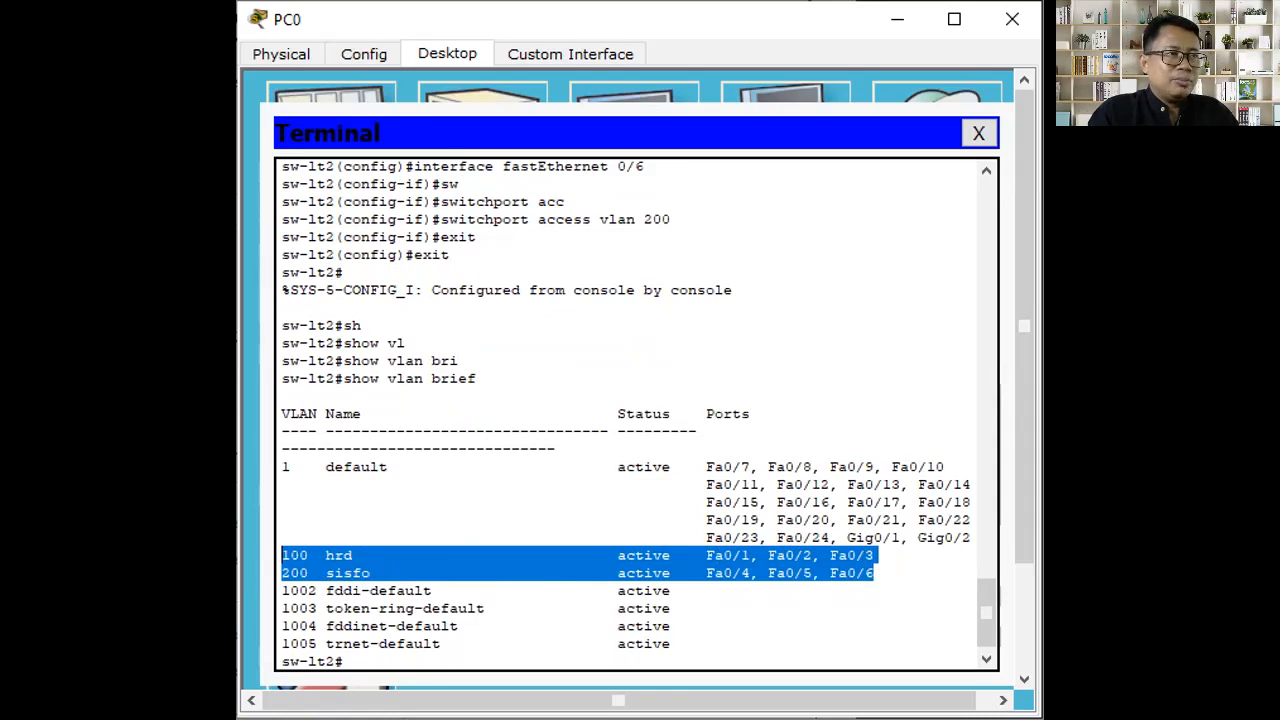
Set PC1's static IP address to 192.168.100.1 and close its IP configuration.
key(alt+Tab)
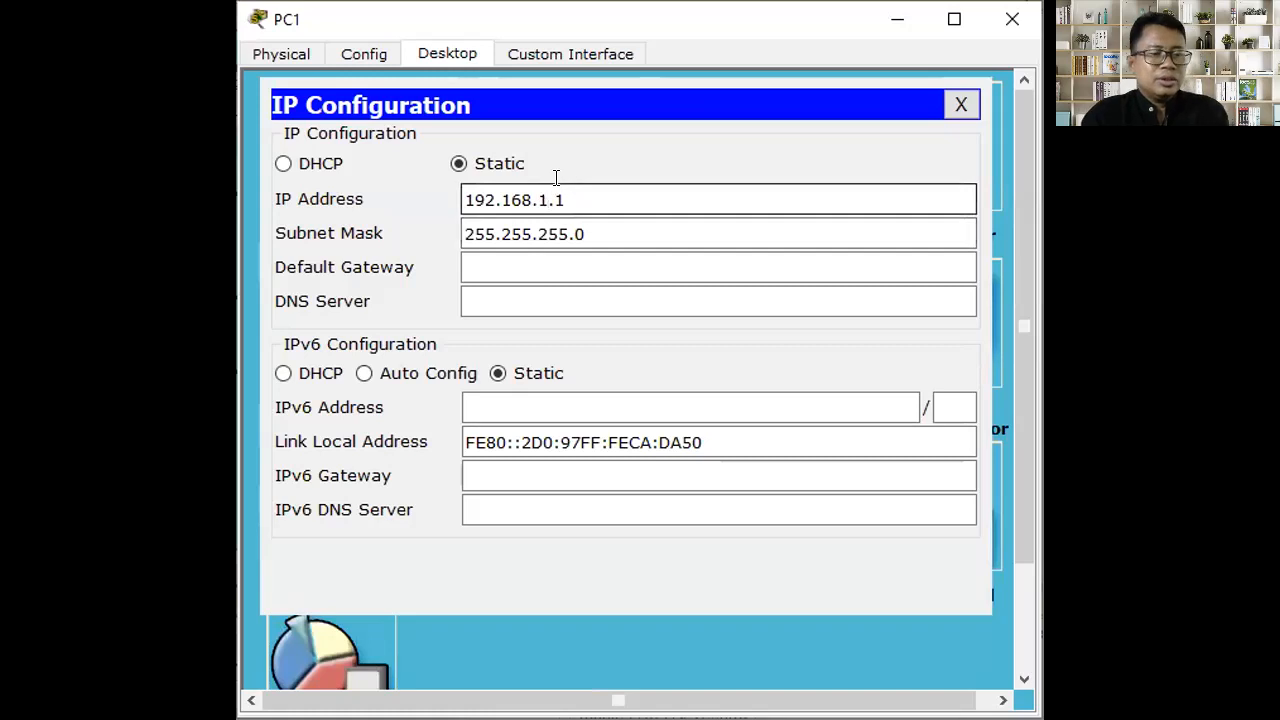
text(00.1)
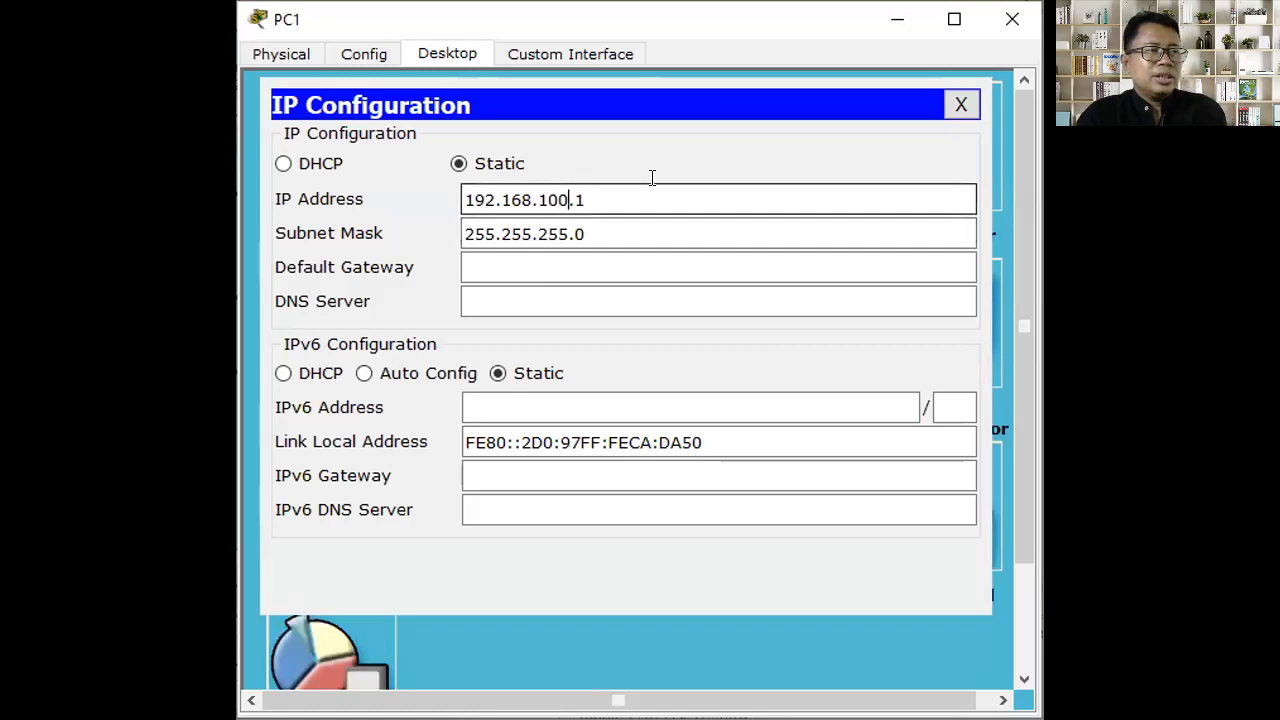
click(962, 104)
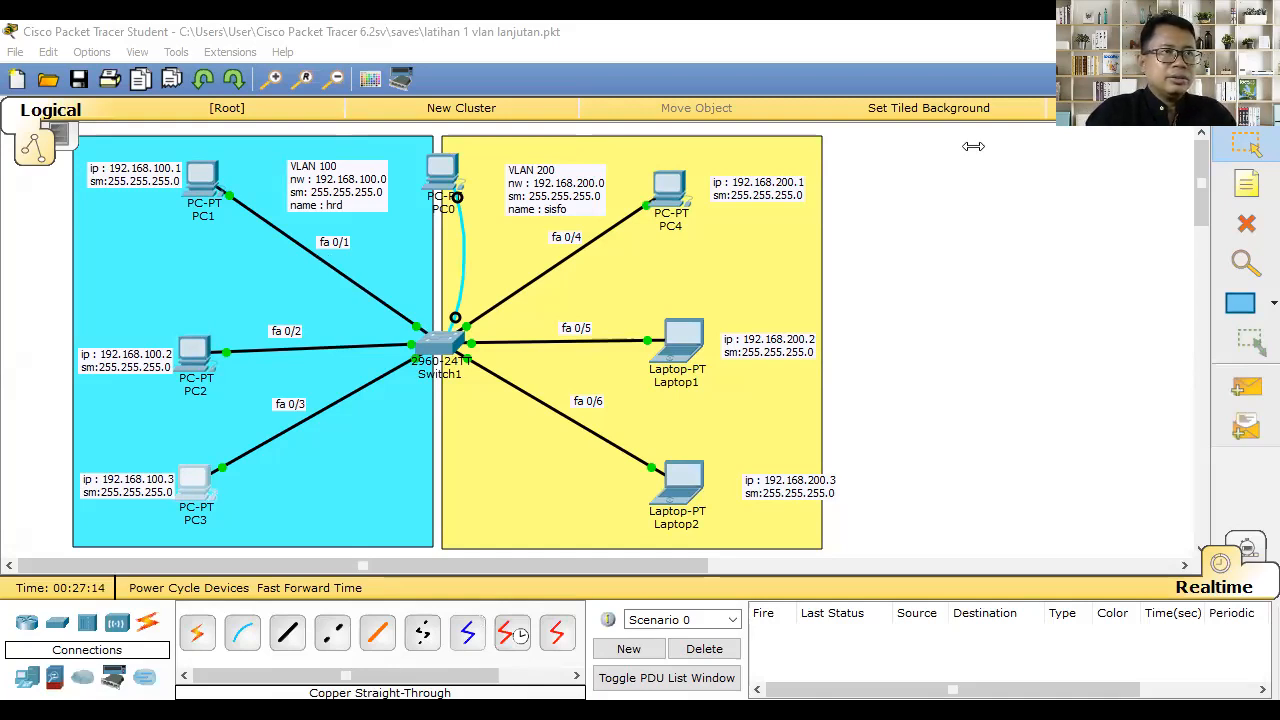
Open Laptop2's command prompt and display its IP configuration with ipconfig.
click(664, 200)
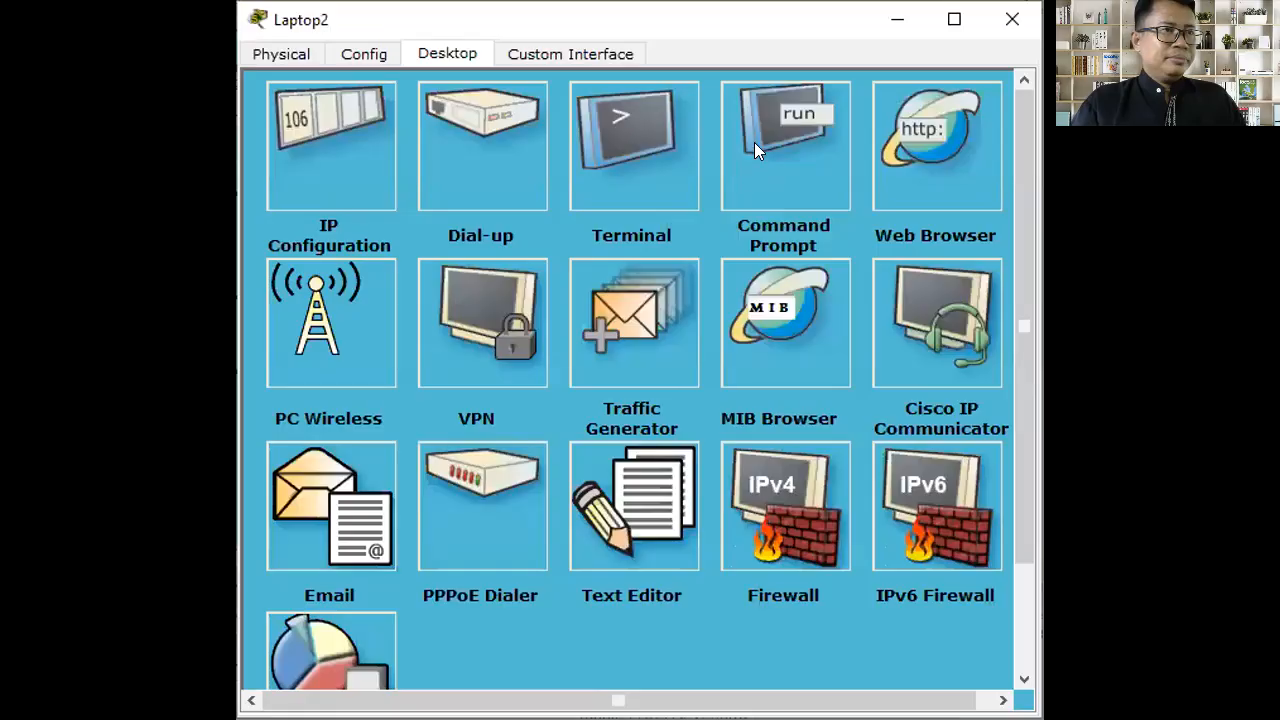
click(754, 142)
text(cm)
key(BackSpace)
key(BackSpace)
text(ipconfig)
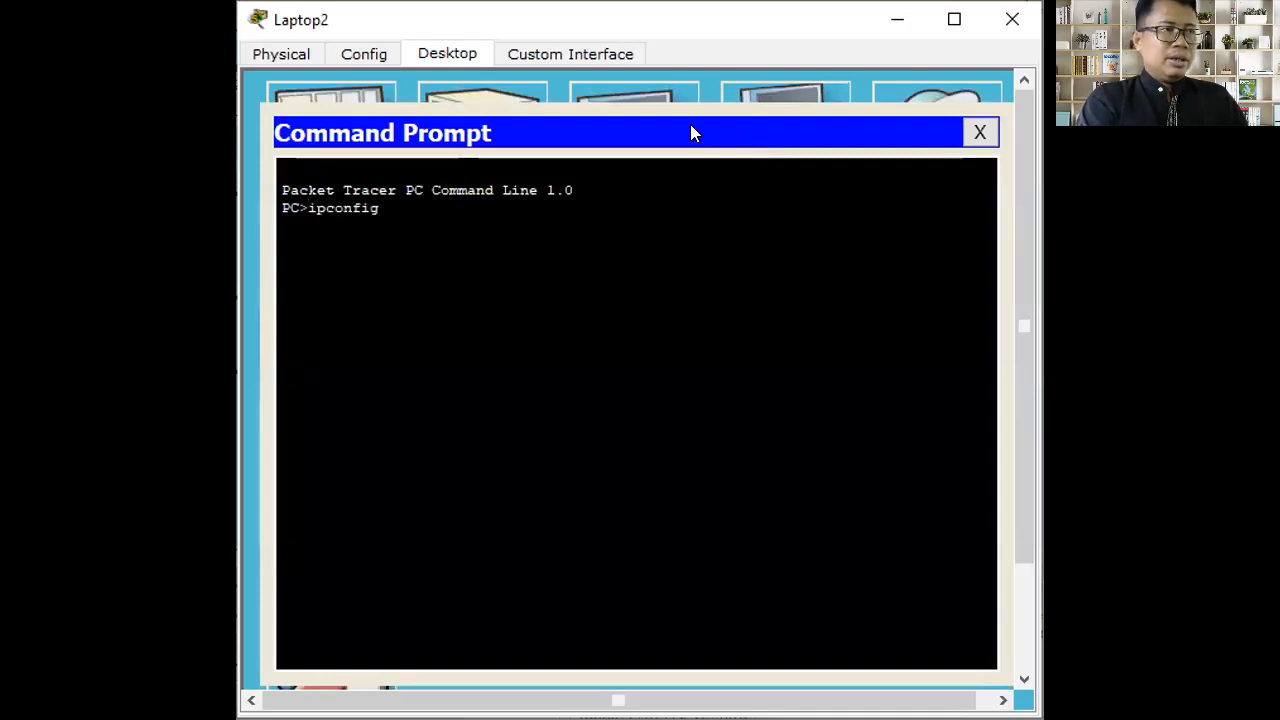
key(Return)
drag(724, 296, 617, 296)
click(380, 373)
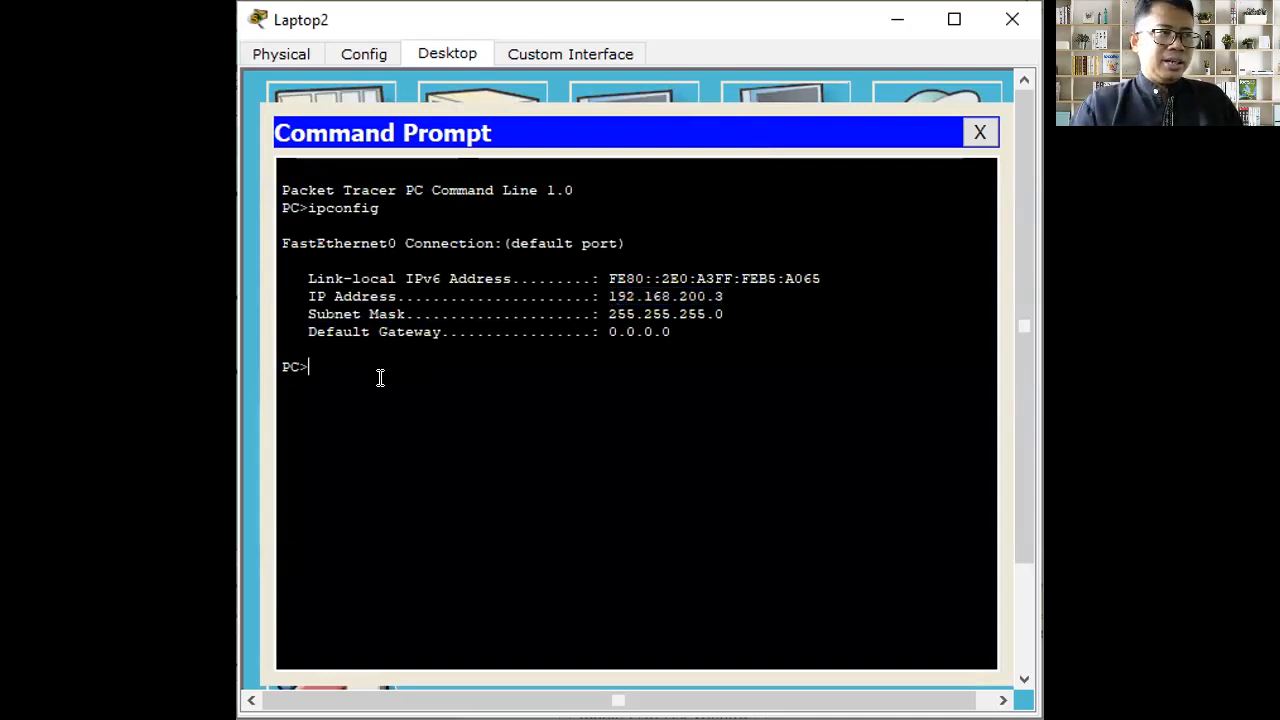
Ping 192.168.200.3 and 192.168.200.2 from Laptop2's command prompt.
text(ping 1)
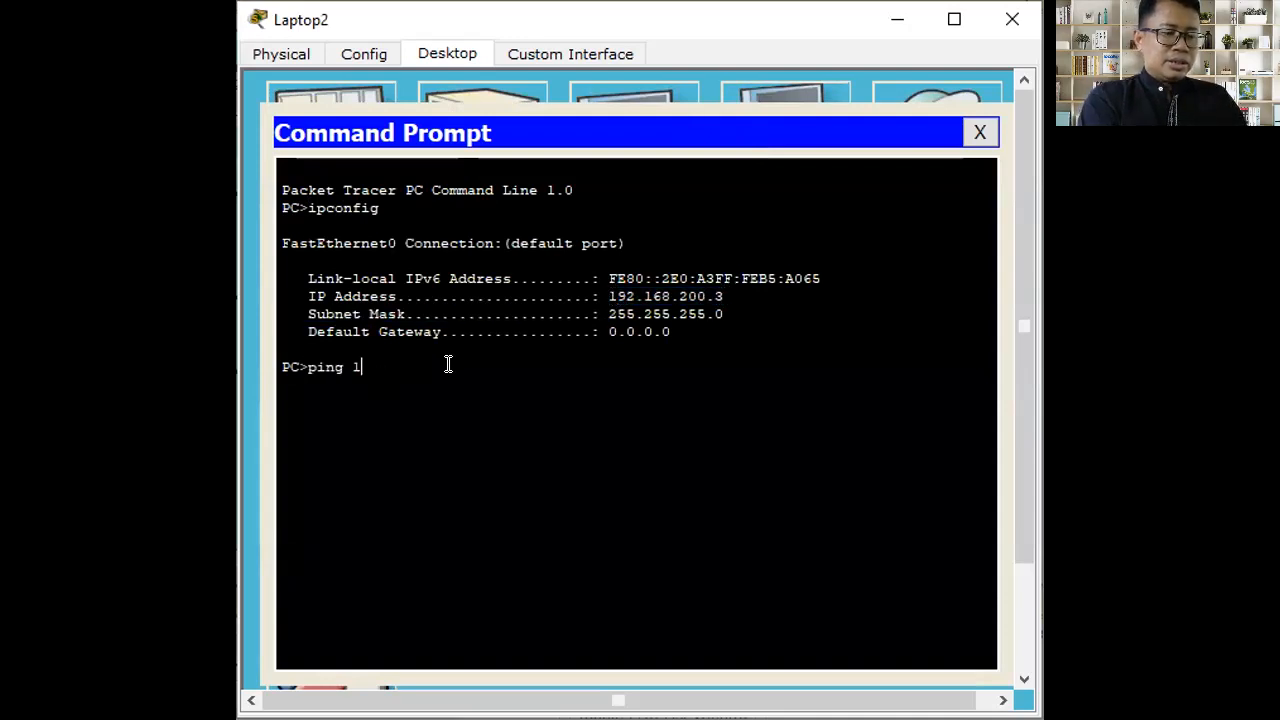
text(92.168.2)
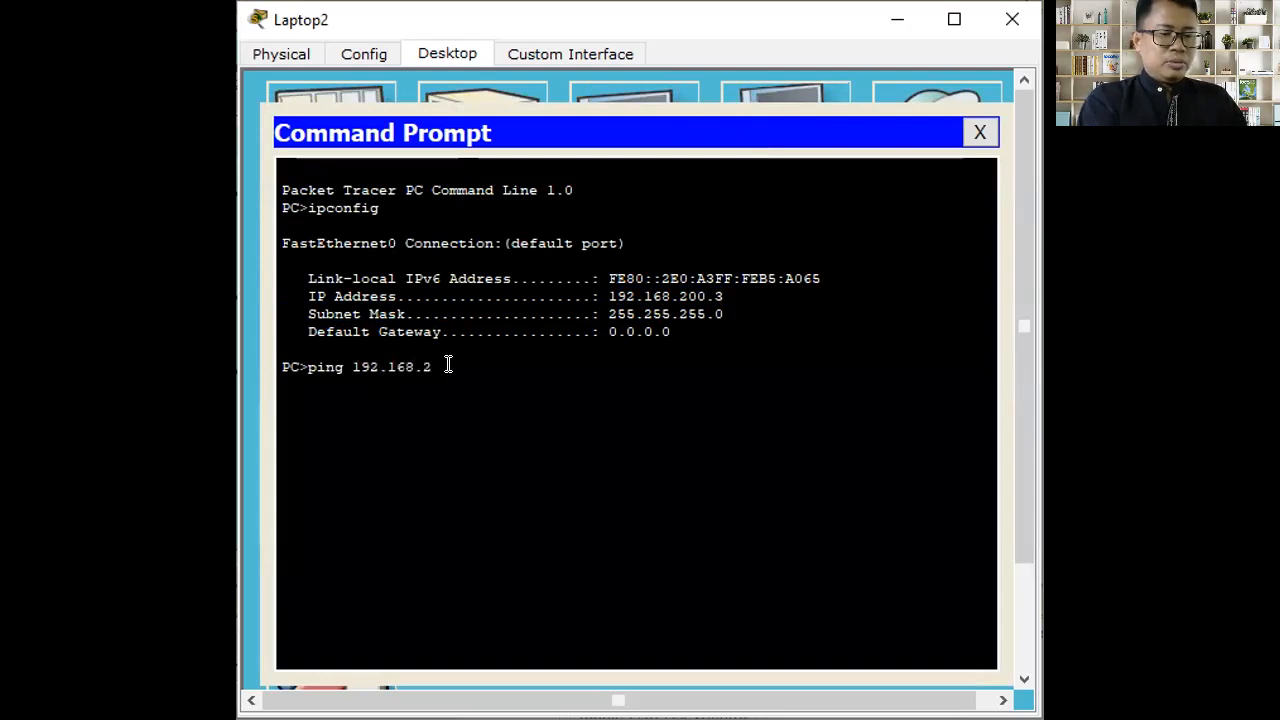
text(00.3)
key(Return)
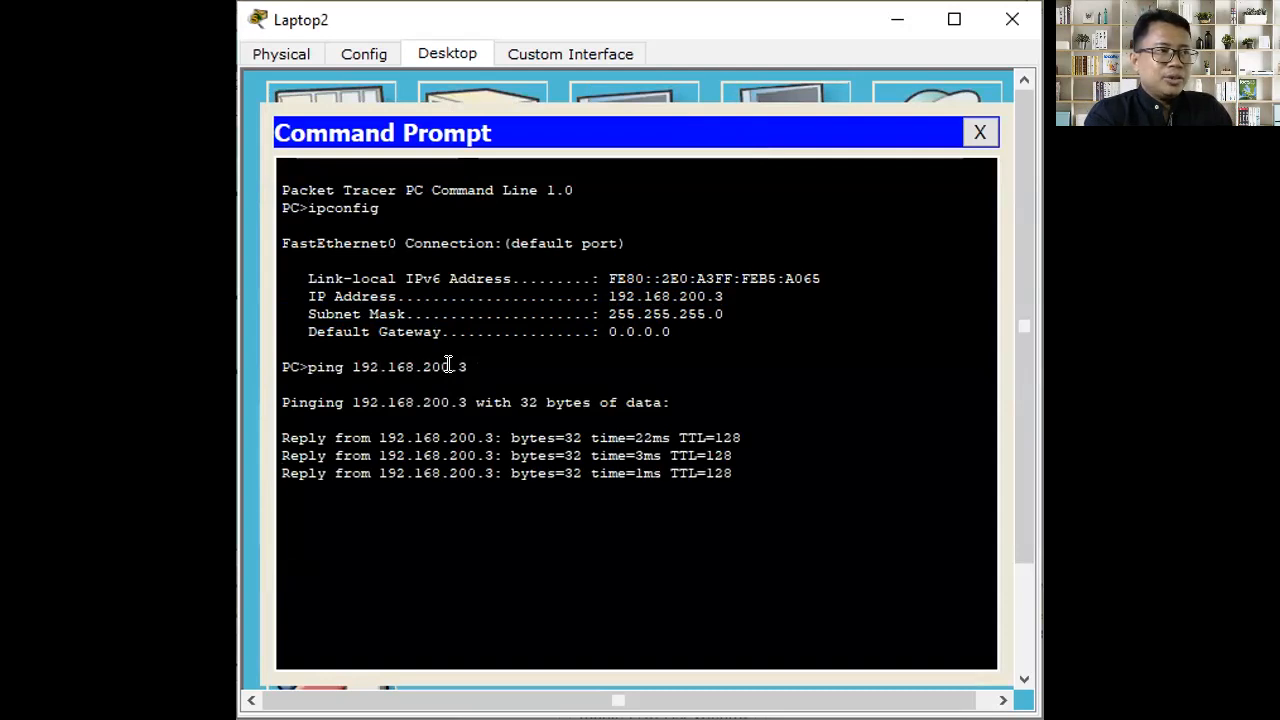
key(Up)
key(BackSpace)
text(2)
key(Return)
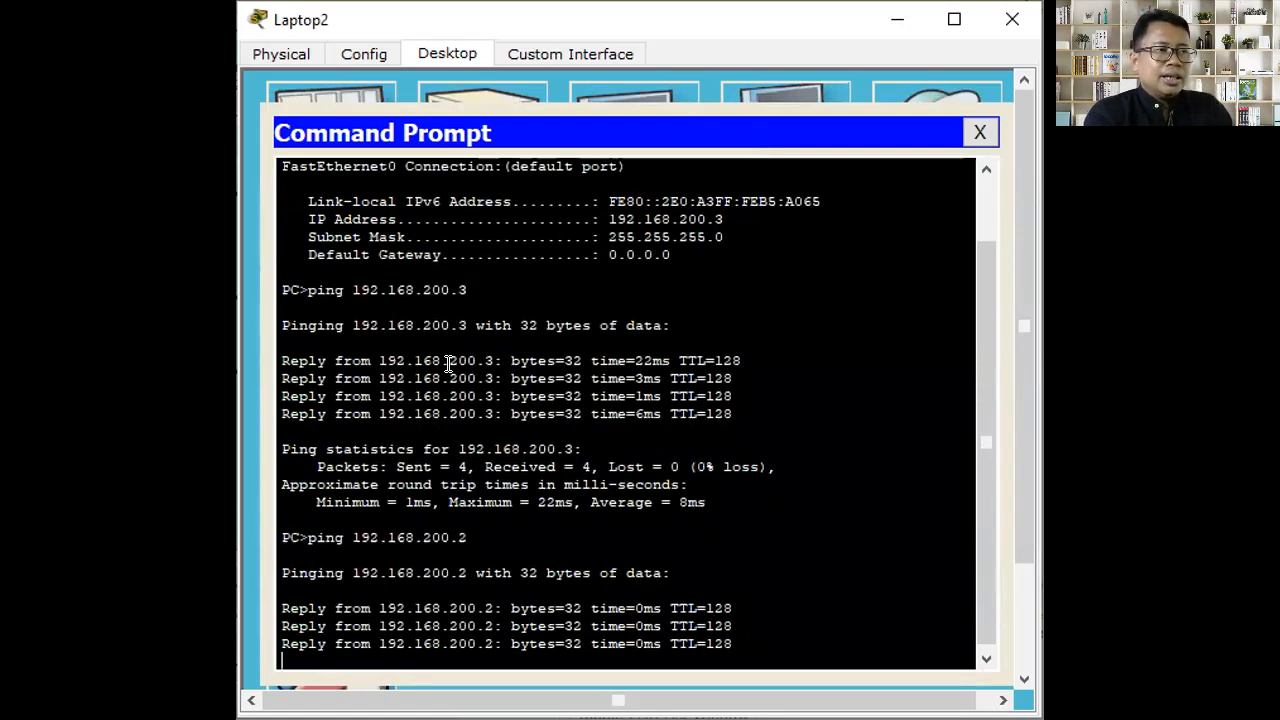
Ping 192.168.200.1 in the same VLAN and 192.168.100.1 in VLAN 100 from Laptop2.
key(Up)
key(BackSpace)
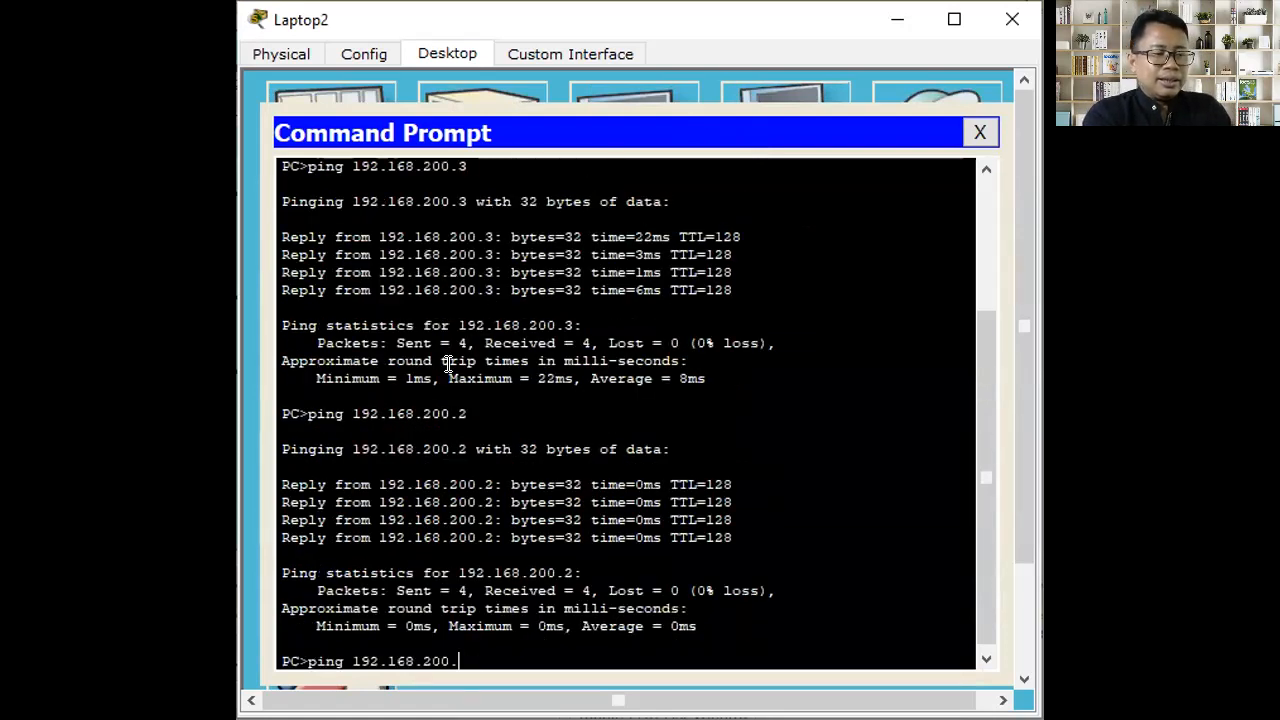
text(1)
key(Return)
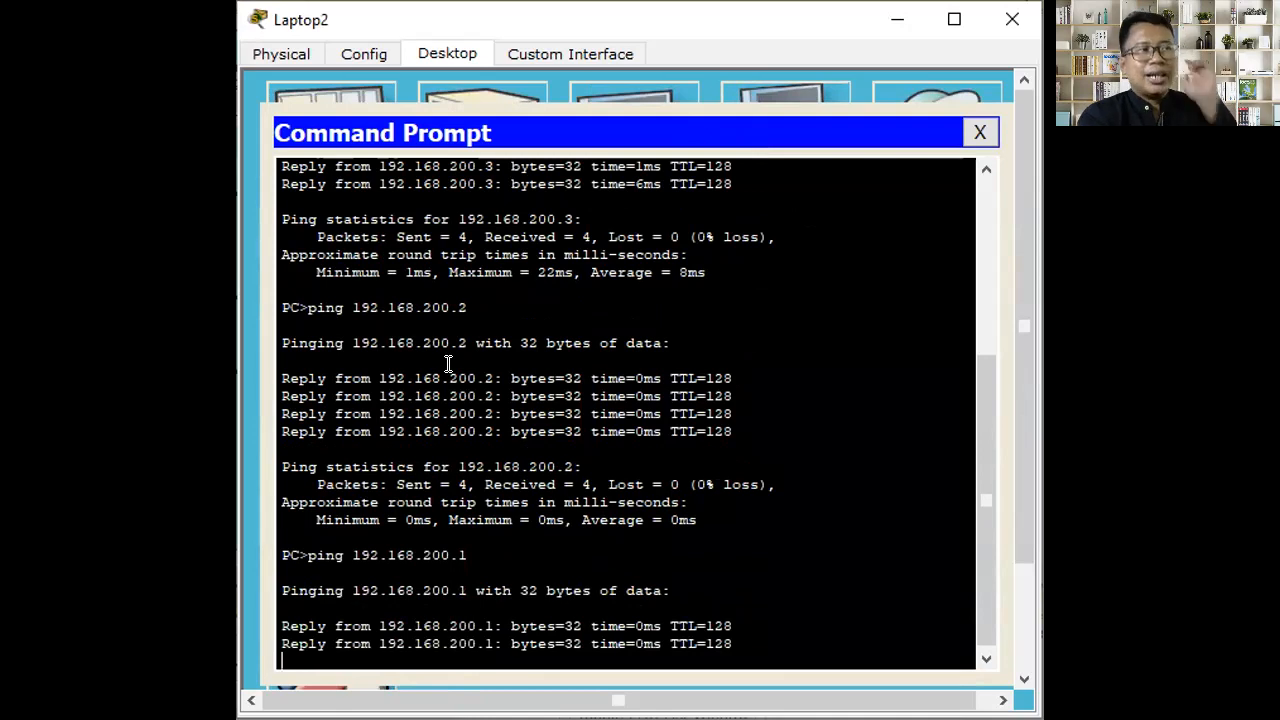
text(ping 192.168.100.1)
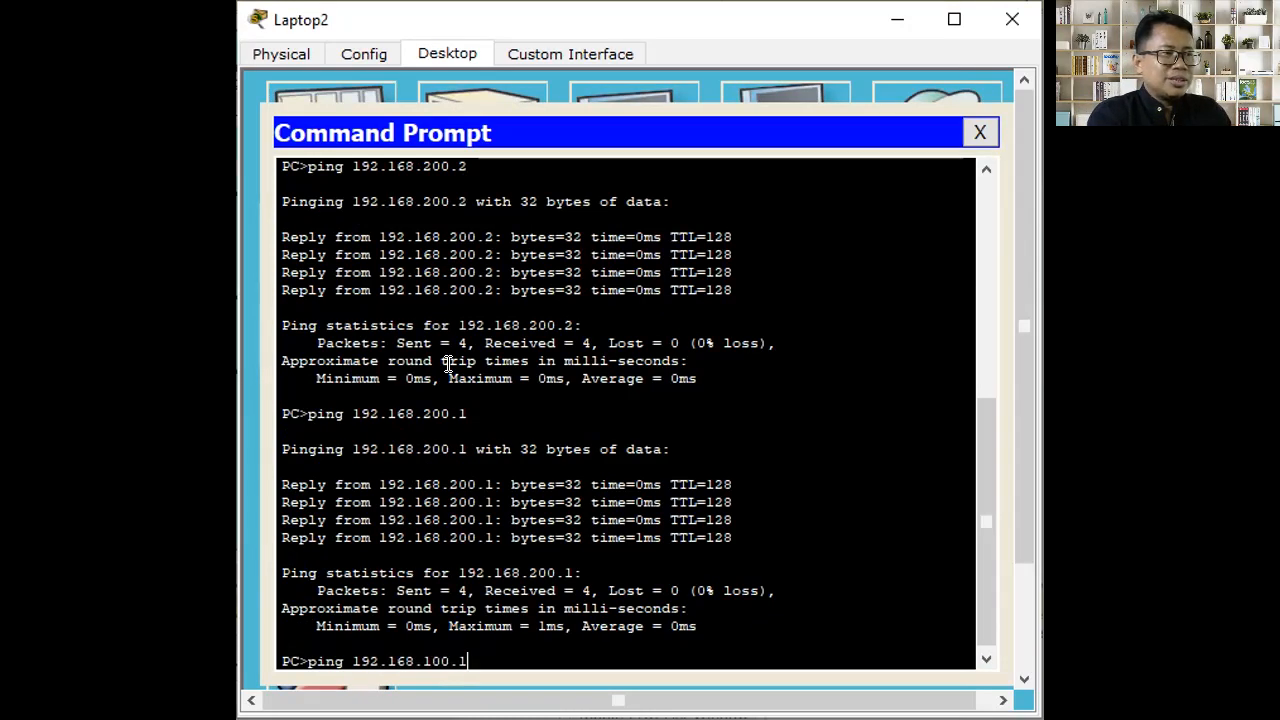
key(Return)
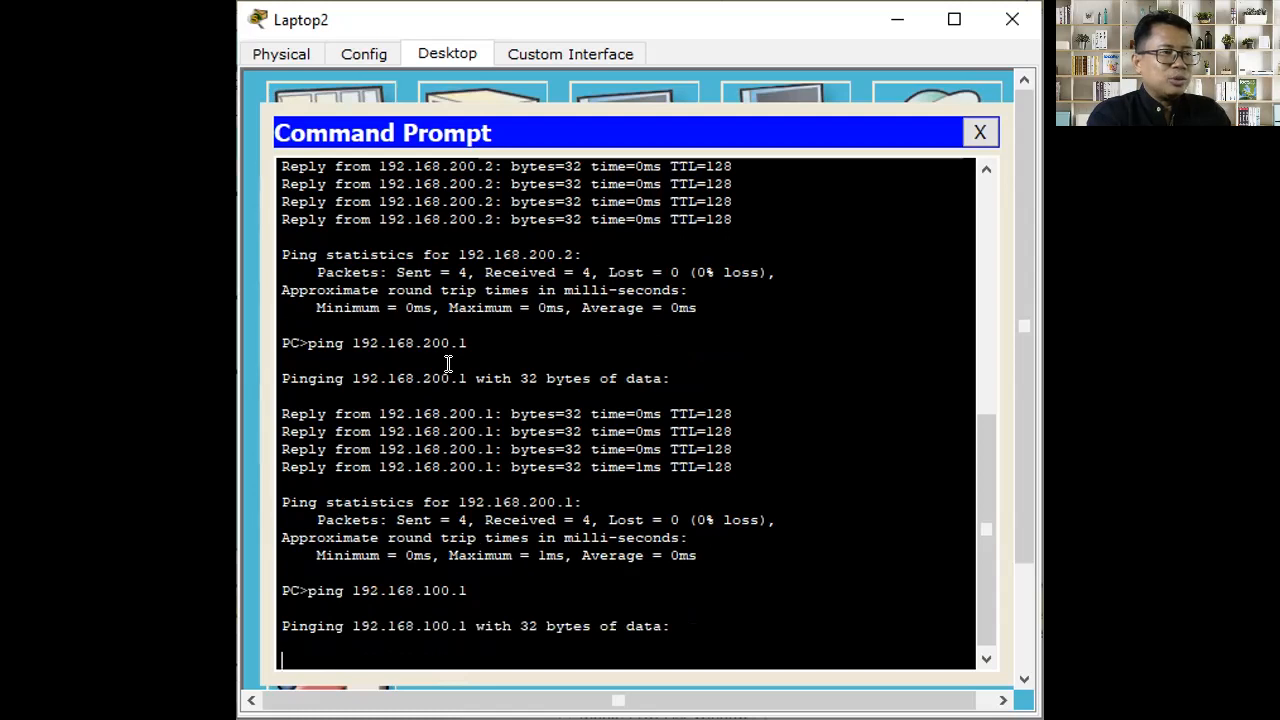